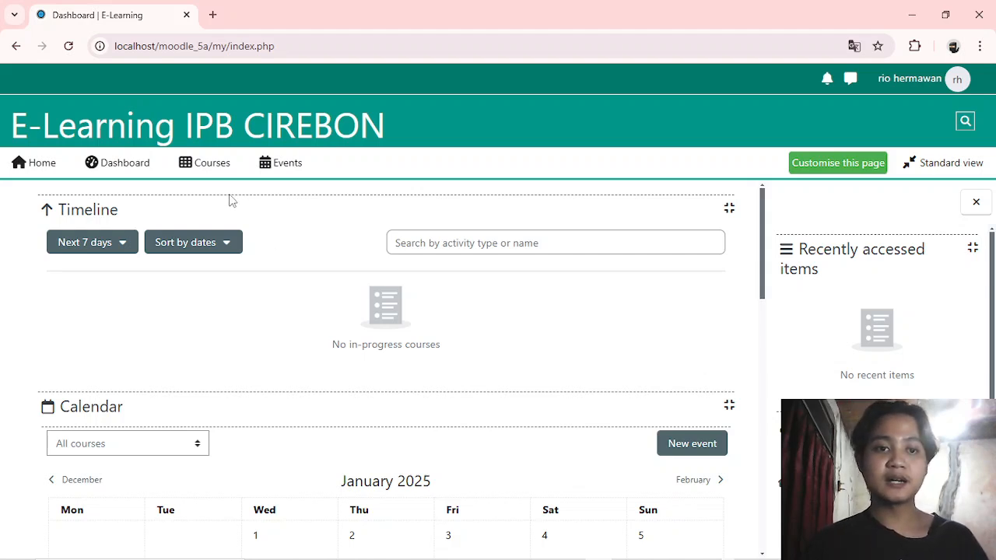
Open the E-Learning course from the course overview and turn on editing mode for it
{"action": "left_click", "coordinate": [214, 175]}
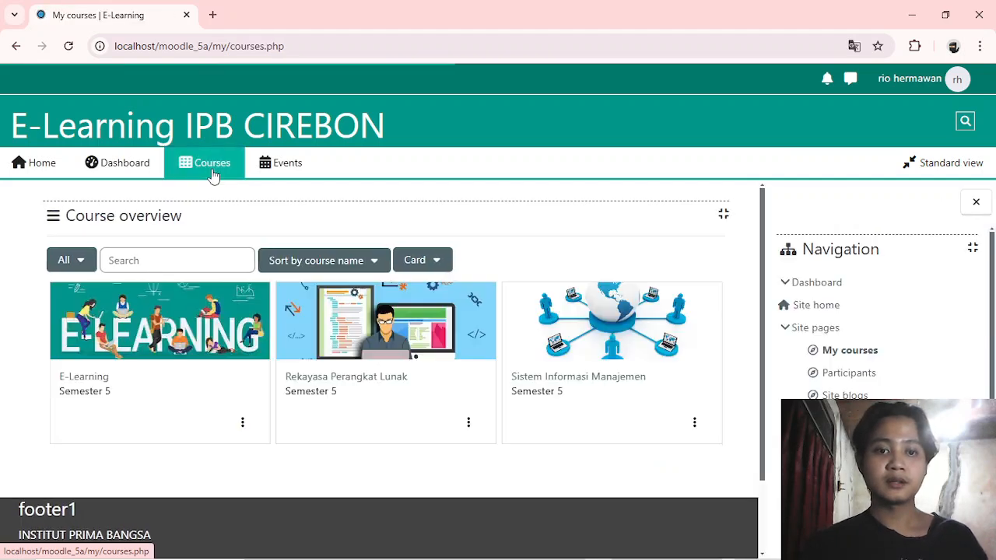
{"action": "left_click", "coordinate": [103, 387]}
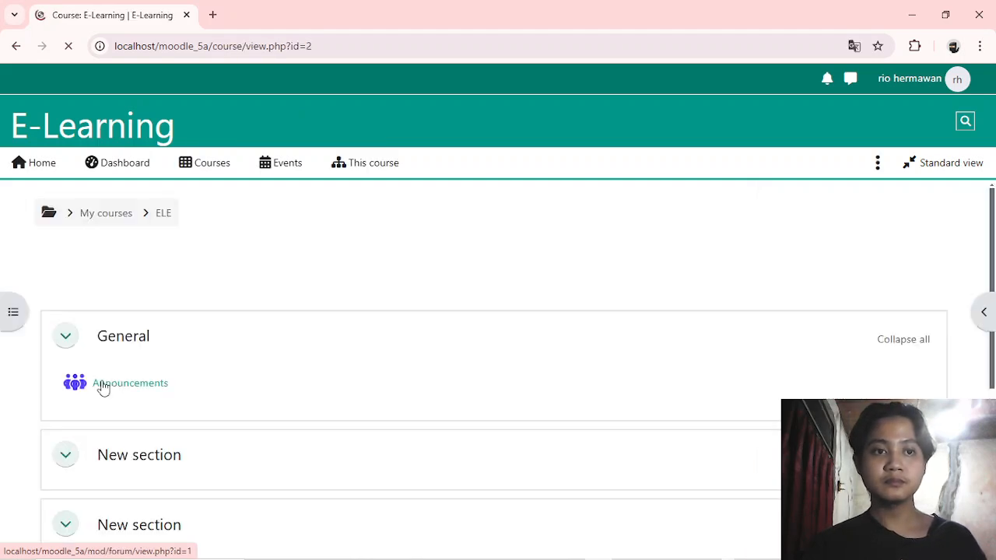
{"action": "scroll", "coordinate": [307, 352], "scroll_direction": "down", "scroll_amount": 1}
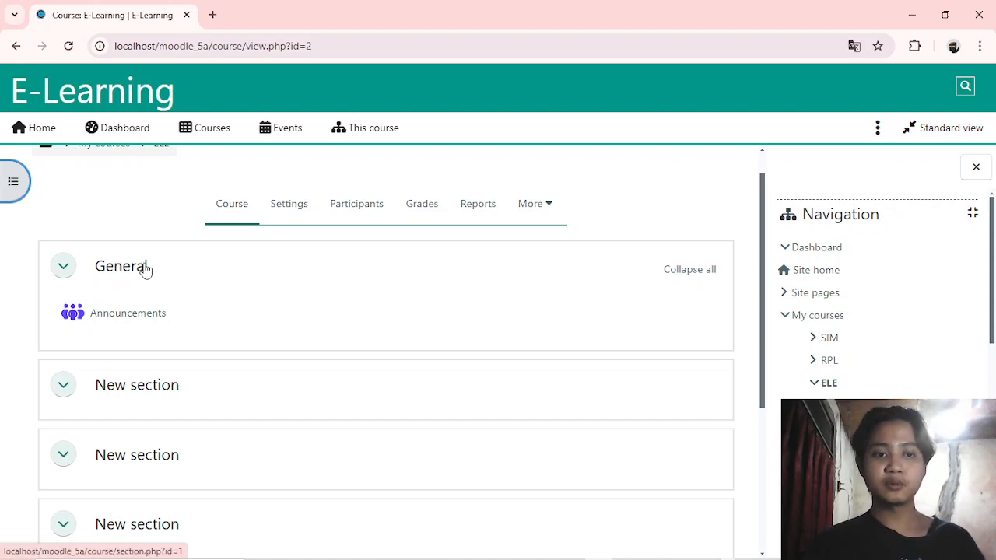
{"action": "double_click", "coordinate": [145, 269]}
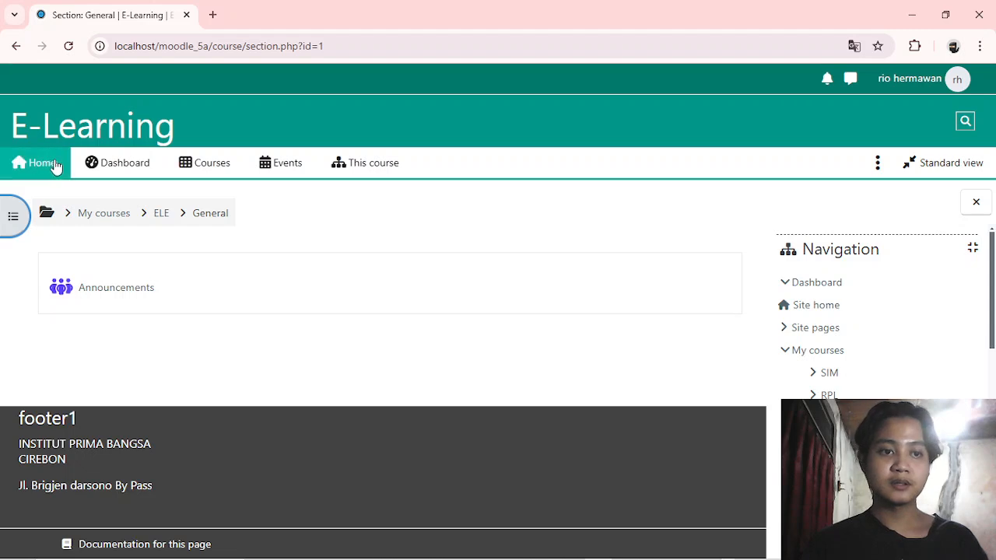
{"action": "double_click", "coordinate": [168, 217]}
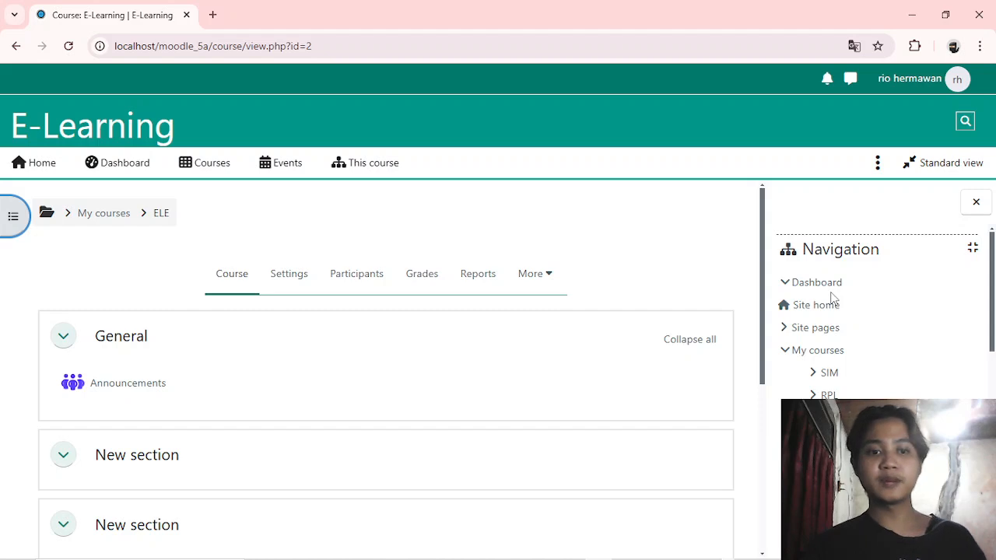
{"action": "scroll", "coordinate": [833, 298], "scroll_direction": "down", "scroll_amount": 6}
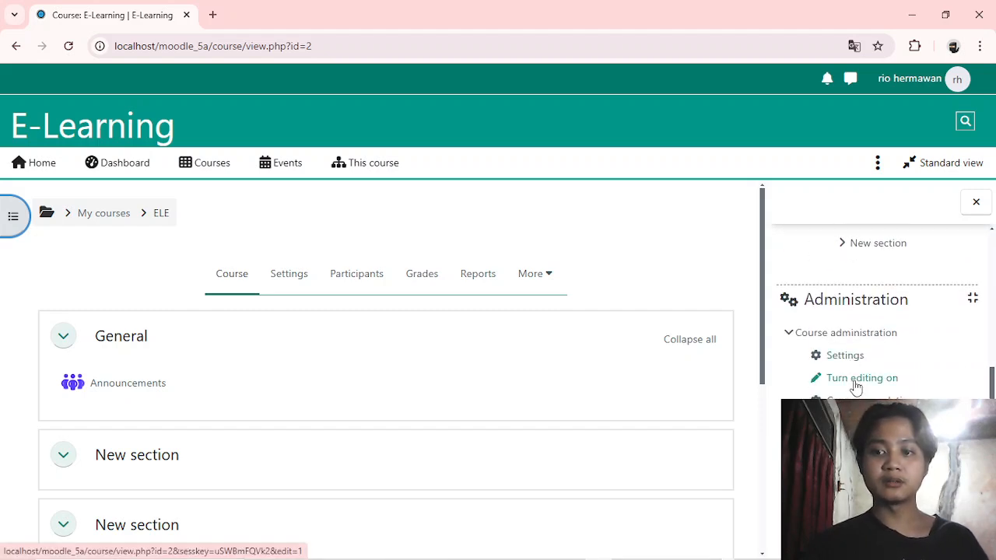
{"action": "left_click", "coordinate": [856, 379]}
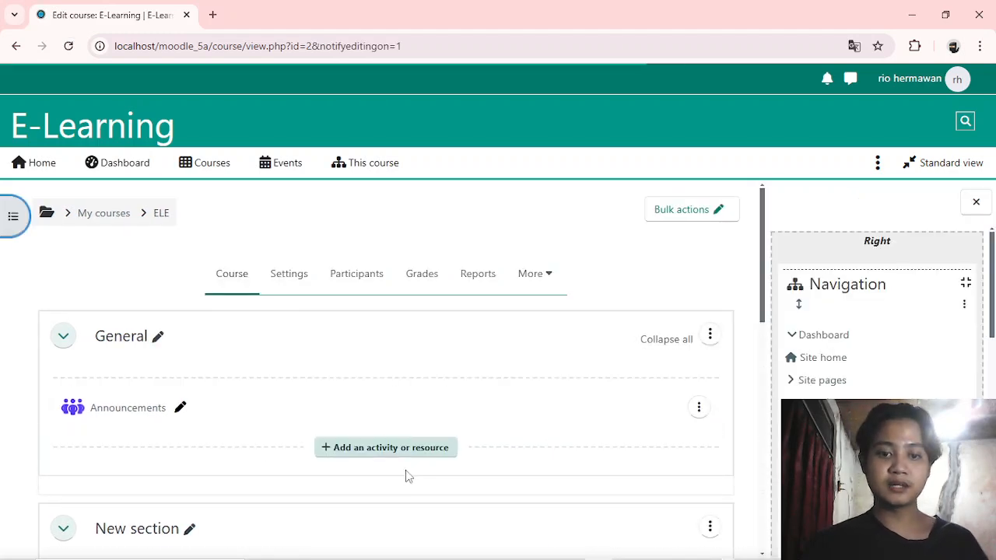
Rename the course's General section to "PERKENALAN"
{"action": "scroll", "coordinate": [345, 304], "scroll_direction": "down", "scroll_amount": 2}
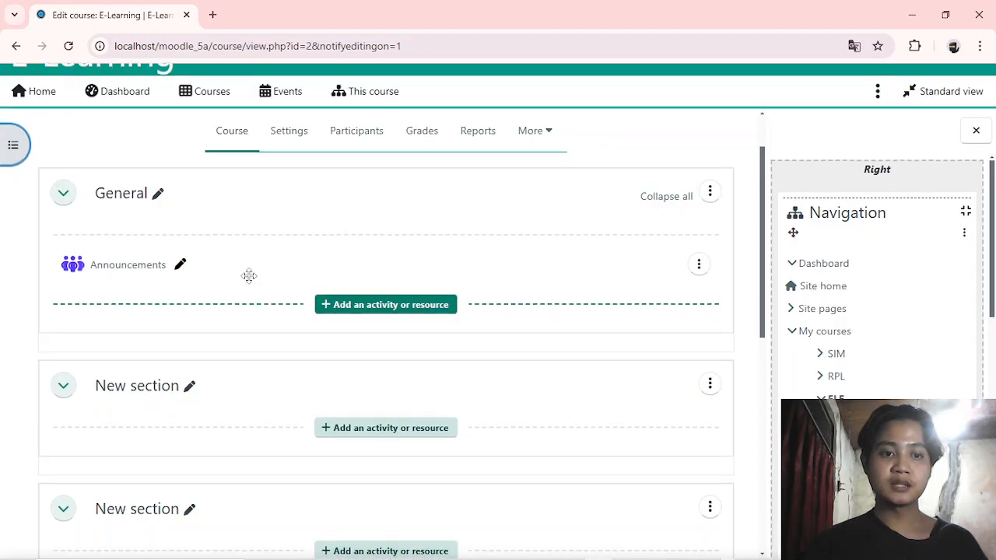
{"action": "left_click", "coordinate": [156, 194]}
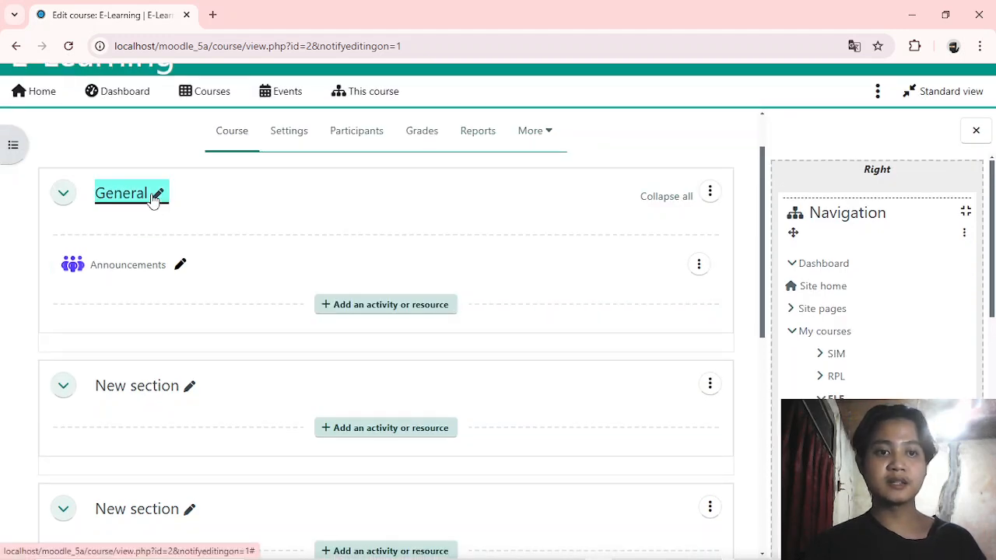
{"action": "key", "text": "BackSpace"}
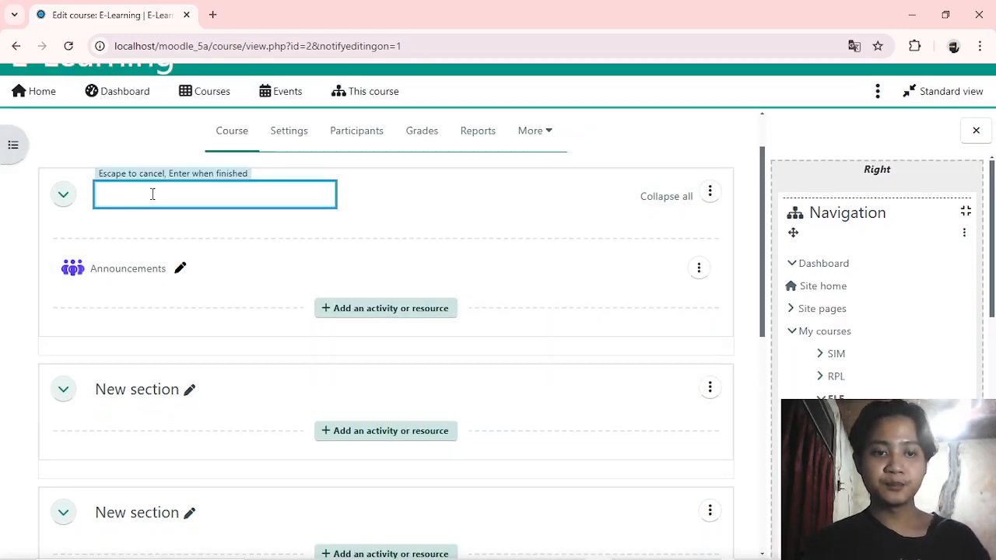
{"action": "type", "text": "P"}
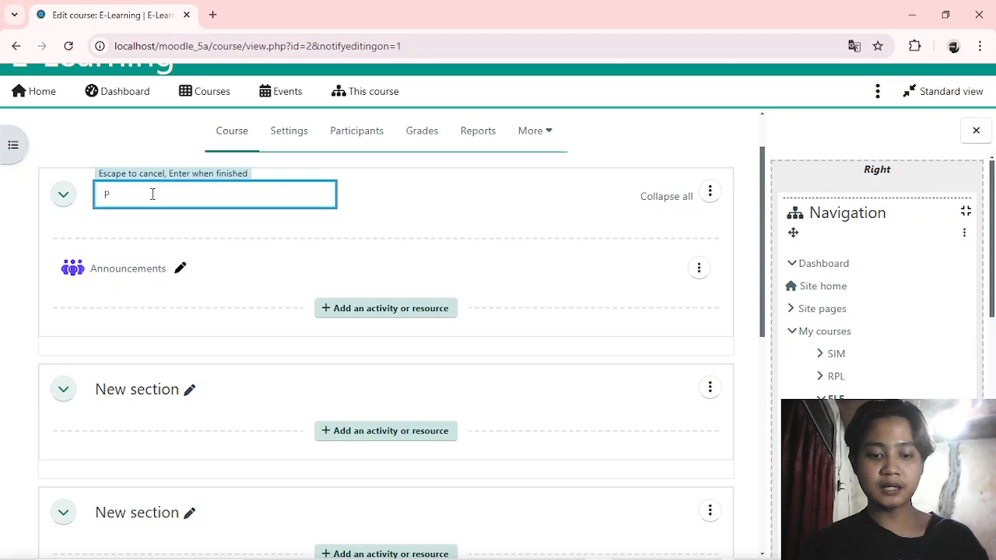
{"action": "type", "text": "ERKENALAN"}
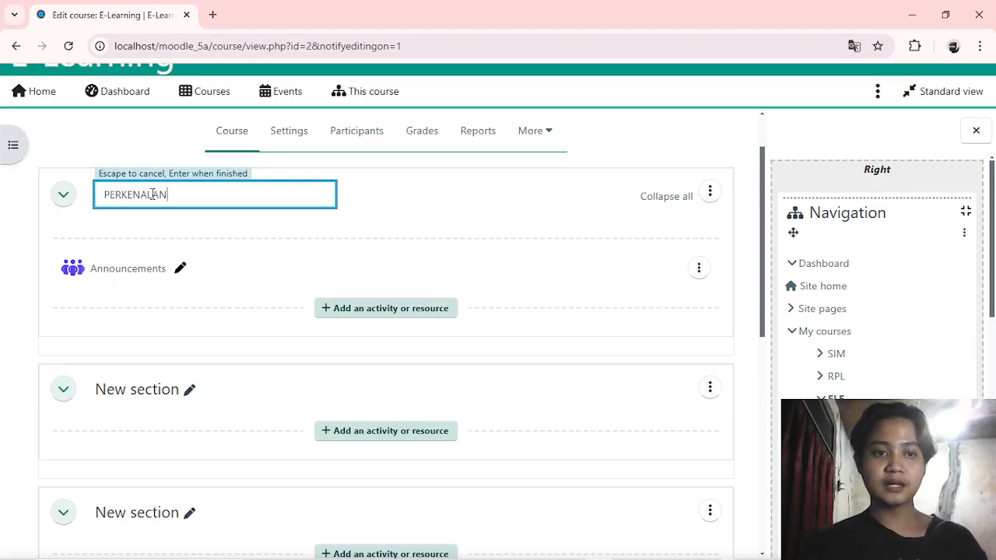
{"action": "key", "text": "Return"}
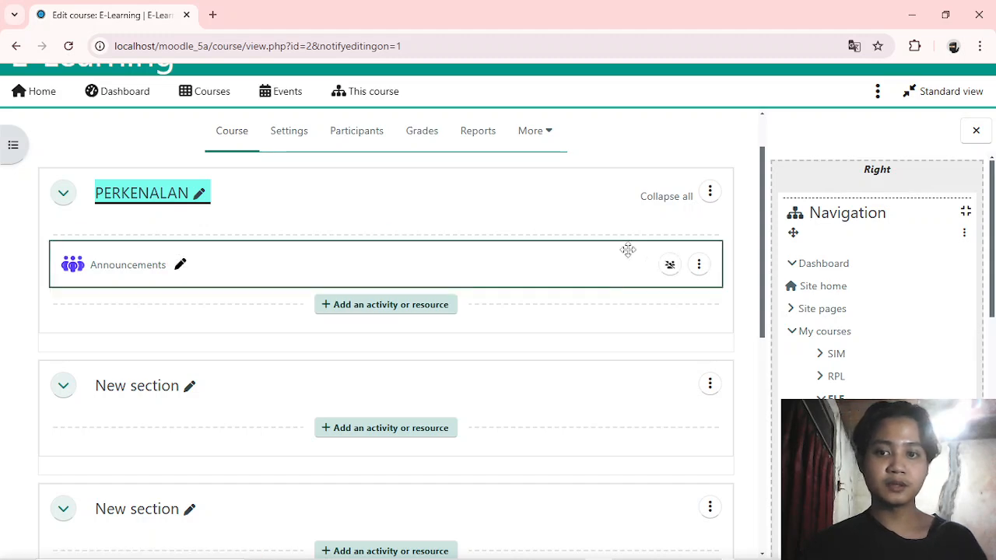
Open the settings of the Announcements forum and change its forum name to "Perkenalan"
{"action": "left_click", "coordinate": [698, 265]}
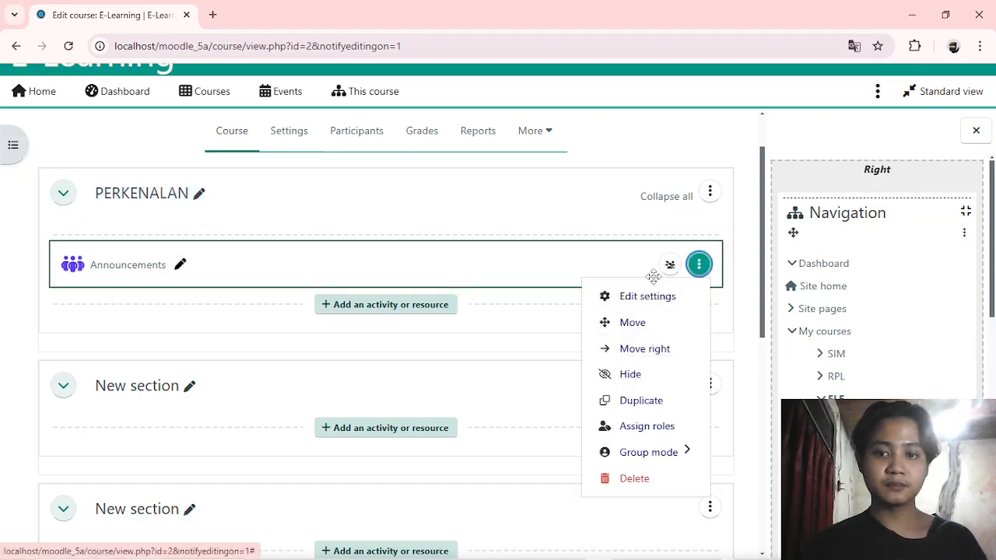
{"action": "left_click", "coordinate": [656, 308]}
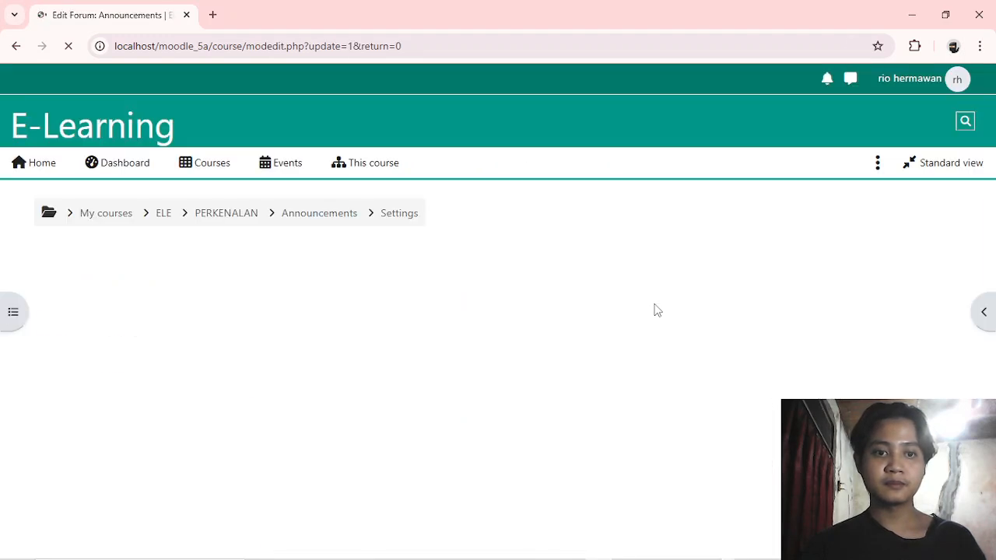
{"action": "scroll", "coordinate": [411, 327], "scroll_direction": "down", "scroll_amount": 1}
{"action": "left_click", "coordinate": [374, 324]}
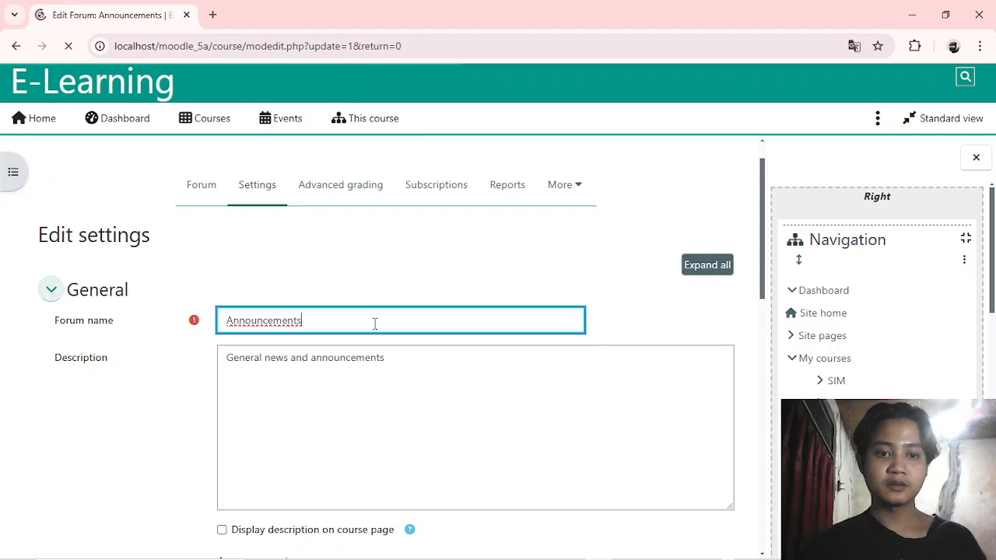
{"action": "key", "text": "BackSpace"}
{"action": "key", "text": "BackSpace"}
{"action": "key", "text": "BackSpace"}
{"action": "key", "text": "BackSpace"}
{"action": "key", "text": "BackSpace"}
{"action": "key", "text": "BackSpace"}
{"action": "key", "text": "BackSpace"}
{"action": "key", "text": "BackSpace"}
{"action": "key", "text": "BackSpace"}
{"action": "key", "text": "BackSpace"}
{"action": "key", "text": "BackSpace"}
{"action": "key", "text": "BackSpace"}
{"action": "key", "text": "BackSpace"}
{"action": "type", "text": "P"}
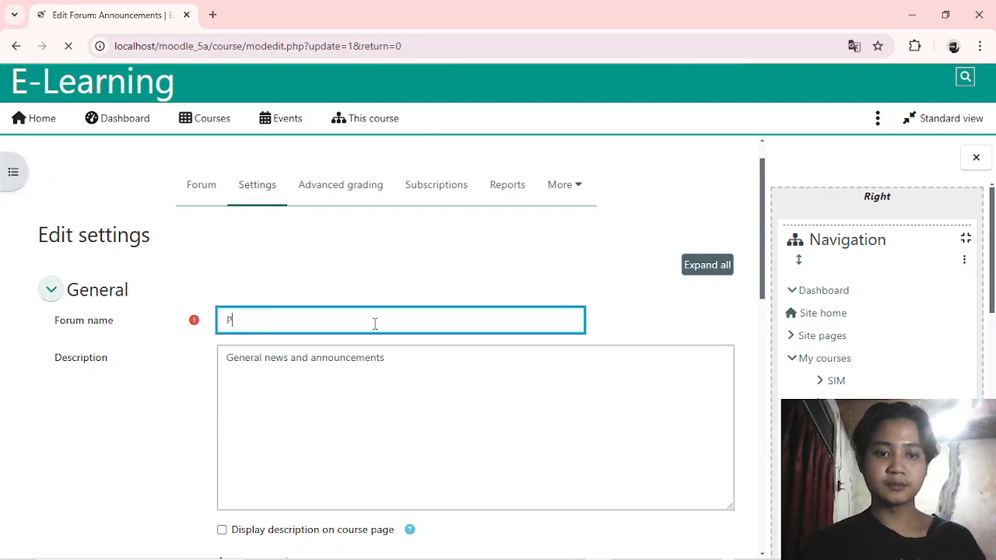
{"action": "type", "text": "erkenala"}
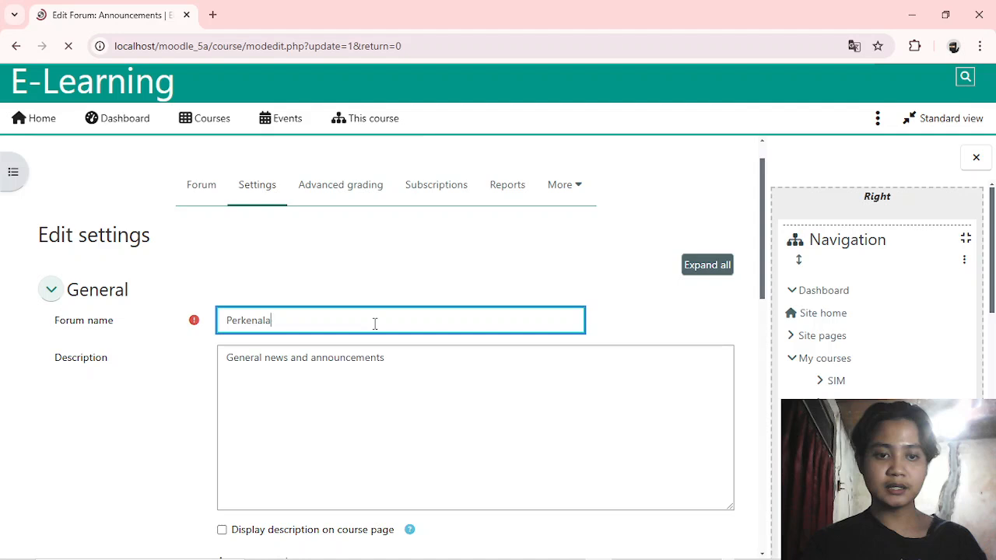
{"action": "type", "text": "n"}
Replace the forum's description with "Halo Semuanya Selamat Datang Di mata Kuliah E-leaning Perkenalkan Saya Sebagai Dosen Pengampu Mata Kuliah E-Learning"
{"action": "scroll", "coordinate": [374, 324], "scroll_direction": "down", "scroll_amount": 2}
{"action": "left_click_drag", "start_coordinate": [406, 266], "coordinate": [226, 280]}
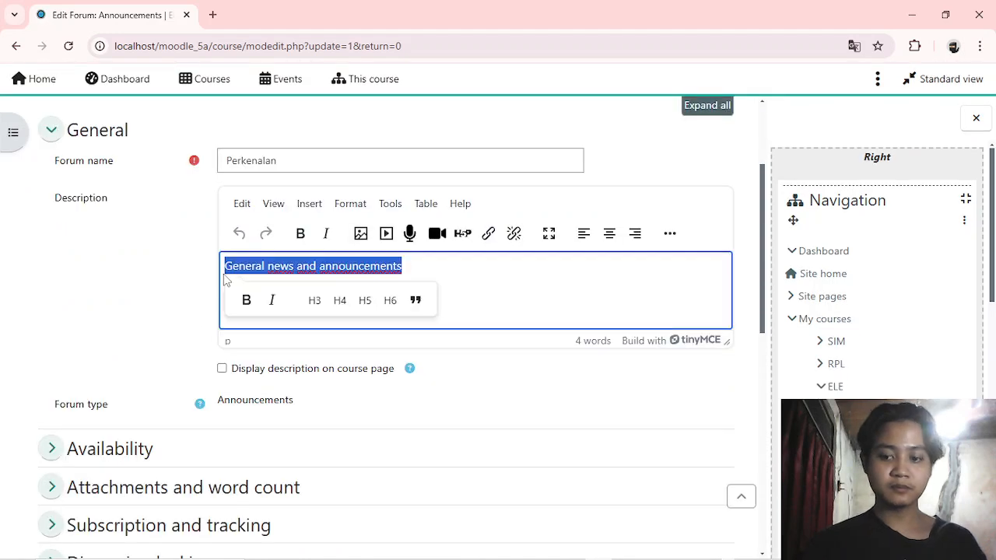
{"action": "key", "text": "BackSpace"}
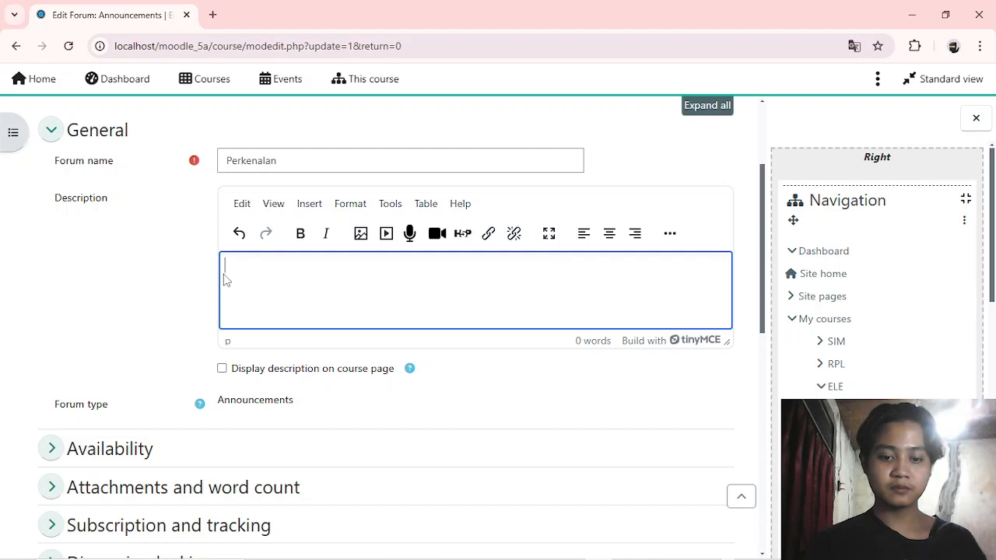
{"action": "type", "text": "Halo Semua"}
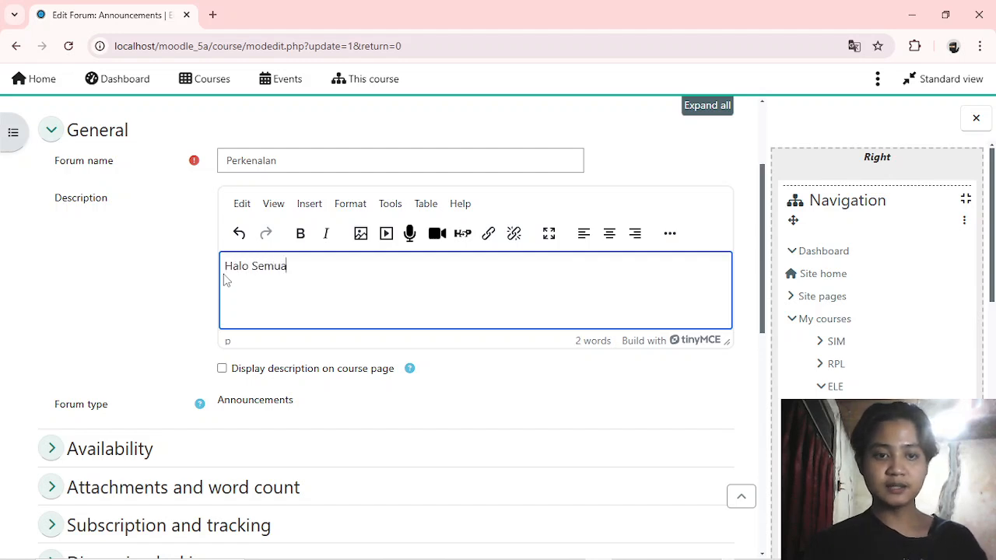
{"action": "type", "text": "nya Swl"}
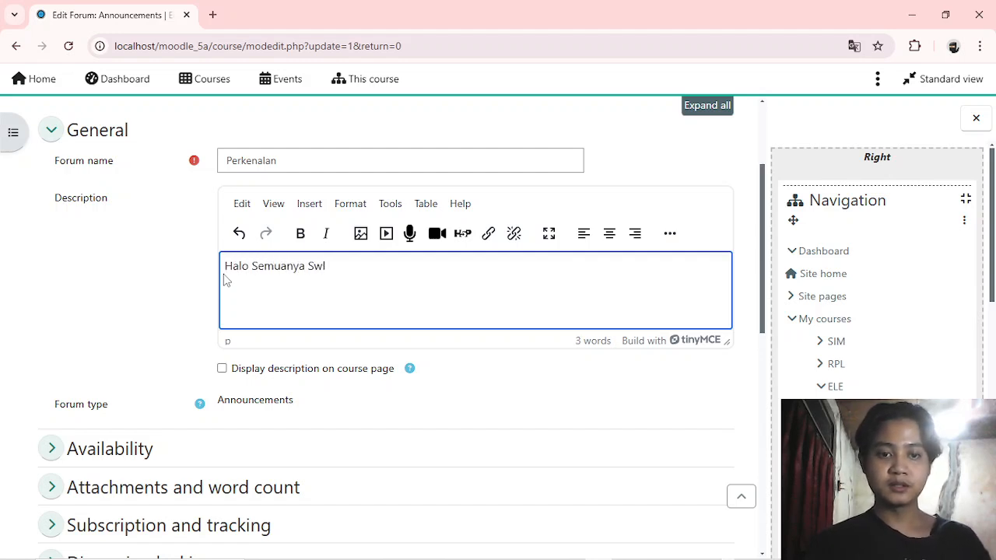
{"action": "key", "text": "BackSpace"}
{"action": "key", "text": "BackSpace"}
{"action": "type", "text": "elamat Data"}
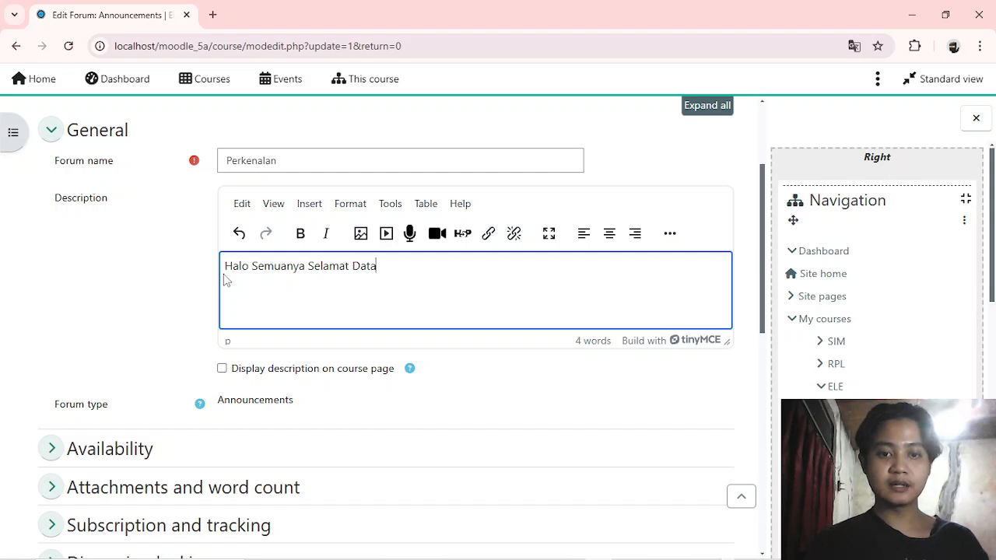
{"action": "type", "text": "ng Di mata "}
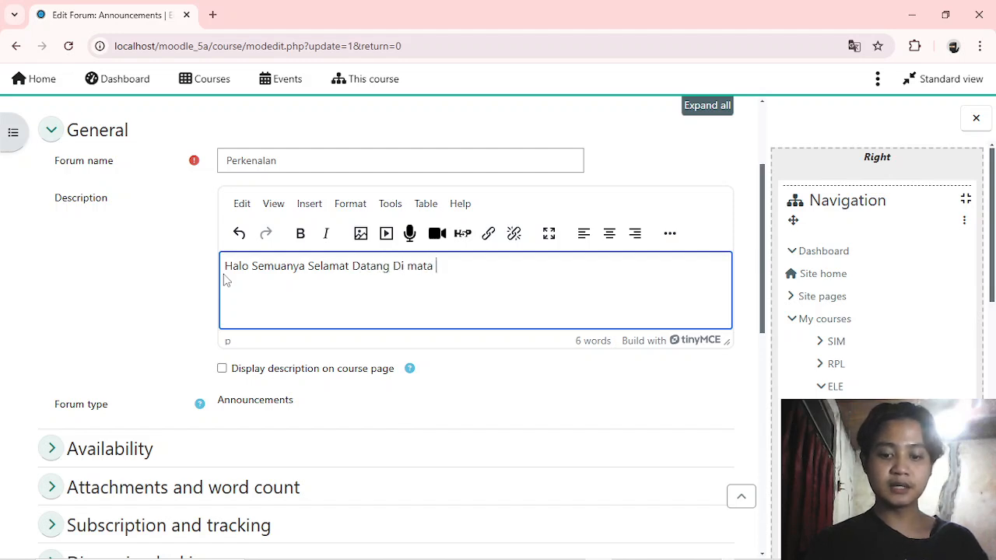
{"action": "type", "text": "Kuliah e"}
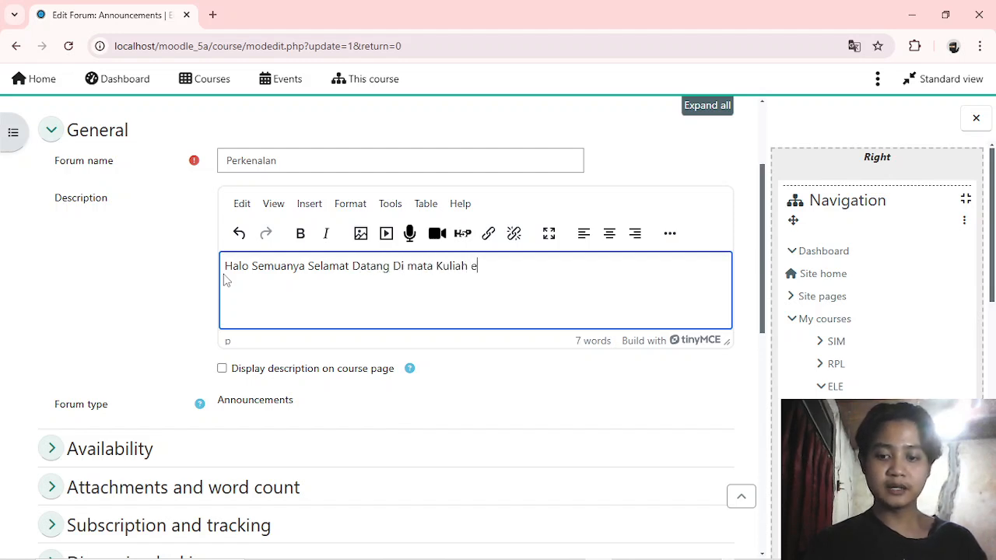
{"action": "type", "text": "-"}
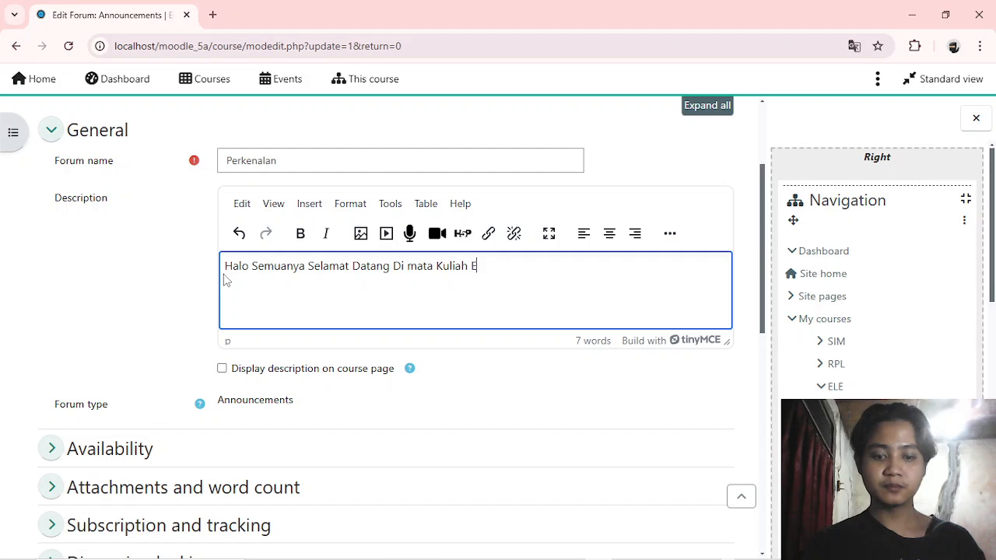
{"action": "type", "text": "-ler"}
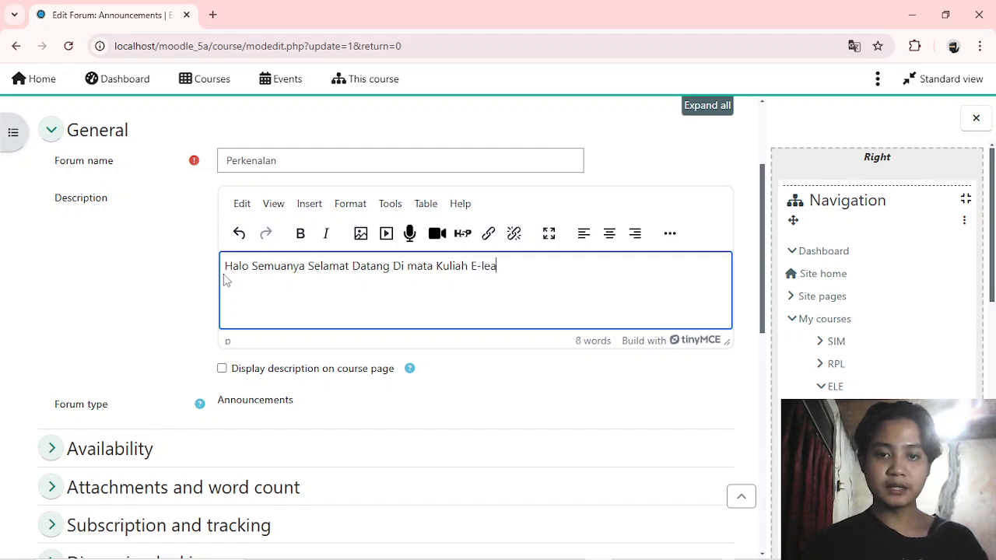
{"action": "type", "text": "ning "}
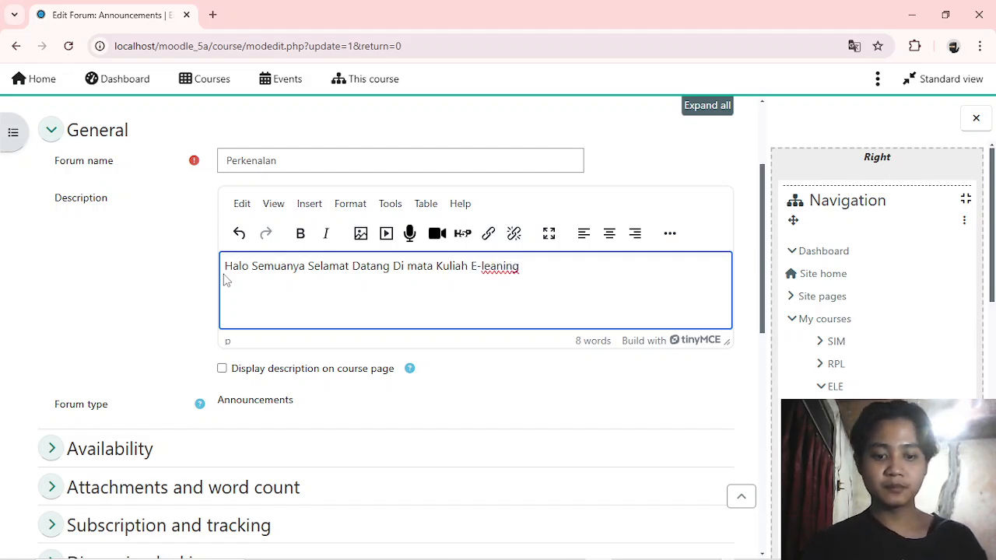
{"action": "type", "text": "Perkenal"}
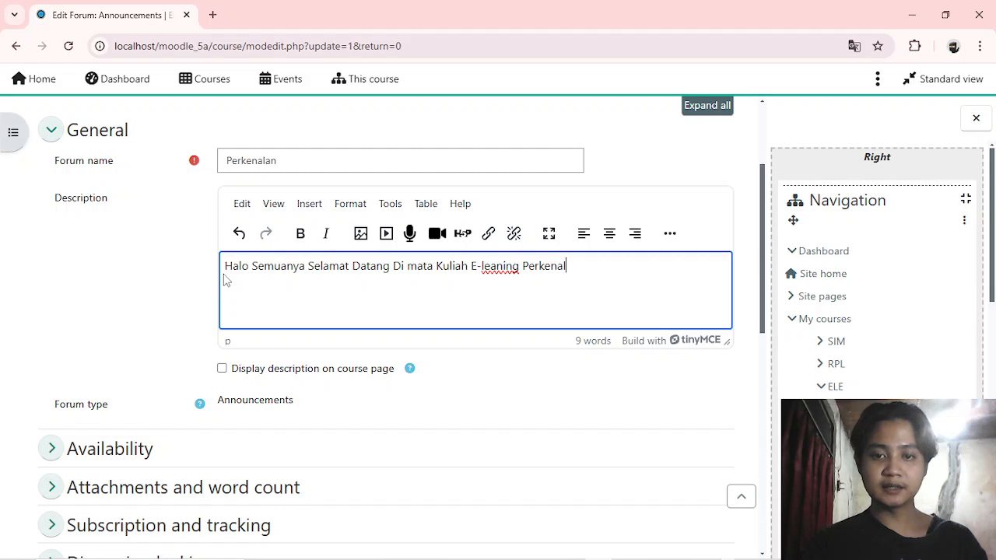
{"action": "type", "text": "kan Saya"}
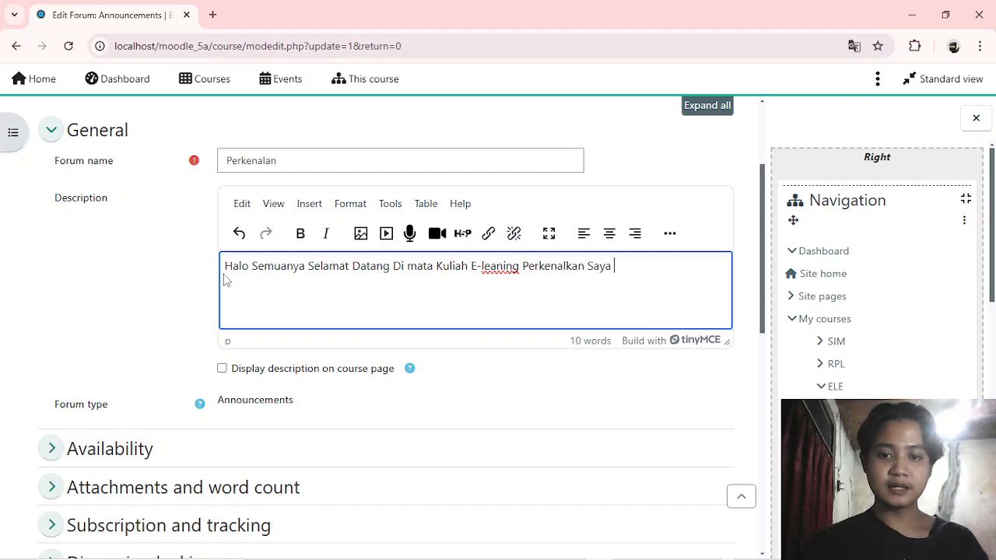
{"action": "type", "text": " Sebagai D"}
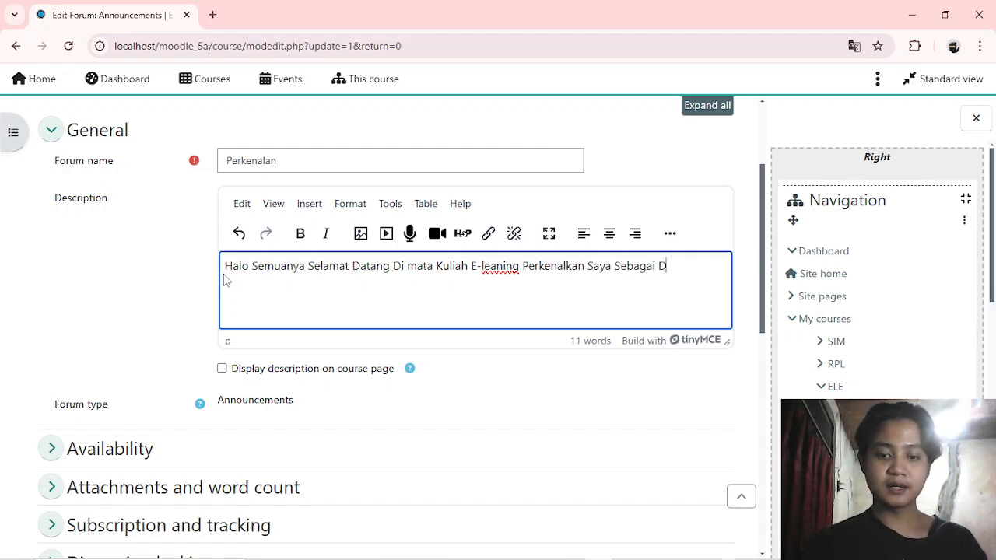
{"action": "type", "text": "osen Pengam"}
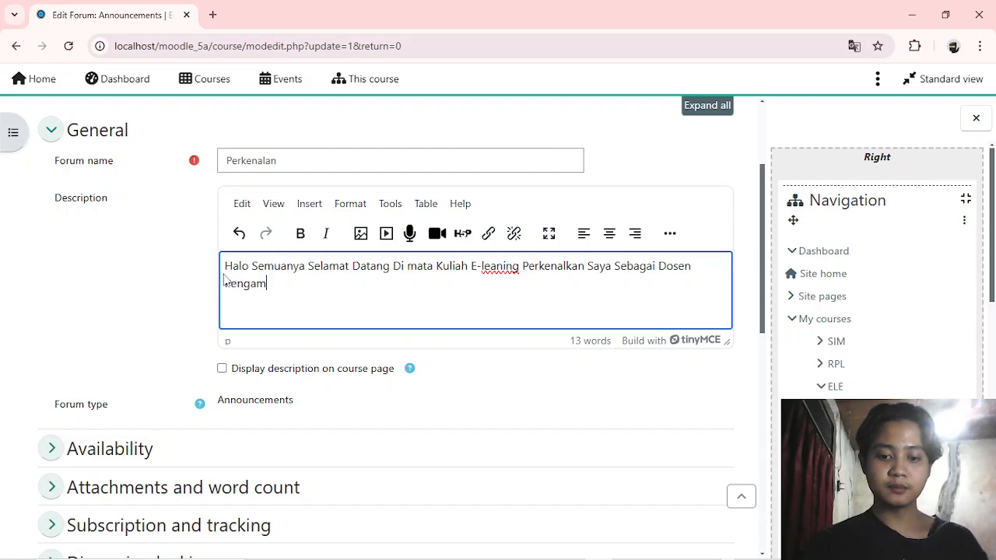
{"action": "type", "text": "pu Mata K"}
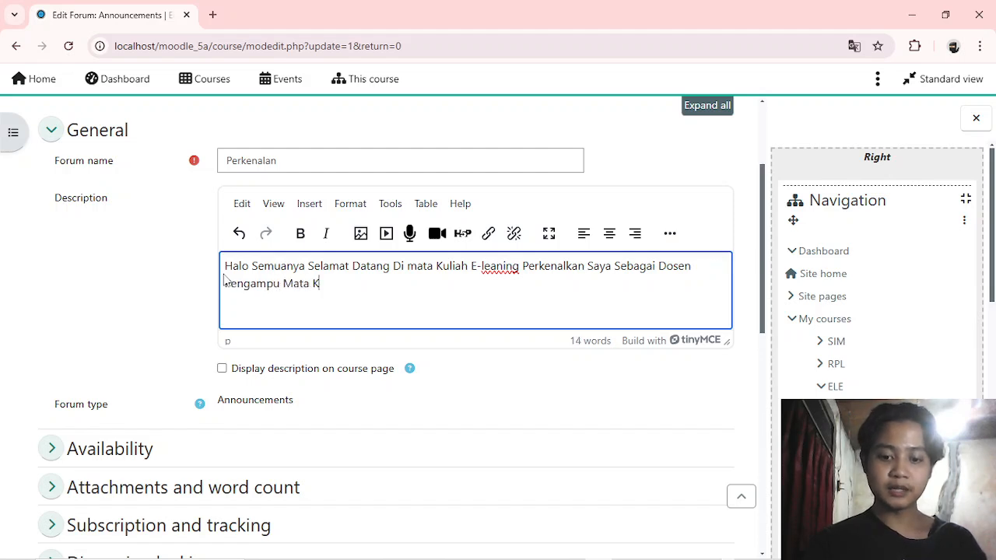
{"action": "type", "text": "uliah E-"}
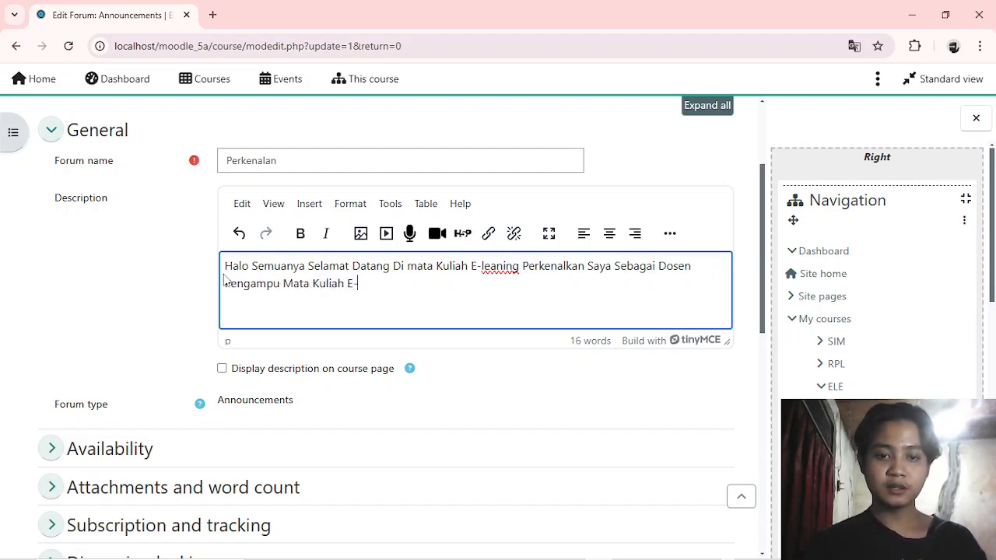
{"action": "type", "text": "Learning"}
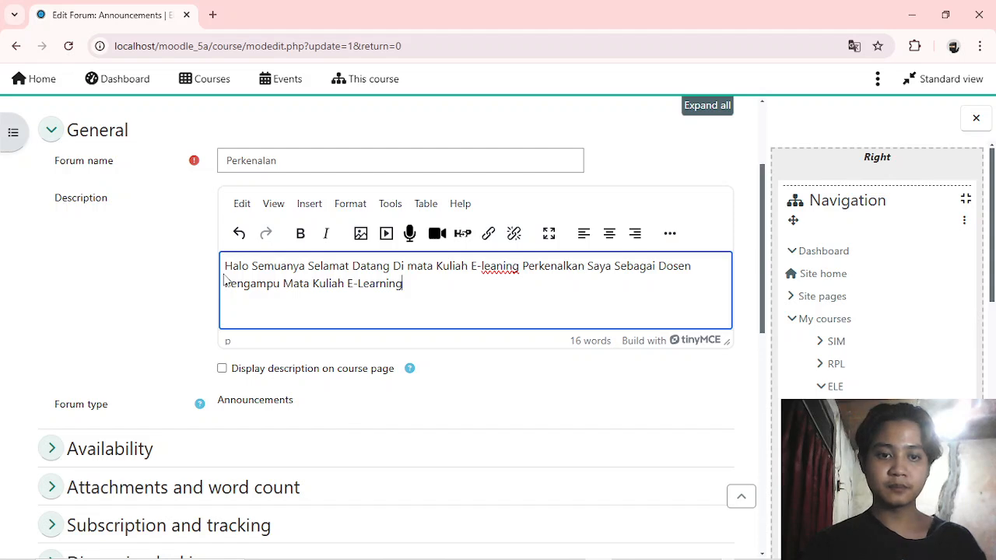
Continue the forum description with ", Saya Akan Mengajar Kalian mata kuliah E-Learning Selama 14 petermua kedeapan selama 1 semester ini"
{"action": "type", "text": " , "}
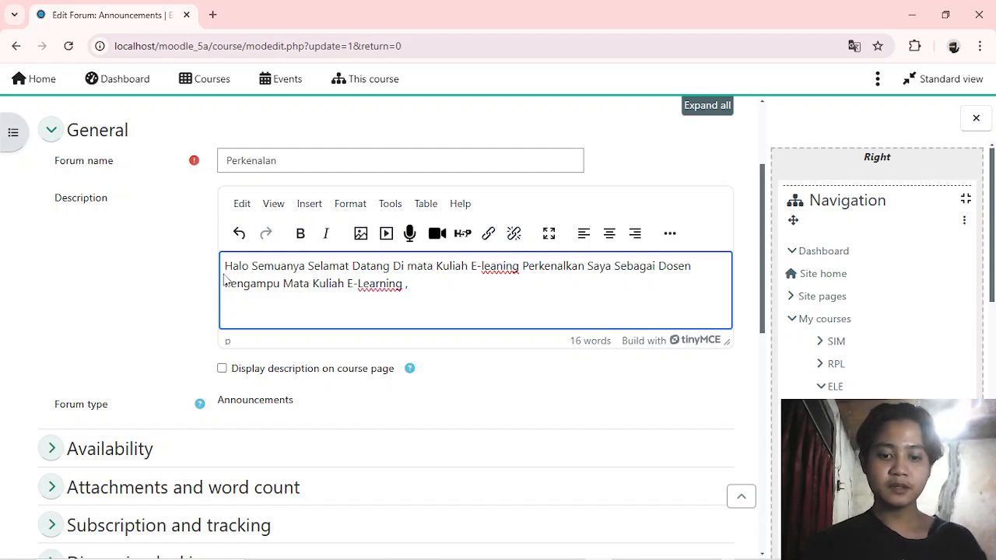
{"action": "type", "text": "Saya"}
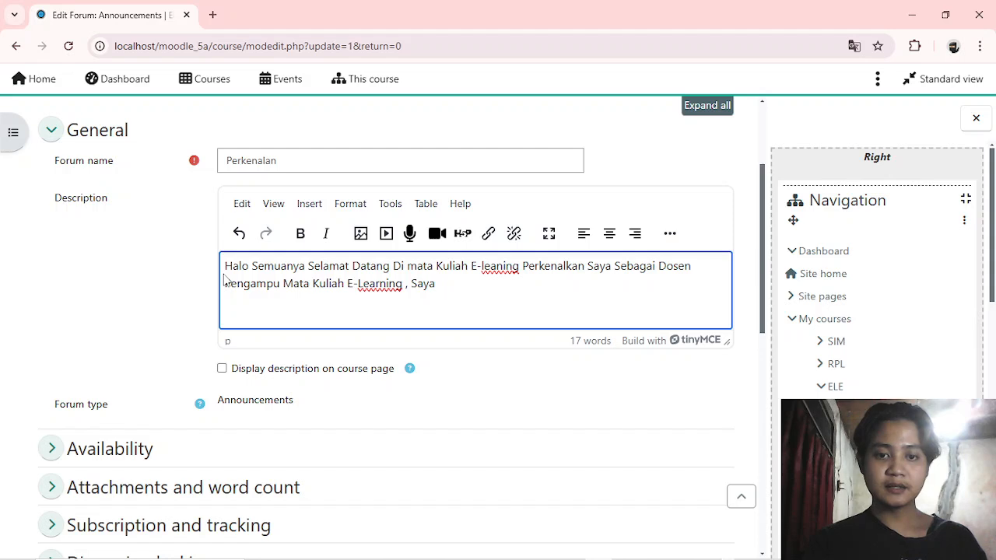
{"action": "type", "text": " Akan Menga"}
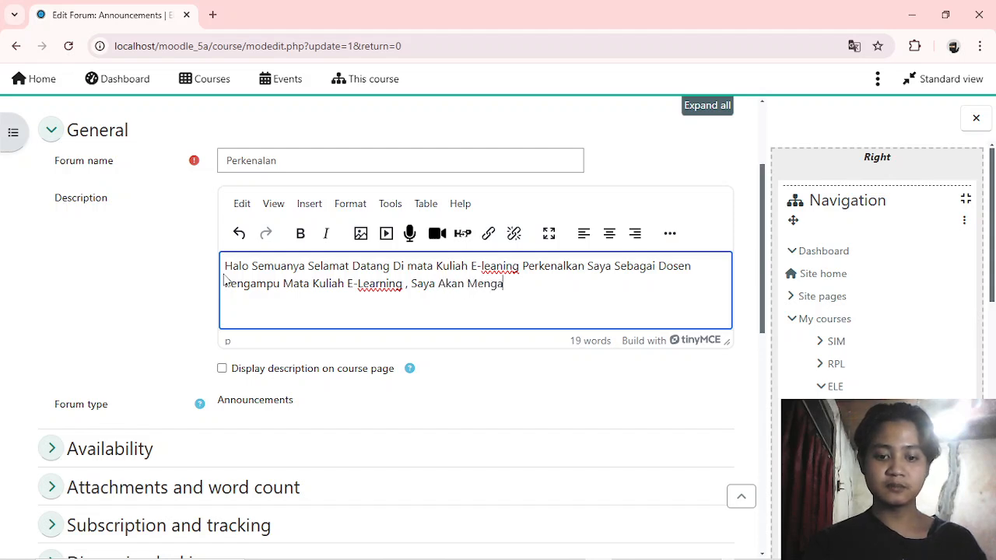
{"action": "type", "text": "jar Kalian "}
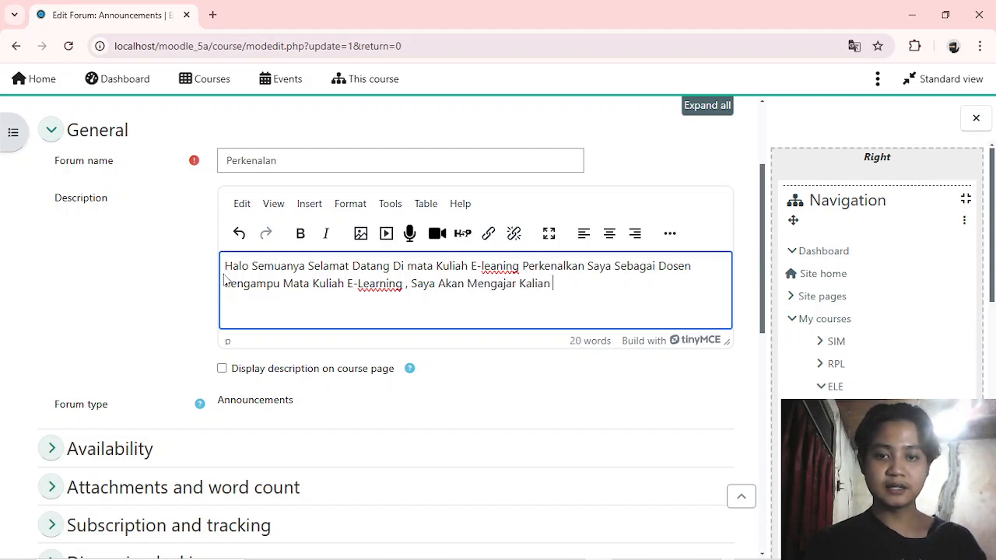
{"action": "type", "text": "mata kuli"}
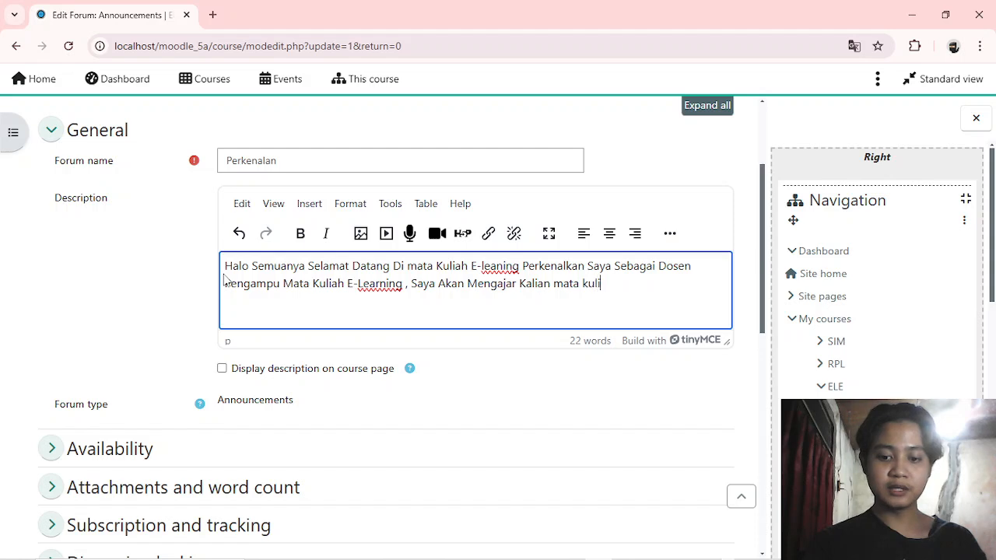
{"action": "type", "text": "ah E-Learning "}
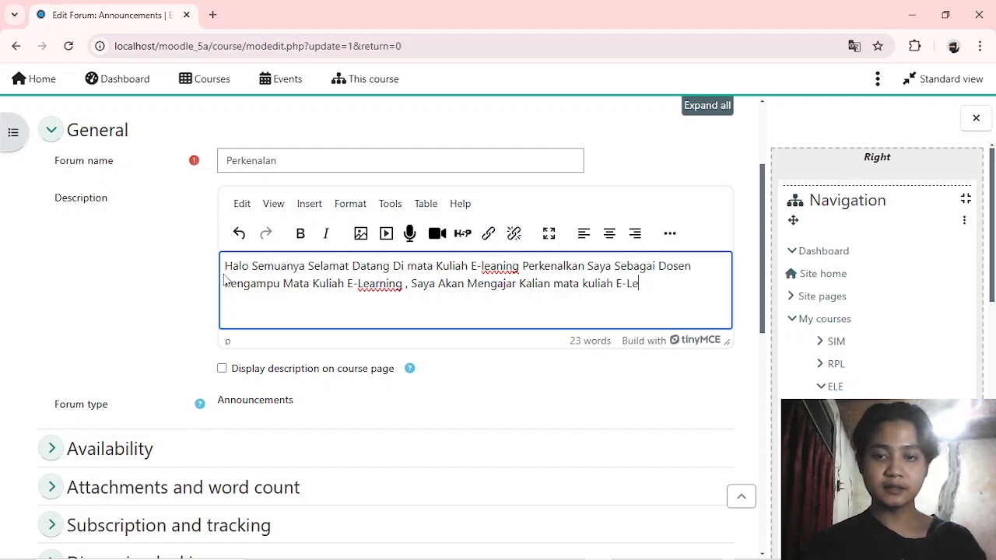
{"action": "type", "text": "S"}
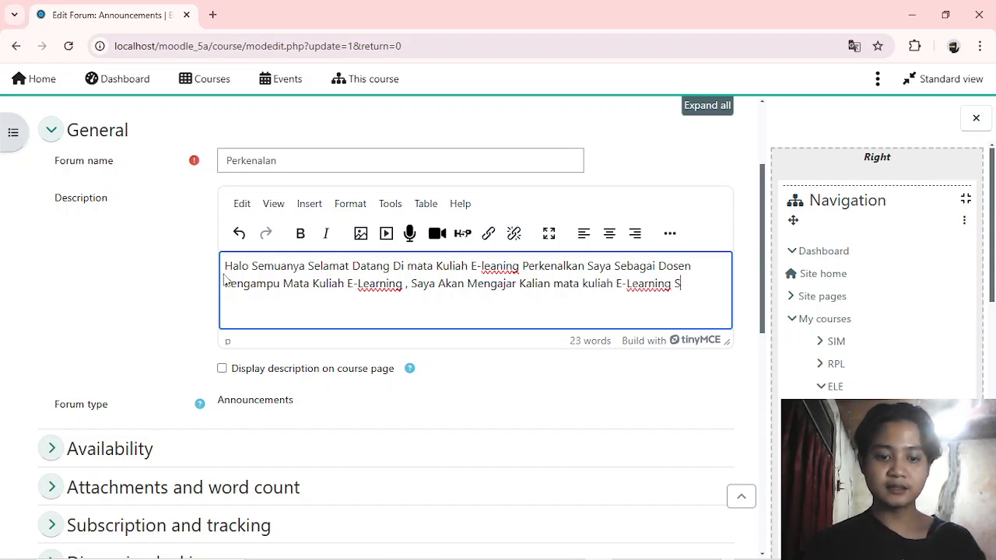
{"action": "type", "text": "elama"}
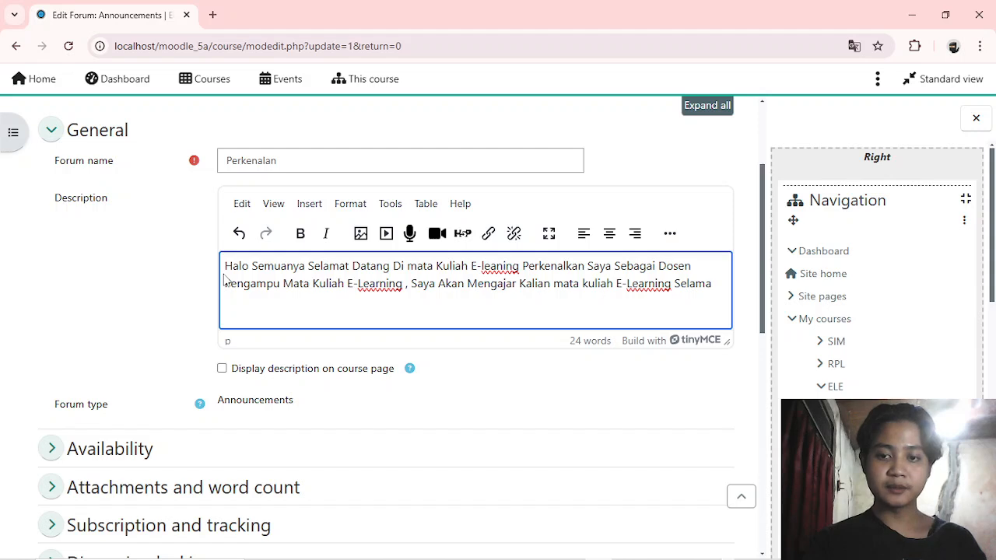
{"action": "type", "text": " 14 pe"}
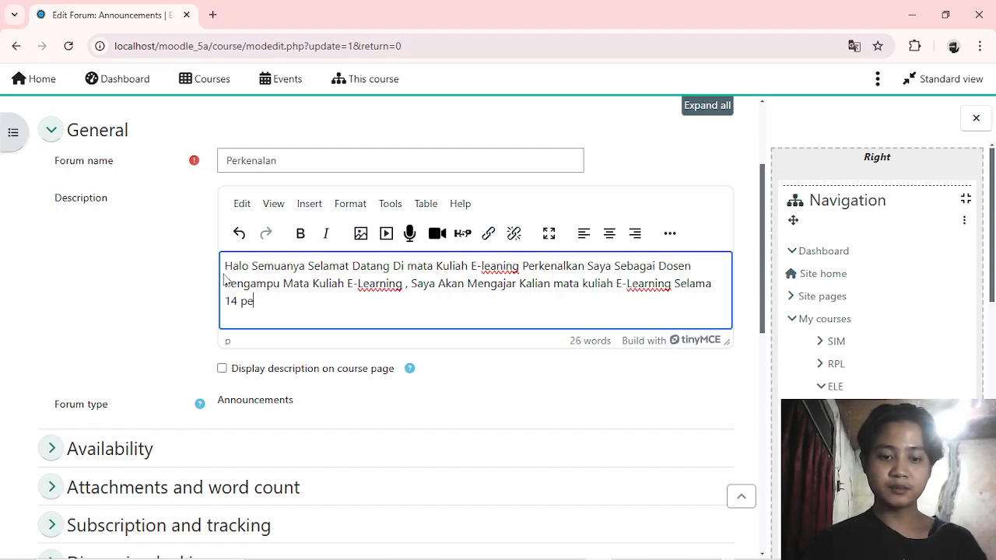
{"action": "type", "text": "termua ked"}
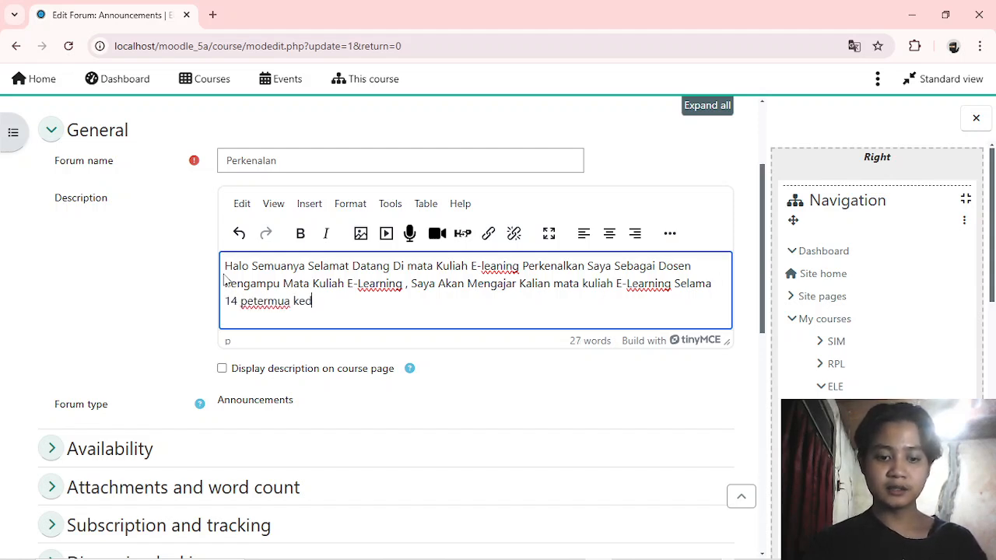
{"action": "type", "text": "eapan sel"}
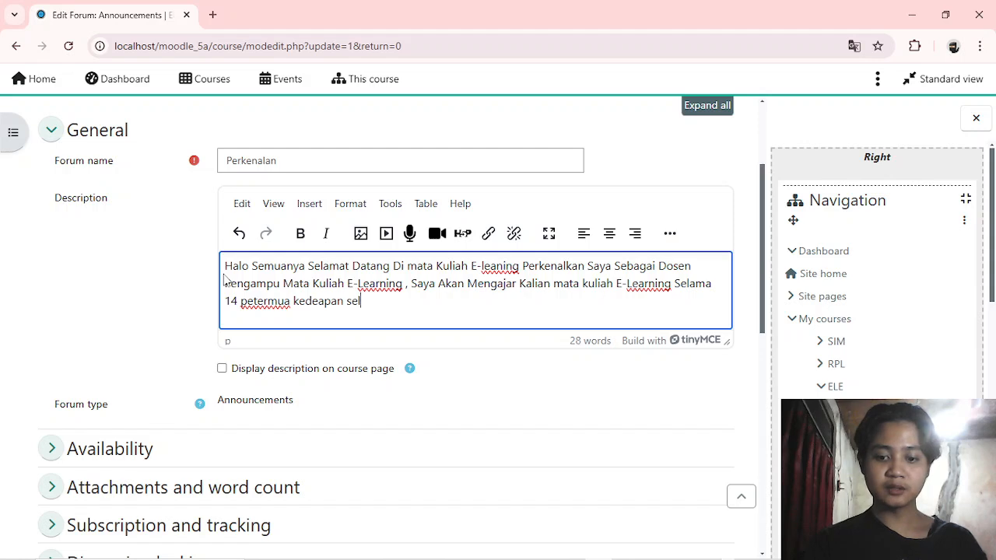
{"action": "type", "text": "ama 1 seme"}
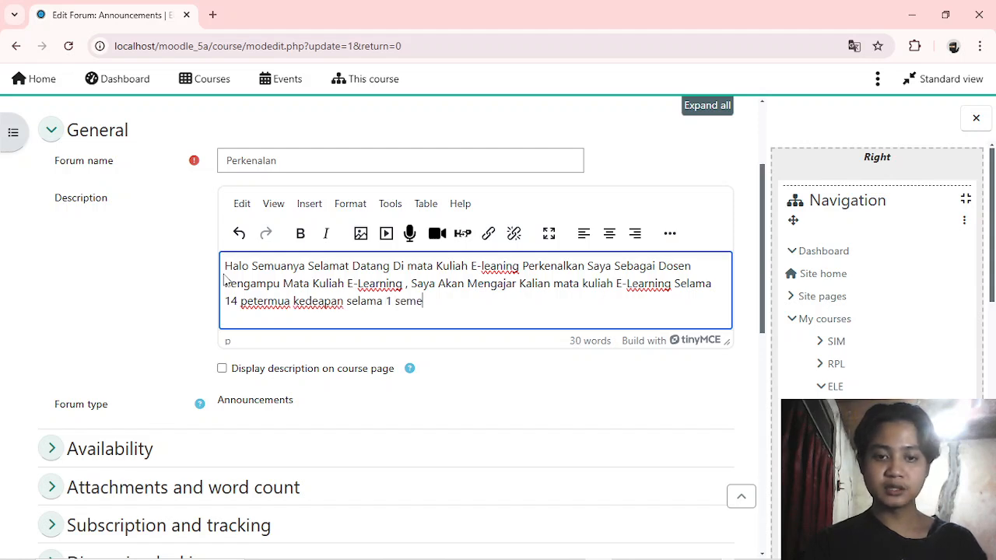
{"action": "type", "text": "ster ini"}
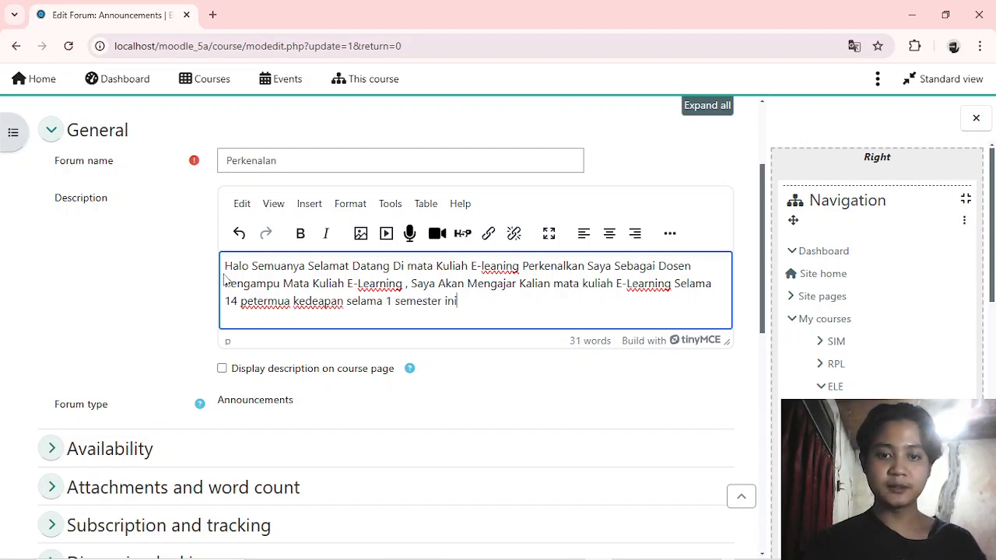
End that sentence with a period and add "Semoga kalian Bisa mengikuti kelas ini dengan baik" to the forum description
{"action": "type", "text": ". Semo"}
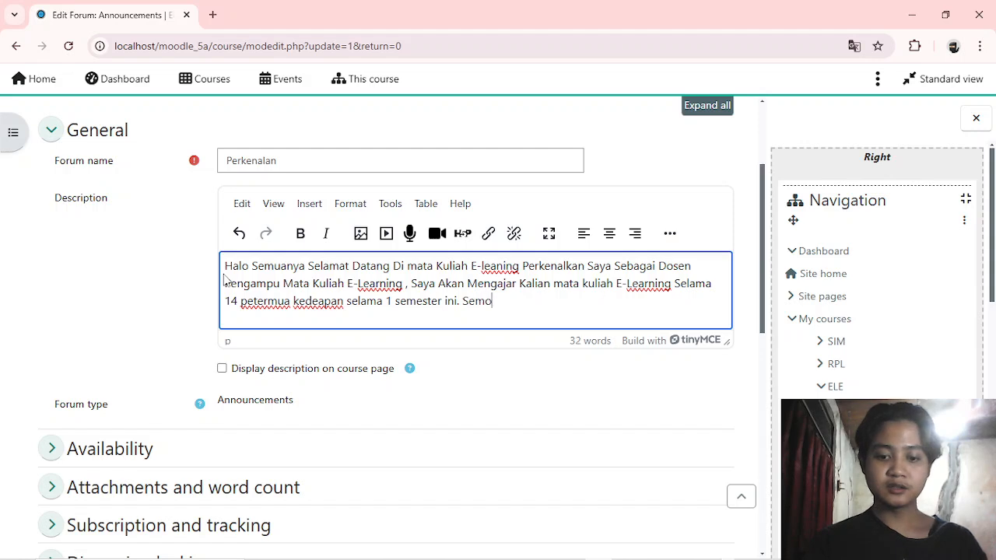
{"action": "type", "text": "ga kalian "}
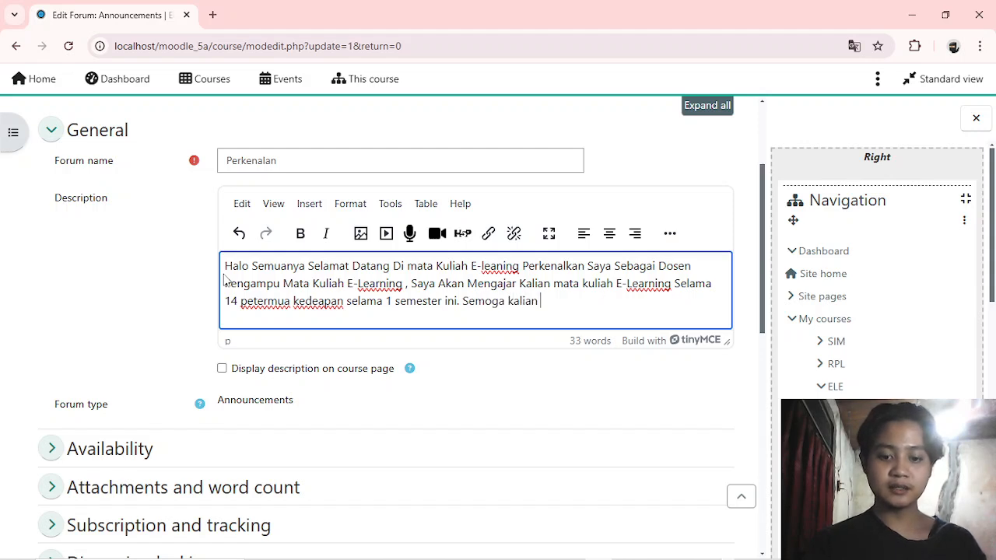
{"action": "type", "text": "Bisa mengiki"}
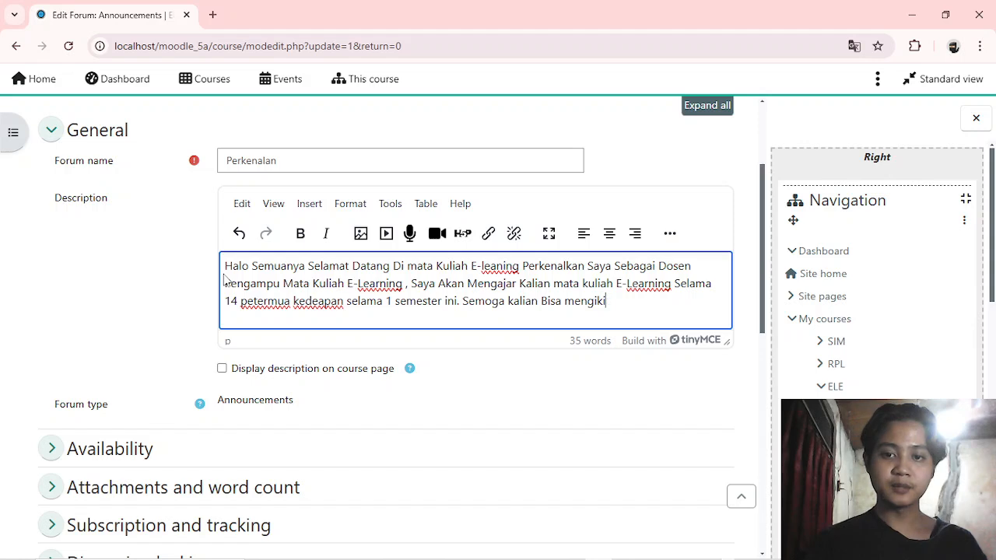
{"action": "type", "text": "t k"}
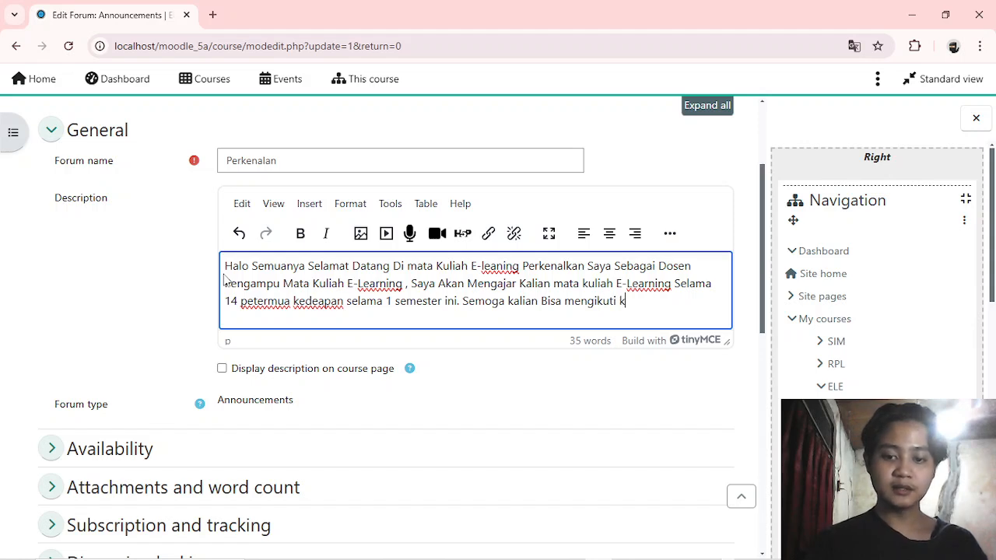
{"action": "type", "text": "elas ini dd"}
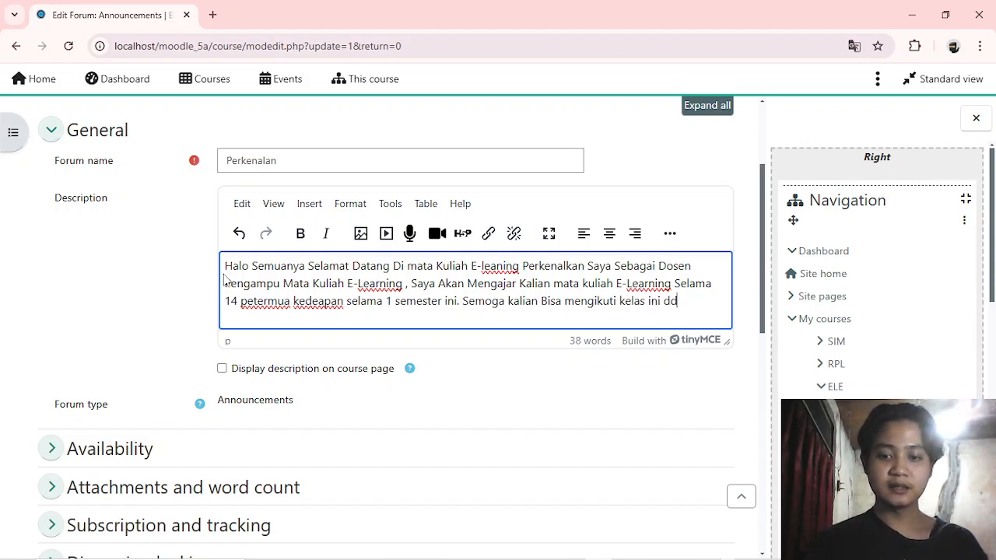
{"action": "key", "text": "BackSpace"}
{"action": "type", "text": "enga"}
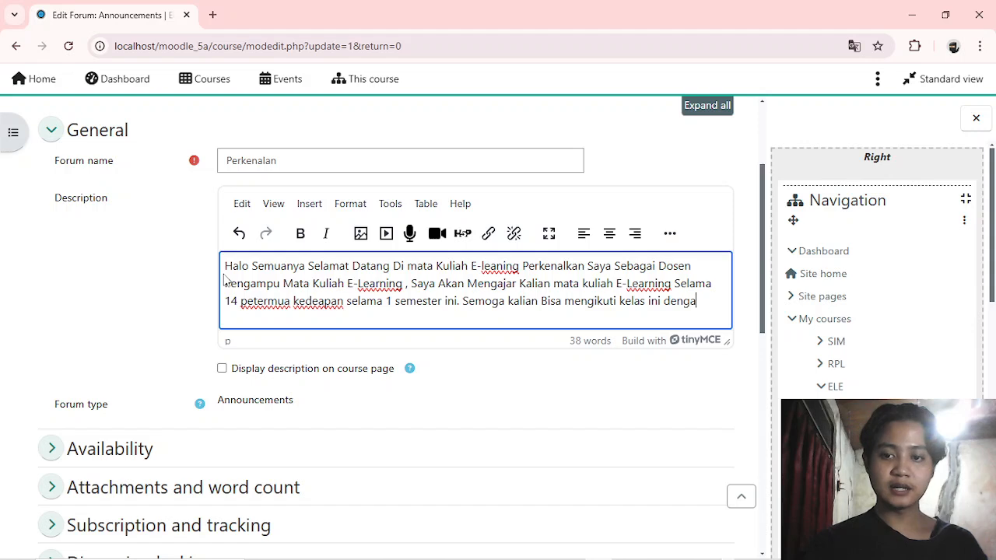
{"action": "type", "text": "n baik "}
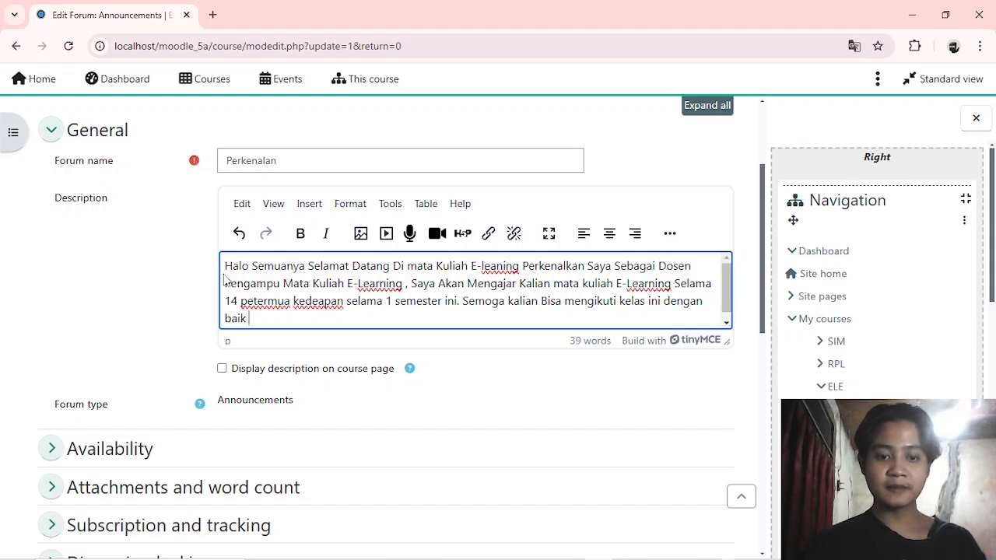
Finish the forum description with "dan semoga apa yang saya samapaikan atau berikan bisa di fahami oleh kalian."
{"action": "type", "text": "dan semoga "}
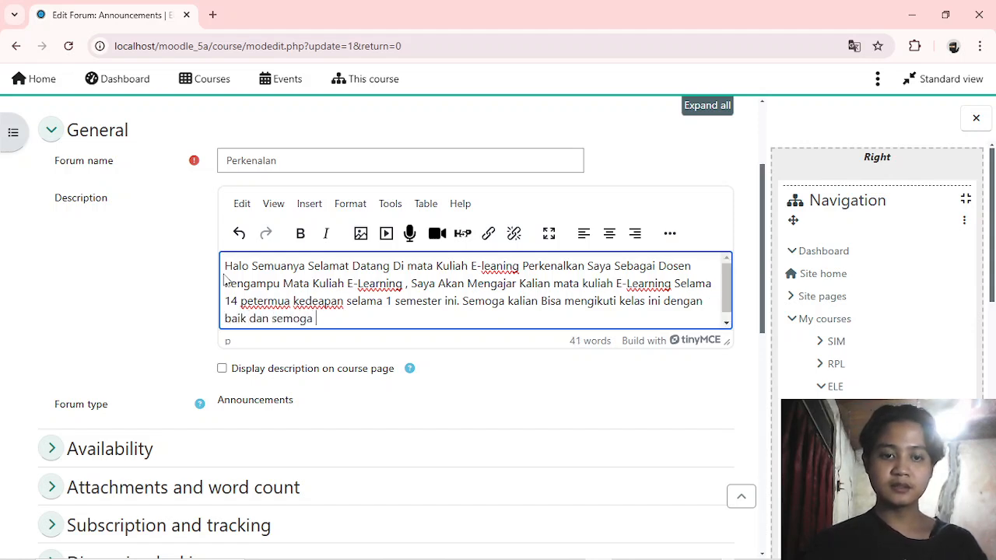
{"action": "type", "text": "k"}
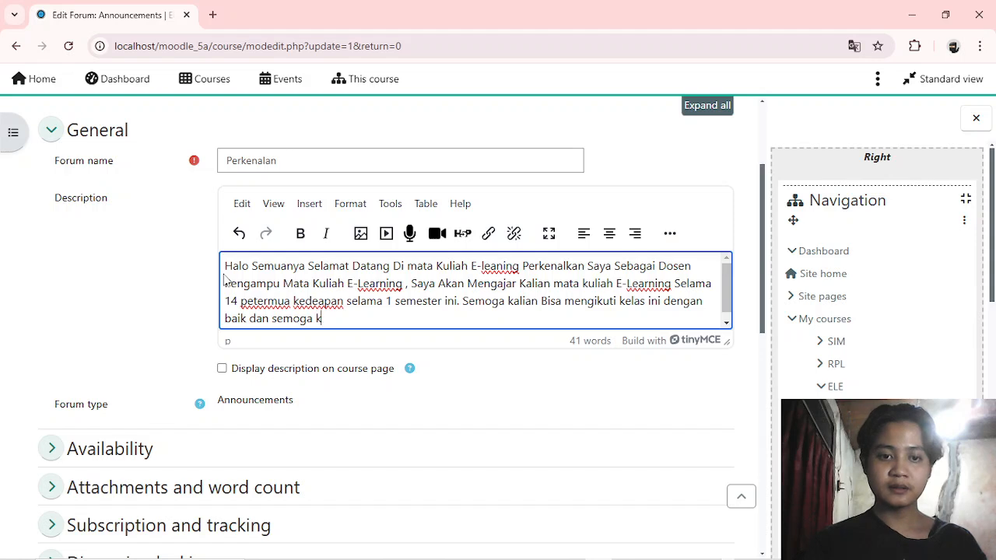
{"action": "type", "text": "lai"}
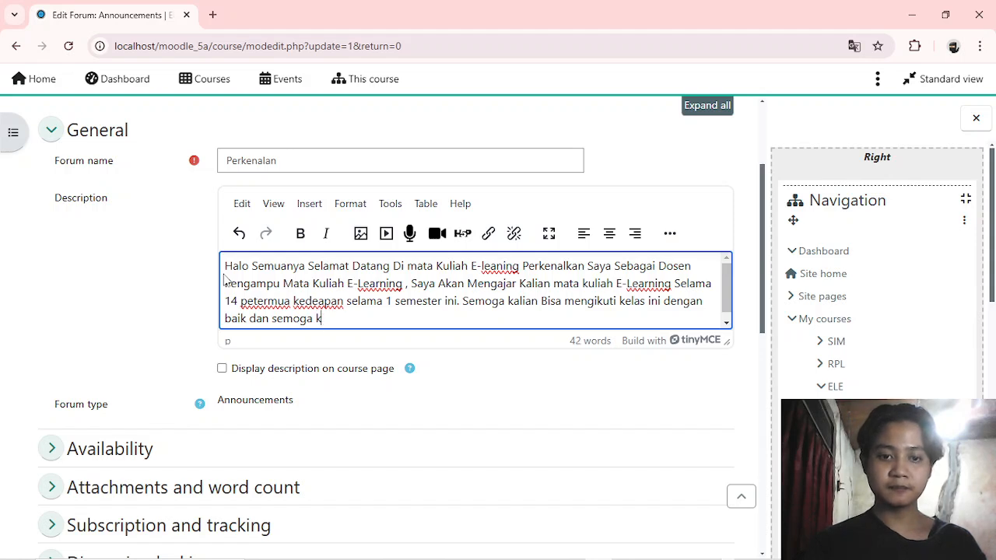
{"action": "key", "text": "BackSpace"}
{"action": "type", "text": "apa y"}
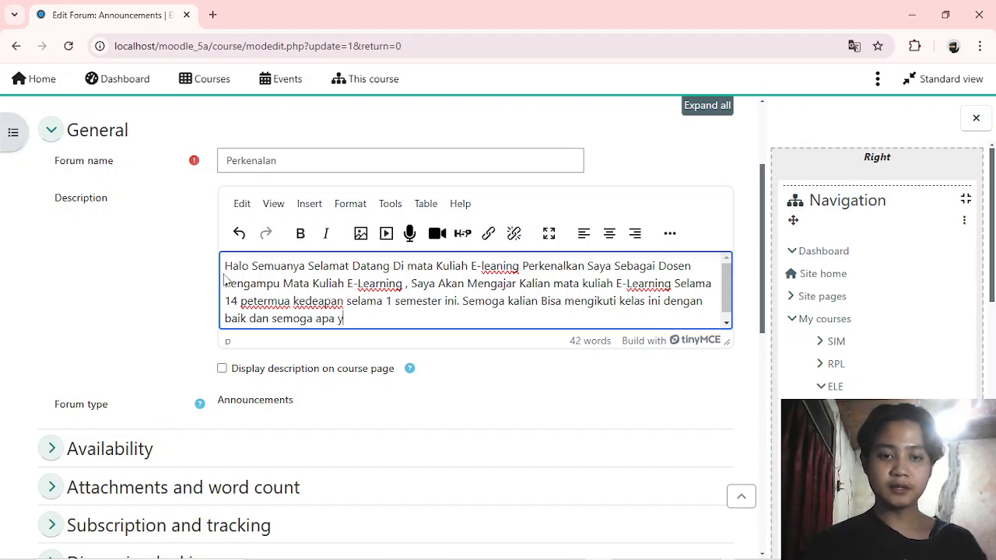
{"action": "type", "text": "ang saya s"}
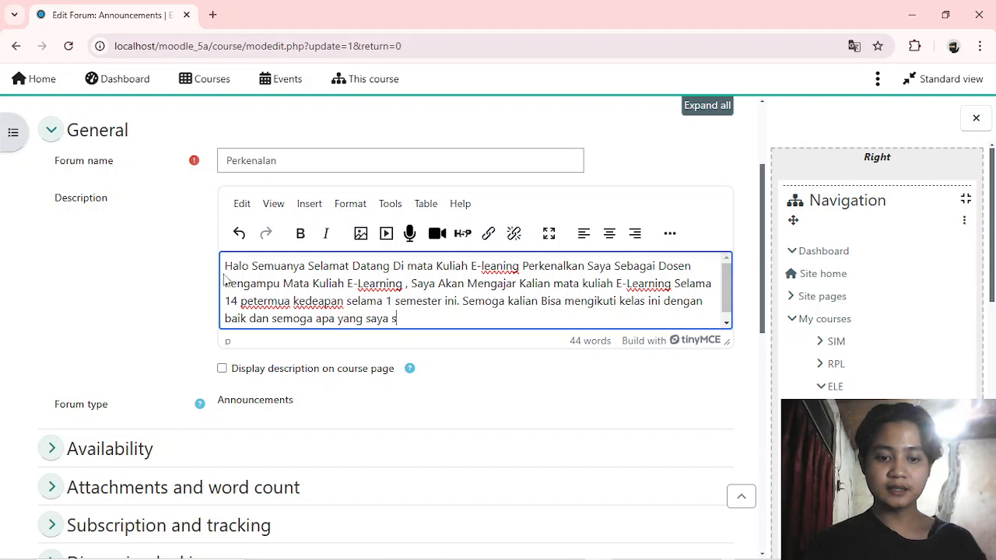
{"action": "type", "text": "amapaikan"}
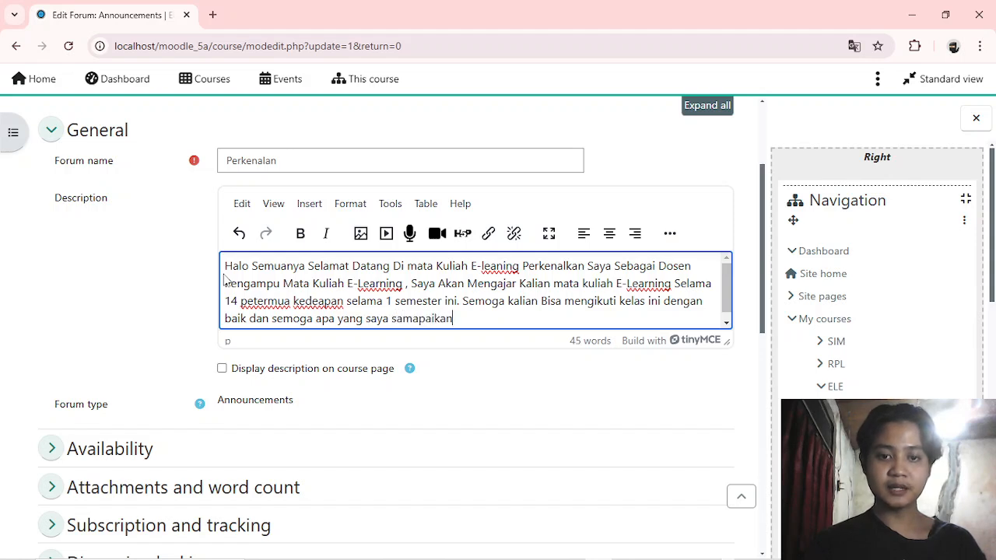
{"action": "key", "text": "BackSpace"}
{"action": "key", "text": "BackSpace"}
{"action": "type", "text": "an atau "}
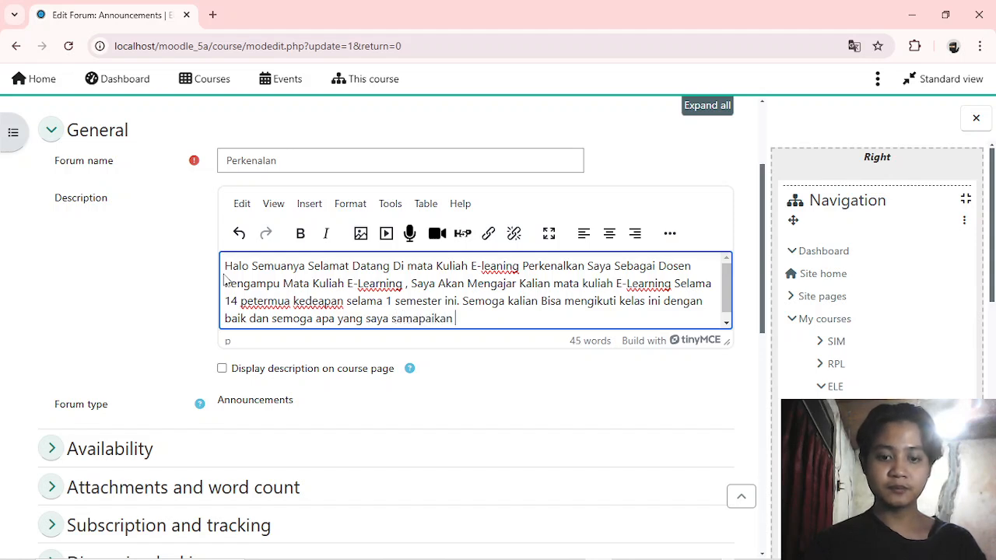
{"action": "type", "text": "berika"}
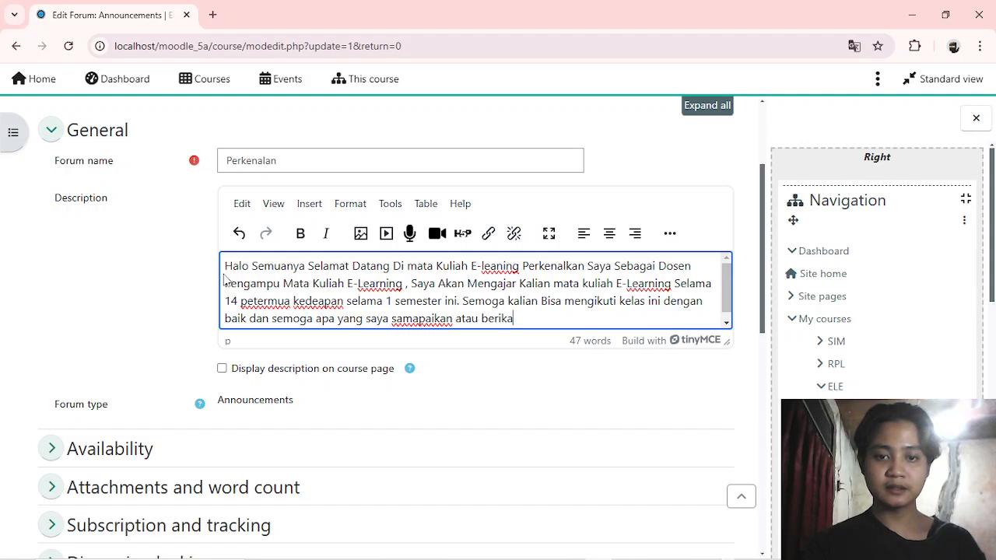
{"action": "type", "text": "n bisa "}
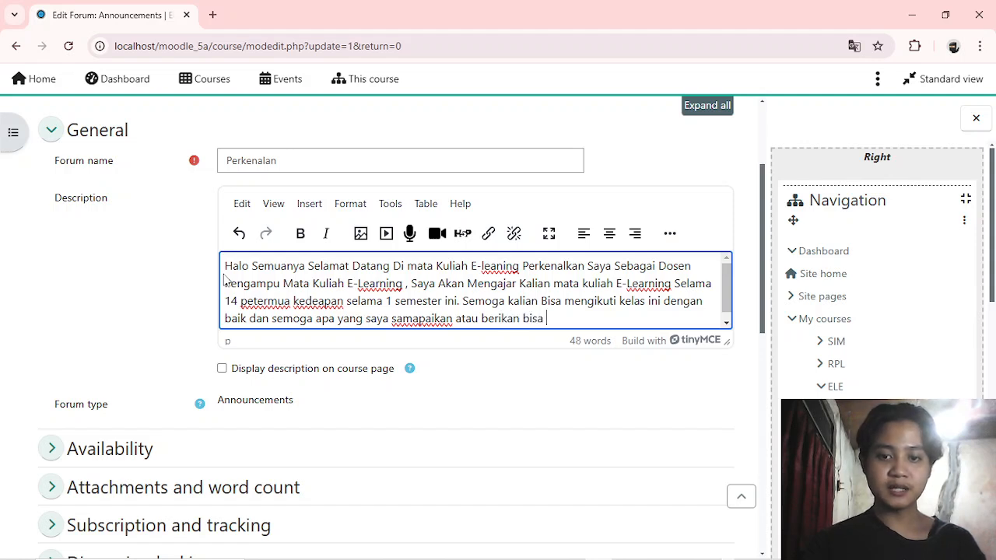
{"action": "type", "text": "di faham"}
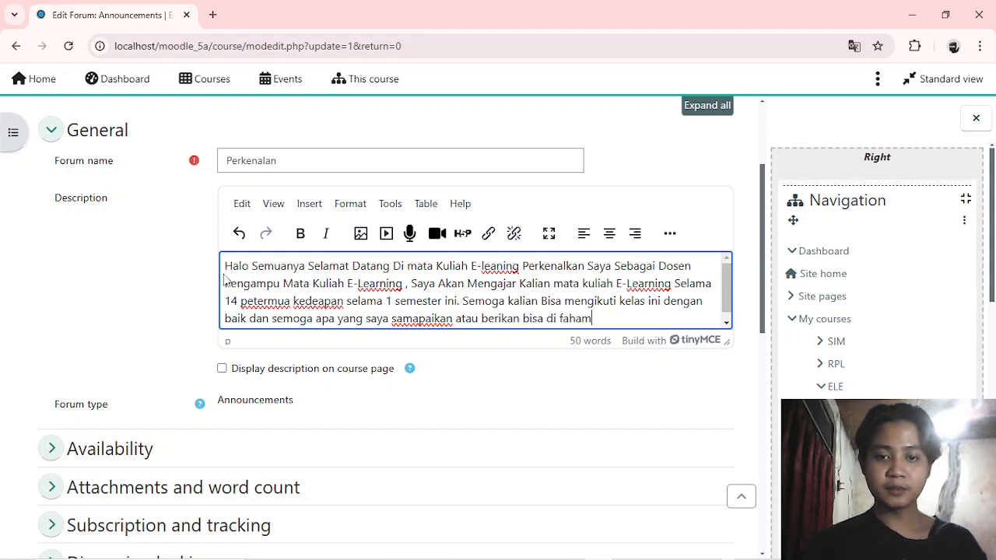
{"action": "type", "text": "i "}
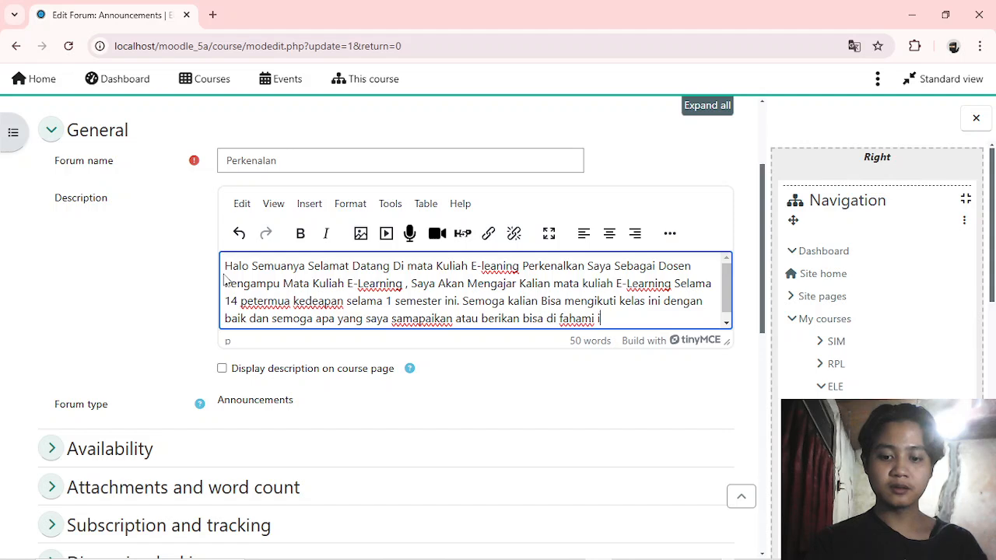
{"action": "type", "text": "oleh kalian"}
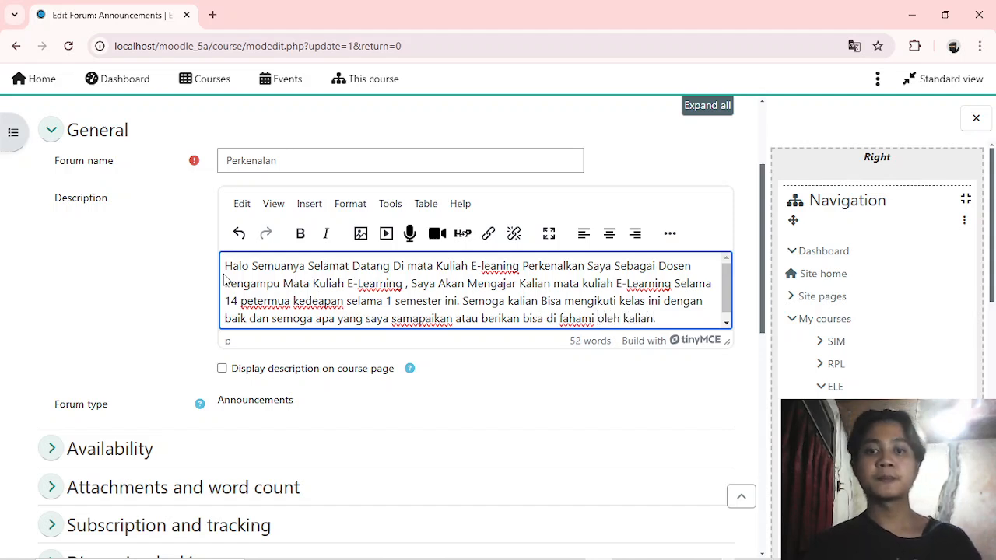
{"action": "type", "text": "."}
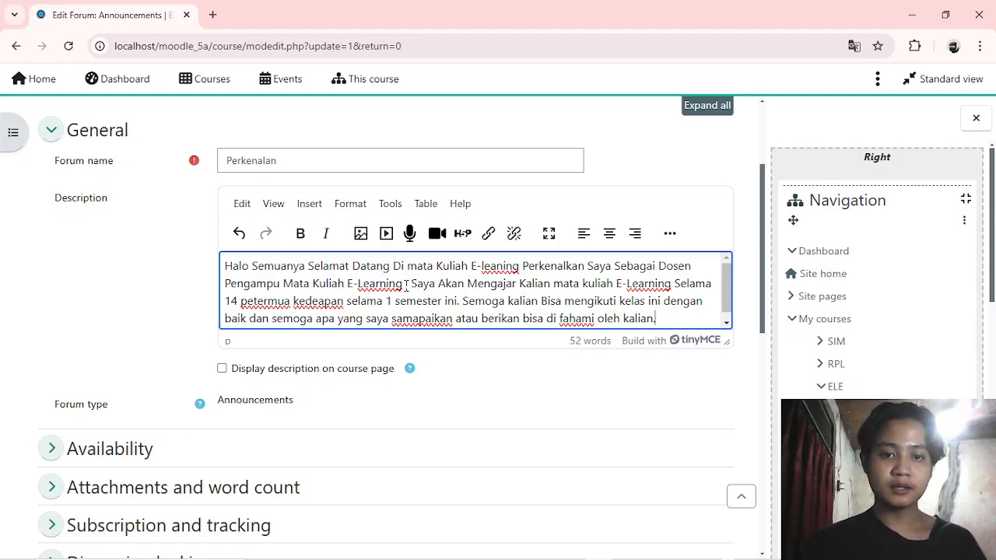
Insert "nama saya" followed by the lecturer's name and the title "S.Pd" after "Mata Kuliah E-Learning" in the forum description
{"action": "left_click", "coordinate": [404, 284]}
{"action": "type", "text": "nama say"}
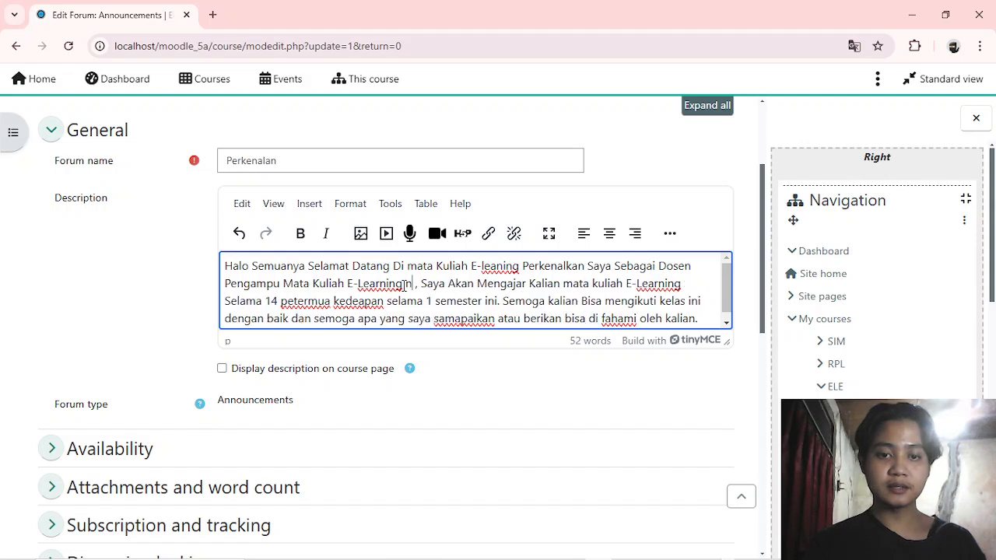
{"action": "type", "text": "a Rio He"}
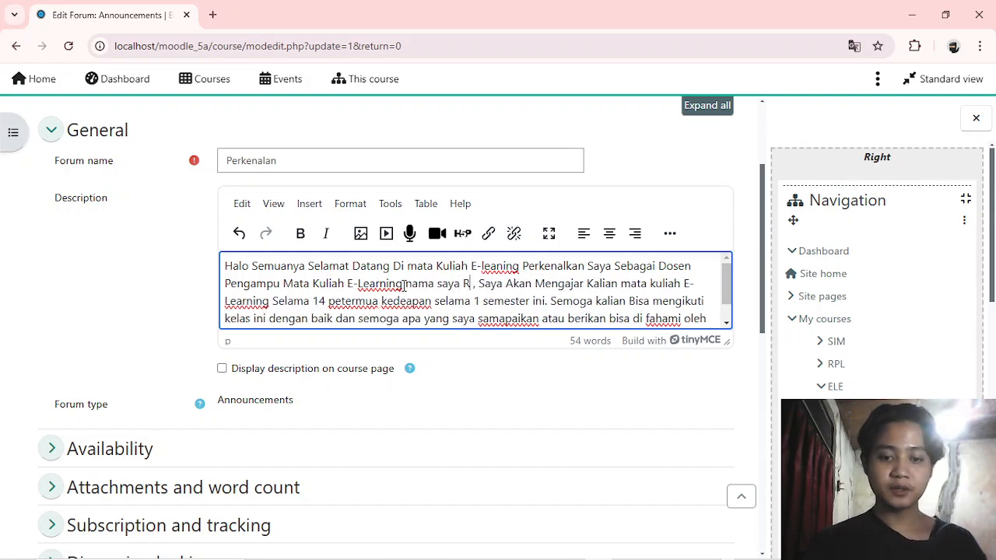
{"action": "type", "text": "rmawan"}
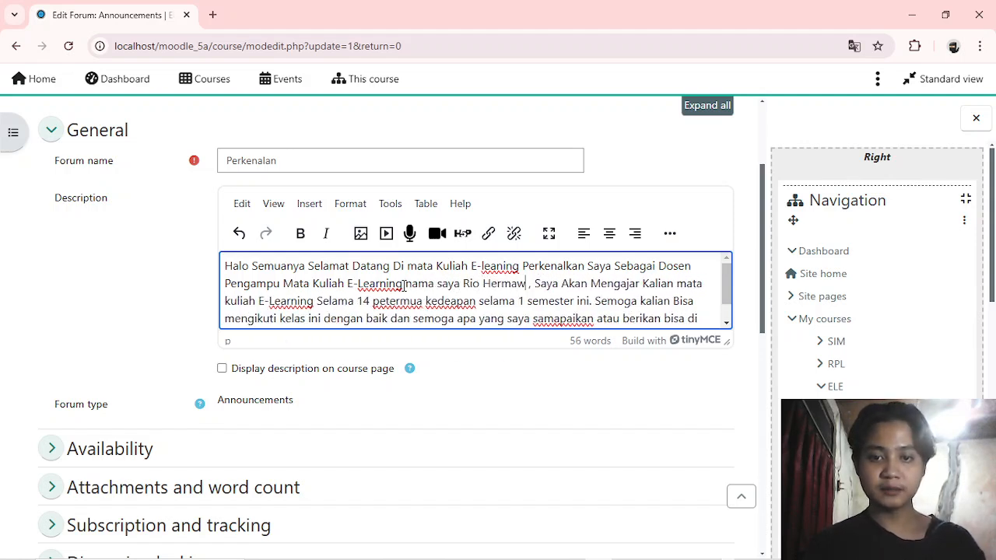
{"action": "type", "text": " S"}
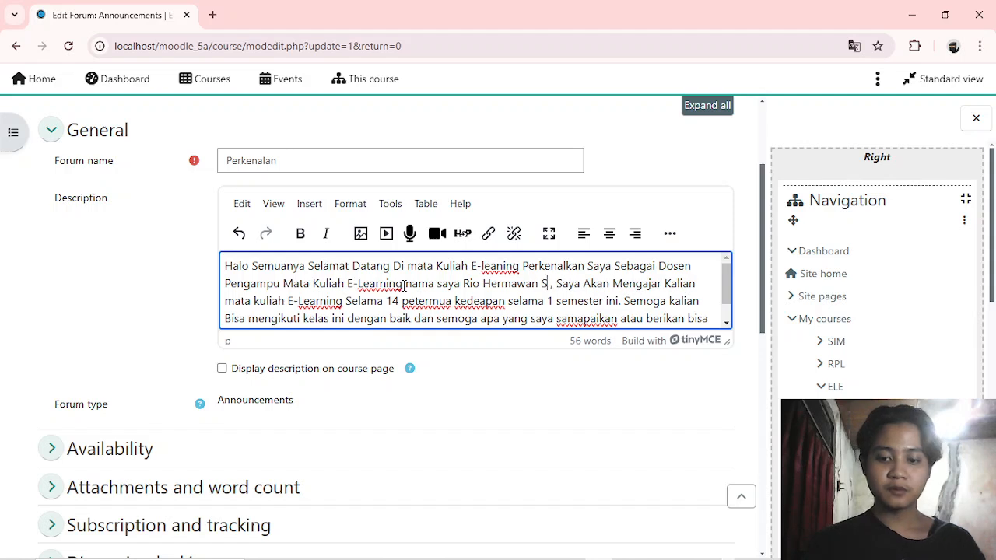
{"action": "type", "text": ".Pd"}
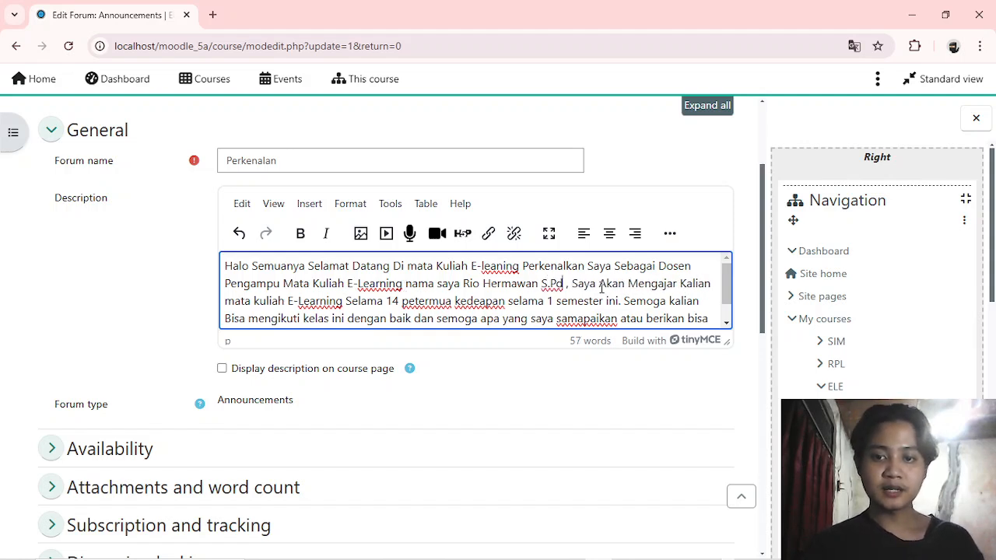
Enable displaying the forum description on the course page, then save the forum and display it
{"action": "scroll", "coordinate": [552, 311], "scroll_direction": "down", "scroll_amount": 1}
{"action": "scroll", "coordinate": [506, 391], "scroll_direction": "down", "scroll_amount": 1}
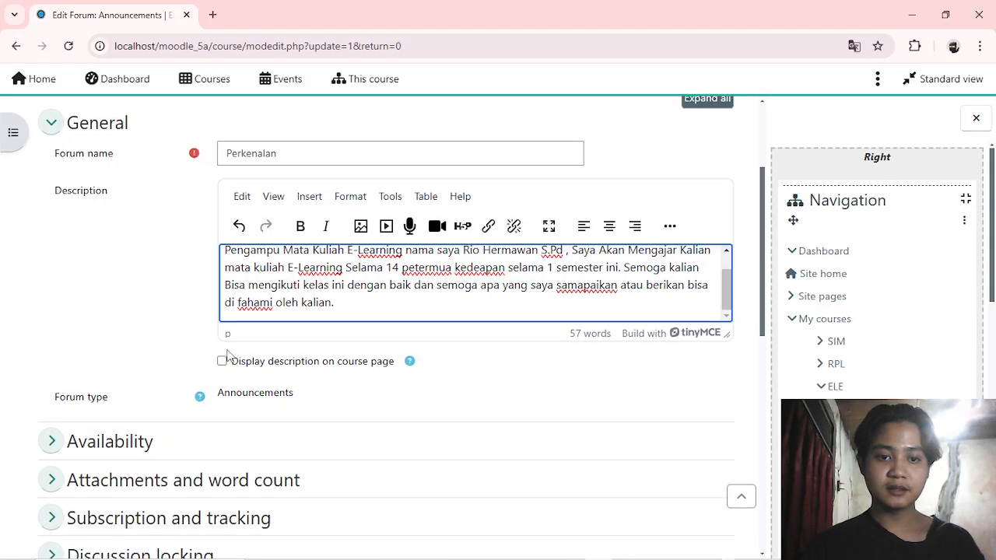
{"action": "left_click", "coordinate": [222, 360]}
{"action": "scroll", "coordinate": [333, 372], "scroll_direction": "down", "scroll_amount": 2}
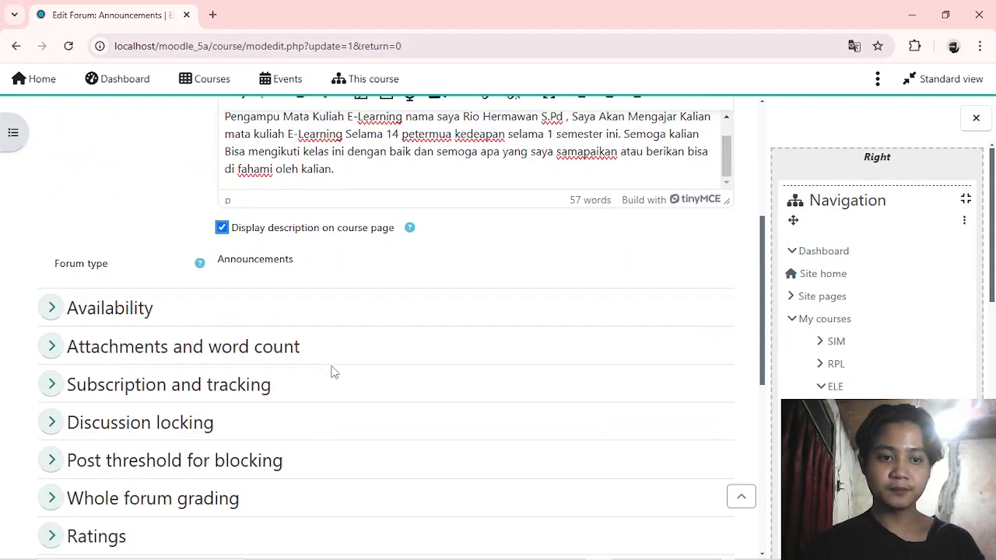
{"action": "scroll", "coordinate": [333, 372], "scroll_direction": "down", "scroll_amount": 5}
{"action": "scroll", "coordinate": [333, 371], "scroll_direction": "up", "scroll_amount": 3}
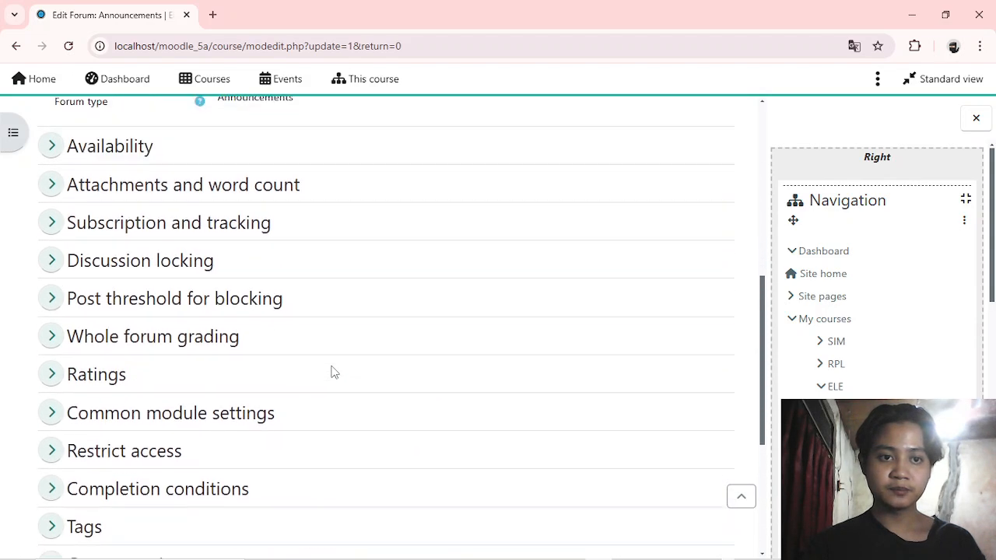
{"action": "scroll", "coordinate": [333, 372], "scroll_direction": "down", "scroll_amount": 3}
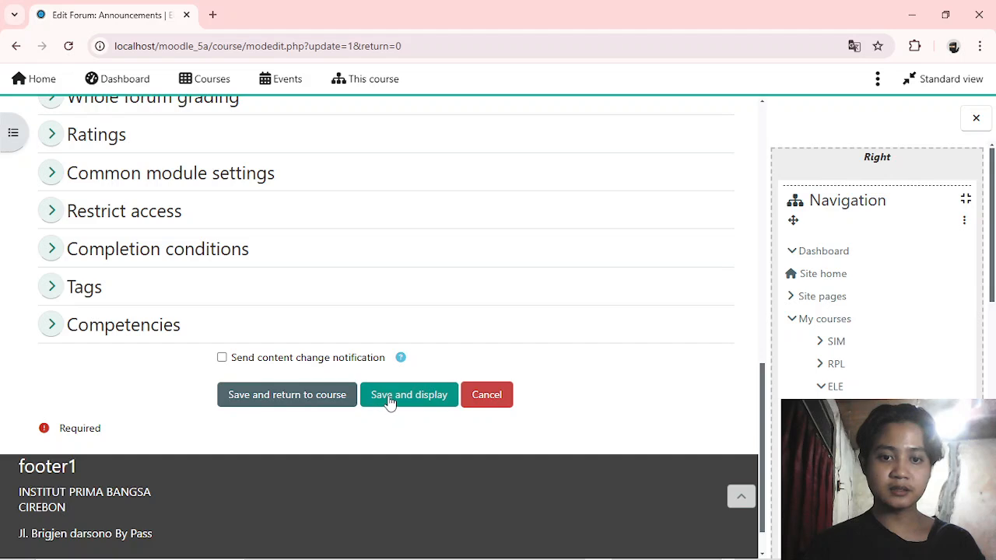
{"action": "left_click", "coordinate": [385, 396]}
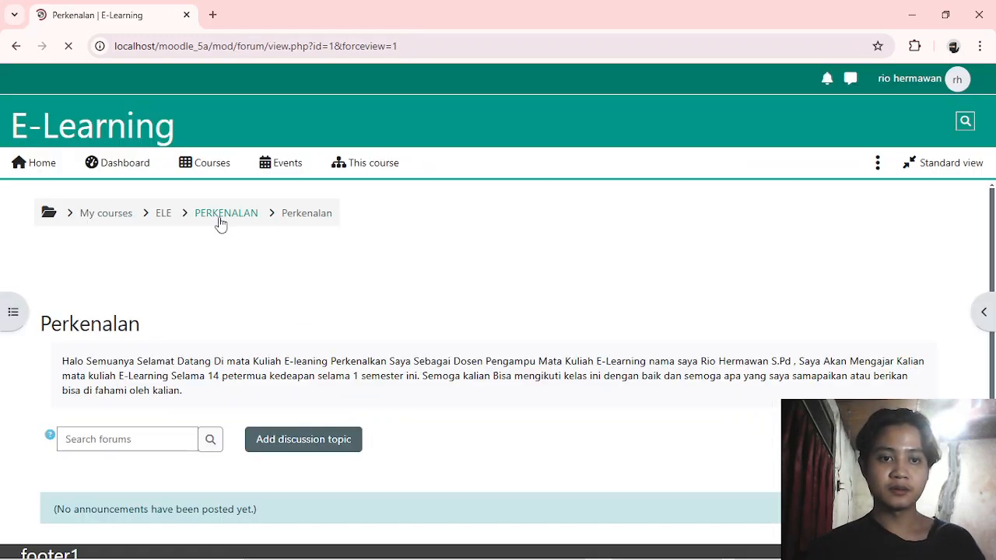
Return to the ELE course page and start adding a Feedback activity to the PERKENALAN section
{"action": "left_click", "coordinate": [166, 221]}
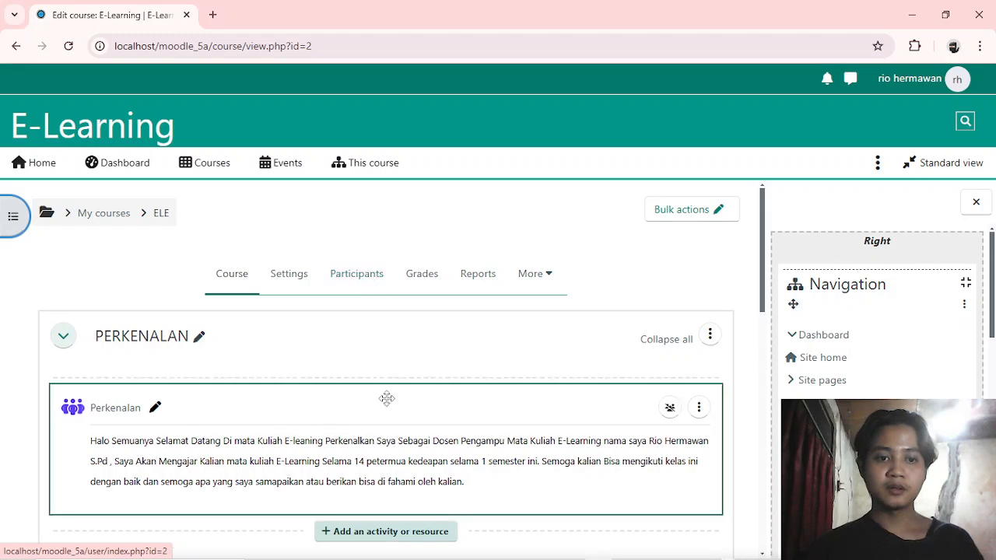
{"action": "scroll", "coordinate": [387, 399], "scroll_direction": "down", "scroll_amount": 2}
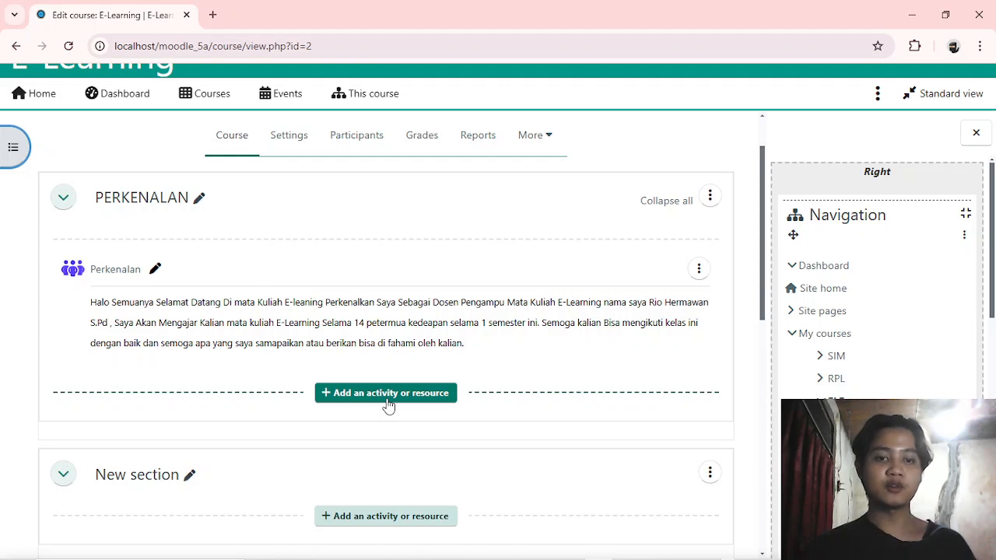
{"action": "left_click", "coordinate": [388, 393]}
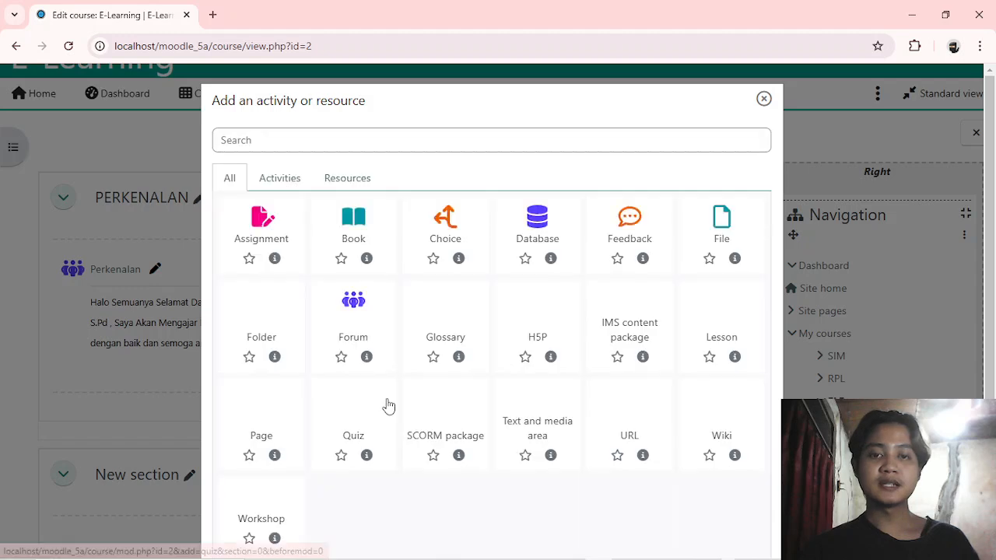
{"action": "left_click", "coordinate": [649, 214]}
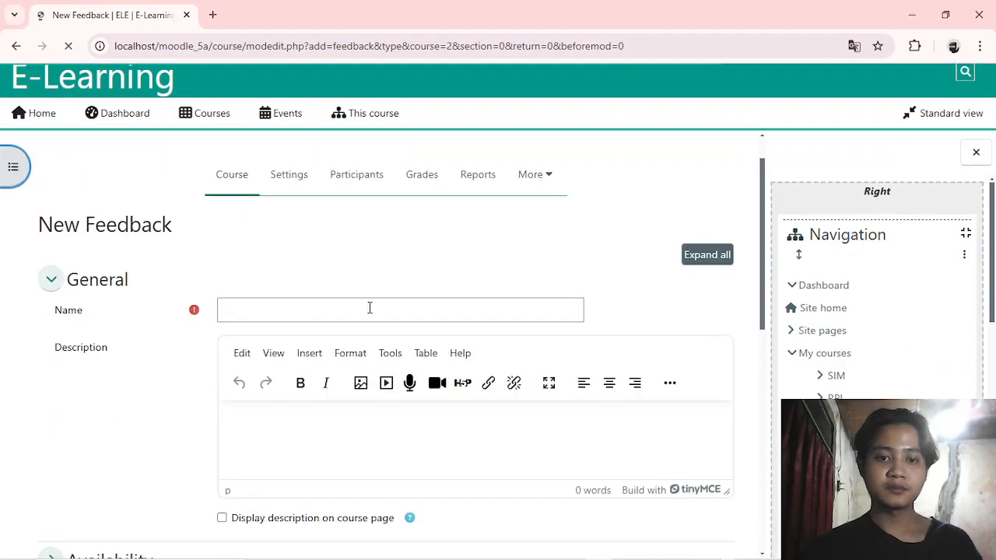
Name the feedback "KONTRAK PERKULIAHAB" and enable displaying its description on the course page
{"action": "left_click", "coordinate": [370, 307]}
{"action": "type", "text": "KONT"}
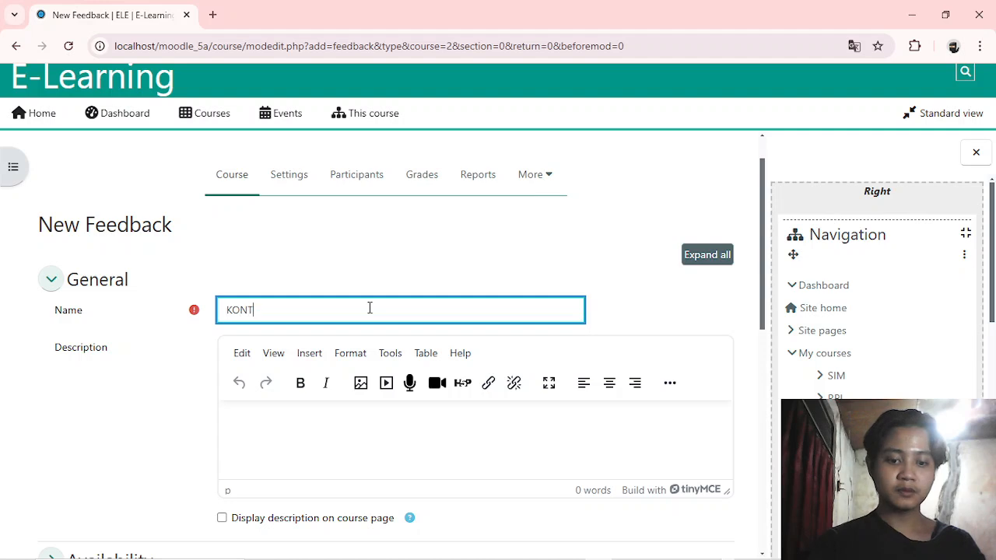
{"action": "type", "text": "RAK PERKUL"}
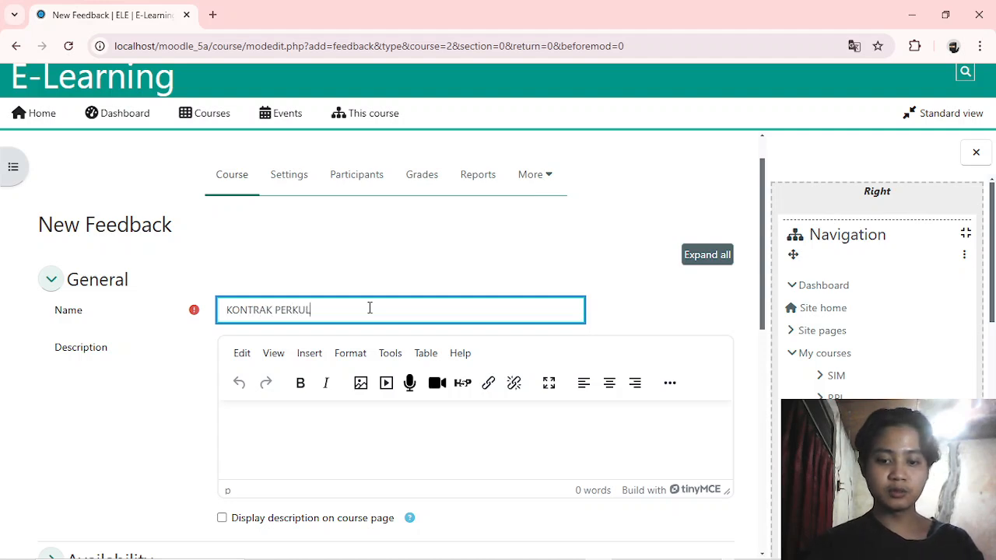
{"action": "type", "text": "IAHAB"}
{"action": "scroll", "coordinate": [369, 311], "scroll_direction": "down", "scroll_amount": 2}
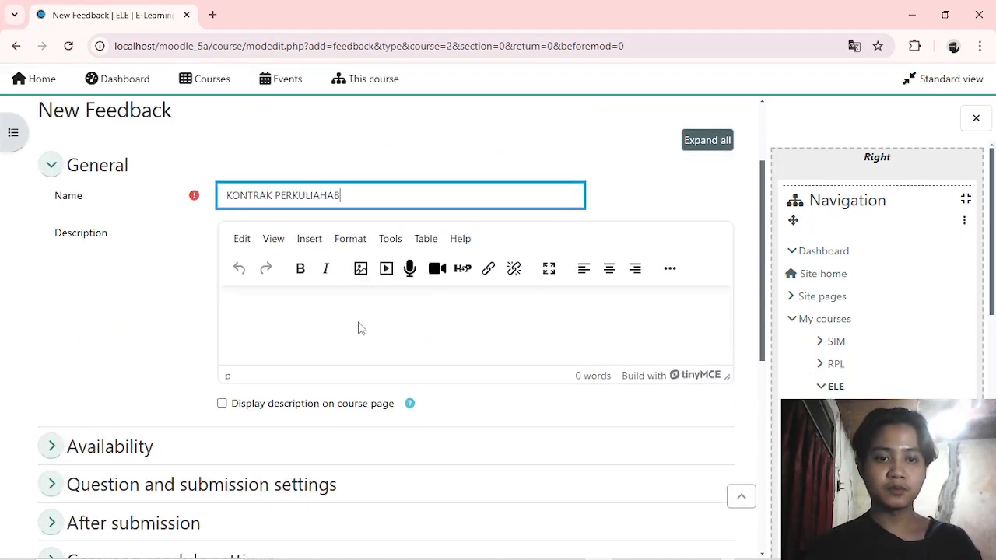
{"action": "left_click", "coordinate": [347, 346]}
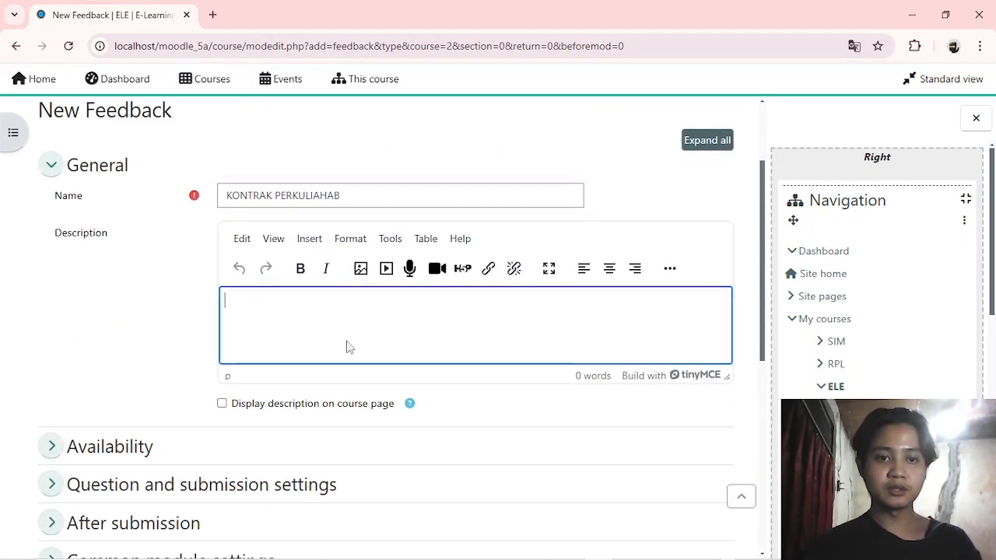
{"action": "left_click", "coordinate": [222, 403]}
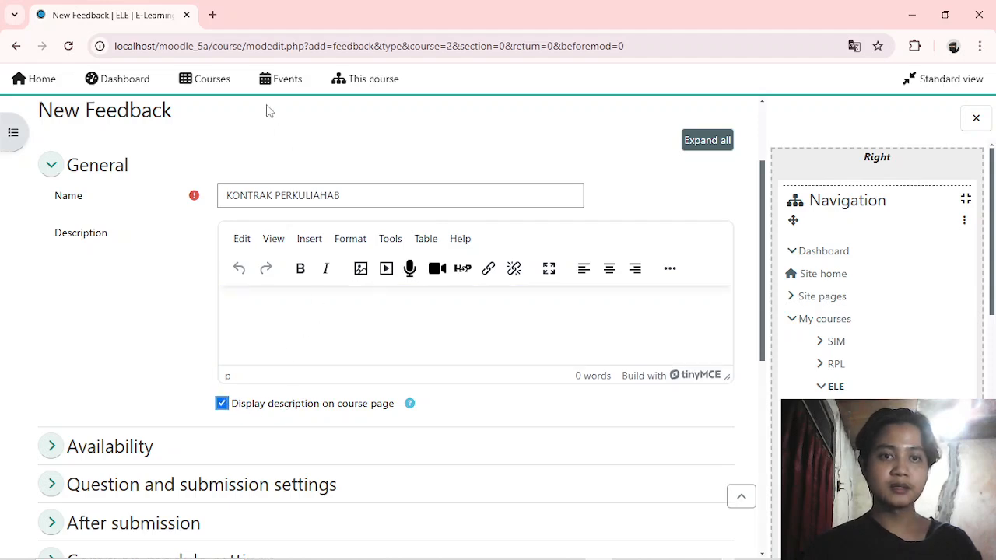
Search Google for "kontrak perkuliahan" in a new browser tab
{"action": "left_click", "coordinate": [214, 14]}
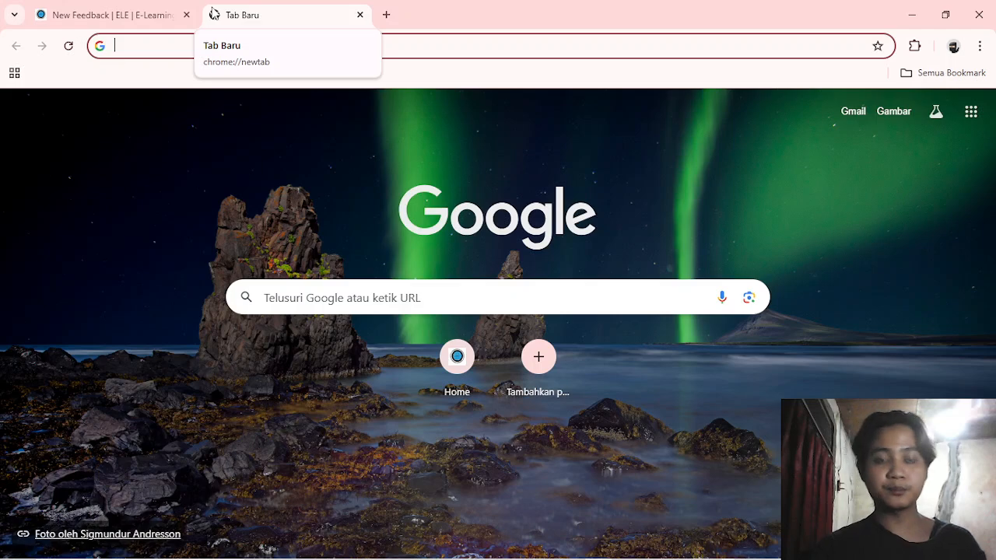
{"action": "type", "text": "M"}
{"action": "key", "text": "BackSpace"}
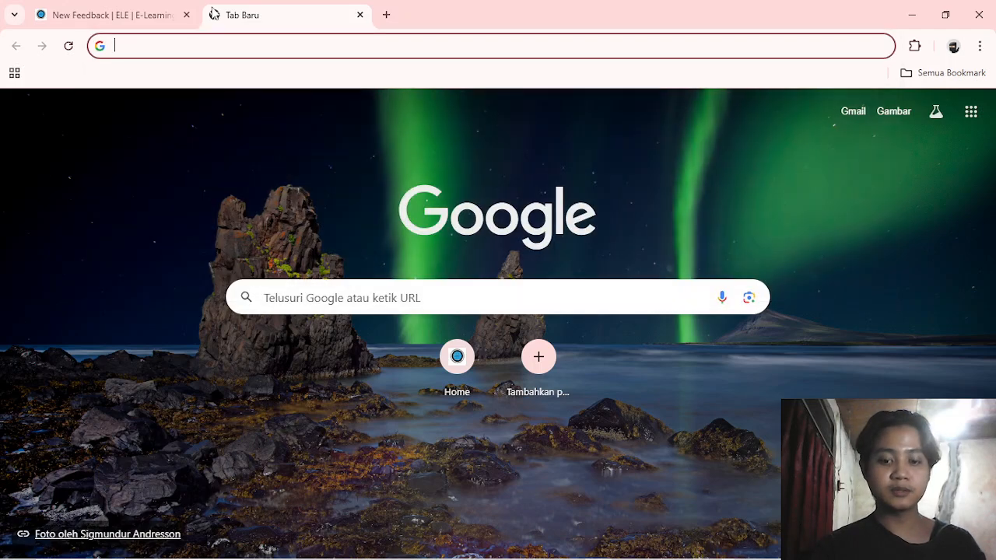
{"action": "type", "text": "KON"}
{"action": "key", "text": "BackSpace"}
{"action": "key", "text": "BackSpace"}
{"action": "key", "text": "BackSpace"}
{"action": "type", "text": "ko"}
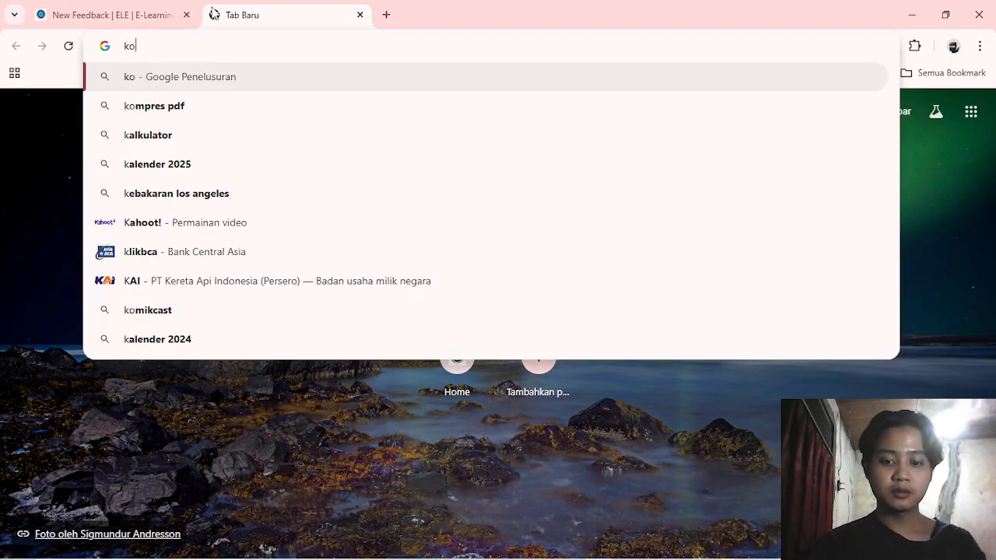
{"action": "type", "text": "nta"}
{"action": "key", "text": "BackSpace"}
{"action": "type", "text": "tt"}
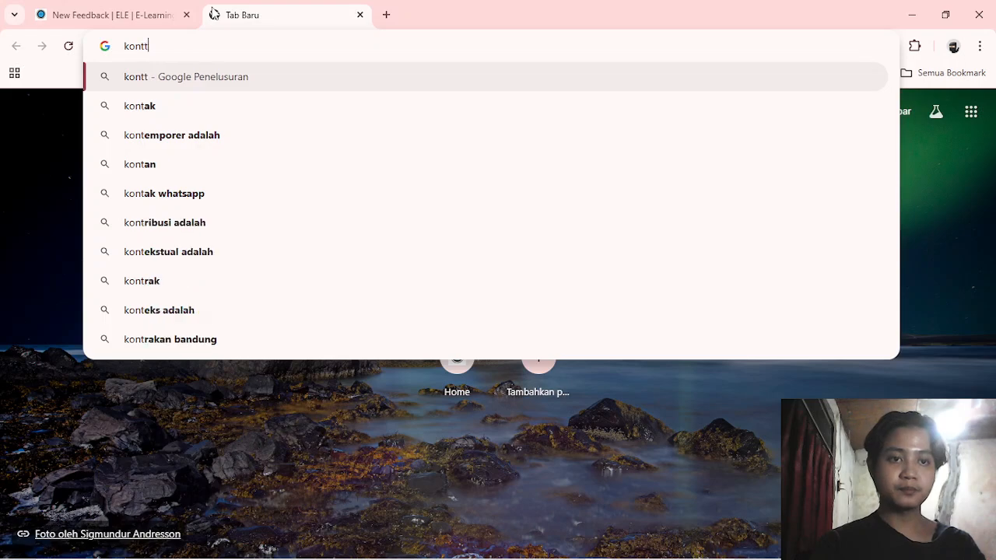
{"action": "key", "text": "BackSpace"}
{"action": "type", "text": "rak pe"}
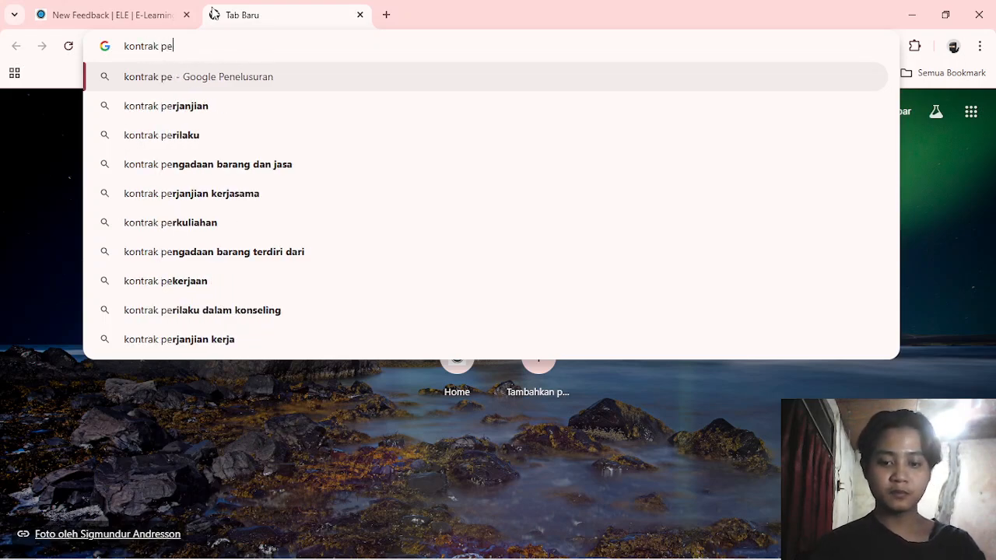
{"action": "type", "text": "rku"}
{"action": "key", "text": "Return"}
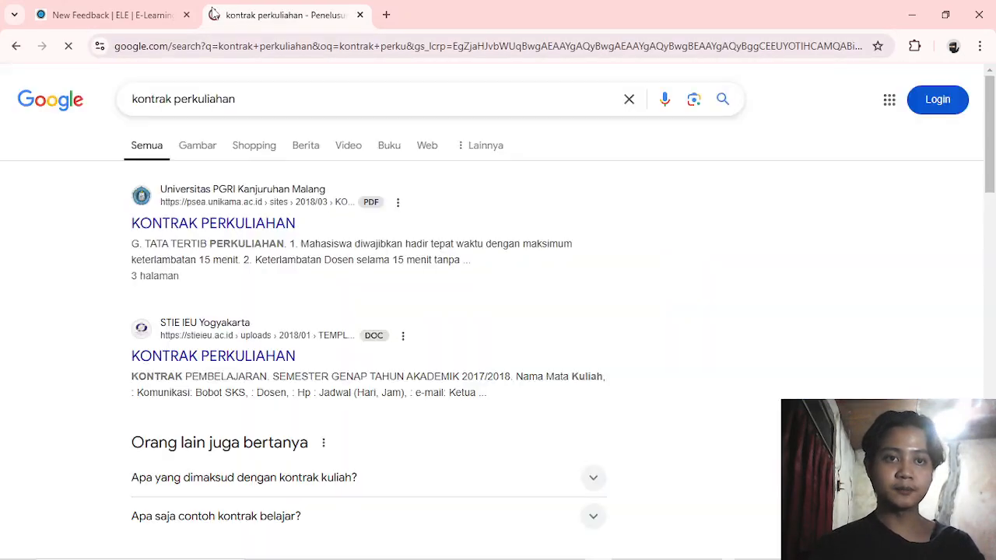
Decline the precise location request and open the "Kontrak Perkuliahan" search result from LMS-SPADA INDONESIA
{"action": "scroll", "coordinate": [252, 227], "scroll_direction": "down", "scroll_amount": 3}
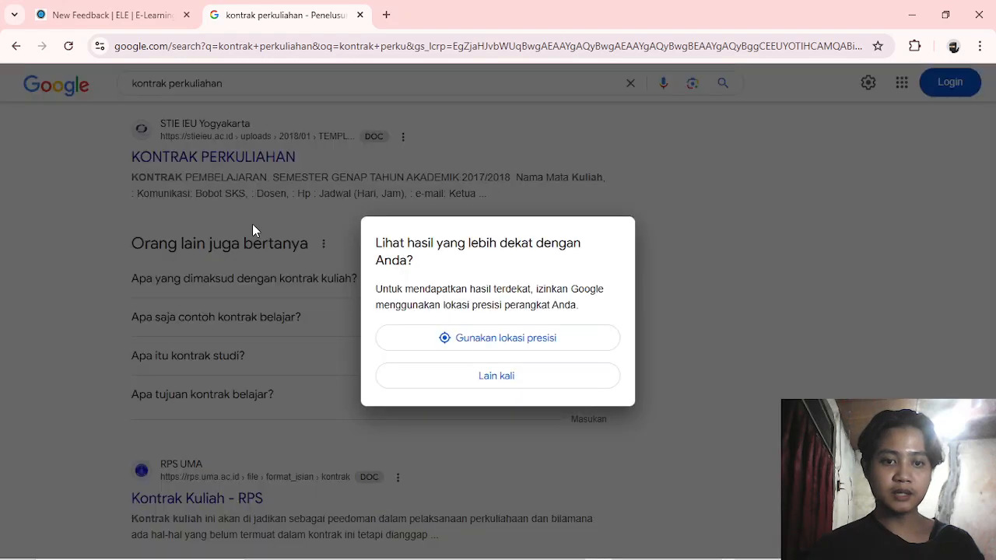
{"action": "left_click", "coordinate": [493, 377]}
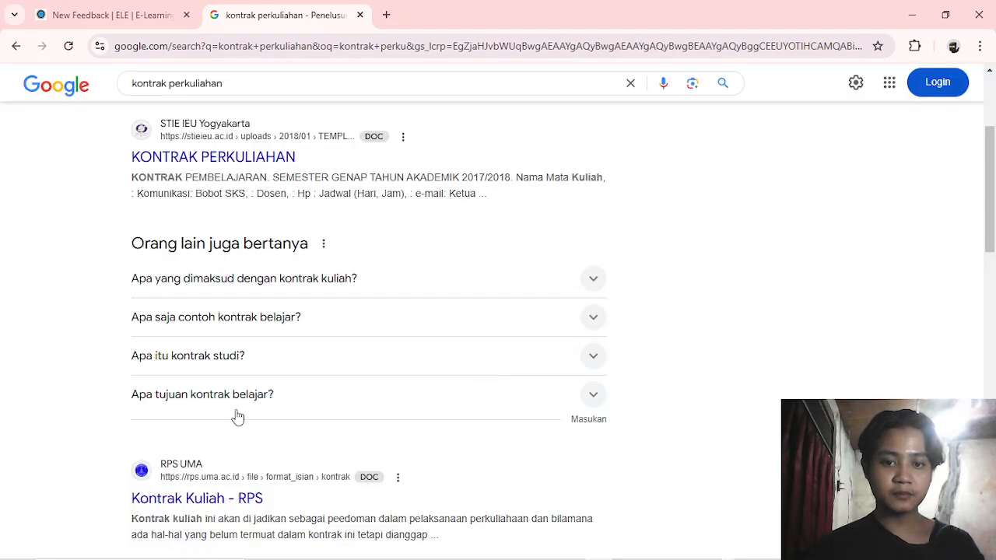
{"action": "scroll", "coordinate": [233, 414], "scroll_direction": "down", "scroll_amount": 2}
{"action": "scroll", "coordinate": [225, 415], "scroll_direction": "down", "scroll_amount": 1}
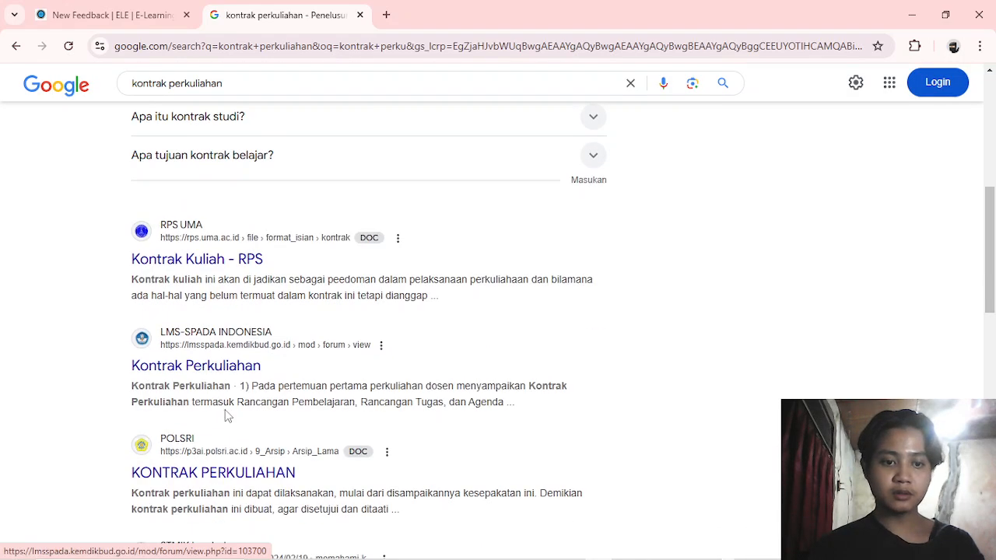
{"action": "left_click", "coordinate": [209, 372]}
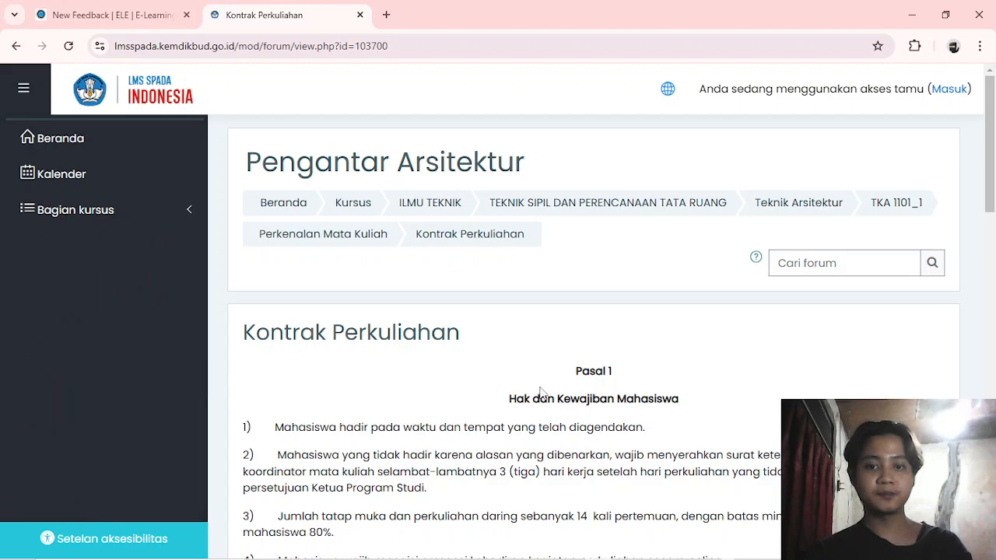
Select the "Pasal 1 Hak dan Kewajiban Mahasiswa" text on the Kontrak Perkuliahan page, from its heading through item 10
{"action": "scroll", "coordinate": [542, 393], "scroll_direction": "down", "scroll_amount": 4}
{"action": "scroll", "coordinate": [541, 387], "scroll_direction": "up", "scroll_amount": 1}
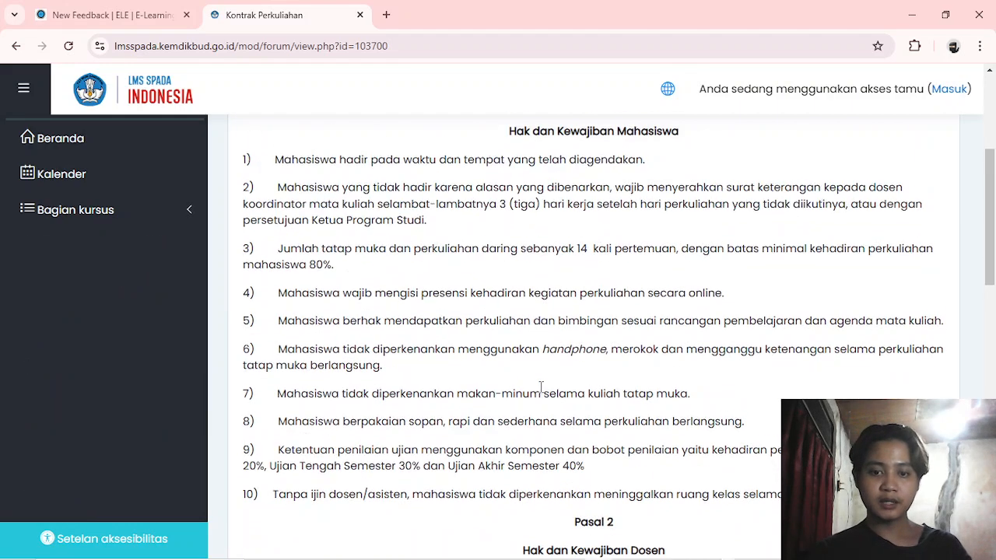
{"action": "scroll", "coordinate": [541, 387], "scroll_direction": "up", "scroll_amount": 1}
{"action": "scroll", "coordinate": [577, 136], "scroll_direction": "up", "scroll_amount": 1}
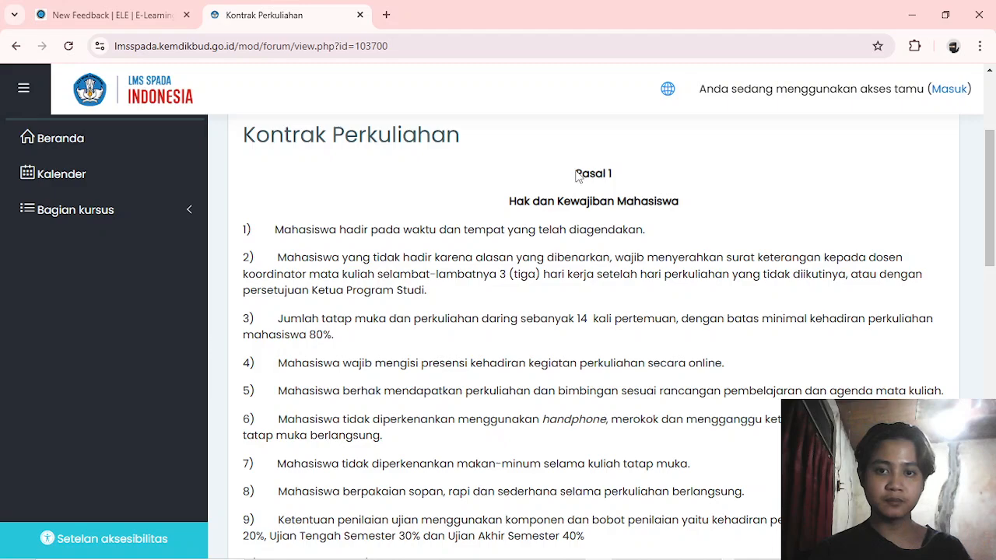
{"action": "left_click_drag", "start_coordinate": [576, 173], "coordinate": [899, 246]}
{"action": "key", "text": "alt+Tab"}
{"action": "key", "text": "alt+Tab"}
{"action": "key", "text": "alt+Tab"}
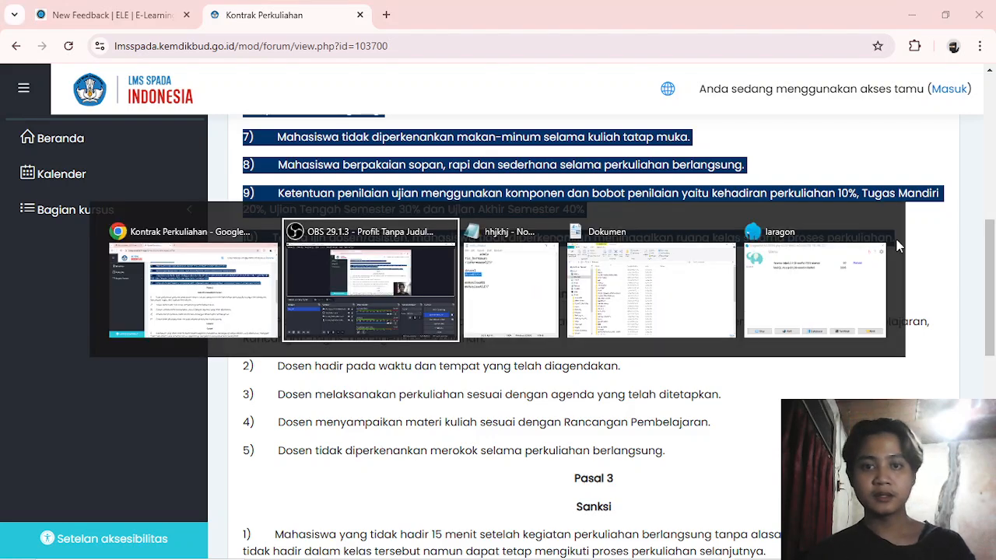
{"action": "key", "text": "alt+Tab"}
{"action": "key", "text": "alt+Tab"}
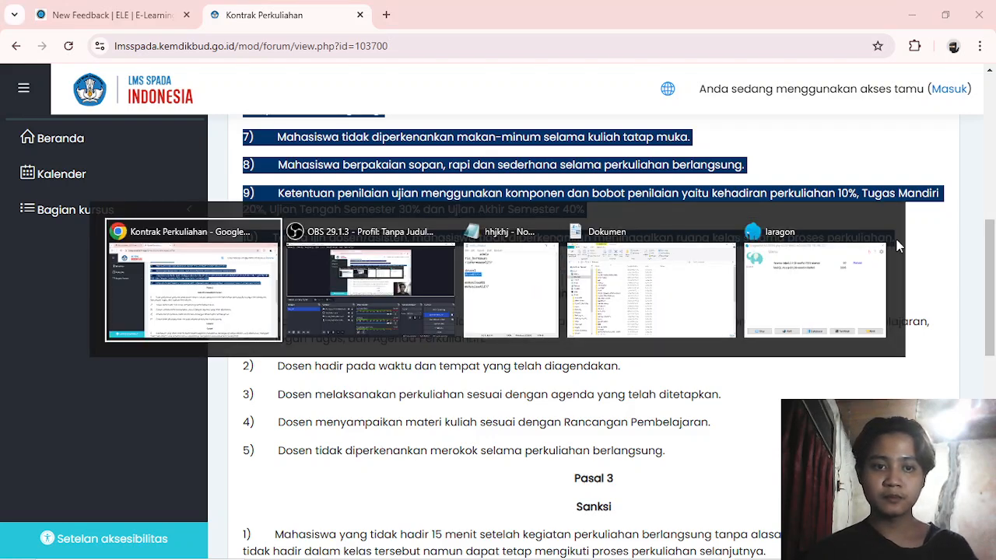
Enter the centred heading "Kontrak Perkuliahan" in the New Feedback description
{"action": "left_click", "coordinate": [115, 6]}
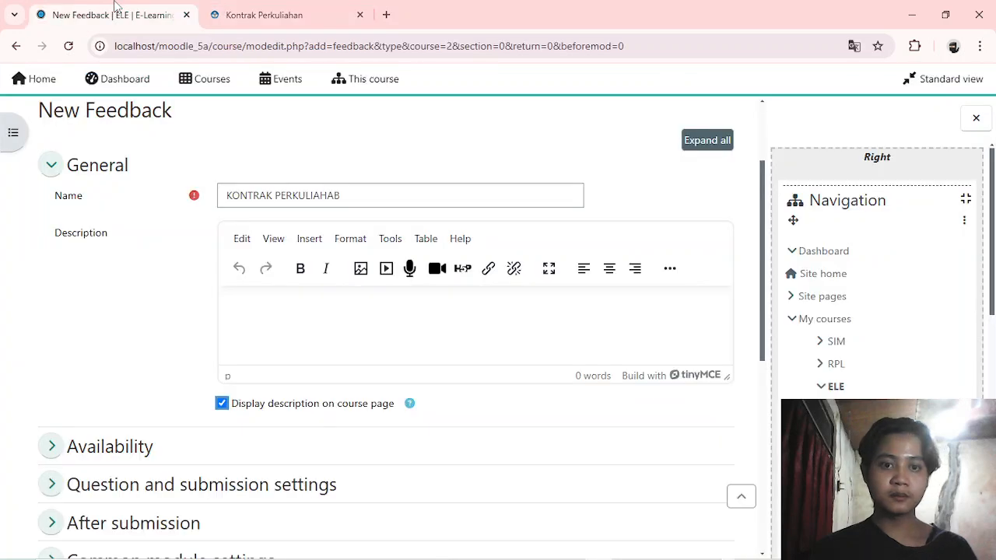
{"action": "left_click", "coordinate": [389, 300]}
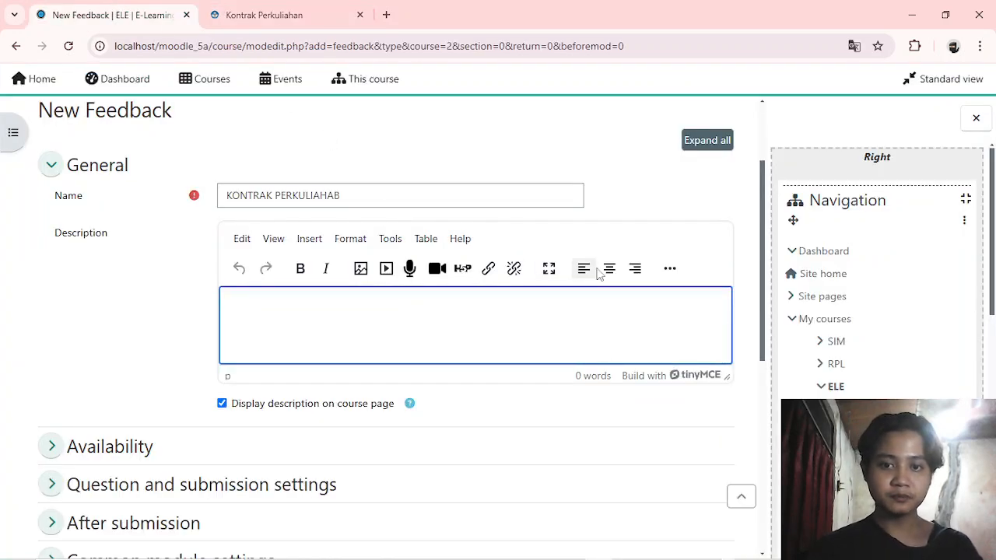
{"action": "type", "text": "Konta"}
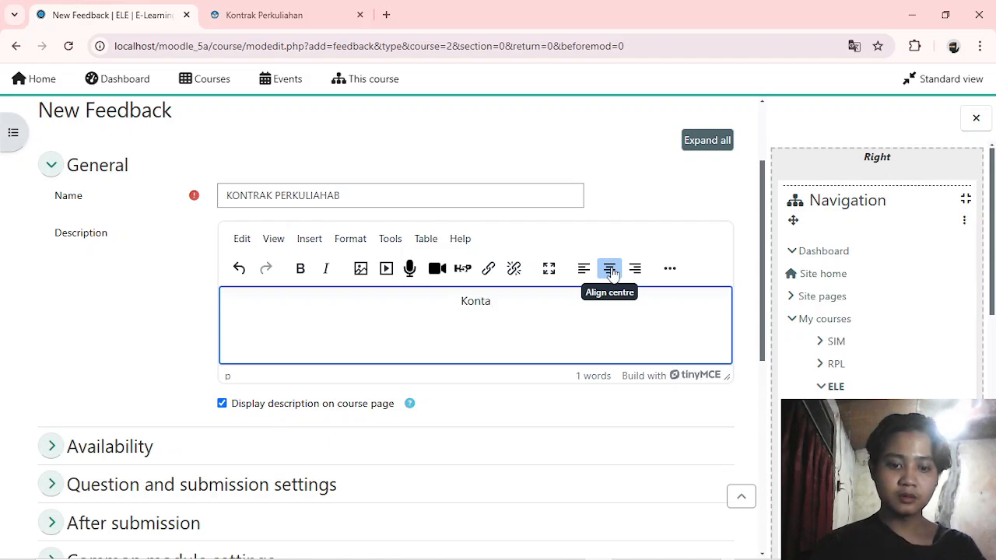
{"action": "key", "text": "BackSpace"}
{"action": "type", "text": "ra"}
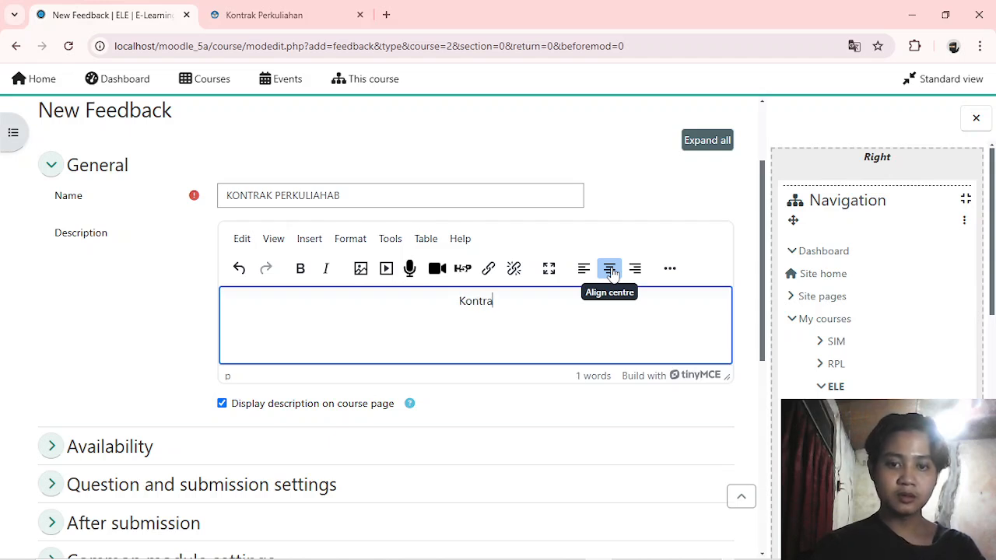
{"action": "type", "text": "k Perkuliahab"}
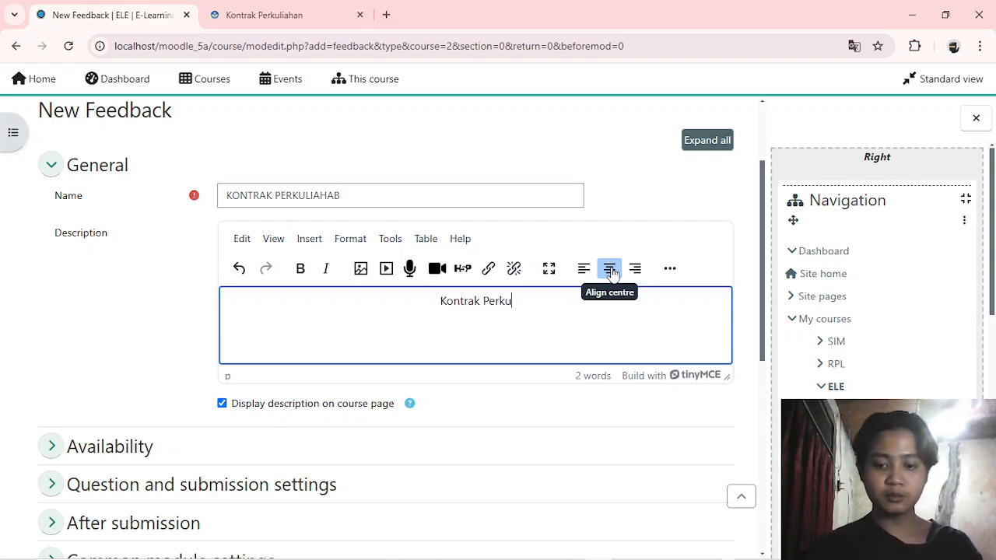
{"action": "key", "text": "BackSpace"}
{"action": "key", "text": "BackSpace"}
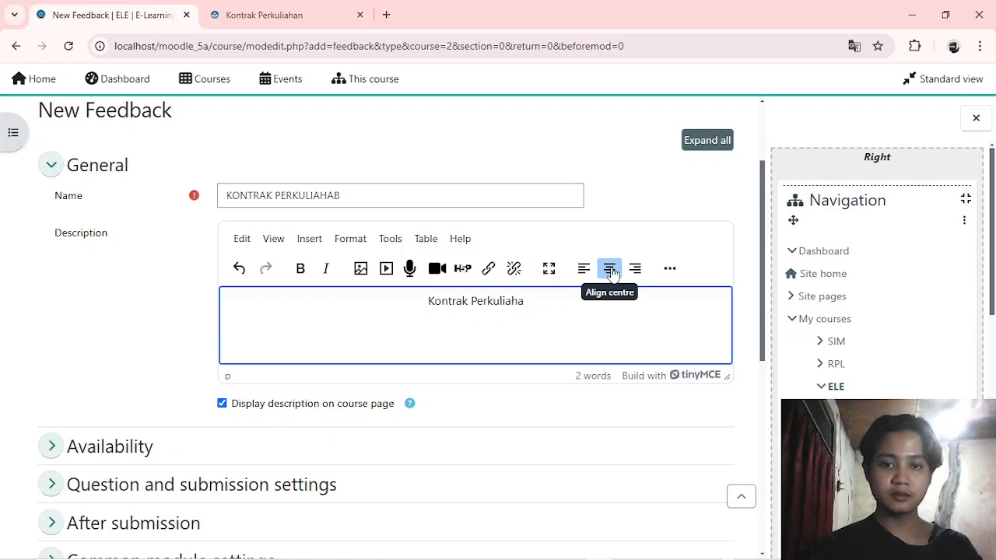
{"action": "type", "text": "n"}
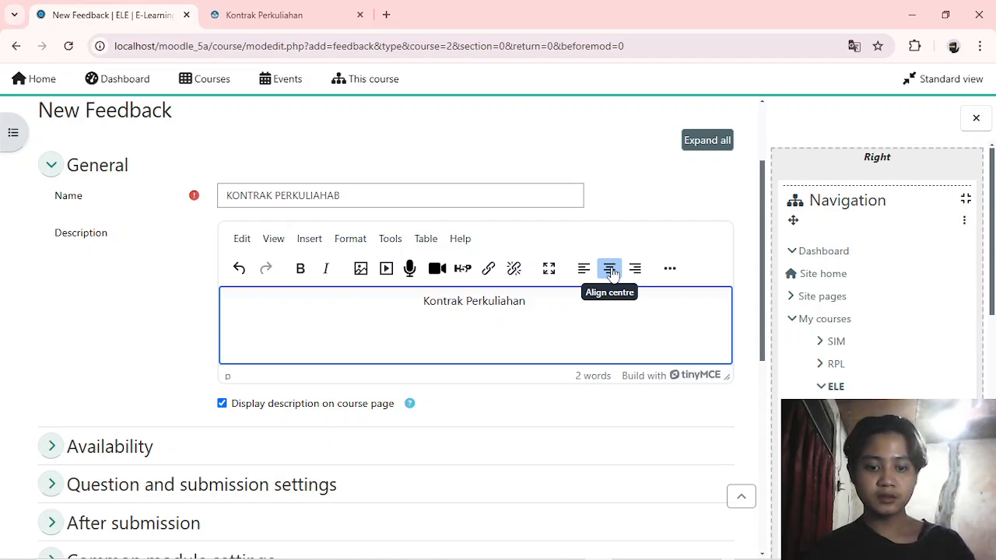
Paste the copied Pasal 1 text into the description on a left-aligned line below the heading, leaving an empty line after item 10
{"action": "left_click", "coordinate": [585, 272]}
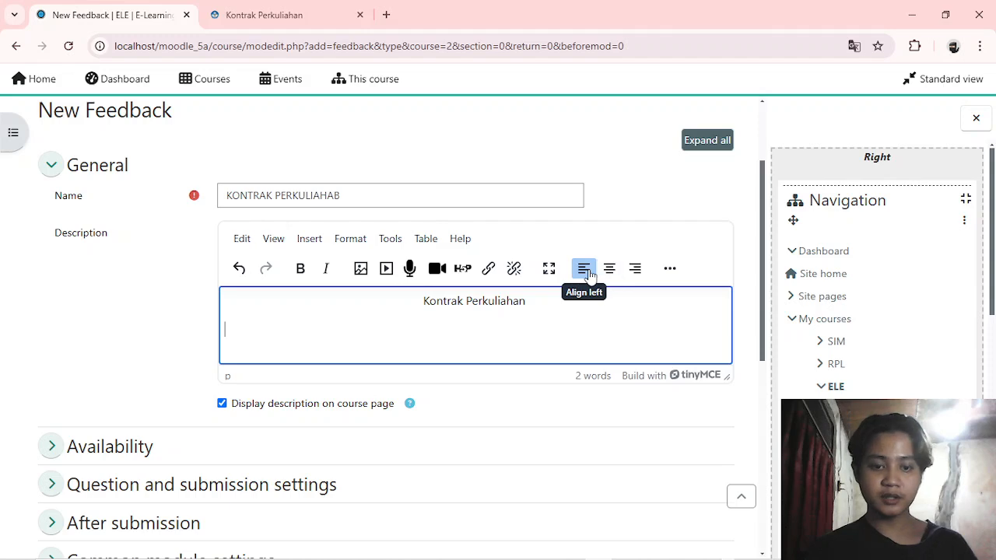
{"action": "key", "text": "ctrl+v"}
{"action": "scroll", "coordinate": [477, 339], "scroll_direction": "up", "scroll_amount": 5}
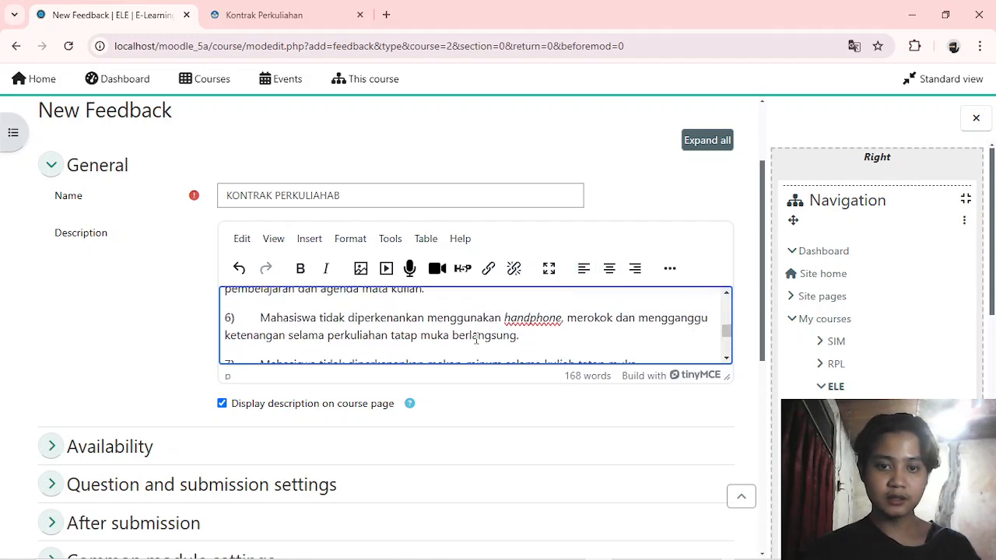
{"action": "scroll", "coordinate": [476, 338], "scroll_direction": "up", "scroll_amount": 5}
{"action": "scroll", "coordinate": [476, 338], "scroll_direction": "down", "scroll_amount": 10}
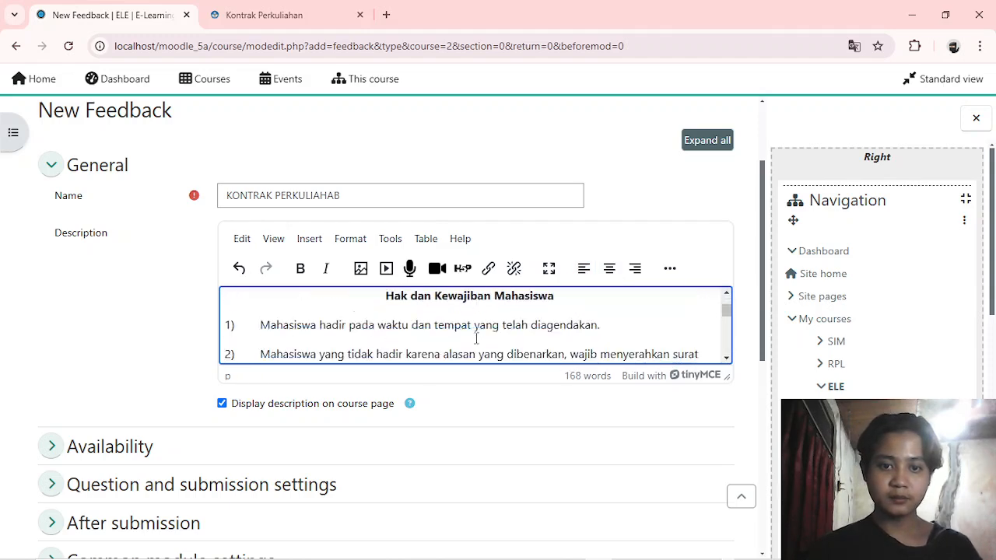
{"action": "left_click", "coordinate": [393, 362]}
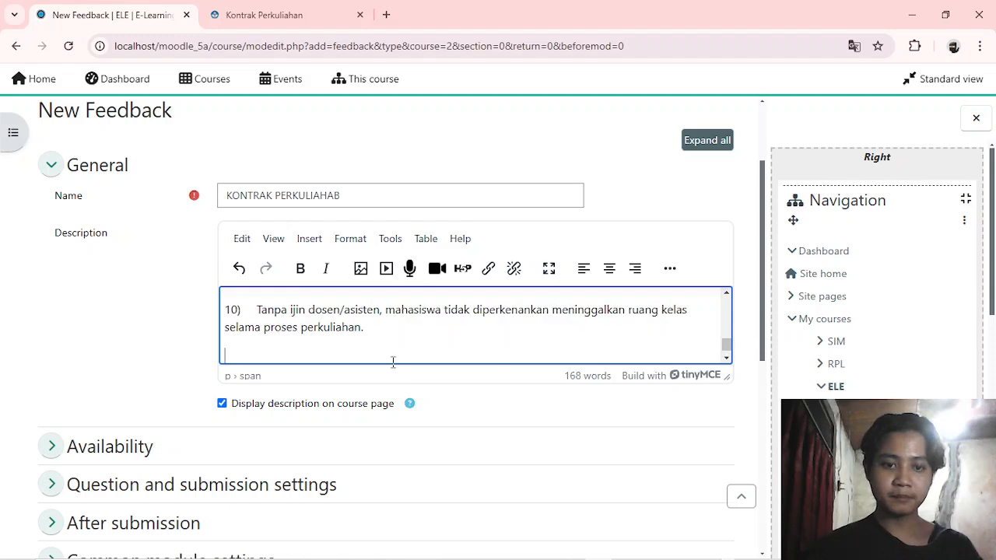
{"action": "key", "text": "Return"}
{"action": "key", "text": "BackSpace"}
Copy "Pasal 2 Hak dan Kewajiban Dosen" with its five items from the Kontrak Perkuliahan page into the feedback description below Pasal 1, followed by blank lines
{"action": "key", "text": "alt+Tab"}
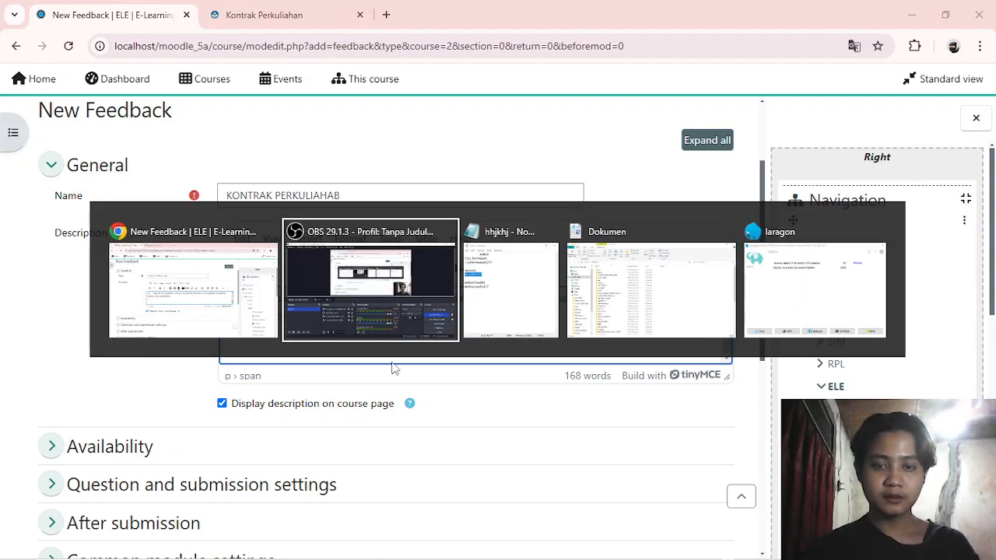
{"action": "key", "text": "Tab"}
{"action": "key", "text": "Tab"}
{"action": "key", "text": "Tab"}
{"action": "key", "text": "Tab"}
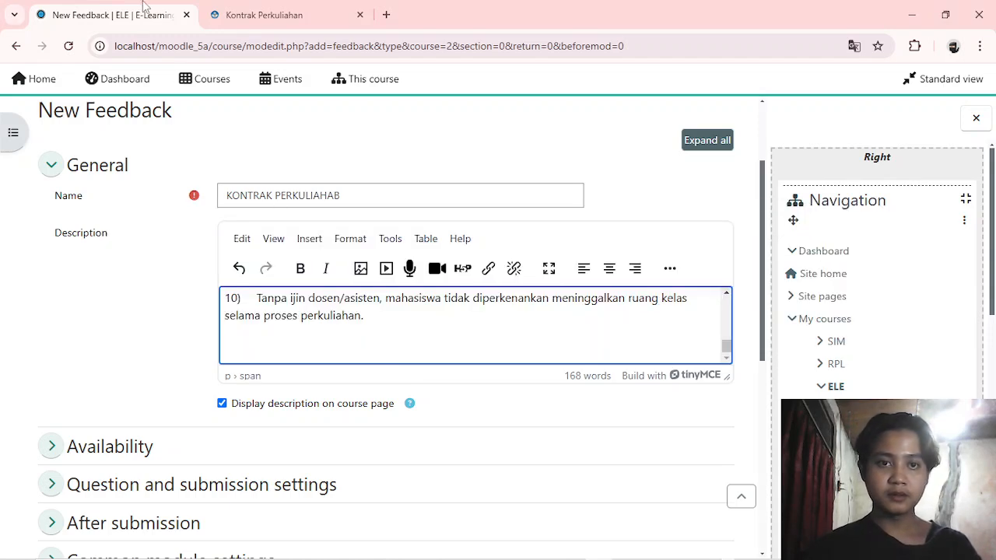
{"action": "left_click", "coordinate": [306, 17]}
{"action": "scroll", "coordinate": [572, 176], "scroll_direction": "down", "scroll_amount": 1}
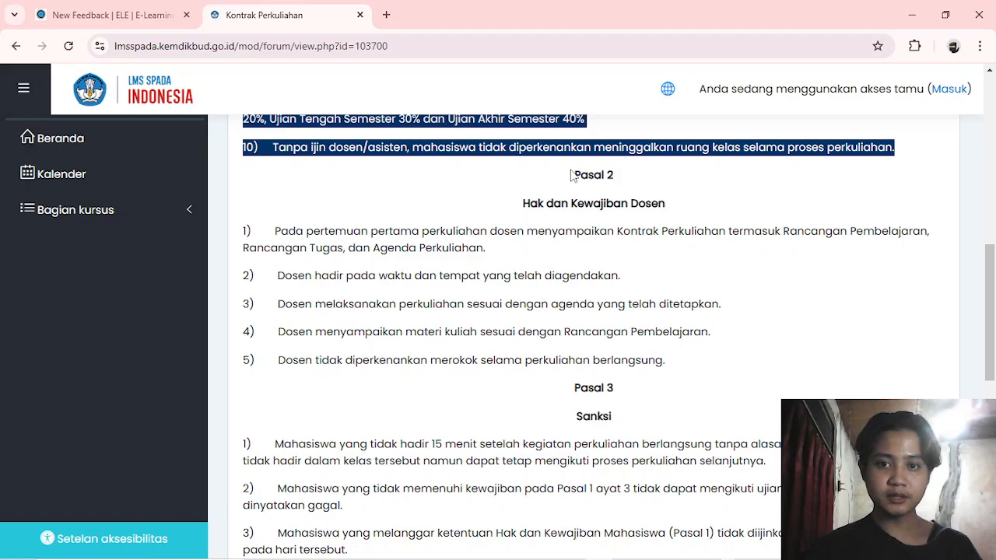
{"action": "left_click_drag", "start_coordinate": [576, 174], "coordinate": [701, 359]}
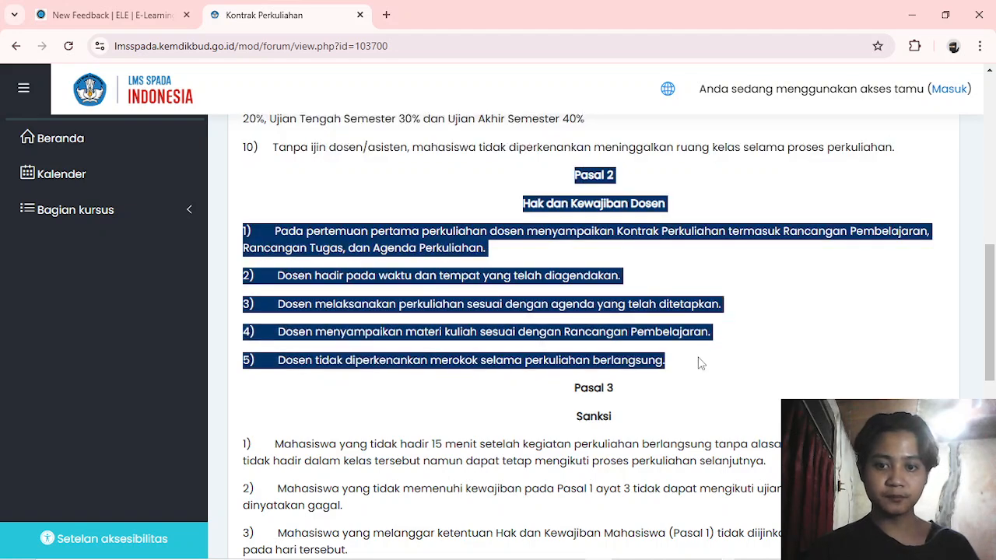
{"action": "key", "text": "alt+Tab"}
{"action": "key", "text": "alt+Tab"}
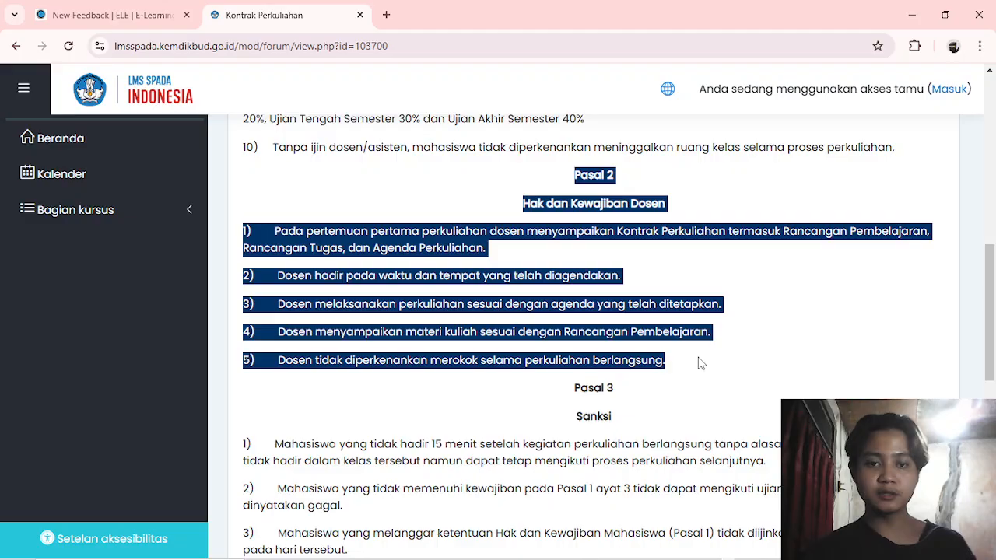
{"action": "left_click", "coordinate": [113, 15]}
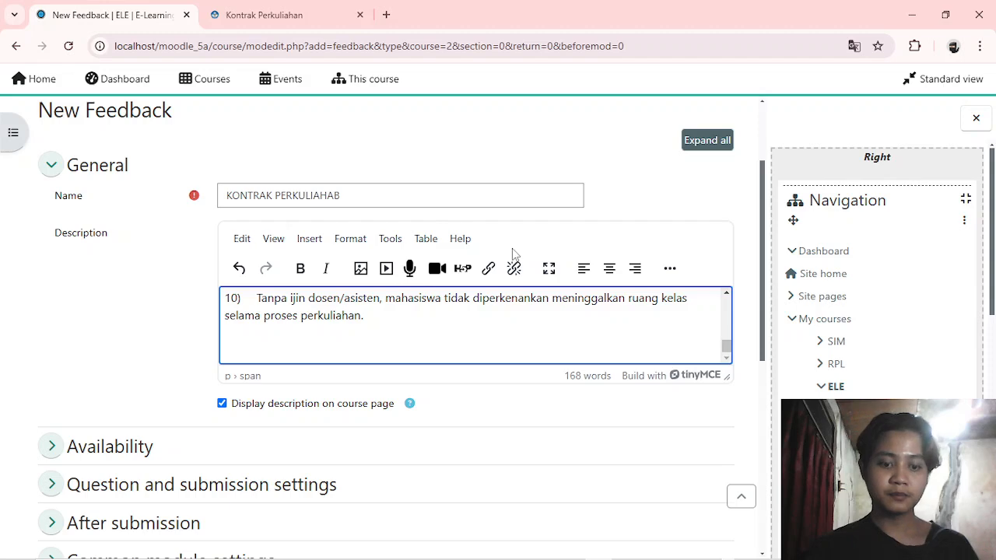
{"action": "key", "text": "ctrl+v"}
{"action": "key", "text": "Return"}
{"action": "key", "text": "Return"}
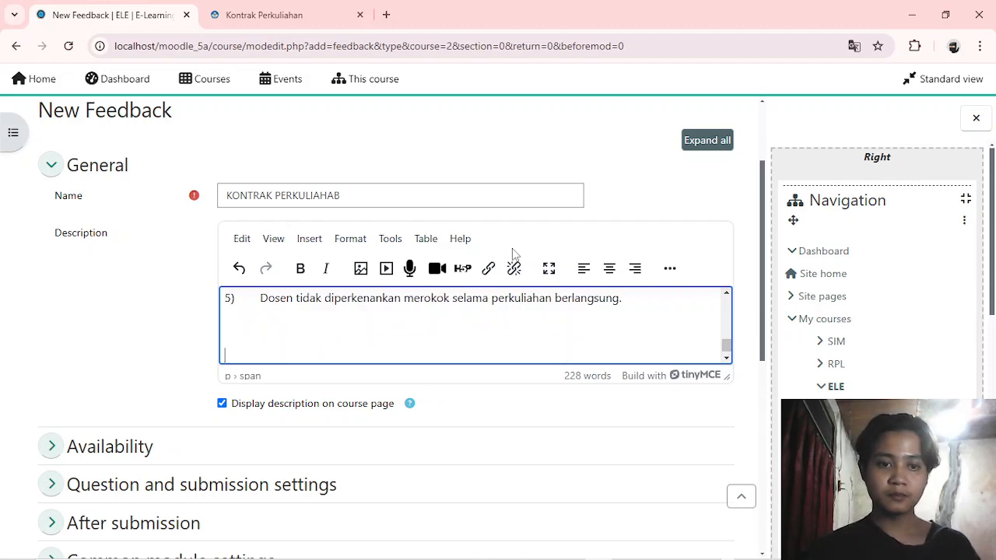
Copy "Pasal 3 Sanksi" with its four items from the Kontrak Perkuliahan page into the feedback description below Pasal 2
{"action": "left_click", "coordinate": [311, 7]}
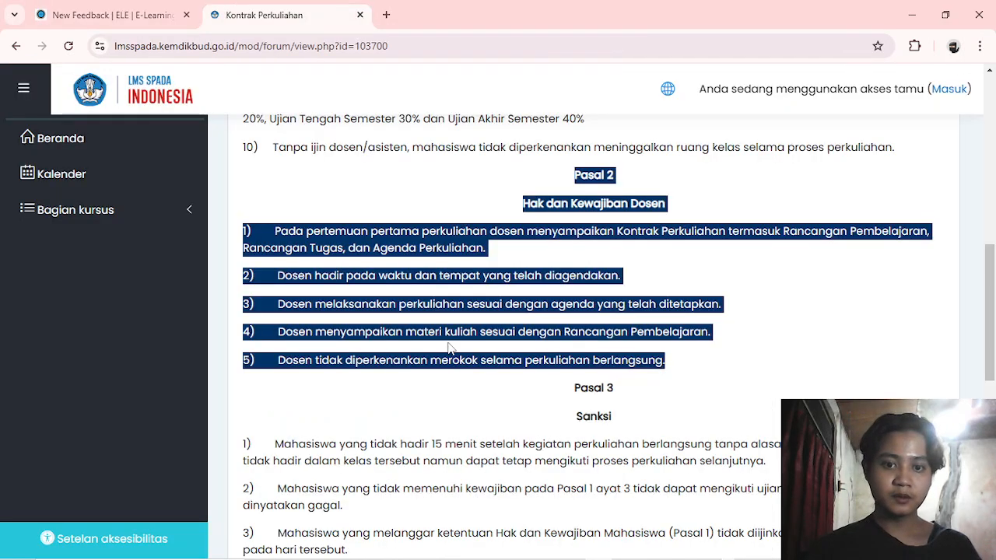
{"action": "scroll", "coordinate": [449, 347], "scroll_direction": "down", "scroll_amount": 3}
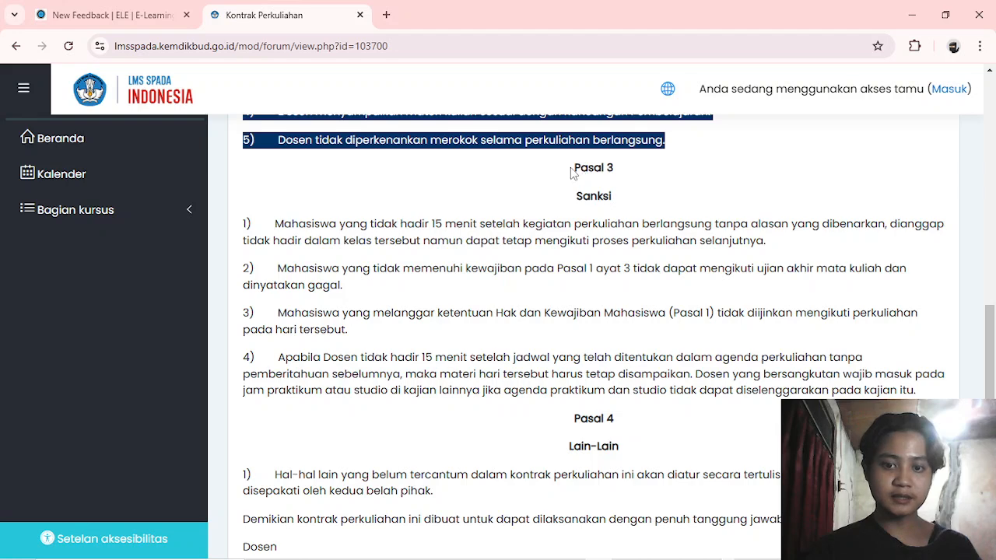
{"action": "left_click_drag", "start_coordinate": [572, 173], "coordinate": [926, 393]}
{"action": "key", "text": "alt+Tab"}
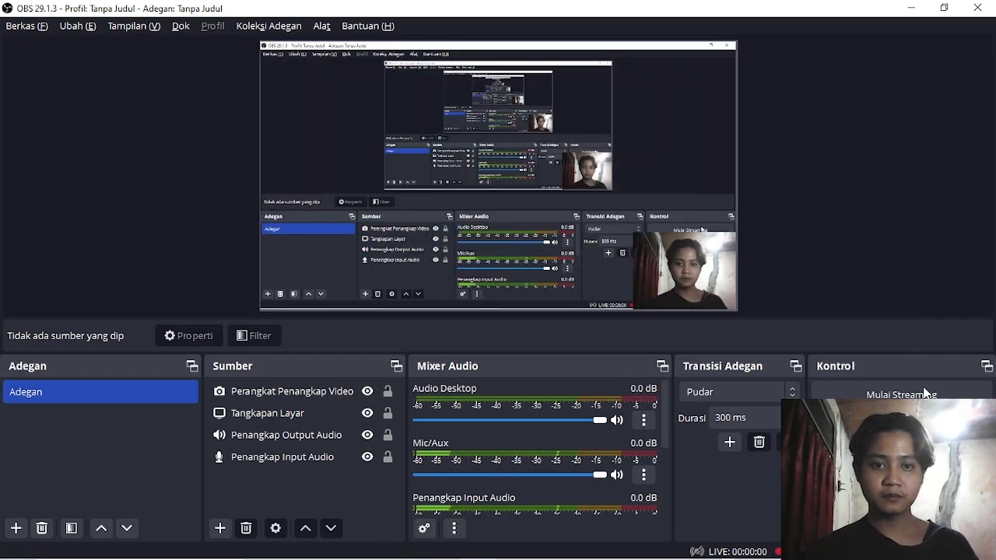
{"action": "key", "text": "alt+Tab"}
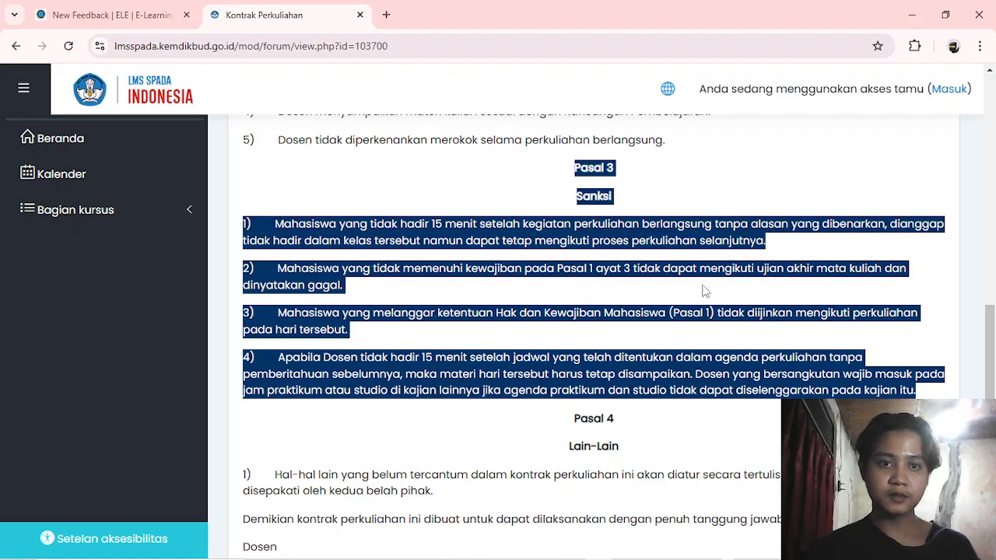
{"action": "left_click", "coordinate": [156, 14]}
{"action": "type", "text": "4)\tApabila Dosen tidak hadir 15 menit setelah jadwal yang telah ditentukan dalam agenda perkuliahan tanpa pemberitahuan sebelumnya, maka materi hari tersebut harus tetap disampaikan. Dosen yang bersangkutan wajib masuk pada jam praktikum atau studio di kajian lainnya jika agenda praktikum dan studio tidak dapat diselenggarakan pada kajian itu."}
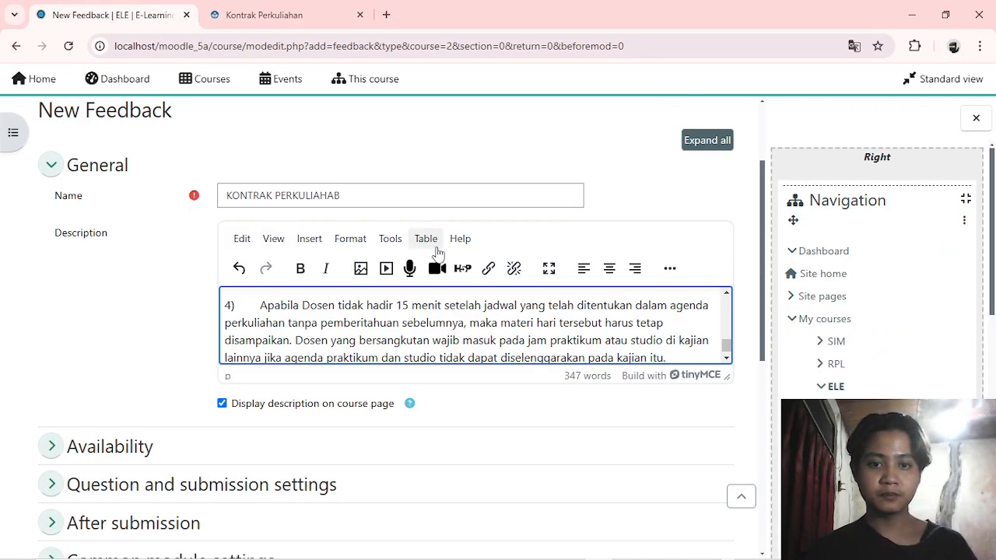
Copy "Pasal 4 Lain-Lain" through the word "Dosen" from the Kontrak Perkuliahan page to the end of the feedback description
{"action": "left_click", "coordinate": [265, 14]}
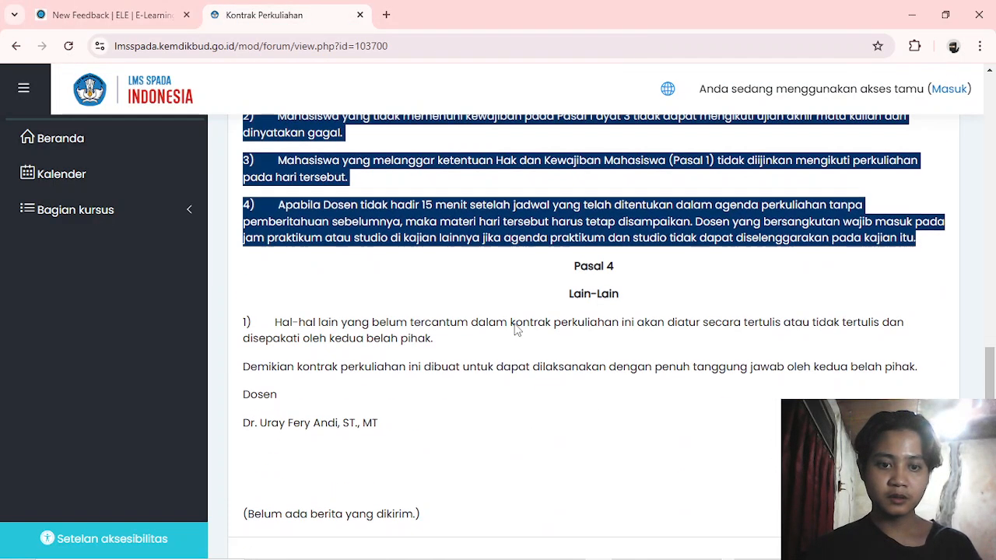
{"action": "scroll", "coordinate": [514, 324], "scroll_direction": "down", "scroll_amount": 1}
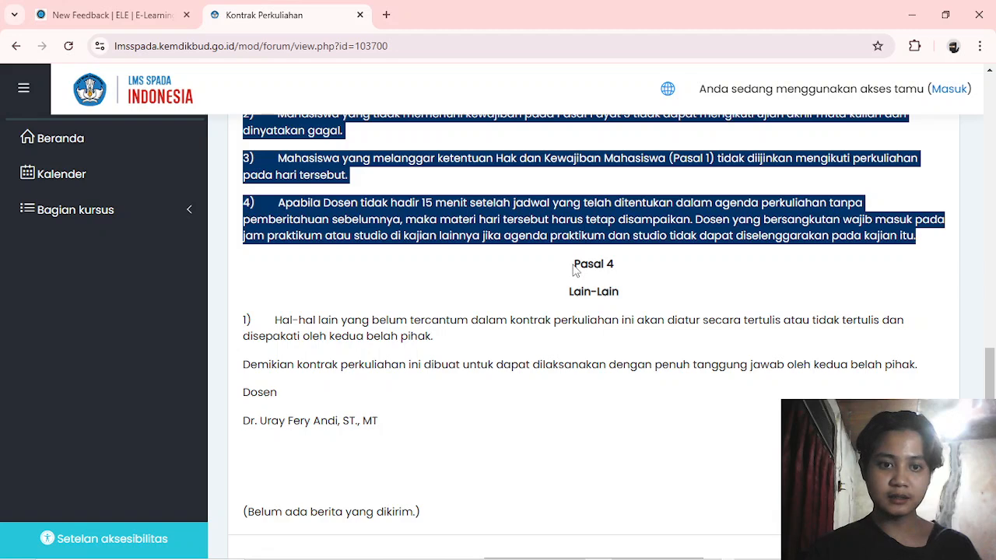
{"action": "left_click_drag", "start_coordinate": [574, 266], "coordinate": [885, 396]}
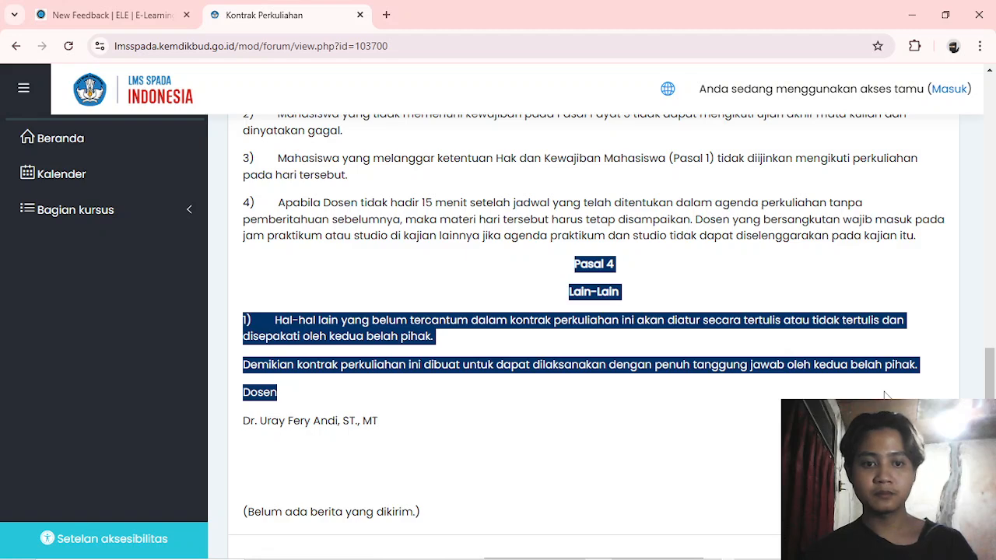
{"action": "left_click", "coordinate": [109, 14]}
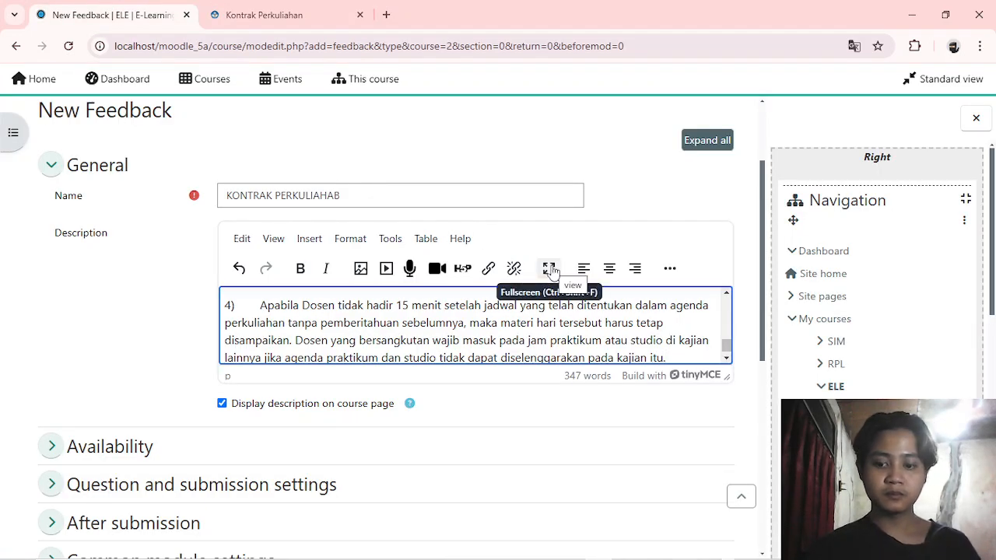
{"action": "key", "text": "Return"}
{"action": "key", "text": "ctrl+v"}
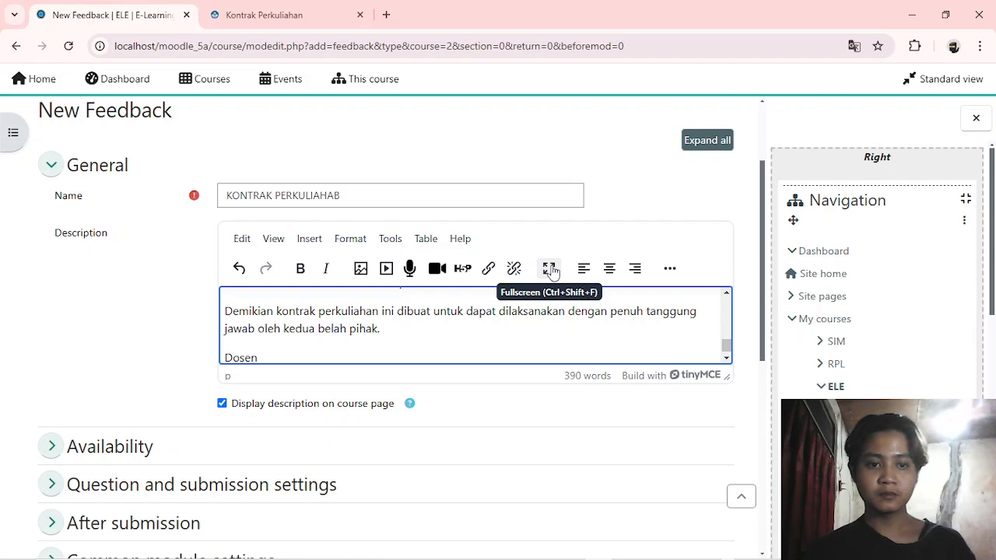
Add the lecturer's full name with the degree S.Pd on a new line below "Dosen"
{"action": "key", "text": "Return"}
{"action": "type", "text": "Rio "}
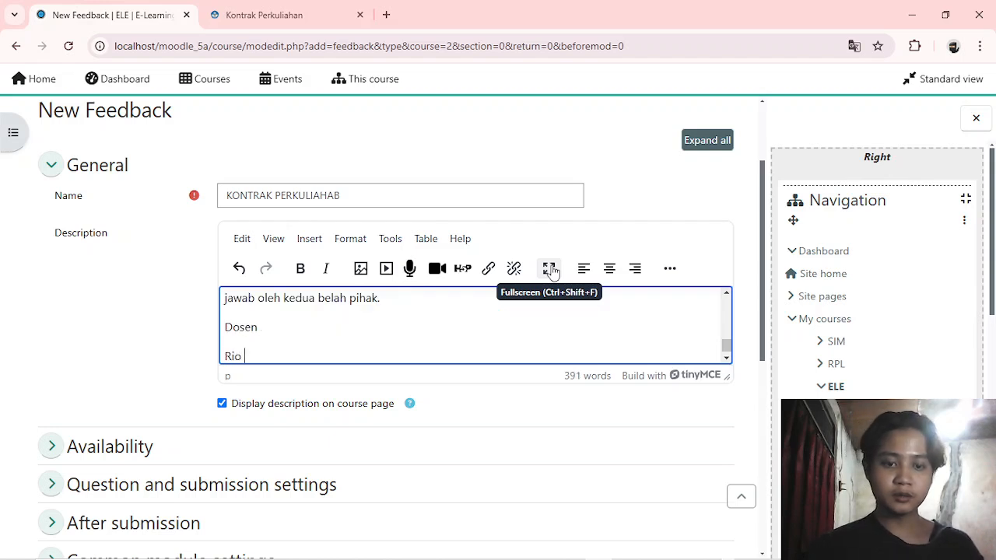
{"action": "type", "text": "Hermawan"}
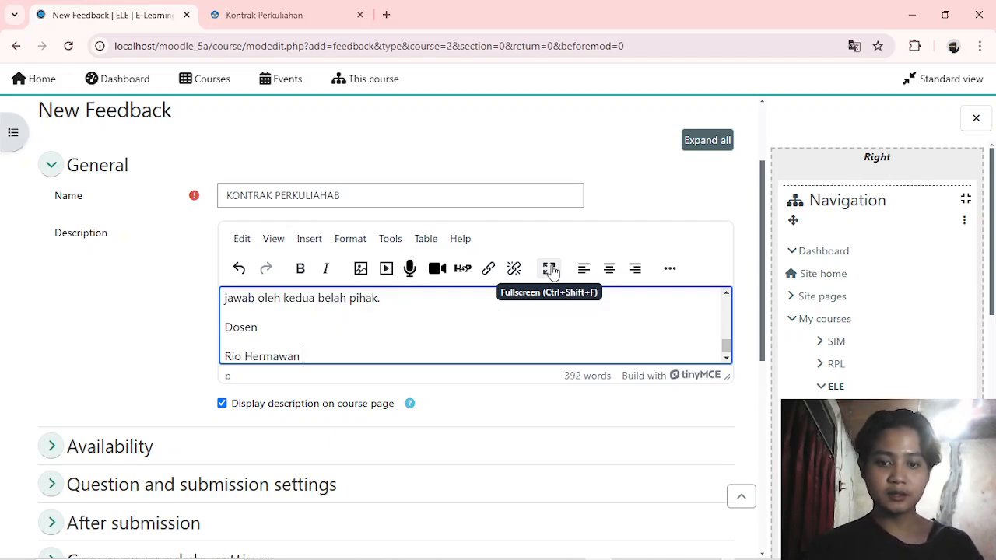
{"action": "type", "text": " S.Pd"}
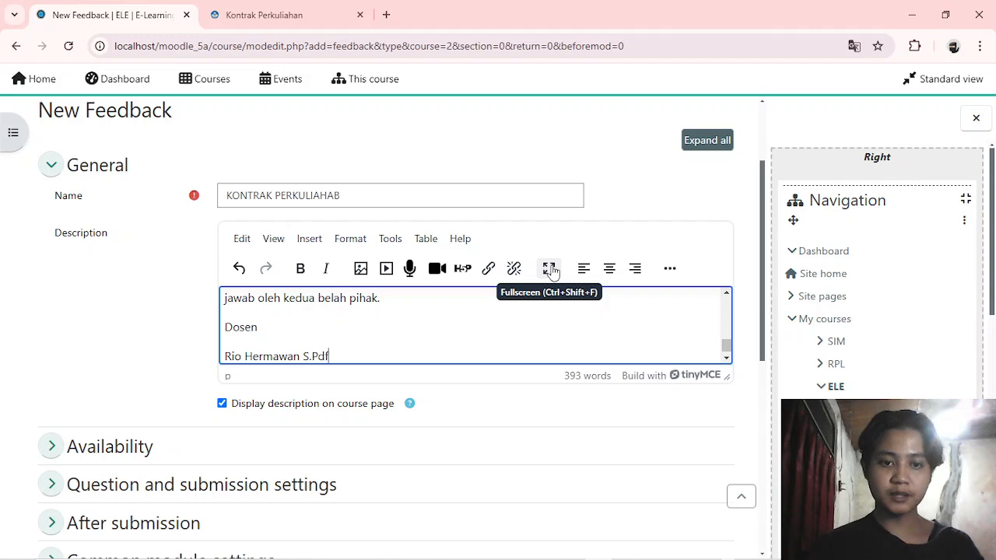
Save and display the feedback activity, and look through the contract text on its page
{"action": "scroll", "coordinate": [550, 270], "scroll_direction": "down", "scroll_amount": 2}
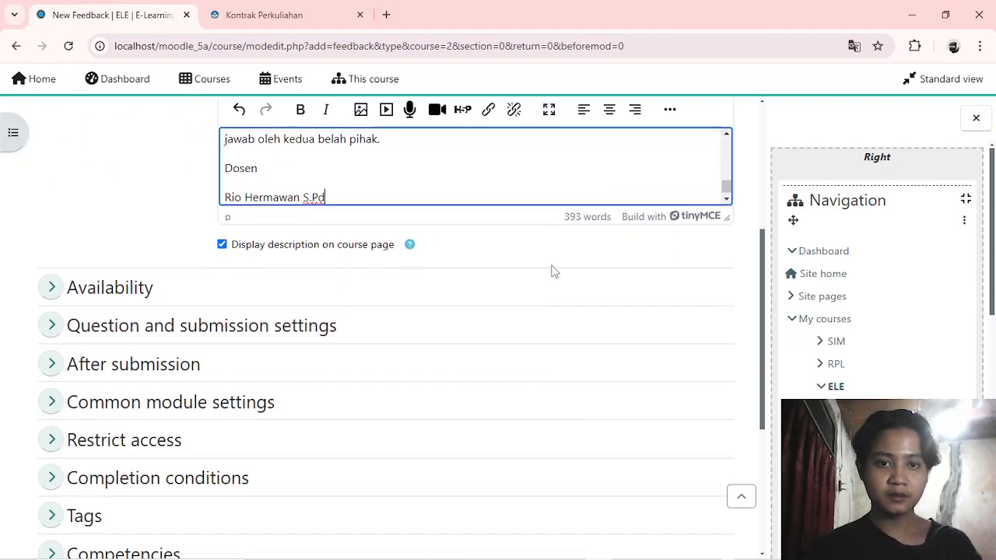
{"action": "scroll", "coordinate": [306, 332], "scroll_direction": "down", "scroll_amount": 4}
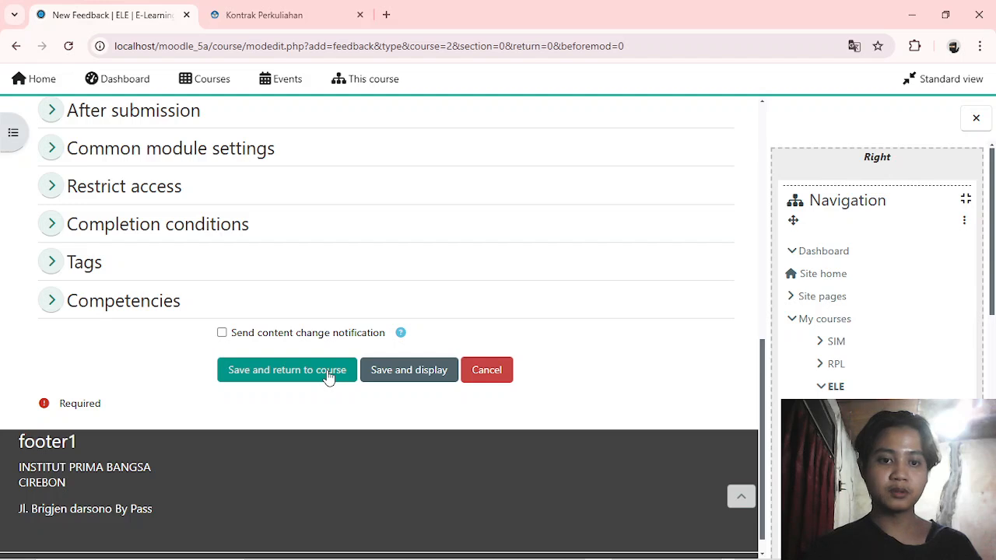
{"action": "left_click", "coordinate": [399, 370]}
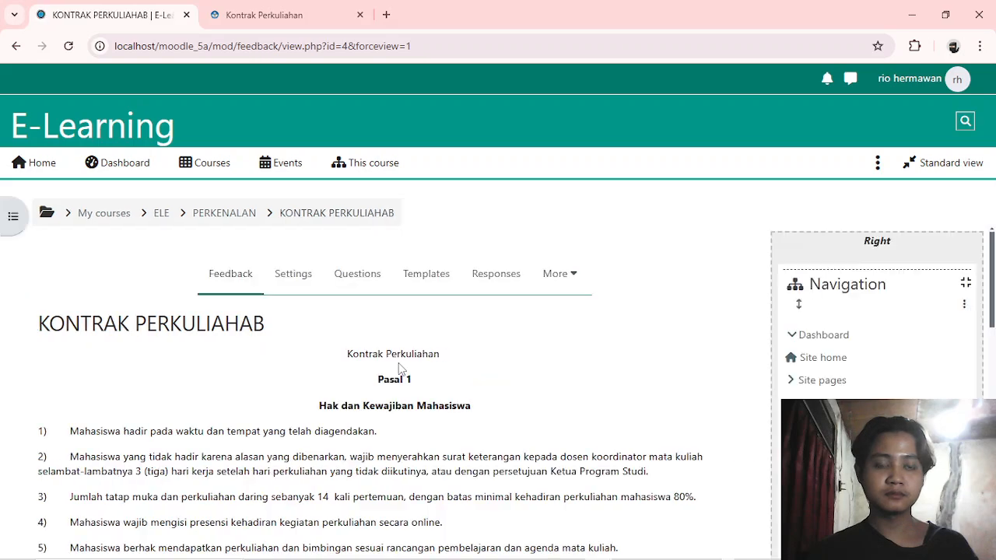
{"action": "scroll", "coordinate": [399, 363], "scroll_direction": "down", "scroll_amount": 10}
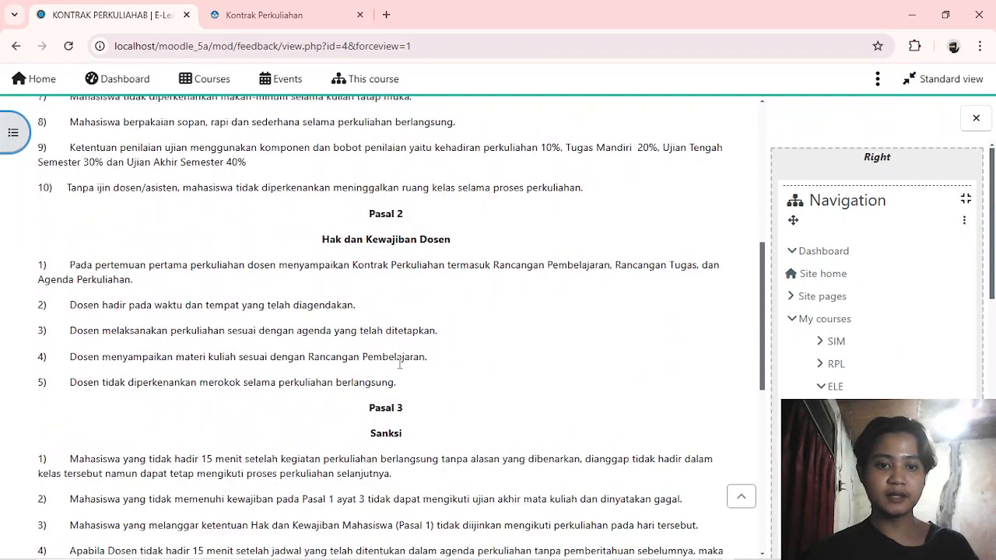
Review the contract on the feedback page, view its empty question editor, and return to the feedback page
{"action": "scroll", "coordinate": [399, 368], "scroll_direction": "up", "scroll_amount": 10}
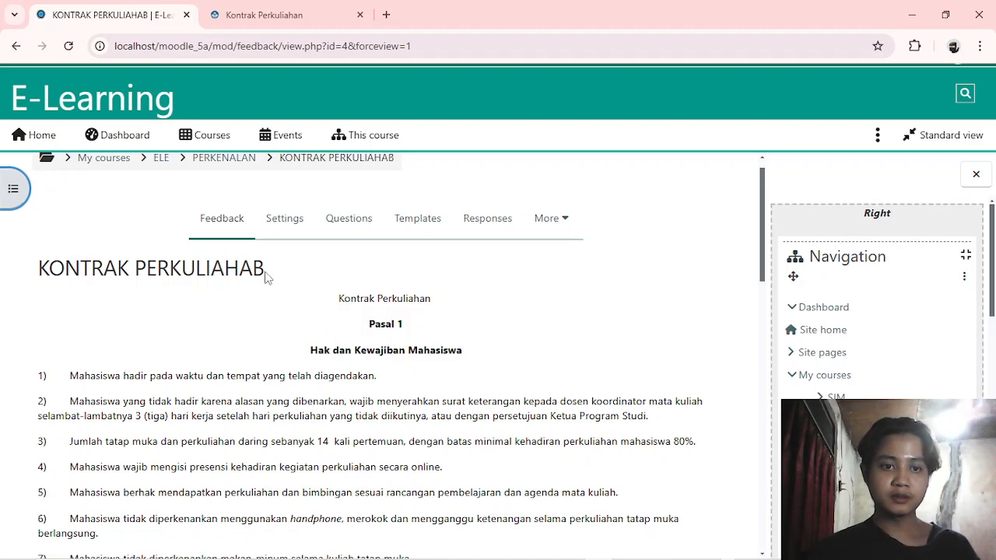
{"action": "scroll", "coordinate": [265, 277], "scroll_direction": "down", "scroll_amount": 10}
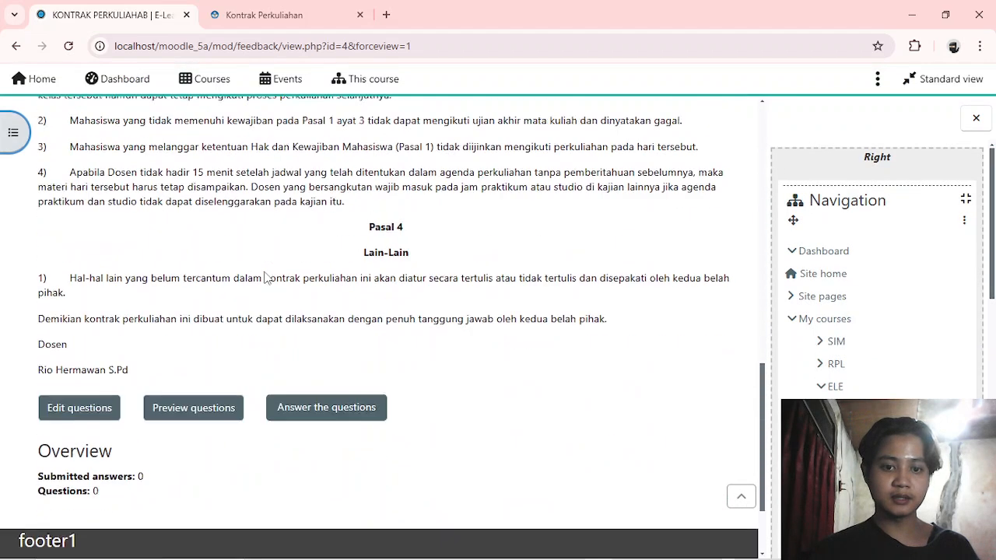
{"action": "left_click", "coordinate": [62, 319]}
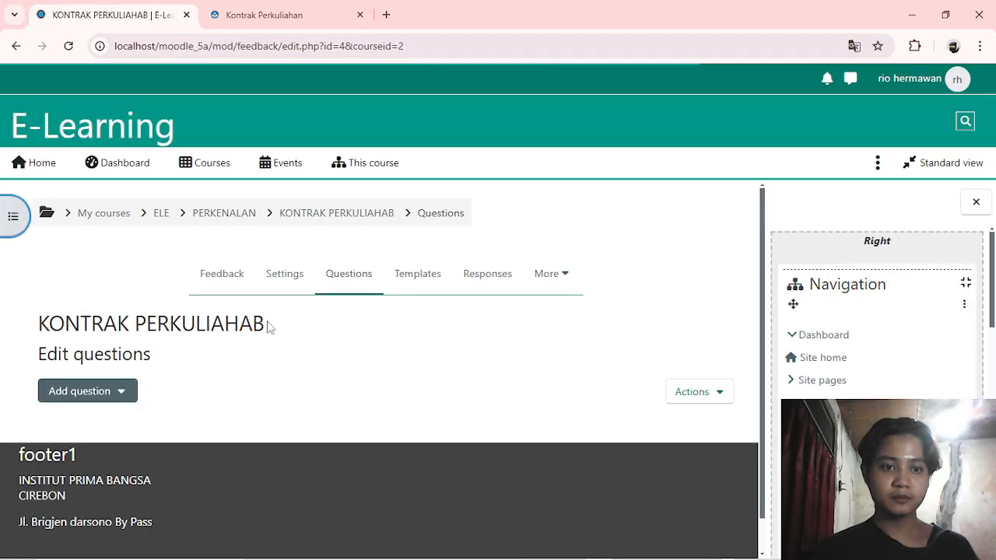
{"action": "left_click", "coordinate": [231, 285]}
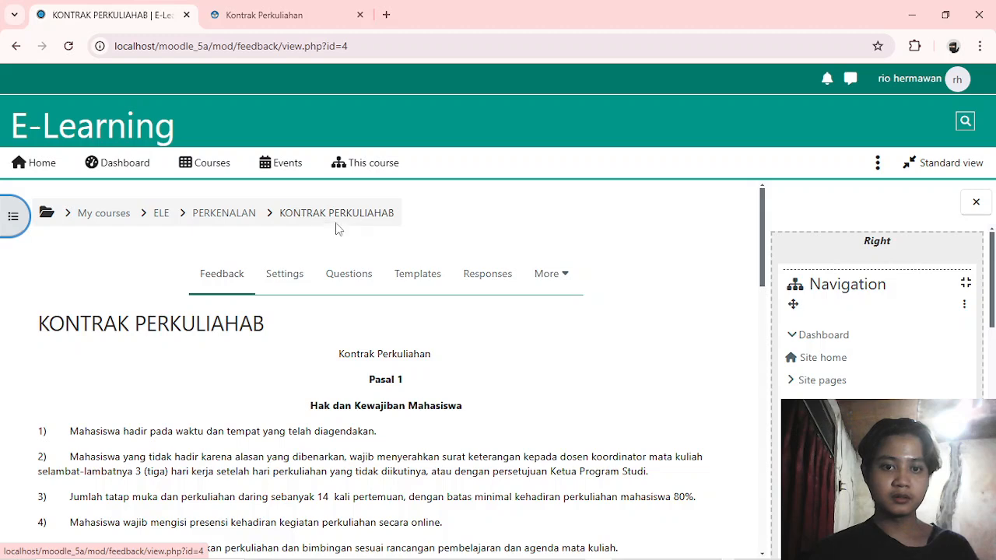
Go back to the ELE course page and rename the feedback activity as "KONTRAK PERKULIAHAN"
{"action": "left_click", "coordinate": [165, 221]}
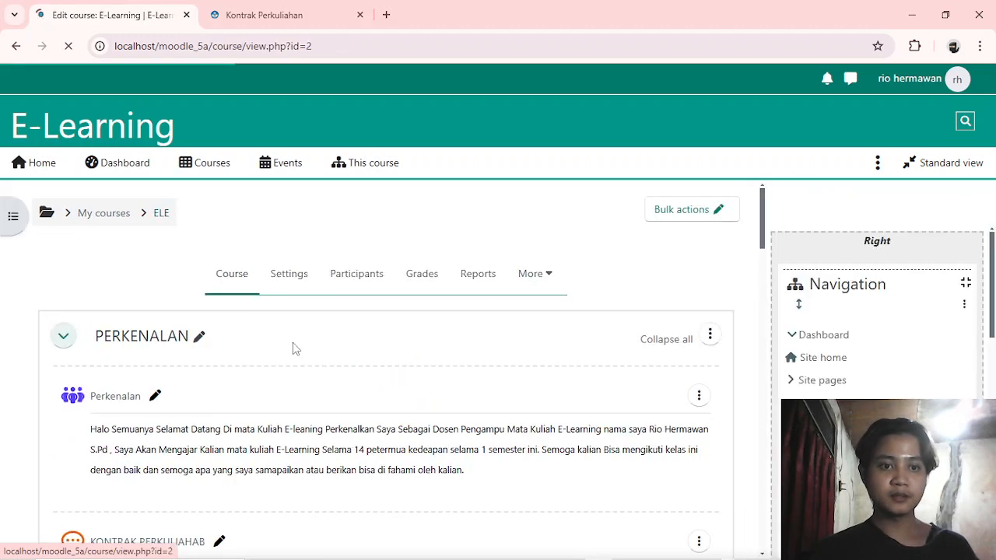
{"action": "scroll", "coordinate": [291, 347], "scroll_direction": "down", "scroll_amount": 3}
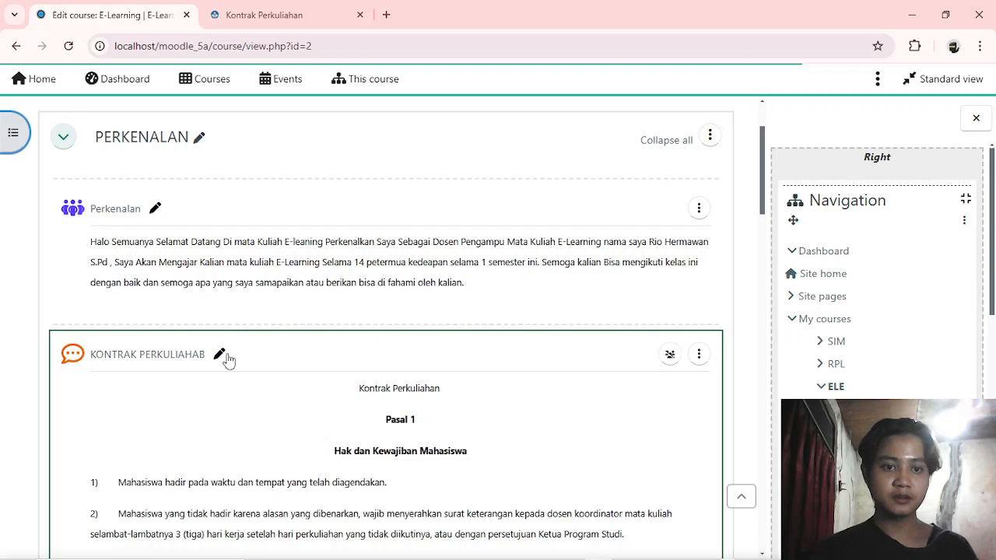
{"action": "left_click", "coordinate": [222, 357]}
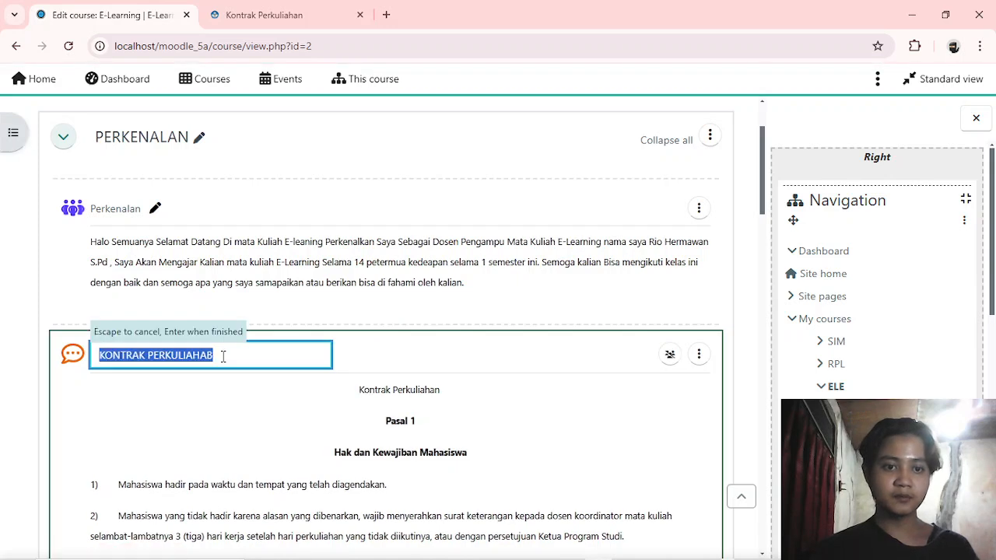
{"action": "left_click", "coordinate": [222, 356]}
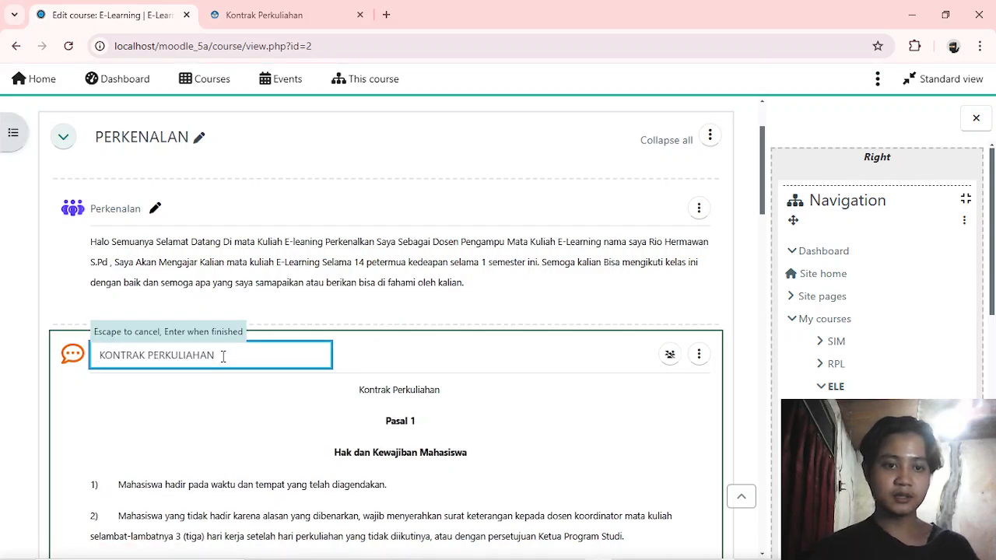
{"action": "key", "text": "Return"}
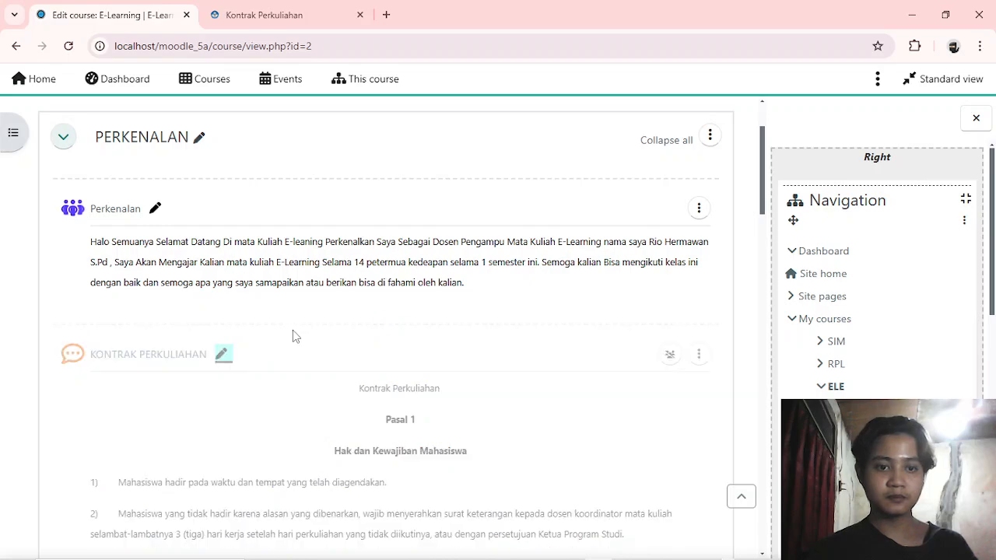
Examine the introduction forum and the full contract text as displayed in the PERKENALAN section of the course page
{"action": "scroll", "coordinate": [293, 330], "scroll_direction": "down", "scroll_amount": 4}
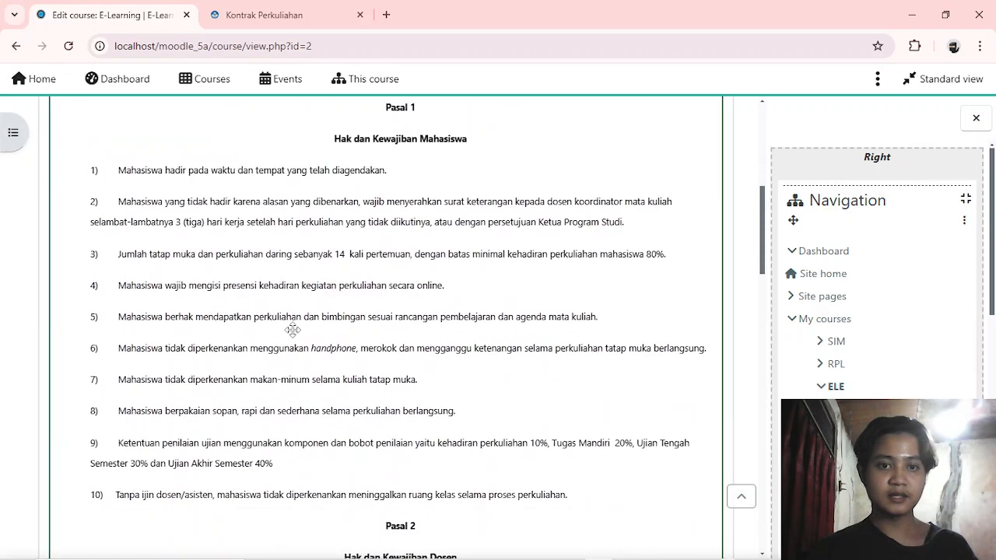
{"action": "scroll", "coordinate": [292, 330], "scroll_direction": "down", "scroll_amount": 12}
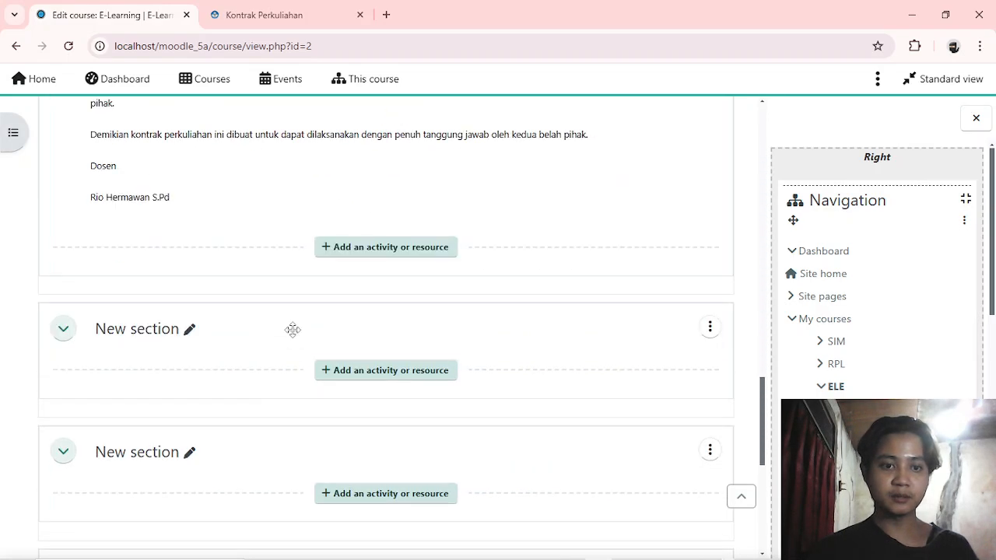
{"action": "scroll", "coordinate": [292, 330], "scroll_direction": "up", "scroll_amount": 9}
{"action": "scroll", "coordinate": [293, 330], "scroll_direction": "down", "scroll_amount": 7}
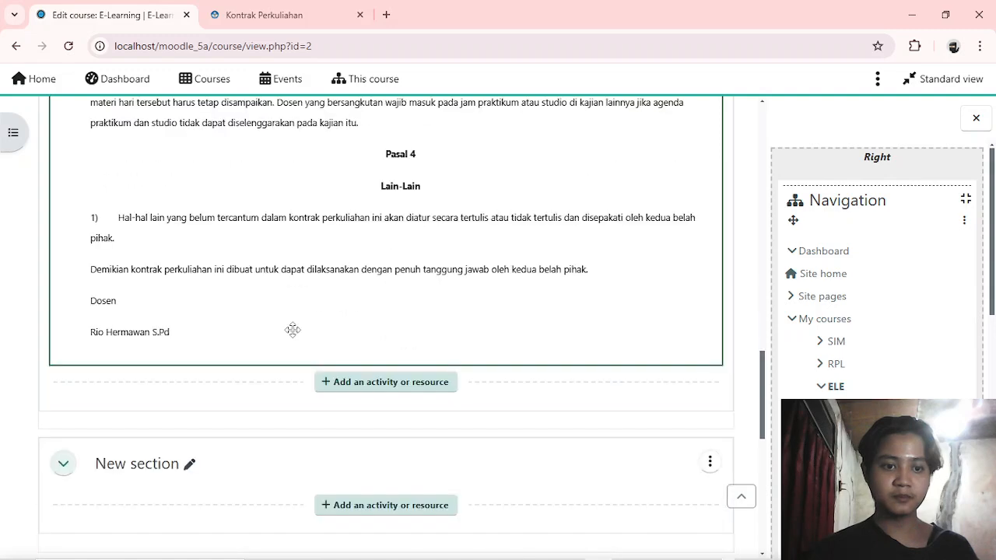
{"action": "scroll", "coordinate": [293, 330], "scroll_direction": "up", "scroll_amount": 18}
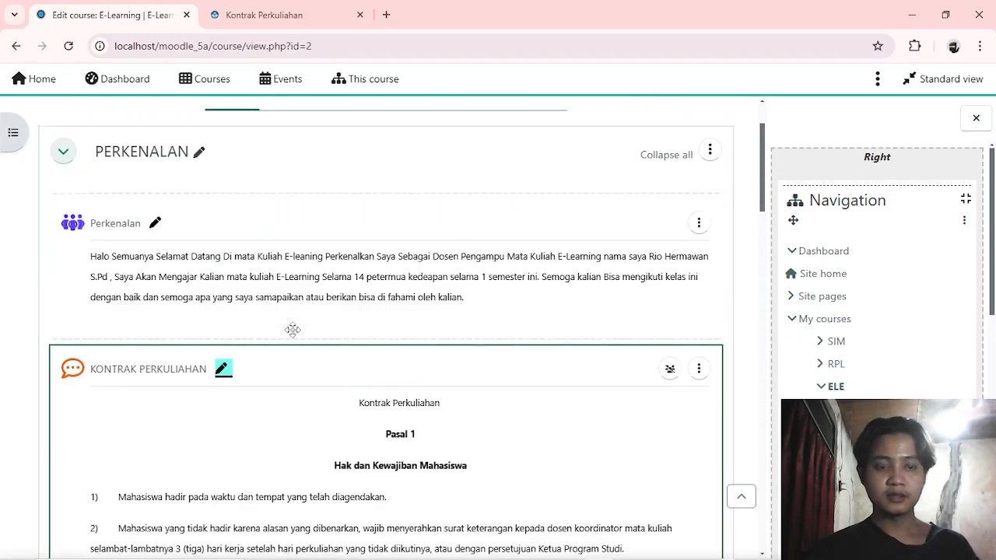
{"action": "scroll", "coordinate": [293, 330], "scroll_direction": "up", "scroll_amount": 1}
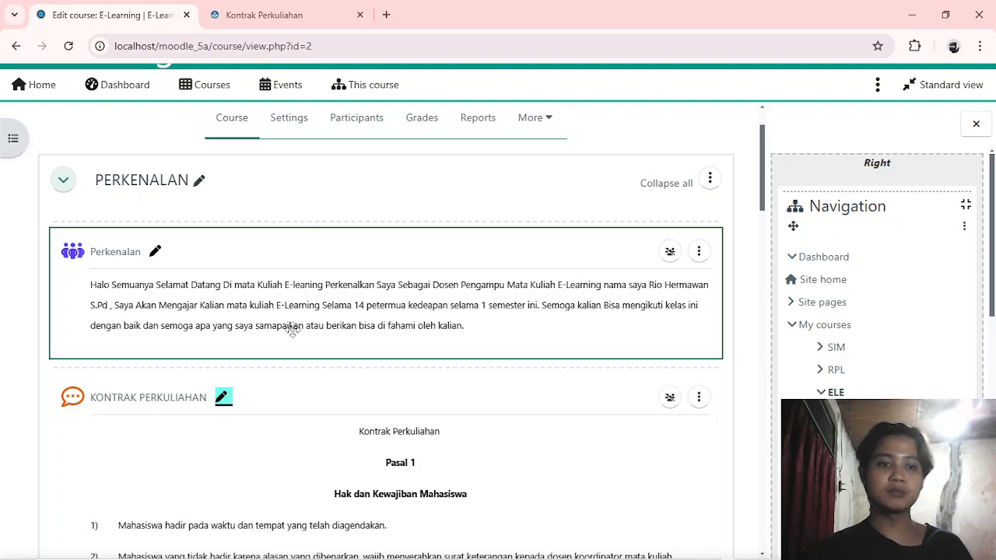
{"action": "scroll", "coordinate": [293, 330], "scroll_direction": "down", "scroll_amount": 20}
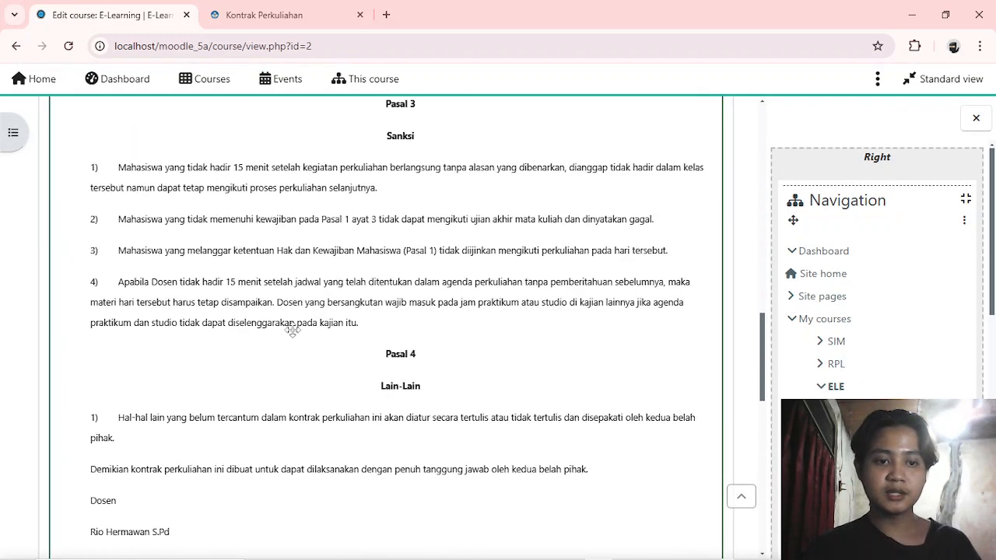
{"action": "scroll", "coordinate": [292, 330], "scroll_direction": "down", "scroll_amount": 3}
{"action": "scroll", "coordinate": [171, 222], "scroll_direction": "up", "scroll_amount": 2}
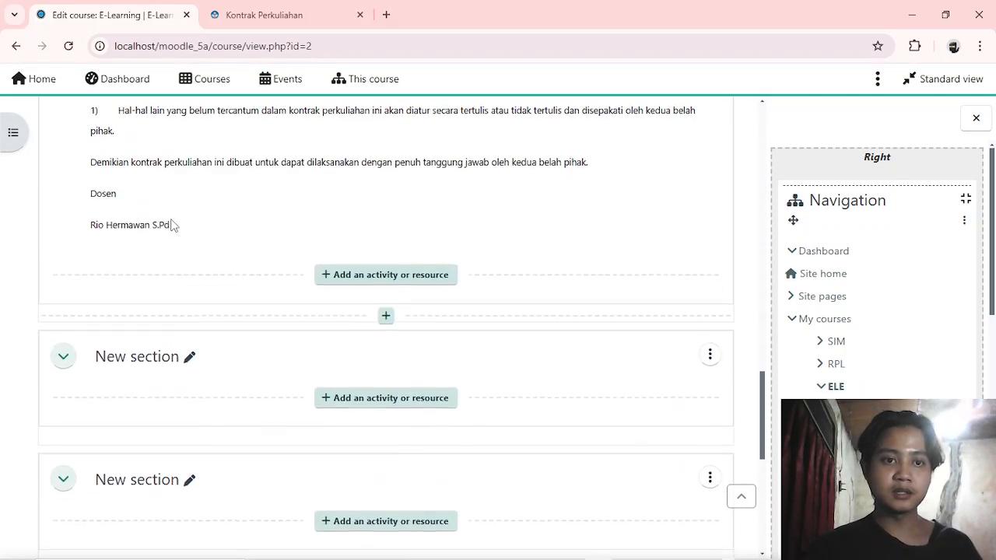
Rename the section directly below PERKENALAN as "PERTEMUAN KE 2"
{"action": "scroll", "coordinate": [170, 218], "scroll_direction": "down", "scroll_amount": 1}
{"action": "scroll", "coordinate": [170, 219], "scroll_direction": "down", "scroll_amount": 1}
{"action": "left_click", "coordinate": [170, 247]}
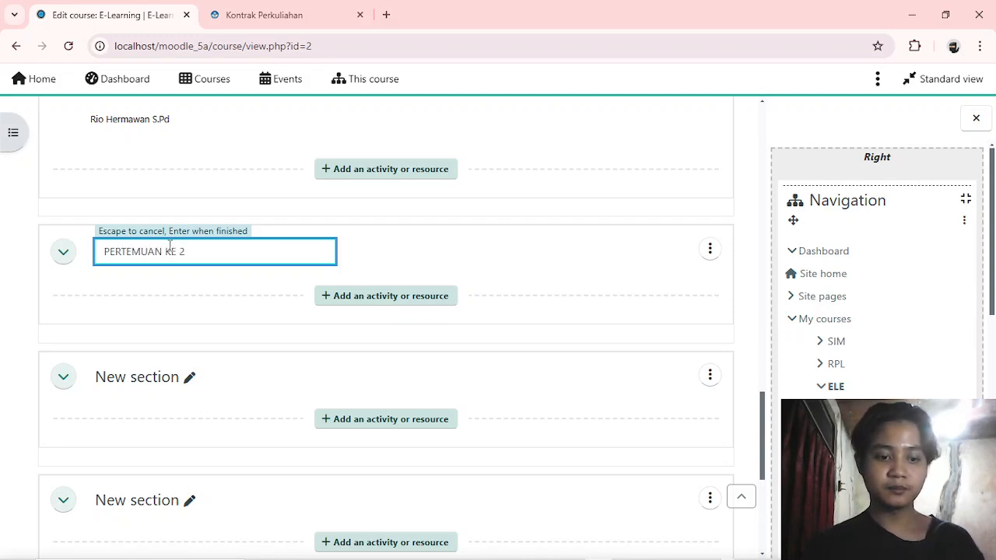
{"action": "key", "text": "Return"}
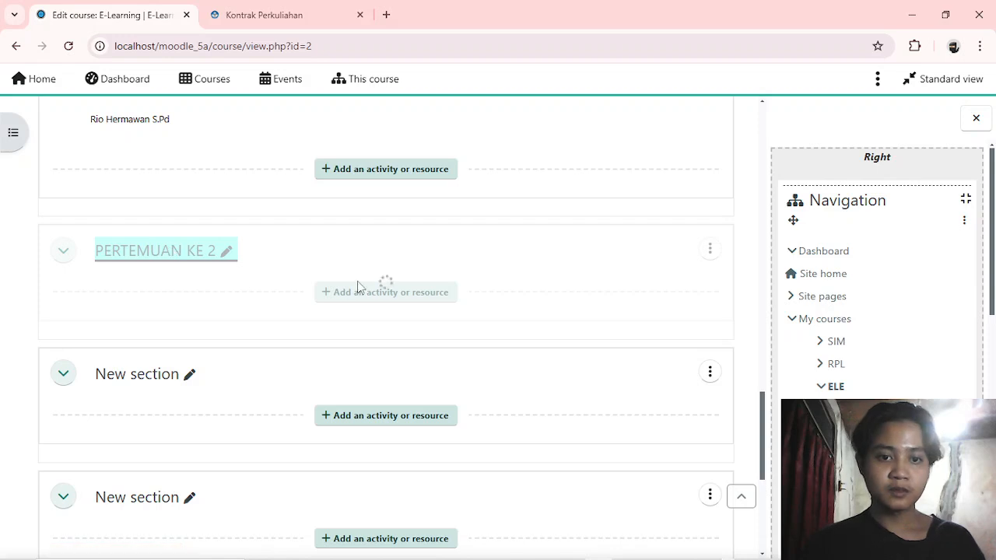
Start a new Page resource in the PERTEMUAN KE 2 section and name it "Sejarah E-Learning"
{"action": "left_click", "coordinate": [360, 291]}
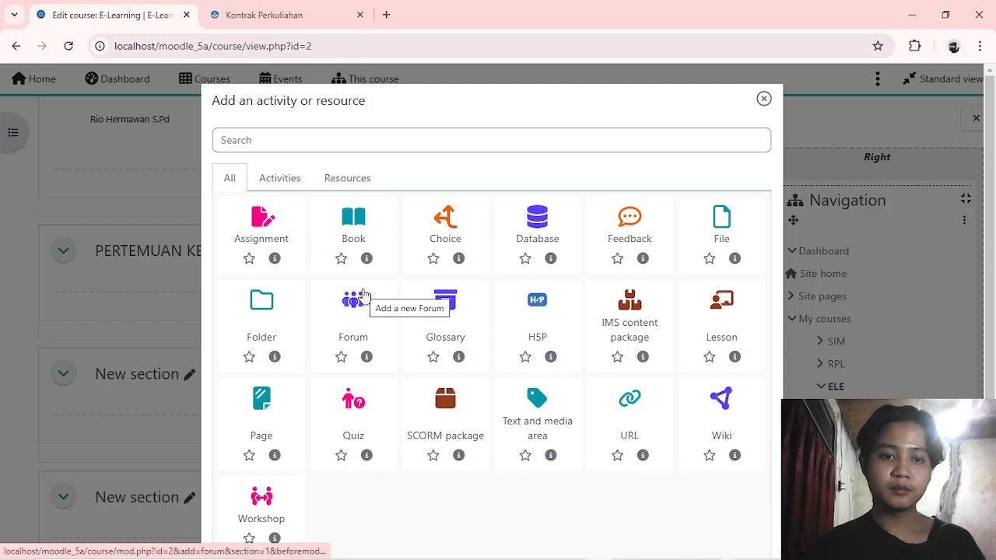
{"action": "left_click", "coordinate": [271, 419]}
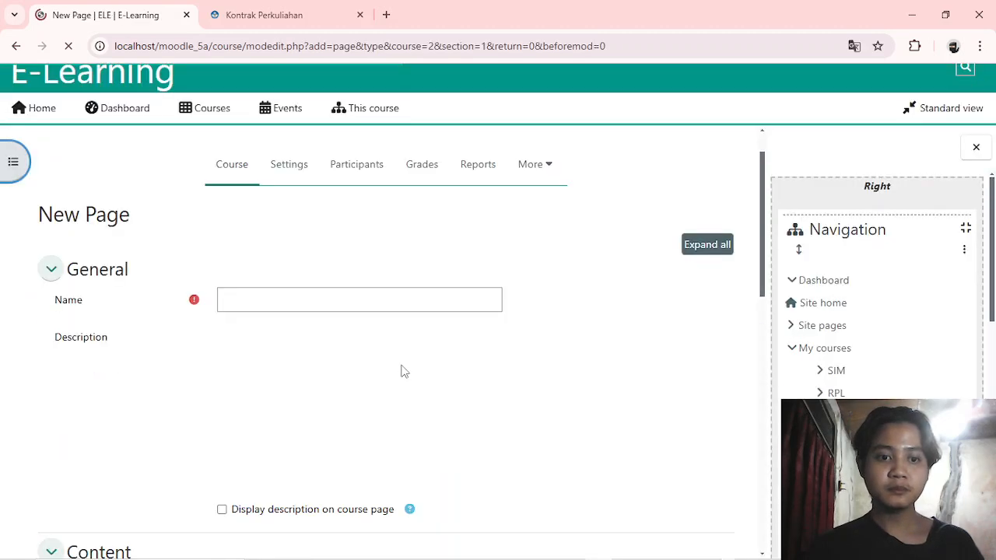
{"action": "left_click", "coordinate": [360, 298]}
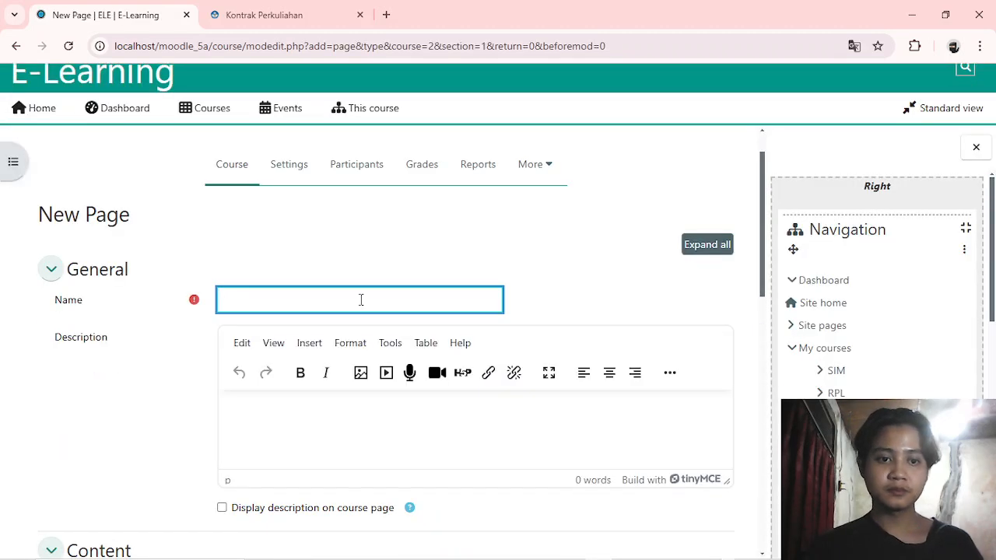
{"action": "scroll", "coordinate": [360, 304], "scroll_direction": "down", "scroll_amount": 1}
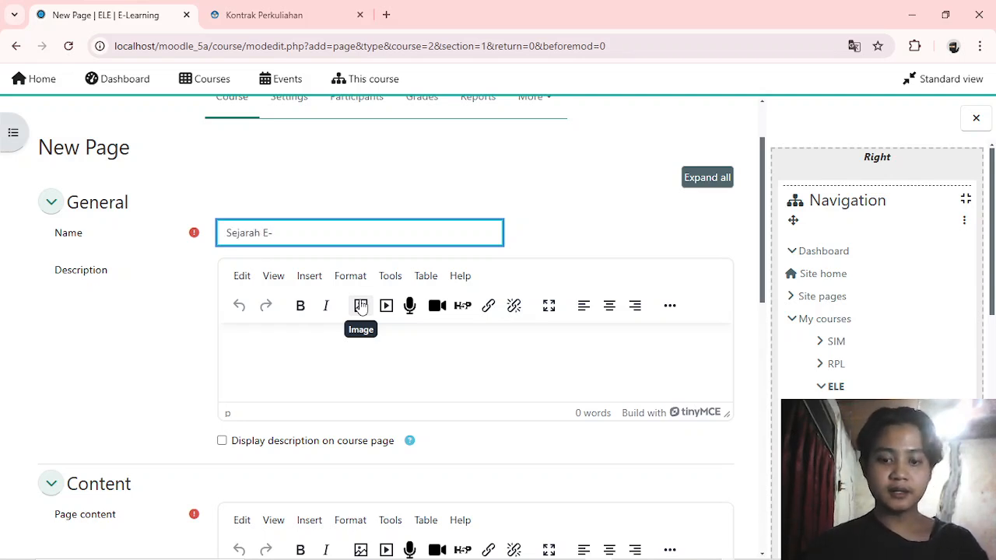
{"action": "type", "text": "Sejarah E-Learning"}
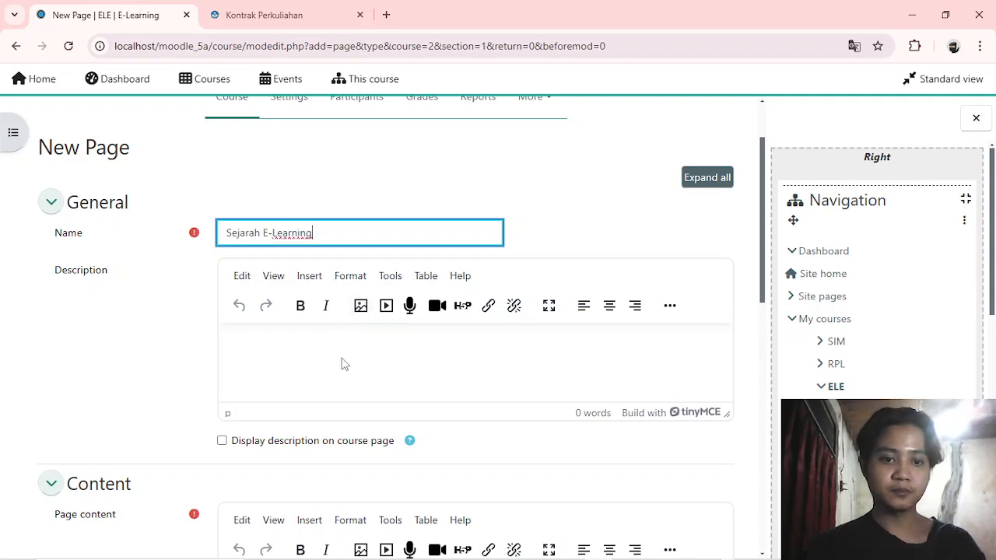
{"action": "scroll", "coordinate": [343, 363], "scroll_direction": "down", "scroll_amount": 1}
{"action": "scroll", "coordinate": [345, 364], "scroll_direction": "up", "scroll_amount": 1}
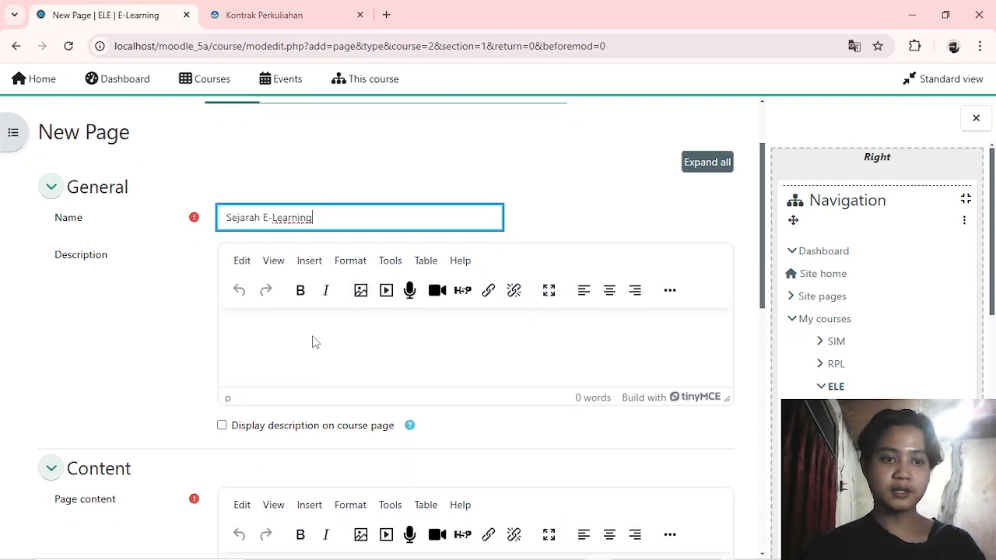
{"action": "scroll", "coordinate": [312, 343], "scroll_direction": "down", "scroll_amount": 6}
{"action": "scroll", "coordinate": [312, 342], "scroll_direction": "up", "scroll_amount": 8}
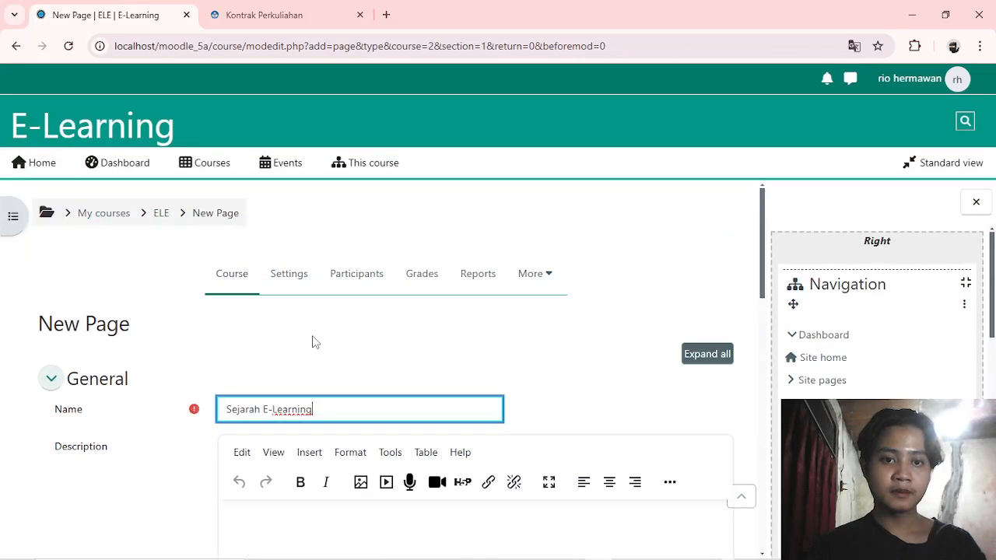
Close the Kontrak Perkuliahan page and open YouTube in a new browser tab by searching for "yt"
{"action": "left_click", "coordinate": [289, 25]}
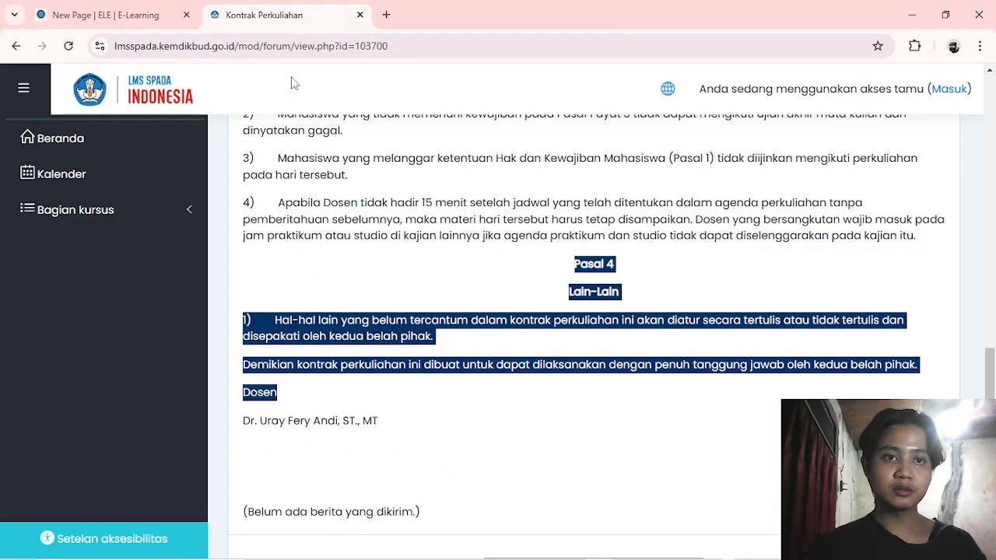
{"action": "left_click", "coordinate": [386, 15]}
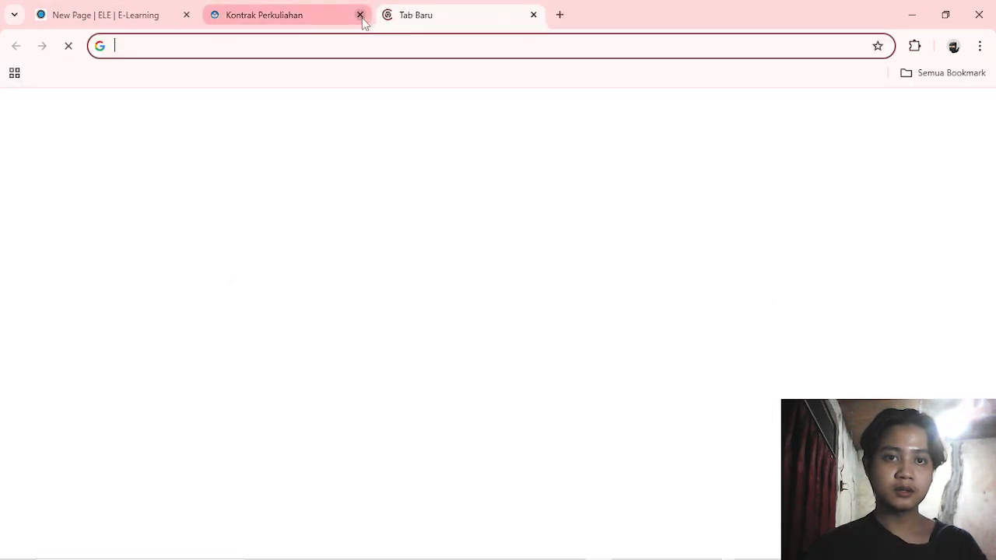
{"action": "left_click", "coordinate": [359, 15]}
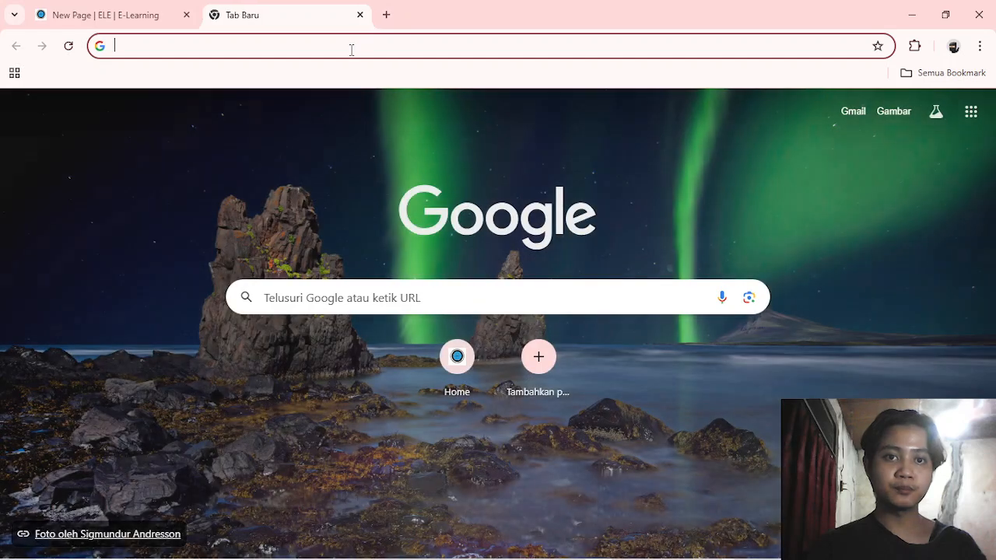
{"action": "type", "text": "yt"}
{"action": "key", "text": "Return"}
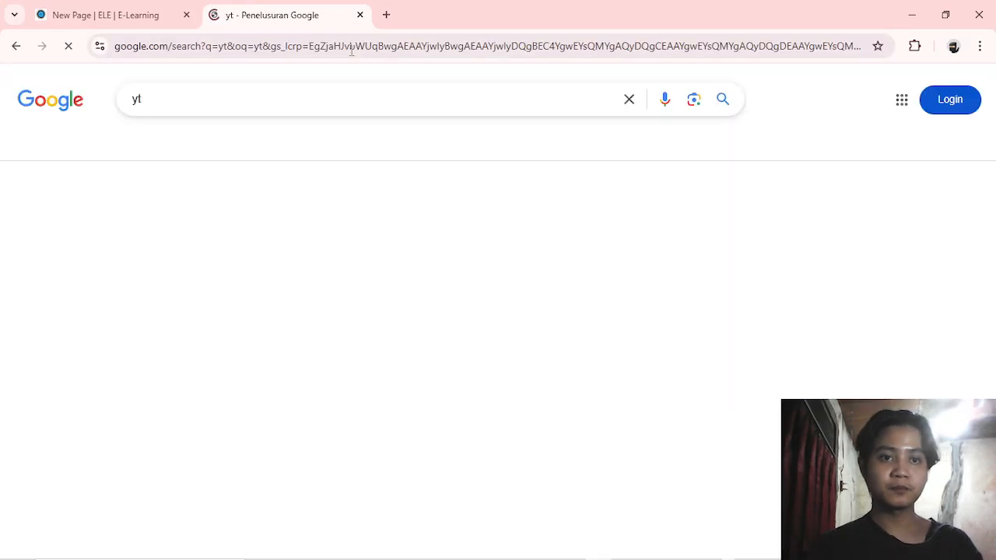
{"action": "left_click", "coordinate": [161, 227]}
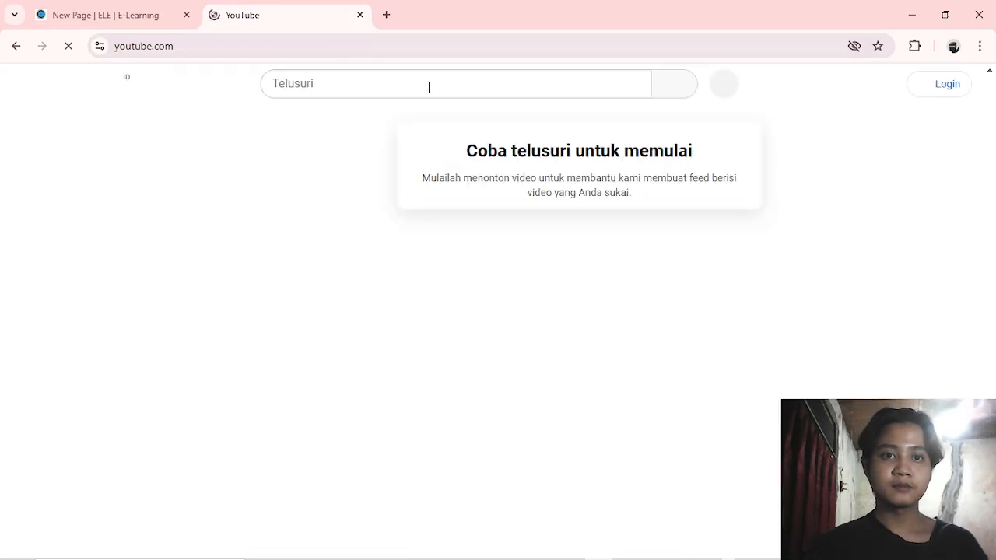
Search YouTube for "sejarah e-learning" and look through the resulting videos
{"action": "left_click", "coordinate": [429, 87]}
{"action": "type", "text": "se"}
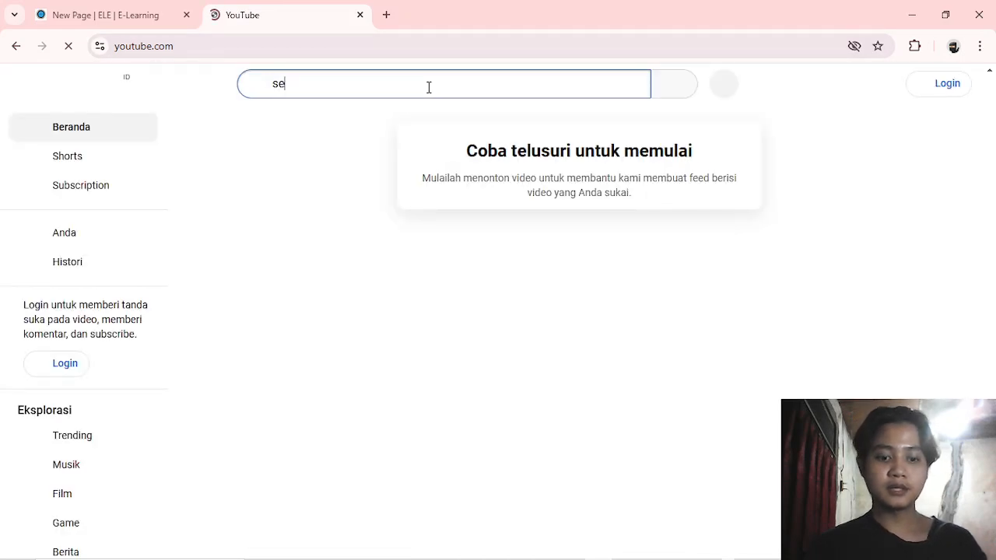
{"action": "type", "text": "jarah e-learn"}
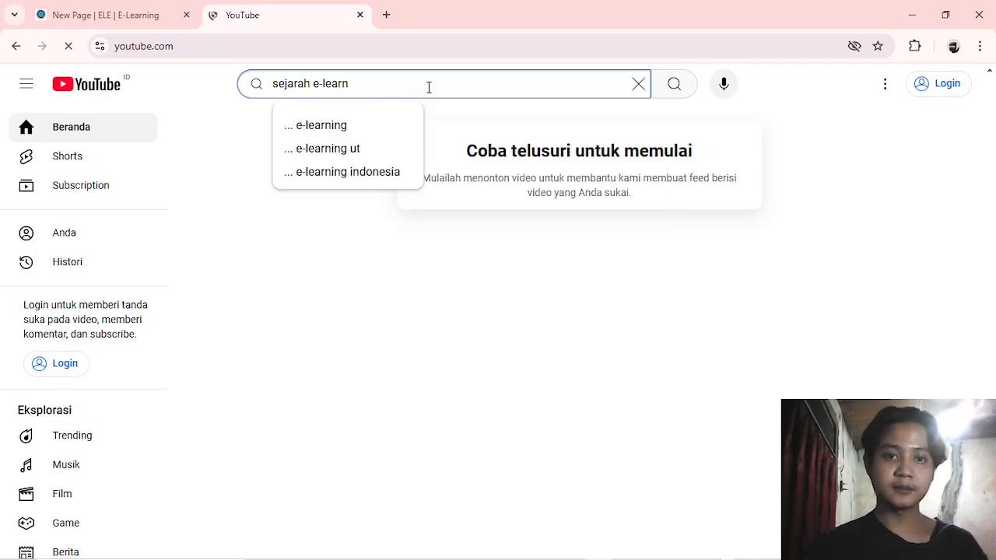
{"action": "type", "text": "ing"}
{"action": "key", "text": "Return"}
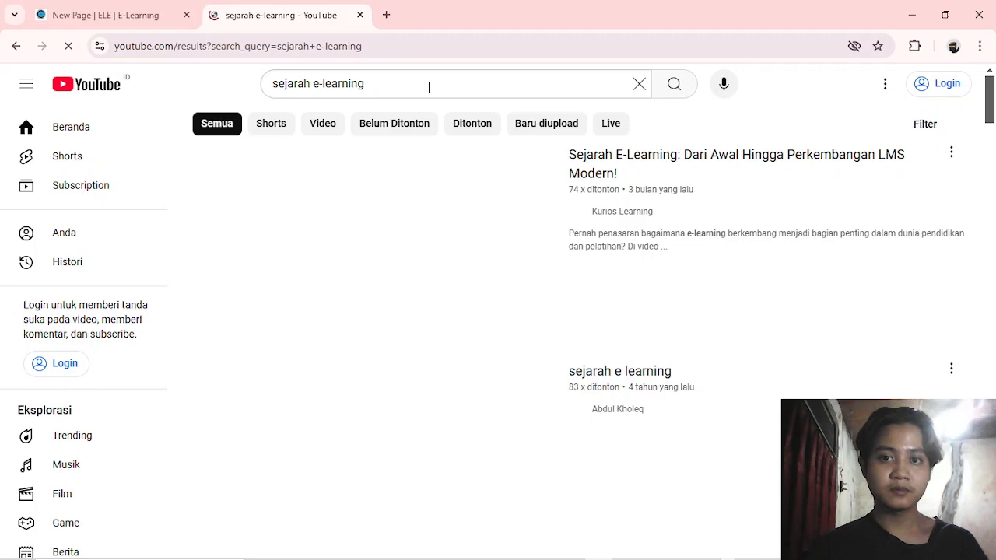
{"action": "scroll", "coordinate": [418, 208], "scroll_direction": "down", "scroll_amount": 5}
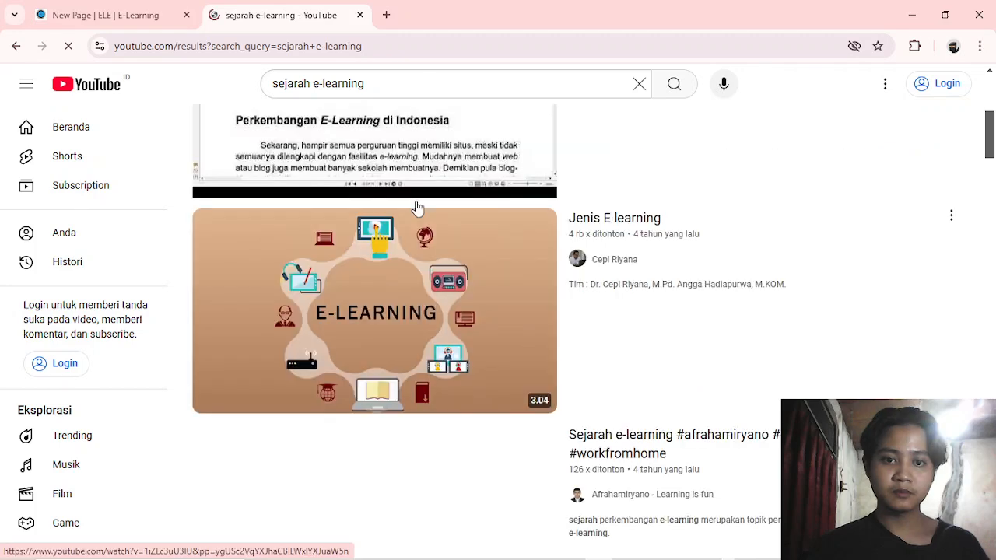
{"action": "scroll", "coordinate": [418, 208], "scroll_direction": "down", "scroll_amount": 2}
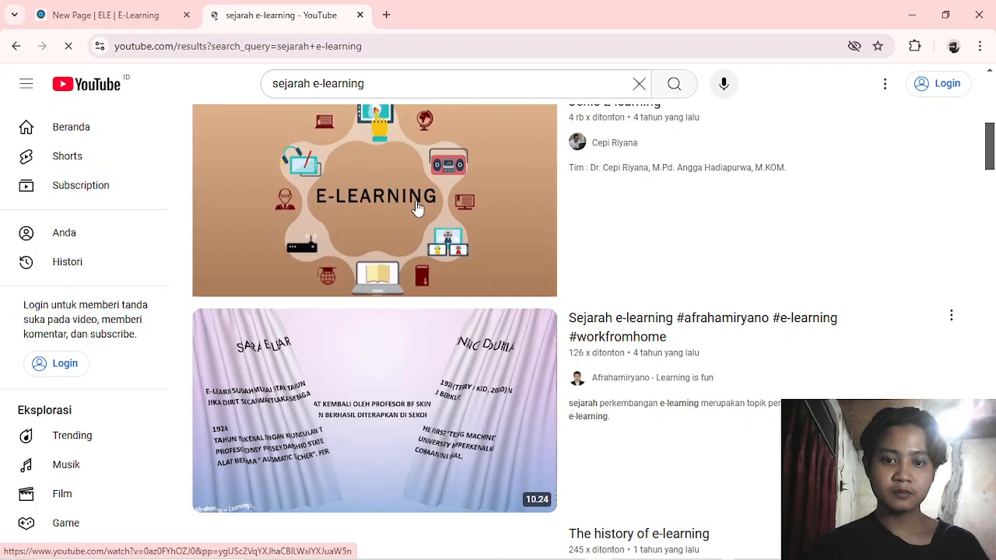
Open the Kurios Learning video "Sejarah E-Learning: Dari Awal Hingga Perkembangan LMS Modern!" from the search results and mute it
{"action": "scroll", "coordinate": [418, 208], "scroll_direction": "down", "scroll_amount": 5}
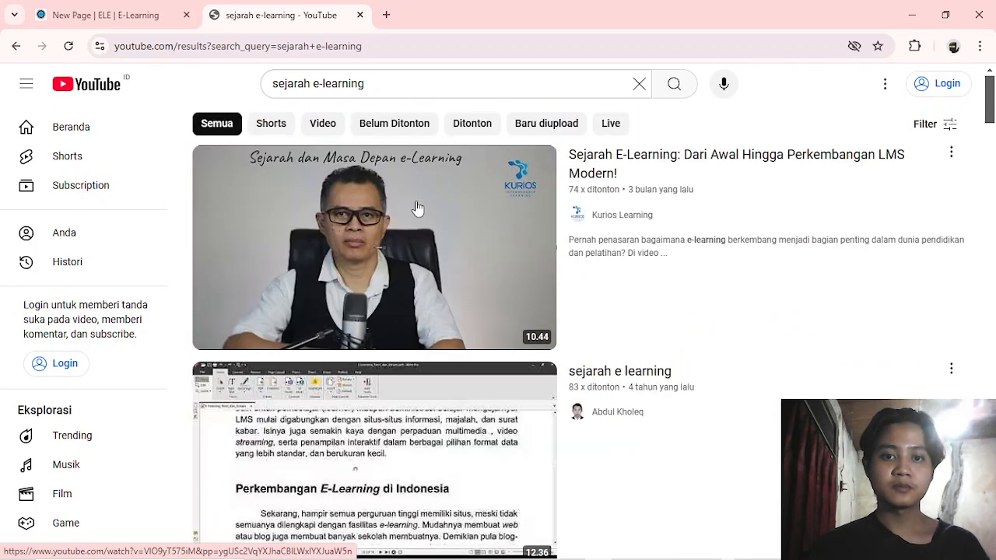
{"action": "mouse_move", "coordinate": [459, 215]}
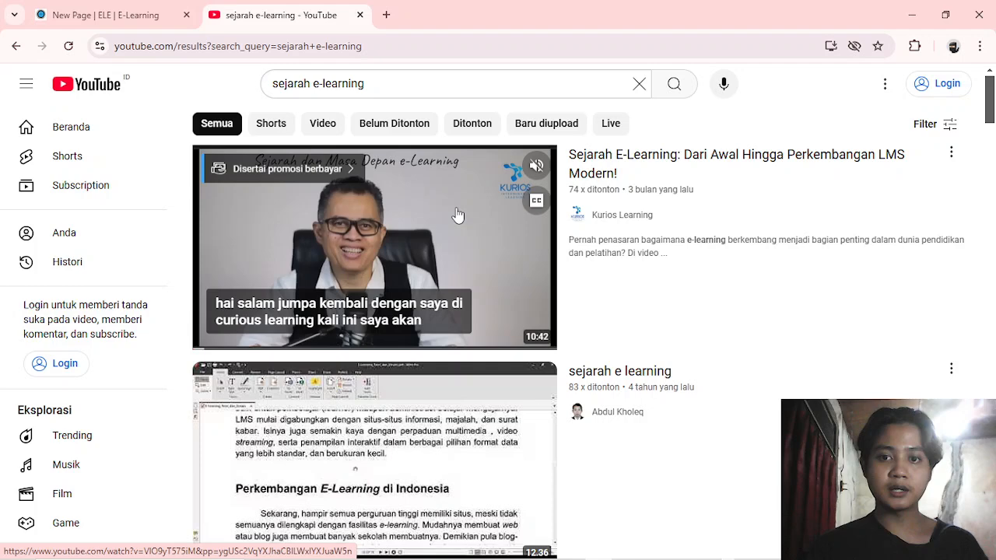
{"action": "left_click", "coordinate": [459, 215]}
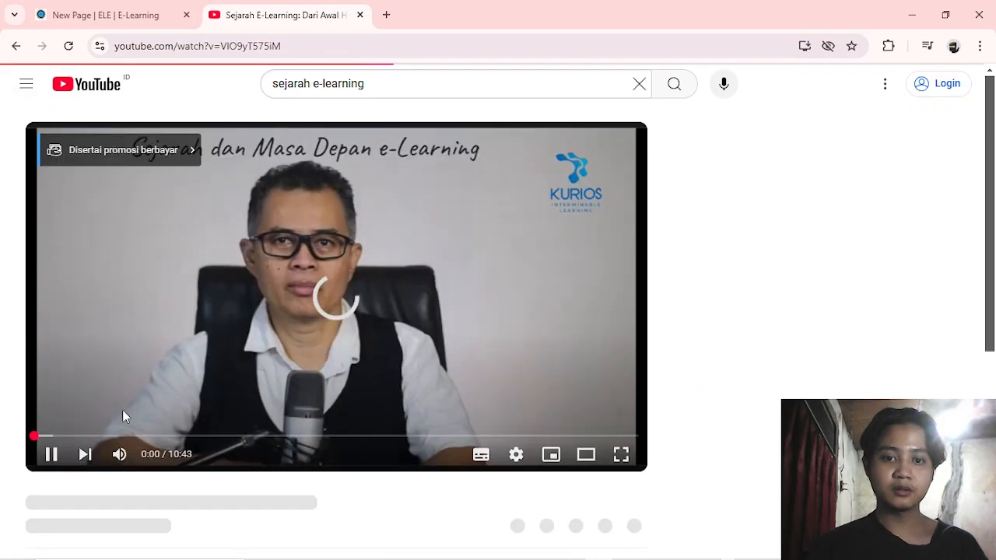
{"action": "left_click", "coordinate": [120, 455]}
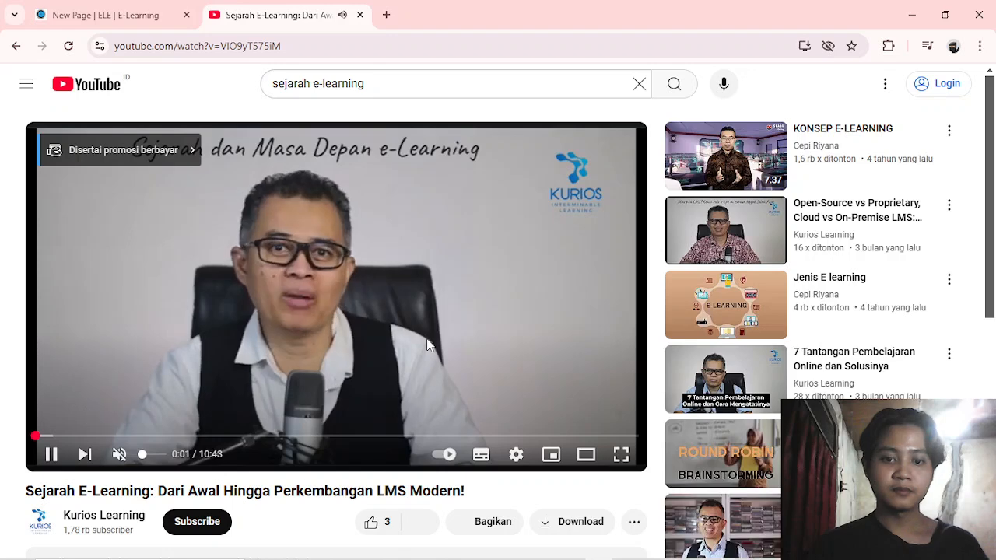
Get the embed code from the video's sharing options and copy the whole iframe code
{"action": "scroll", "coordinate": [567, 340], "scroll_direction": "down", "scroll_amount": 2}
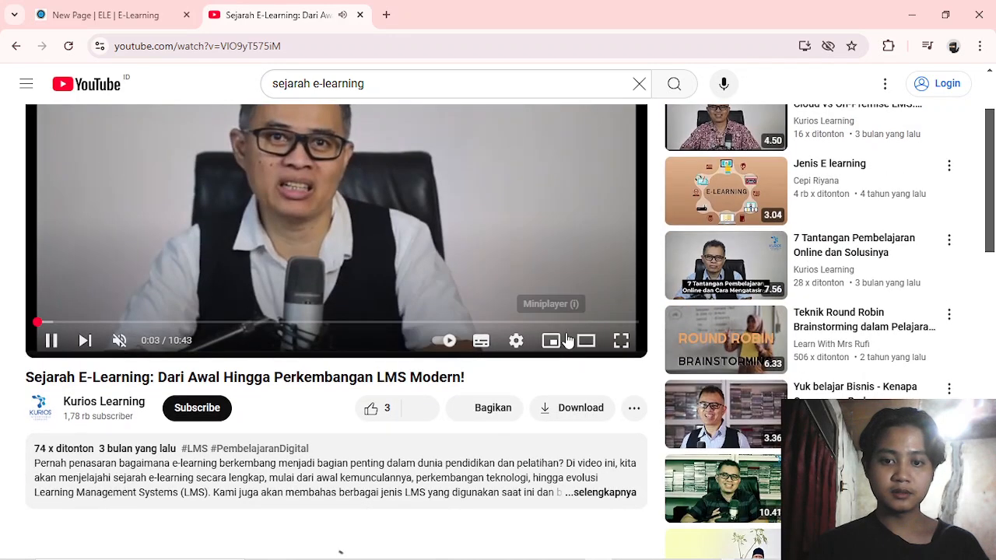
{"action": "scroll", "coordinate": [567, 340], "scroll_direction": "up", "scroll_amount": 2}
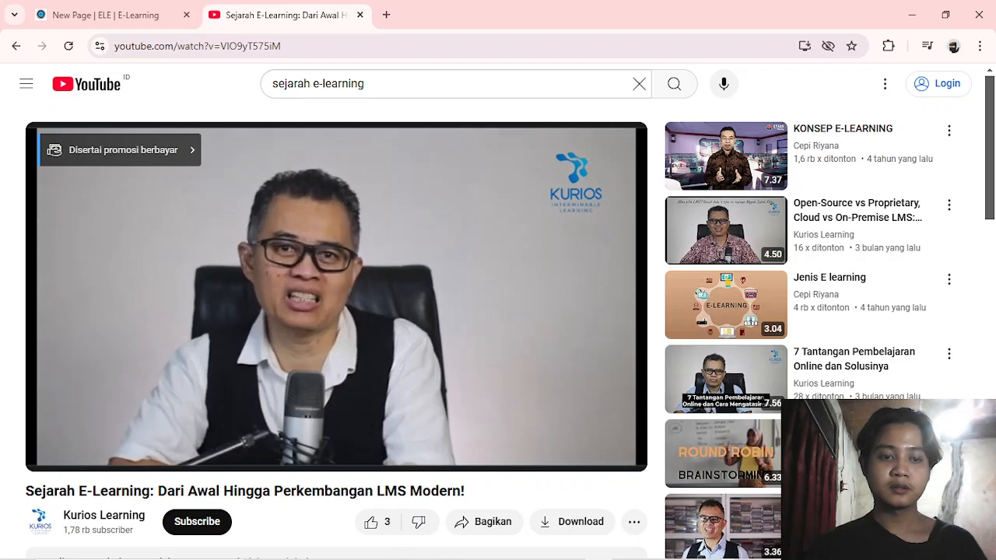
{"action": "scroll", "coordinate": [567, 340], "scroll_direction": "down", "scroll_amount": 2}
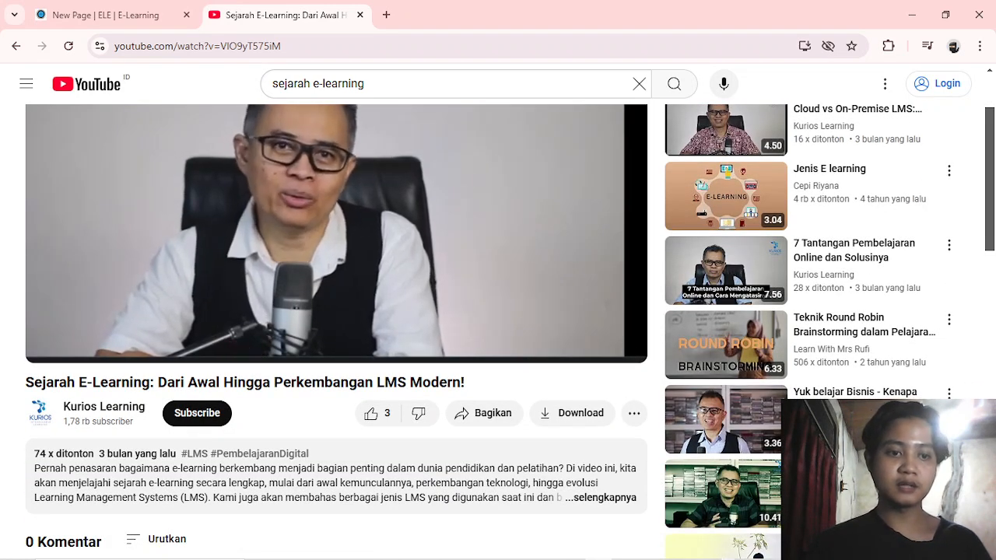
{"action": "scroll", "coordinate": [652, 231], "scroll_direction": "down", "scroll_amount": 3}
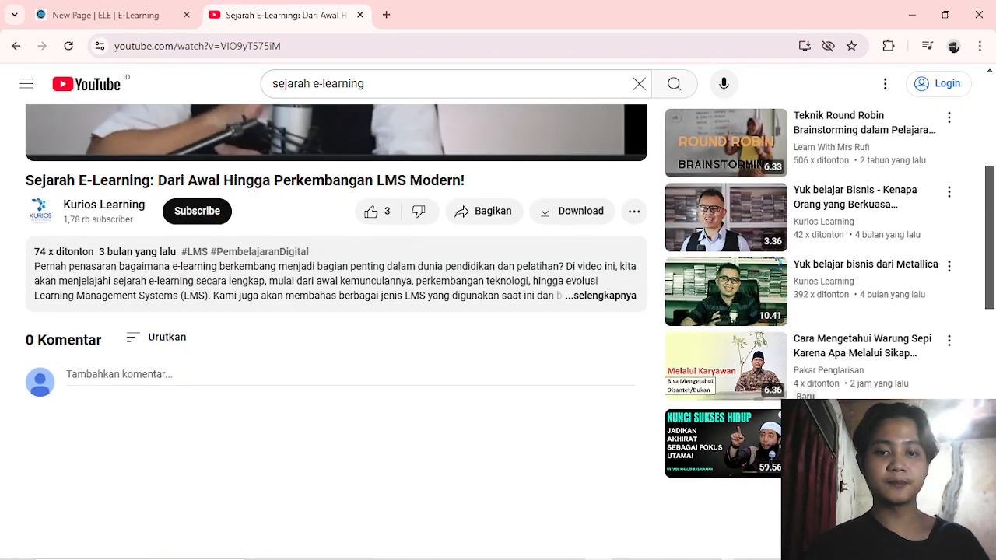
{"action": "left_click", "coordinate": [634, 214]}
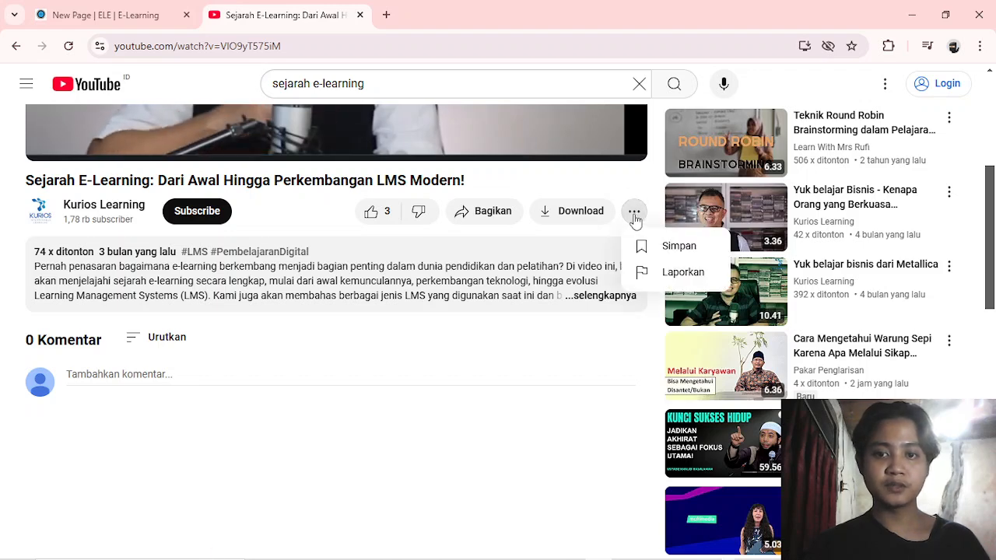
{"action": "left_click", "coordinate": [459, 223]}
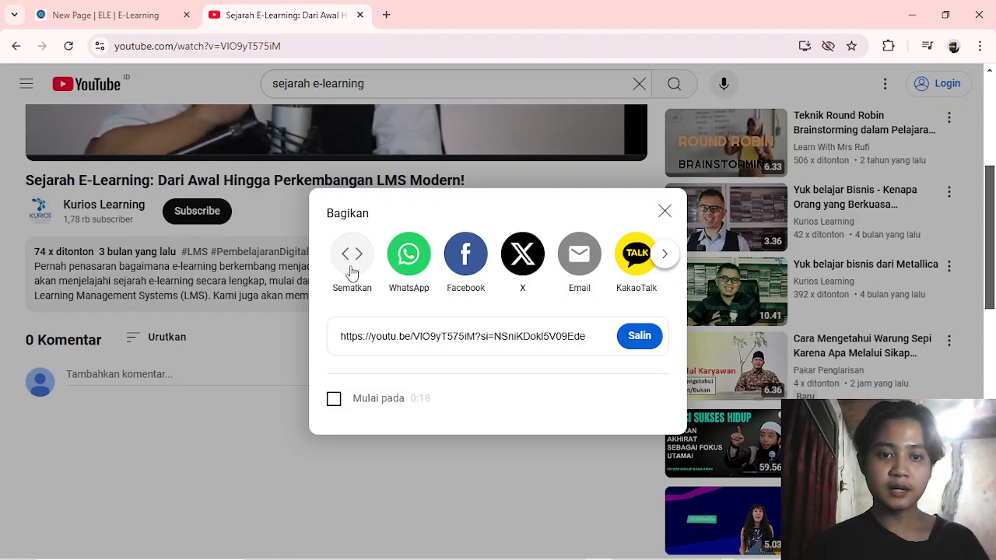
{"action": "left_click", "coordinate": [352, 268]}
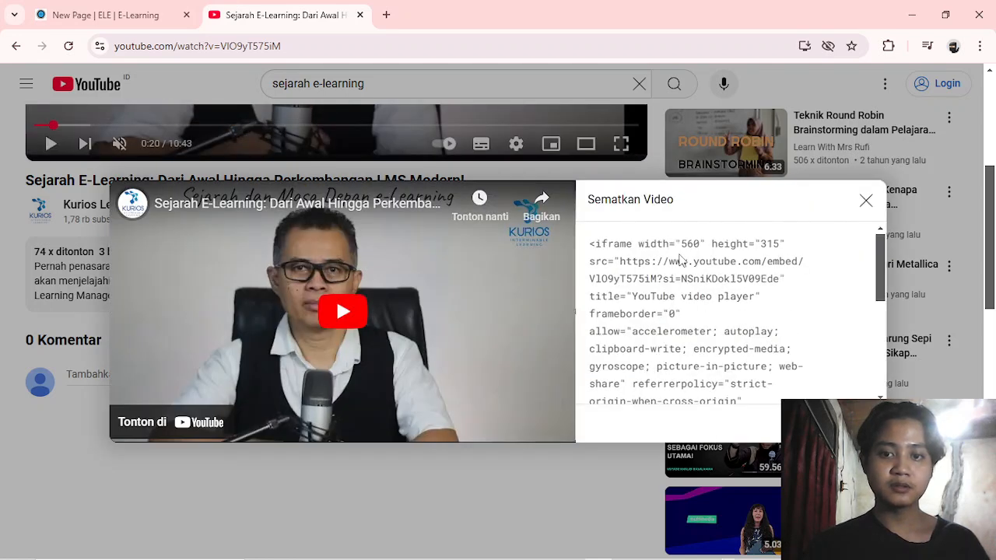
{"action": "left_click", "coordinate": [711, 253]}
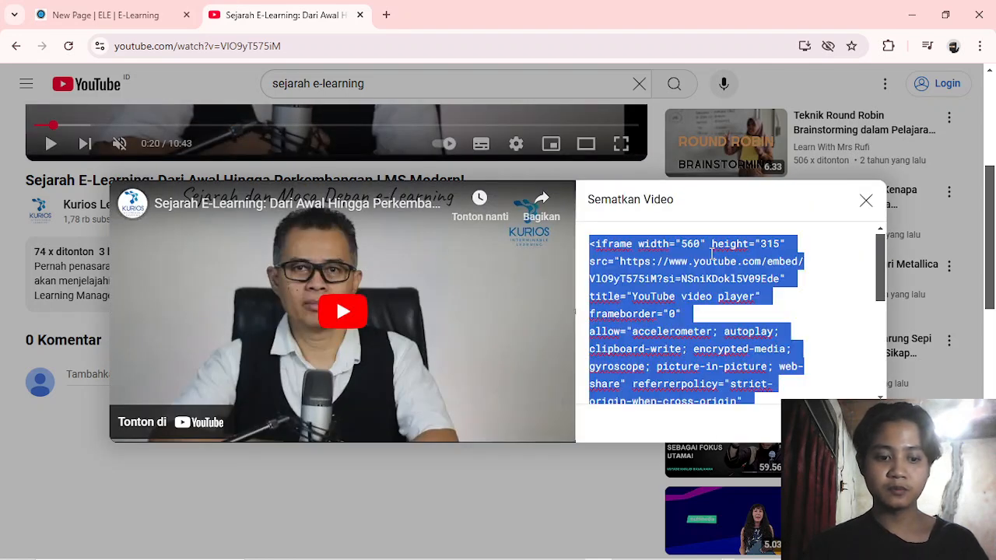
{"action": "key", "text": "ctrl+c"}
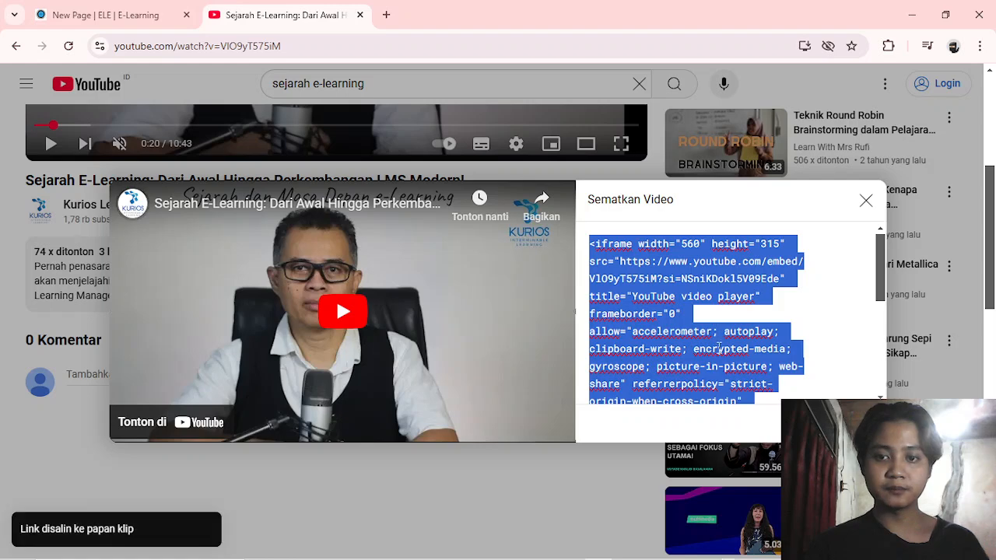
Close YouTube, return to the new Moodle page, and paste the iframe code into the Description's source code, saving it
{"action": "left_click", "coordinate": [127, 6]}
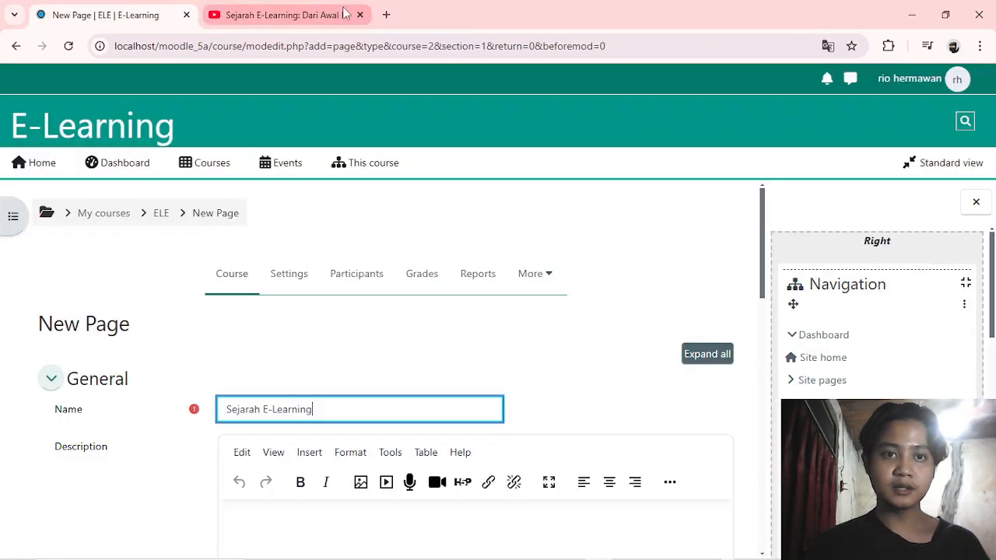
{"action": "left_click", "coordinate": [360, 15]}
{"action": "scroll", "coordinate": [353, 278], "scroll_direction": "down", "scroll_amount": 3}
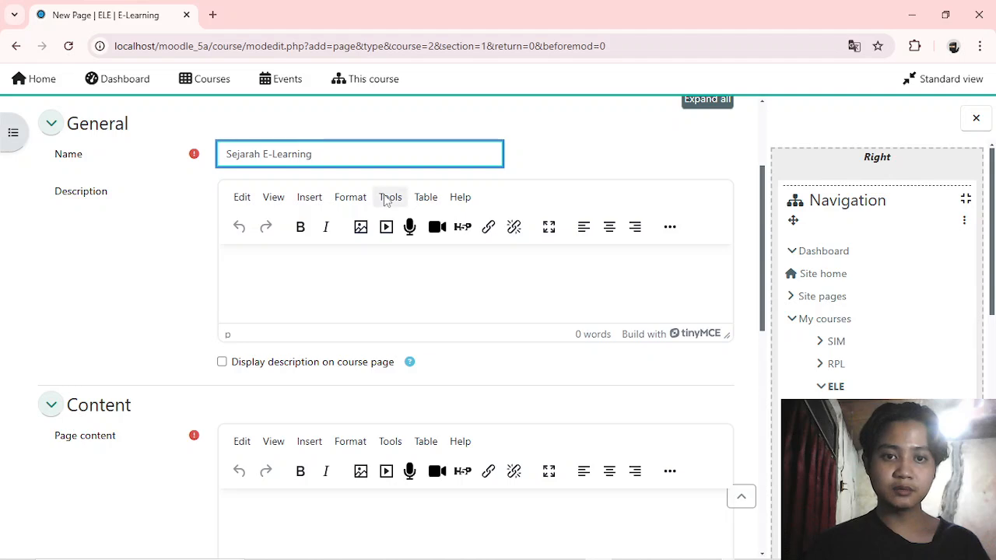
{"action": "left_click", "coordinate": [390, 197]}
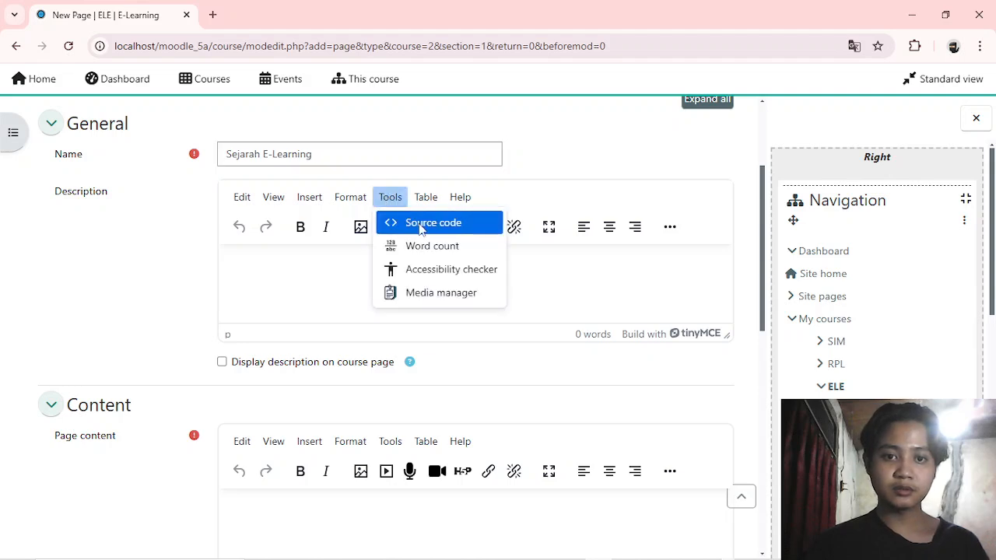
{"action": "left_click", "coordinate": [421, 224]}
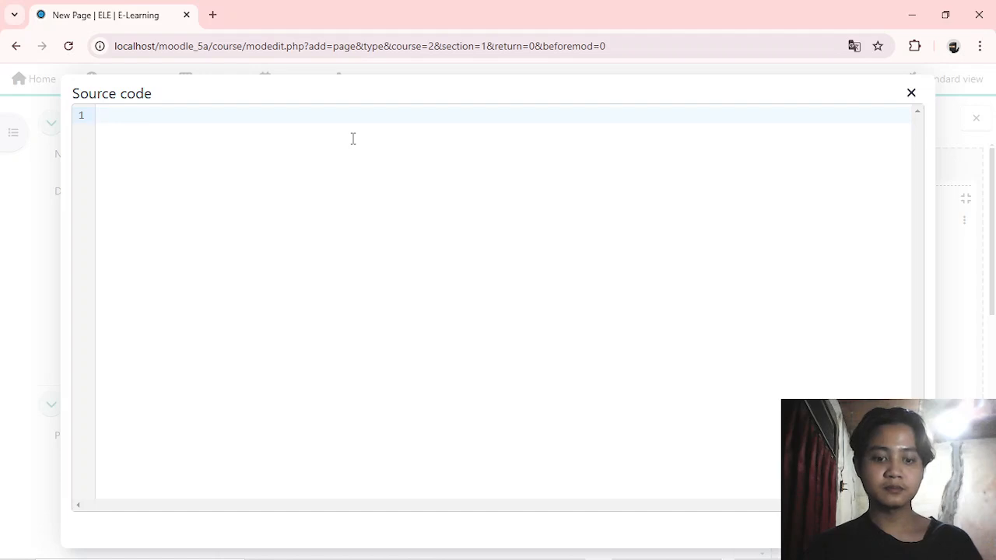
{"action": "key", "text": "ctrl+v"}
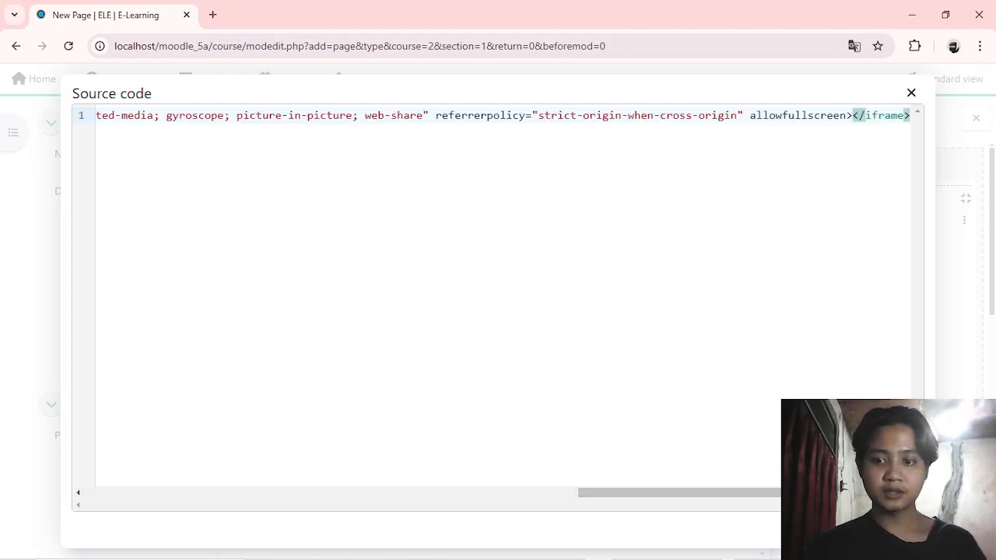
{"action": "left_click", "coordinate": [899, 530]}
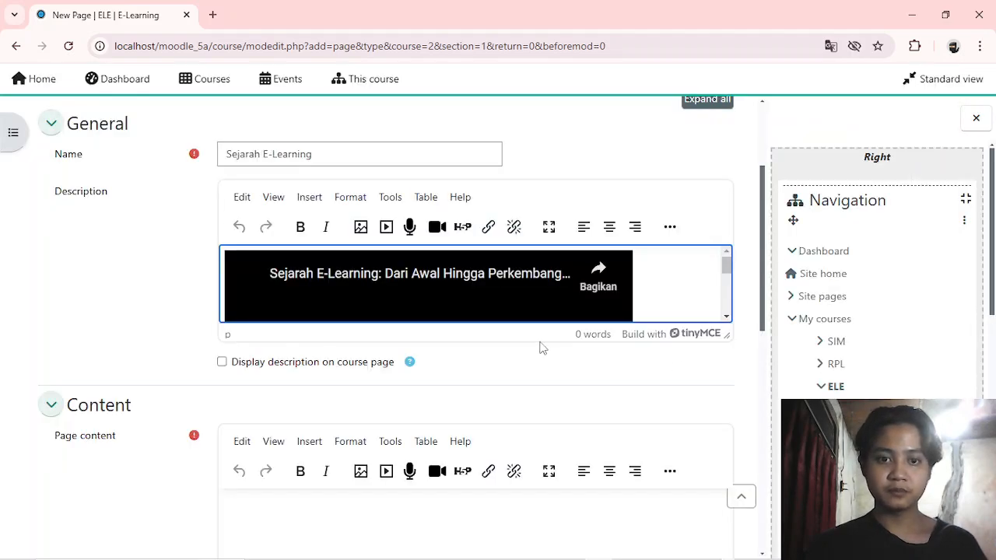
Embed the same YouTube video in the Page content by pasting the iframe code into its source code and saving it
{"action": "scroll", "coordinate": [543, 347], "scroll_direction": "down", "scroll_amount": 1}
{"action": "scroll", "coordinate": [543, 347], "scroll_direction": "down", "scroll_amount": 2}
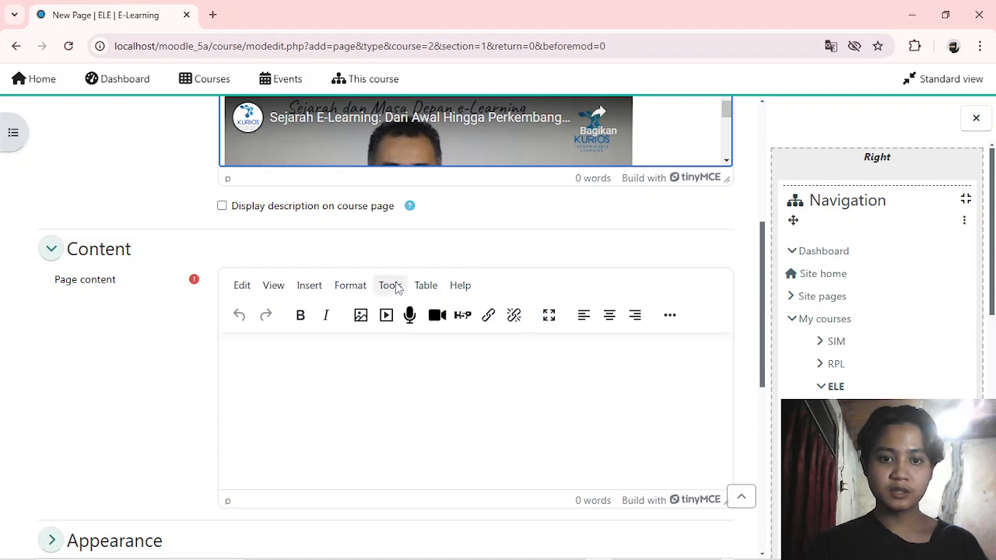
{"action": "left_click", "coordinate": [397, 286]}
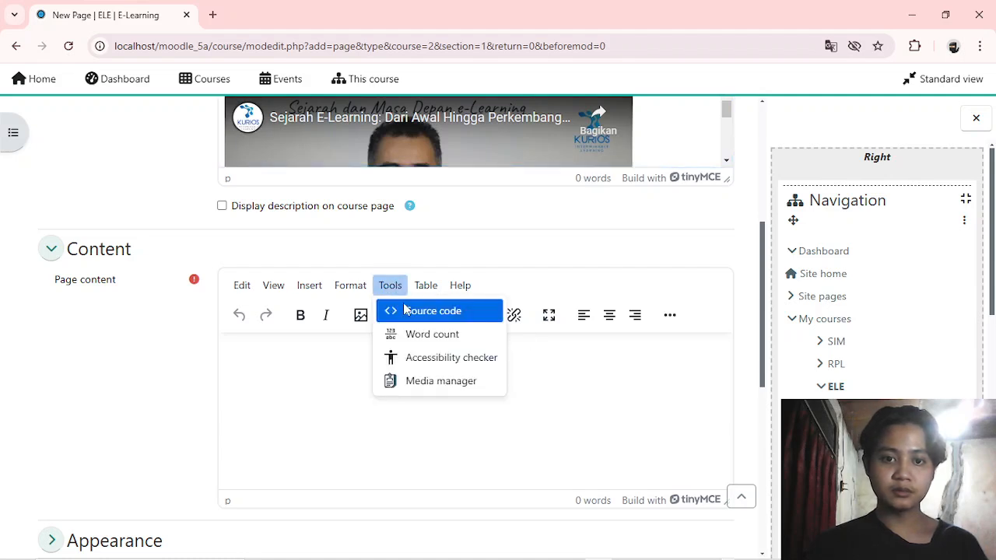
{"action": "left_click", "coordinate": [407, 311]}
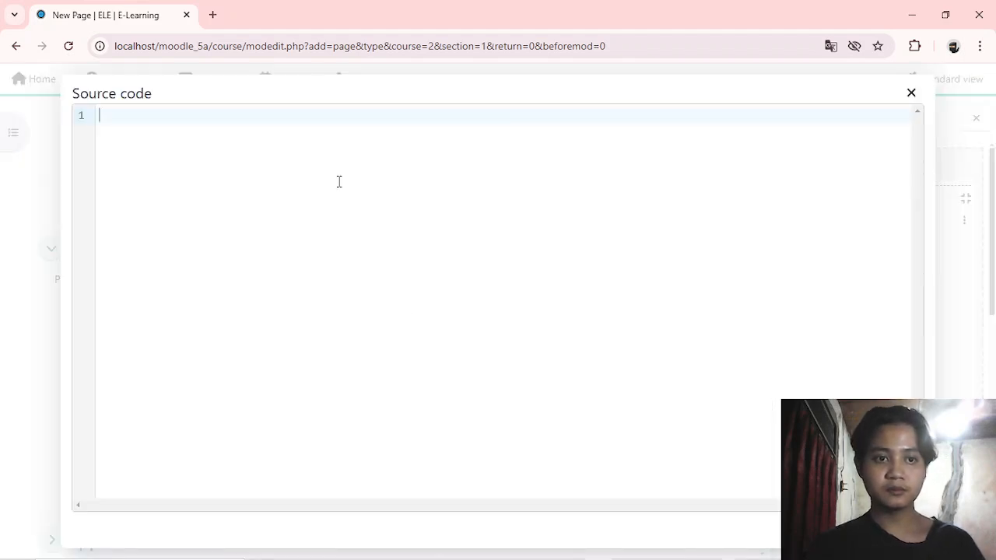
{"action": "key", "text": "ctrl+v"}
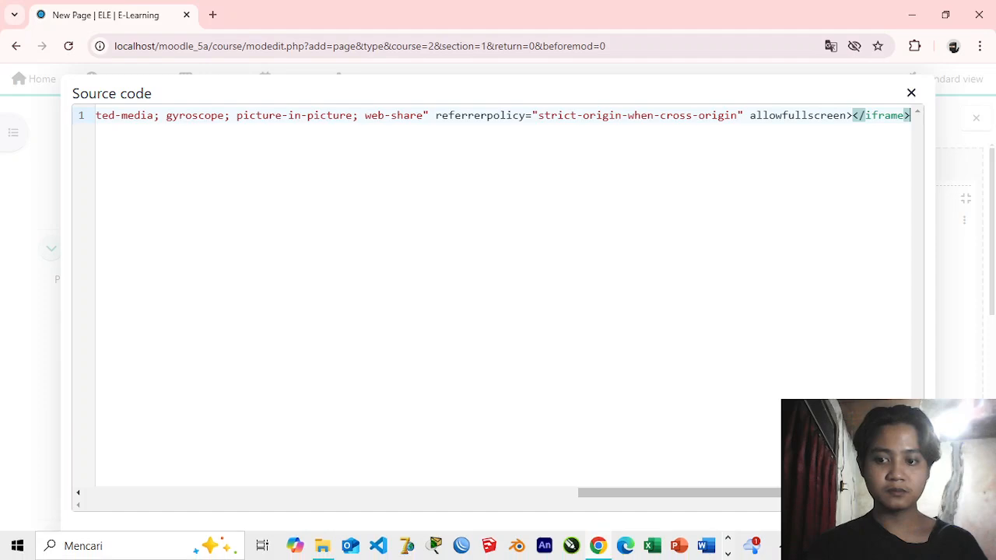
{"action": "left_click", "coordinate": [901, 529]}
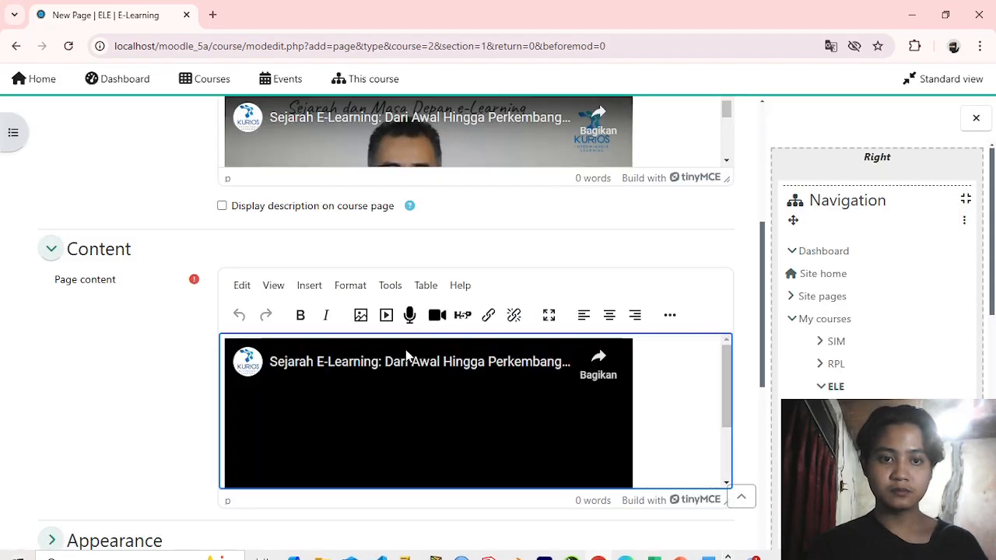
Enable displaying the description on the course page, then save the Sejarah E-Learning page and return to the course's PERTEMUAN KE 2 section
{"action": "left_click", "coordinate": [222, 206]}
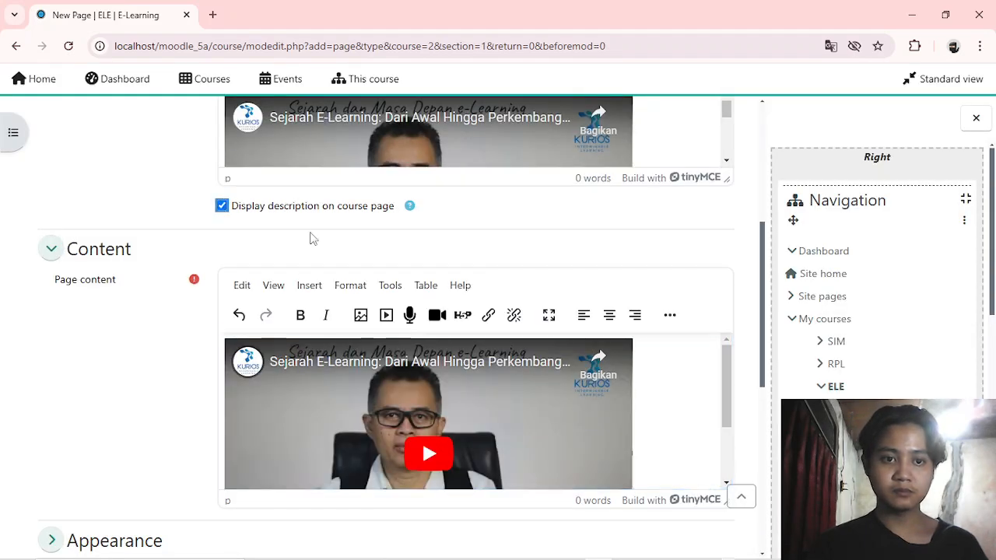
{"action": "scroll", "coordinate": [311, 236], "scroll_direction": "down", "scroll_amount": 2}
{"action": "scroll", "coordinate": [312, 237], "scroll_direction": "down", "scroll_amount": 4}
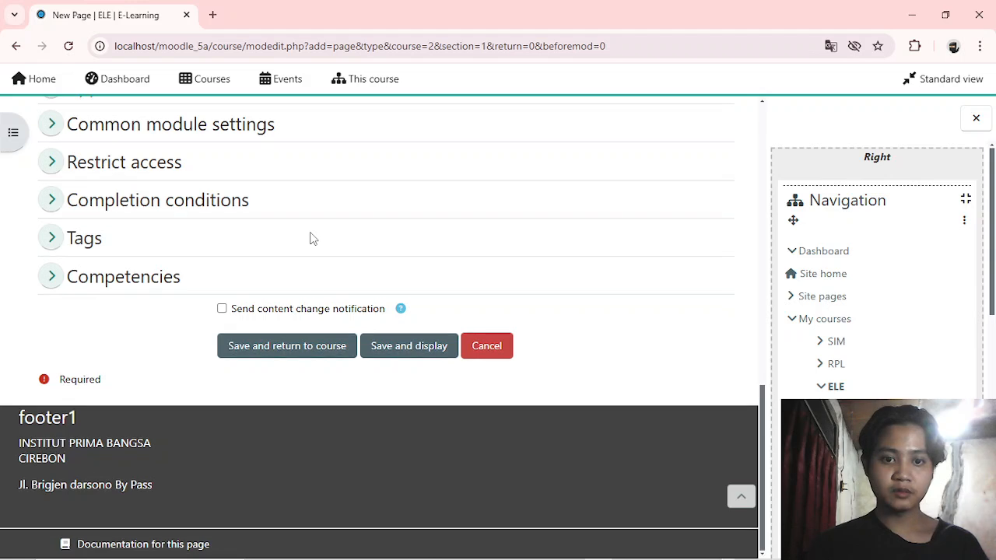
{"action": "left_click", "coordinate": [339, 350]}
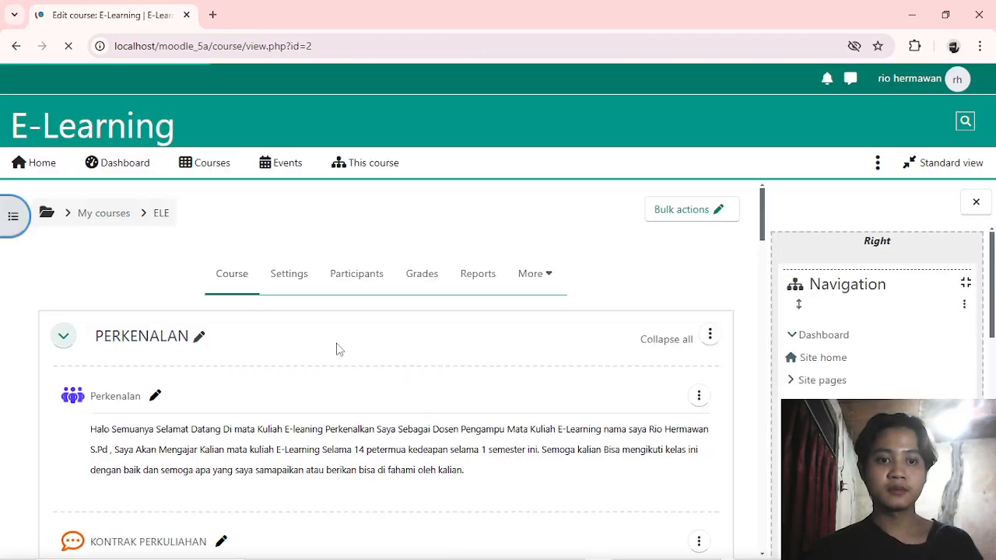
{"action": "middle_click", "coordinate": [336, 346]}
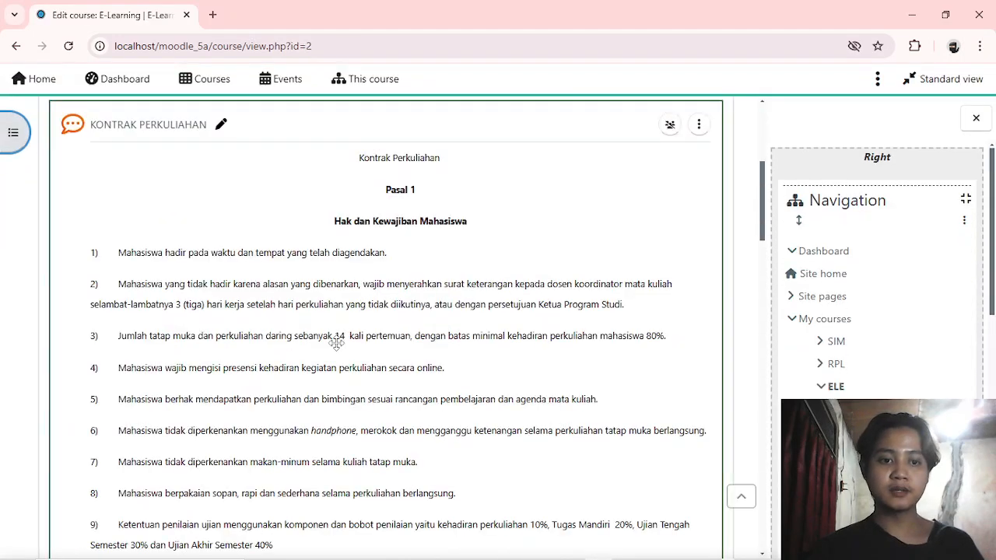
{"action": "scroll", "coordinate": [336, 349], "scroll_direction": "down", "scroll_amount": 3}
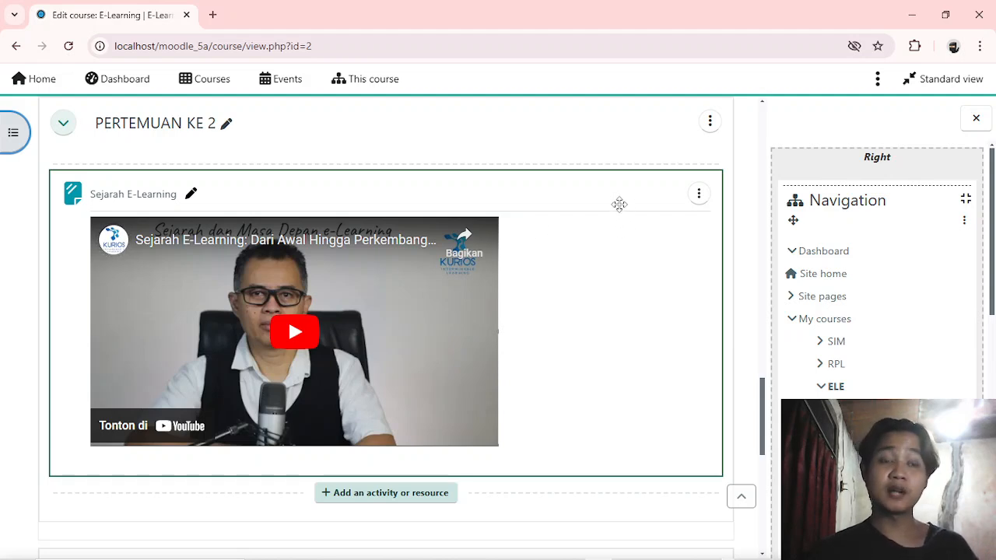
Review the course page from the lecture contract rules through PERTEMUAN KE 2 to the unnamed sections at its end
{"action": "scroll", "coordinate": [488, 167], "scroll_direction": "up", "scroll_amount": 3}
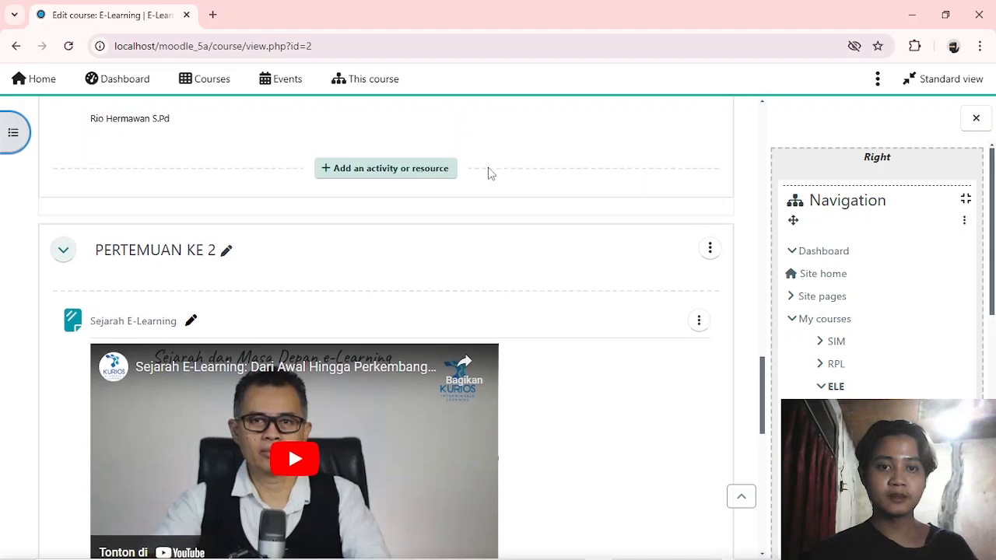
{"action": "scroll", "coordinate": [488, 168], "scroll_direction": "up", "scroll_amount": 15}
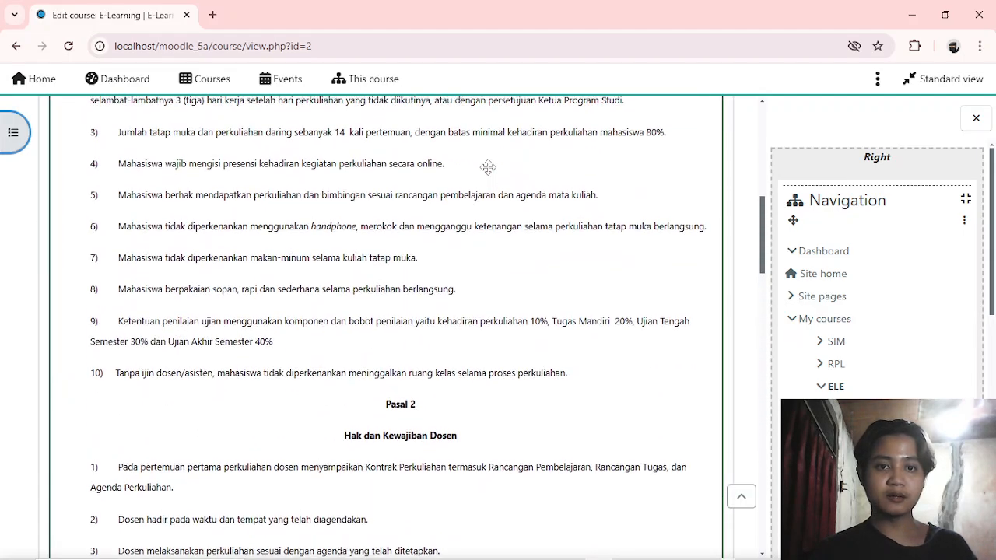
{"action": "scroll", "coordinate": [488, 168], "scroll_direction": "up", "scroll_amount": 2}
{"action": "scroll", "coordinate": [488, 167], "scroll_direction": "down", "scroll_amount": 15}
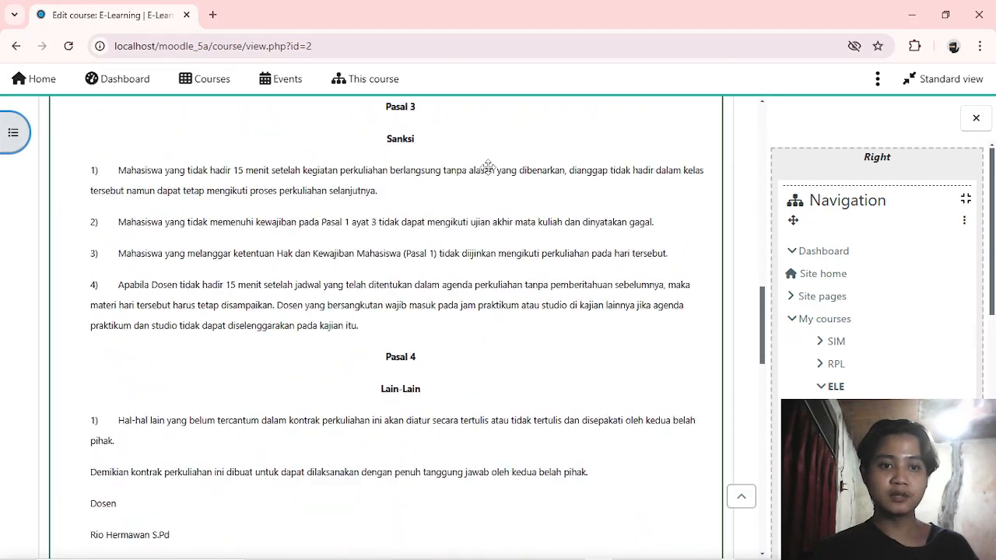
{"action": "scroll", "coordinate": [488, 167], "scroll_direction": "down", "scroll_amount": 3}
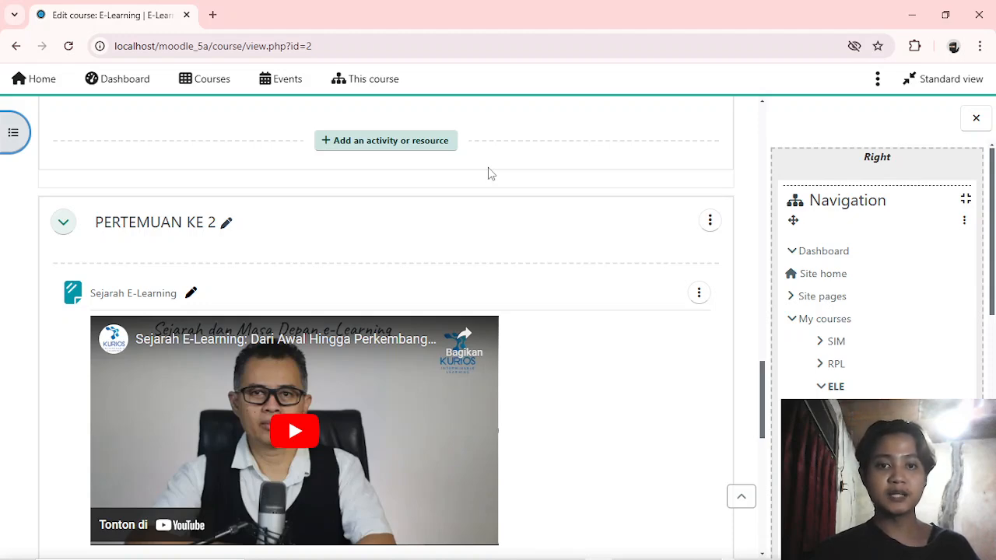
{"action": "scroll", "coordinate": [489, 167], "scroll_direction": "down", "scroll_amount": 6}
{"action": "scroll", "coordinate": [488, 167], "scroll_direction": "down", "scroll_amount": 2}
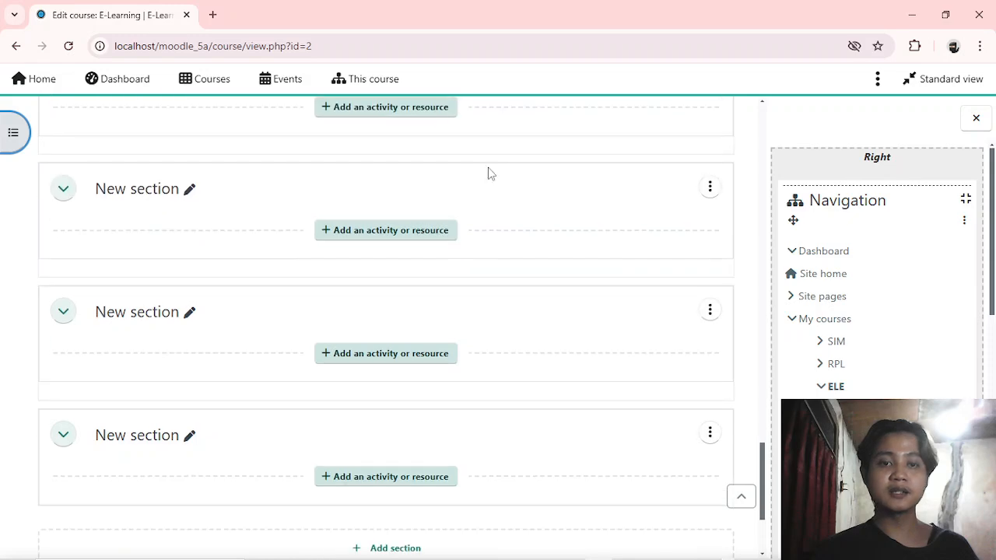
{"action": "scroll", "coordinate": [489, 172], "scroll_direction": "down", "scroll_amount": 3}
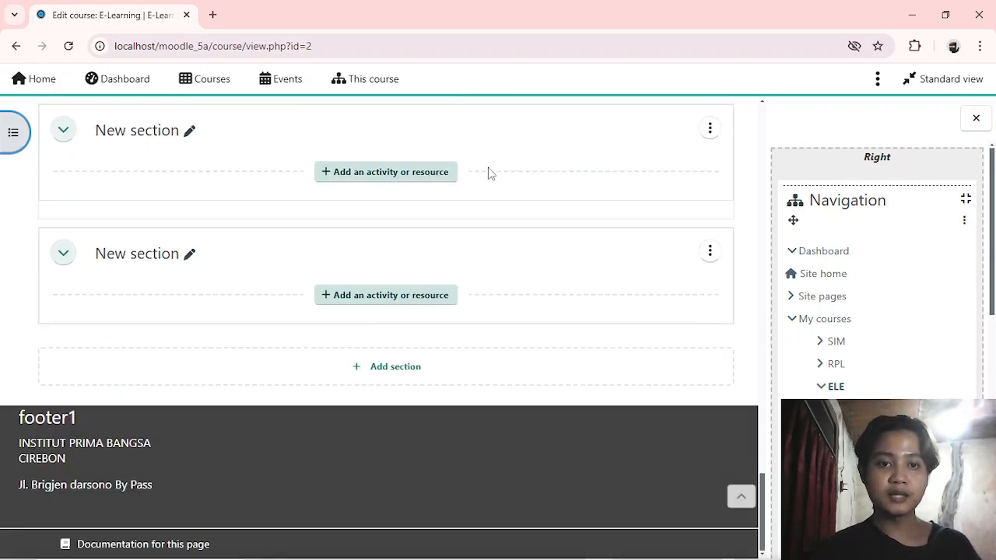
Rename the first unnamed section after PERTEMUAN KE 2 as "PERTEMUAN KE 3"
{"action": "scroll", "coordinate": [489, 172], "scroll_direction": "up", "scroll_amount": 3}
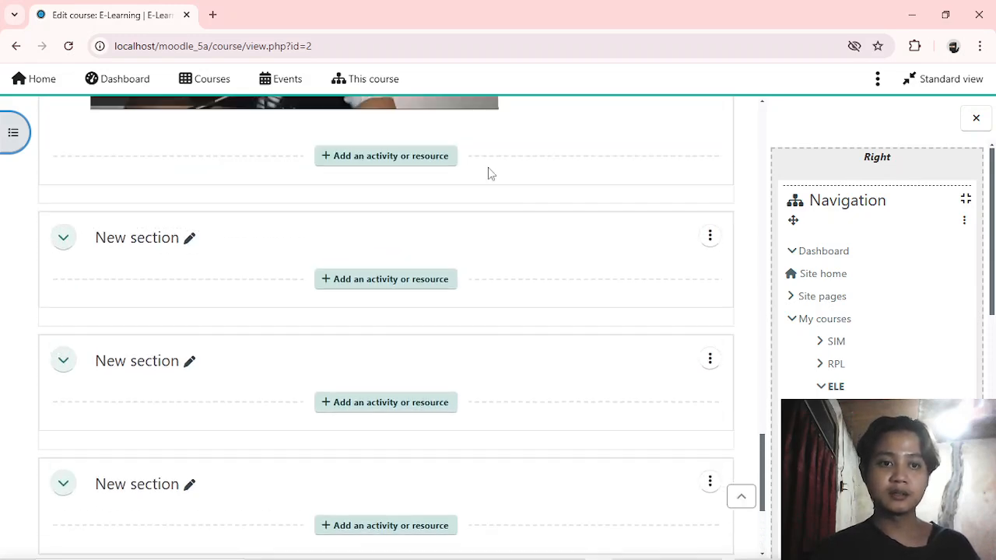
{"action": "left_click", "coordinate": [147, 240]}
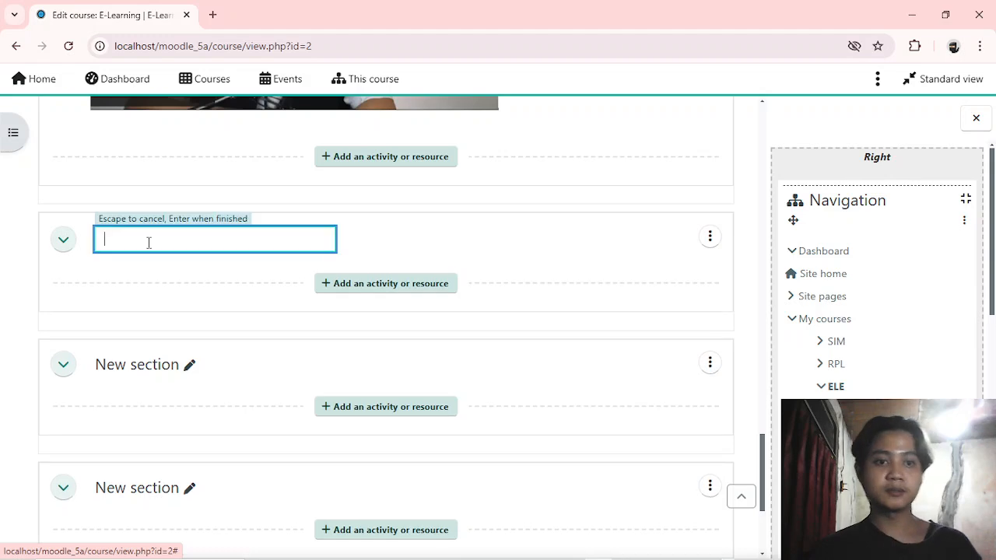
{"action": "type", "text": "P"}
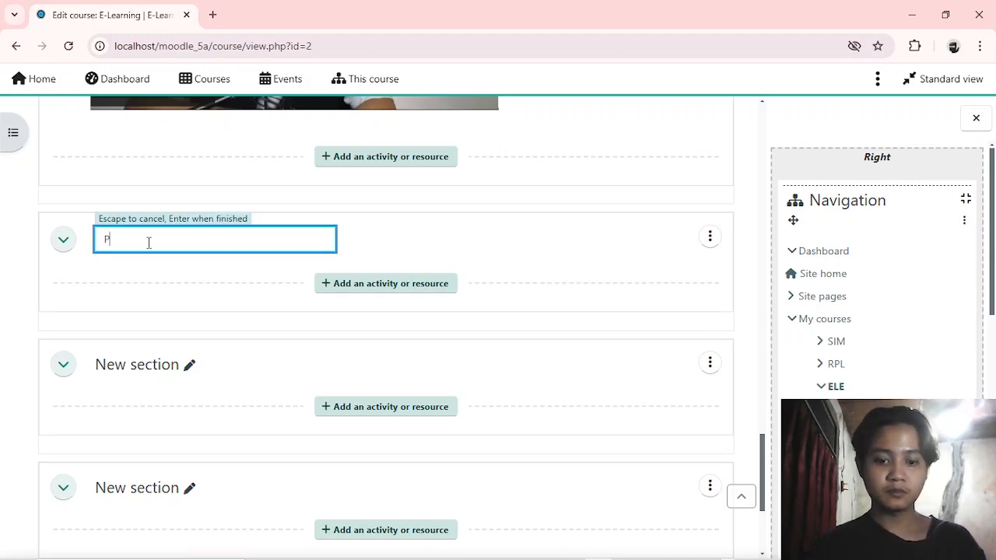
{"action": "type", "text": "ERTEMUAN"}
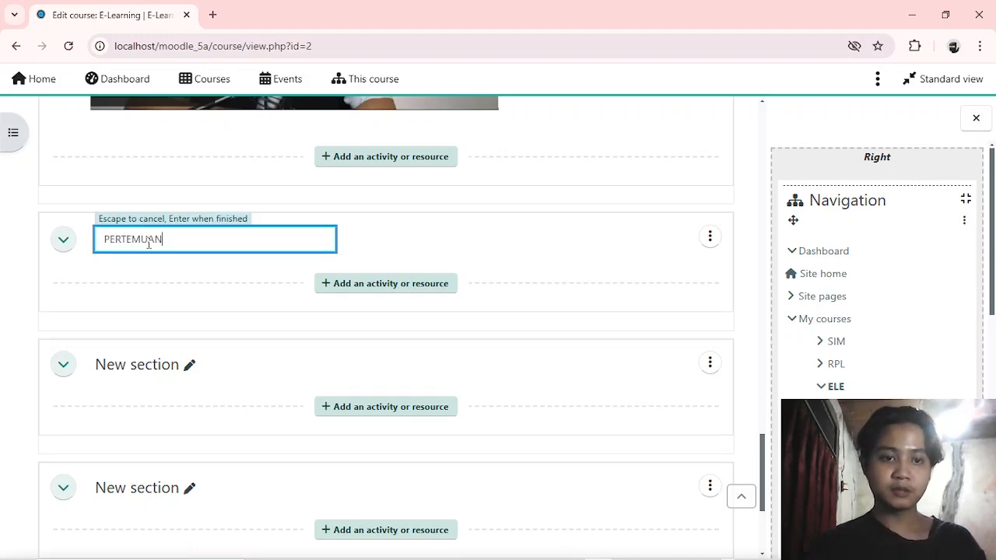
{"action": "type", "text": " KE 3"}
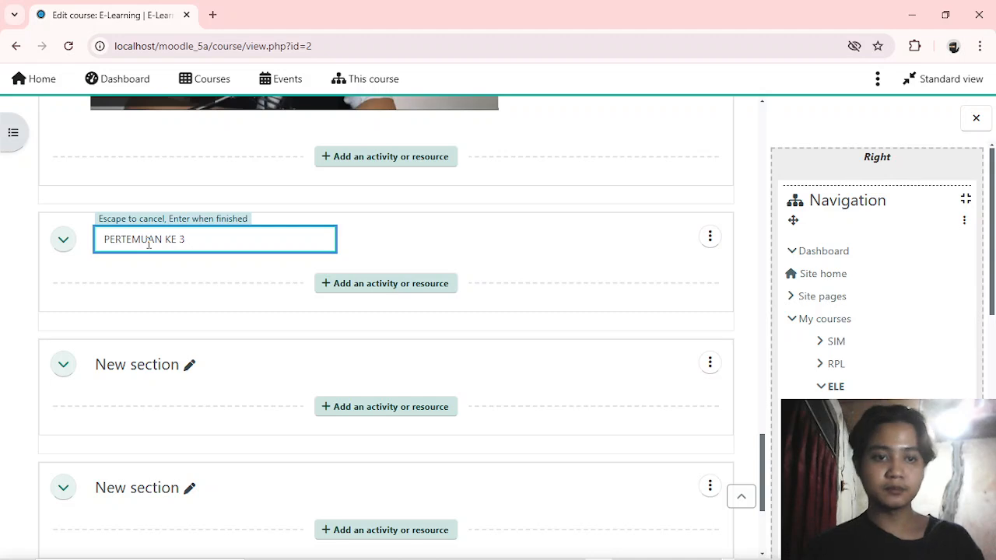
{"action": "key", "text": "Return"}
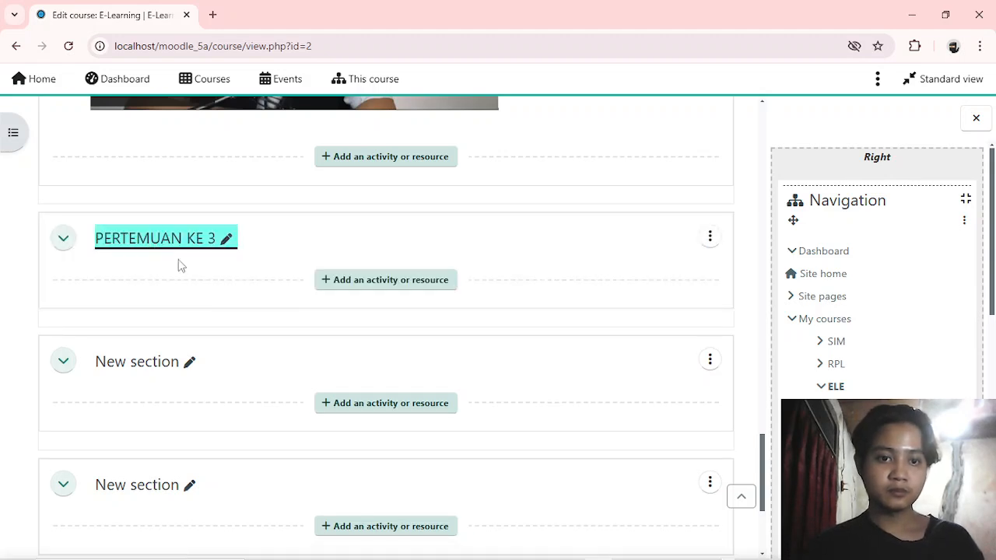
Start a new Assignment activity in the PERTEMUAN KE 3 section and name it "TUGAS PERTEMUAN KE-2"
{"action": "left_click", "coordinate": [350, 288]}
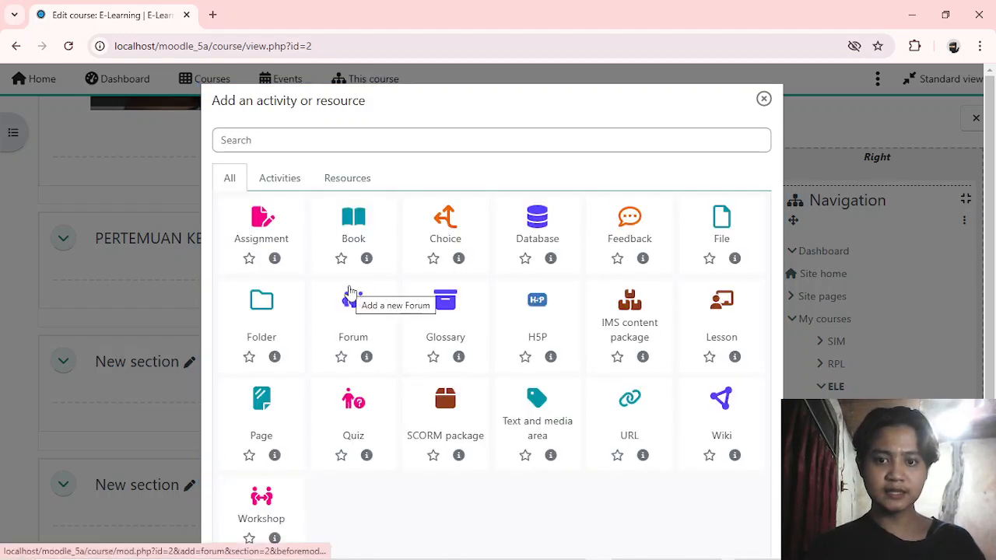
{"action": "left_click", "coordinate": [263, 223]}
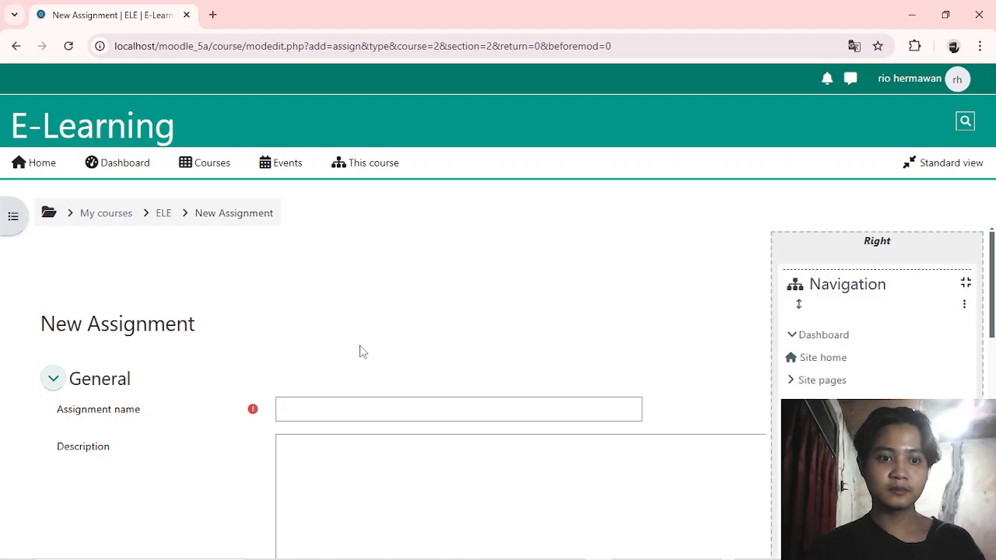
{"action": "scroll", "coordinate": [359, 352], "scroll_direction": "down", "scroll_amount": 2}
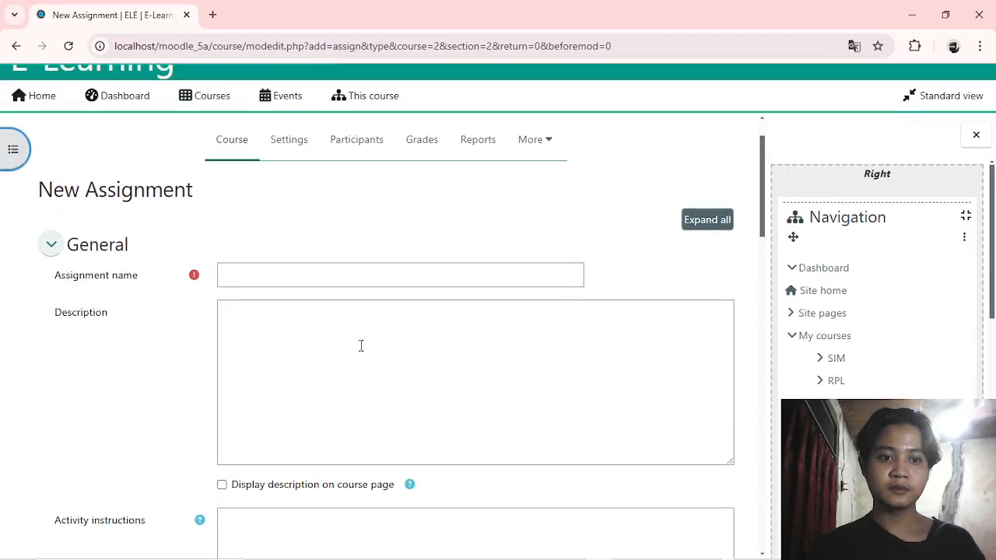
{"action": "left_click", "coordinate": [328, 276]}
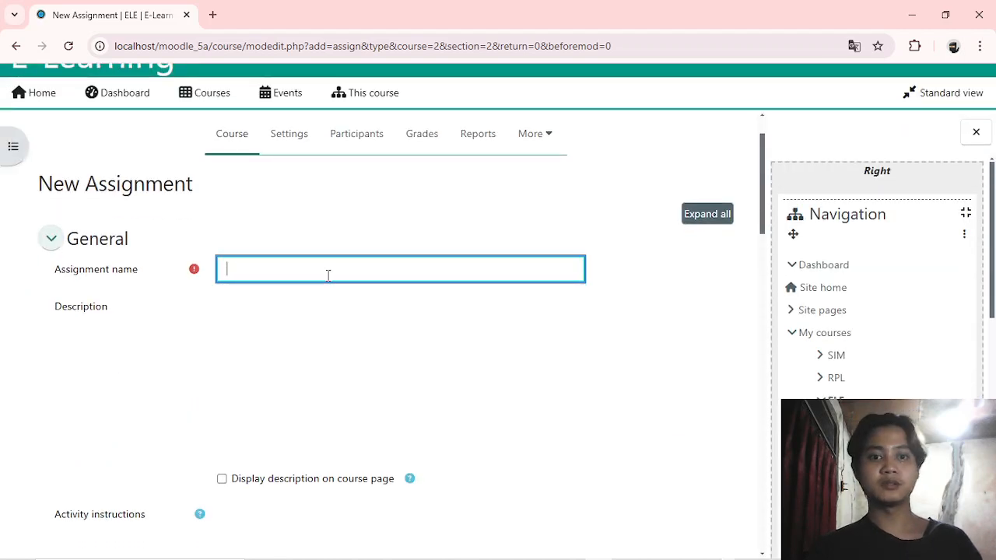
{"action": "type", "text": "TU"}
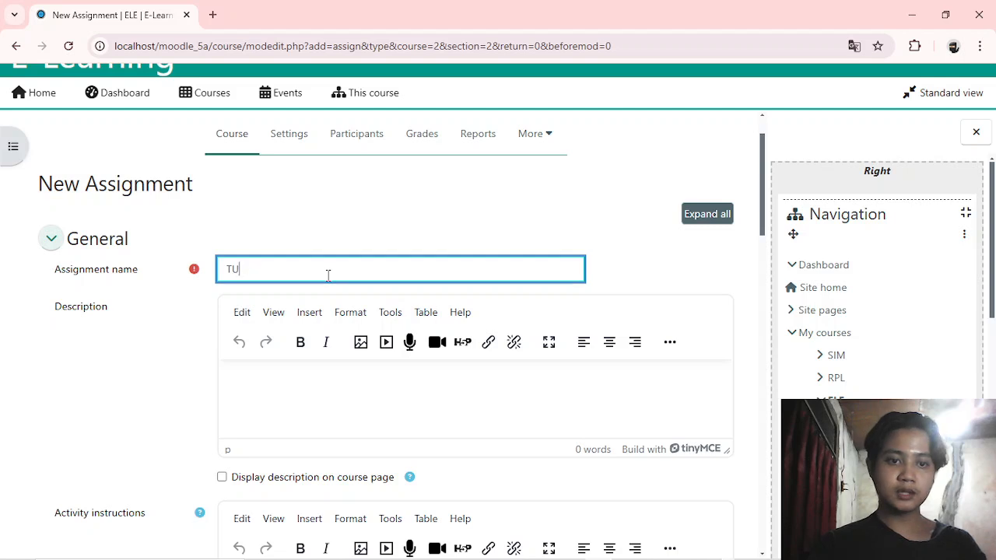
{"action": "type", "text": "ASGAS "}
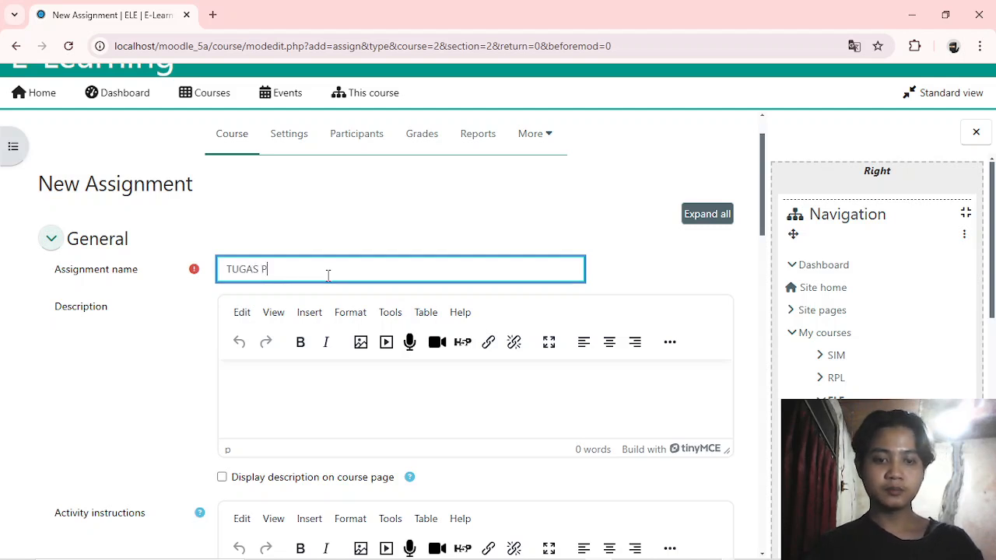
{"action": "type", "text": "PT"}
{"action": "type", "text": "RTEMUAN KE"}
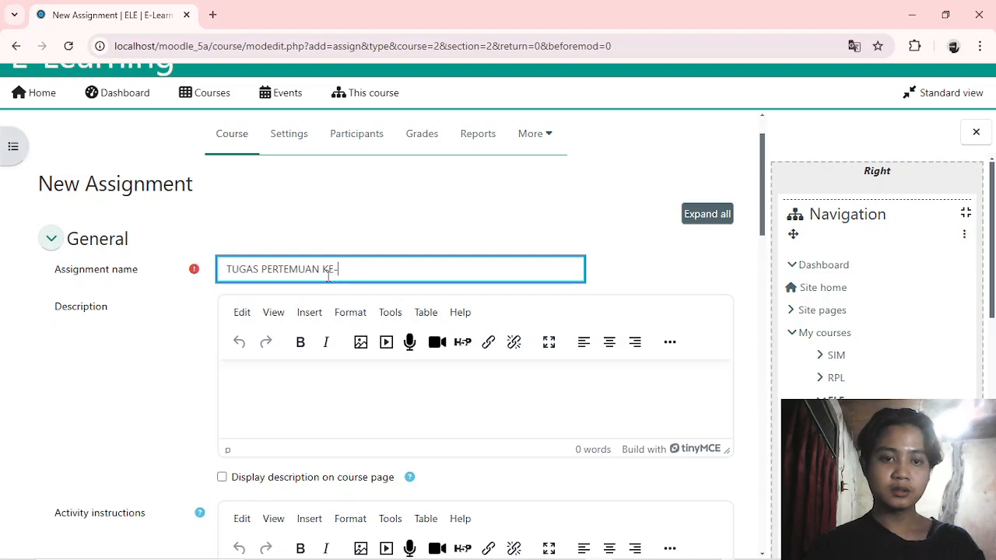
{"action": "type", "text": "-2"}
Enter the assignment's activity instructions as "Buatlah Resume dari Materi yang dikirim ini, dengan format file PDF."
{"action": "scroll", "coordinate": [327, 278], "scroll_direction": "down", "scroll_amount": 2}
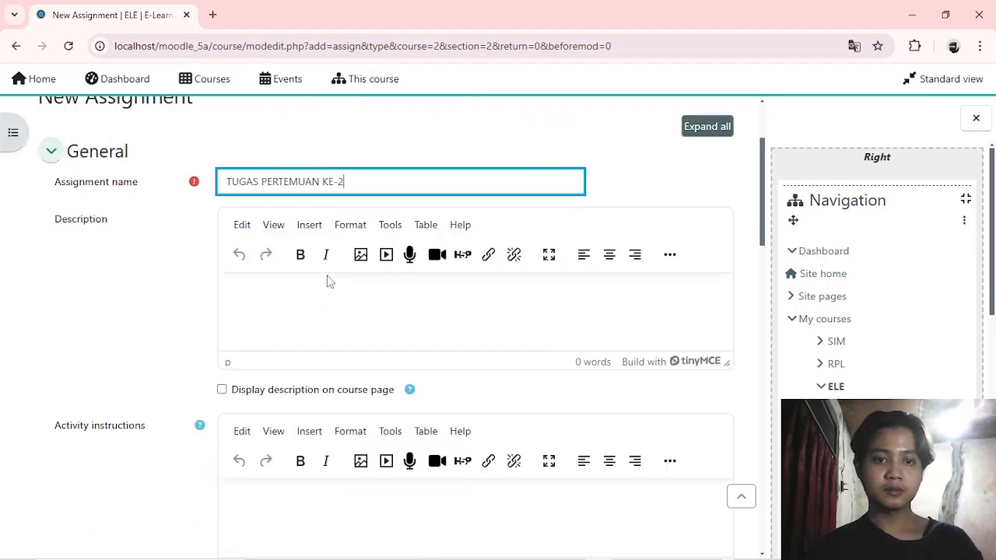
{"action": "scroll", "coordinate": [315, 232], "scroll_direction": "down", "scroll_amount": 2}
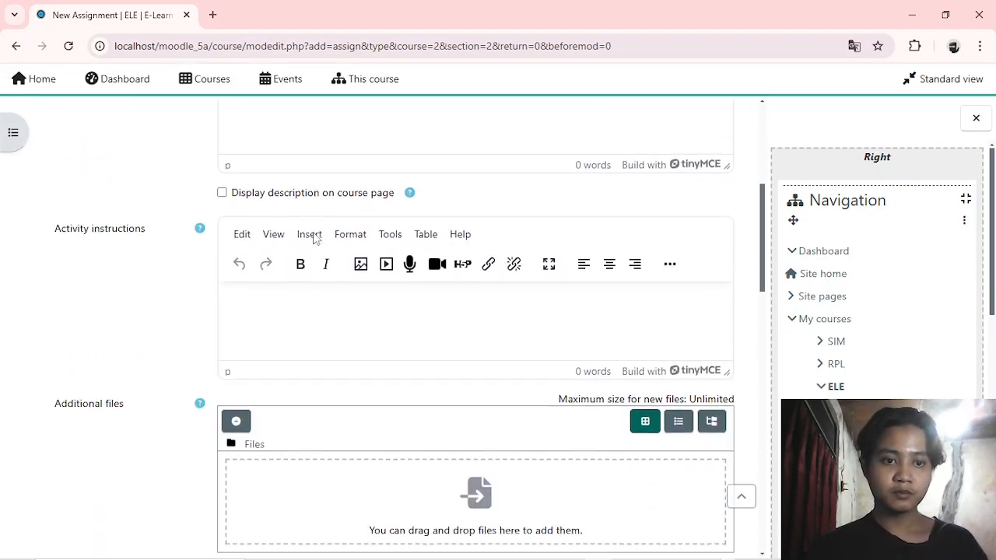
{"action": "left_click", "coordinate": [310, 287]}
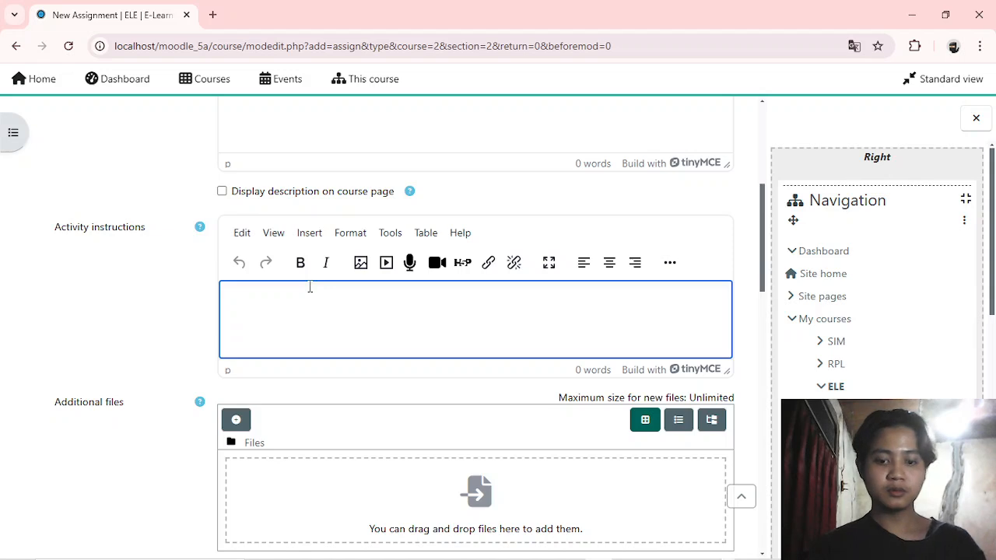
{"action": "type", "text": "Buatlah"}
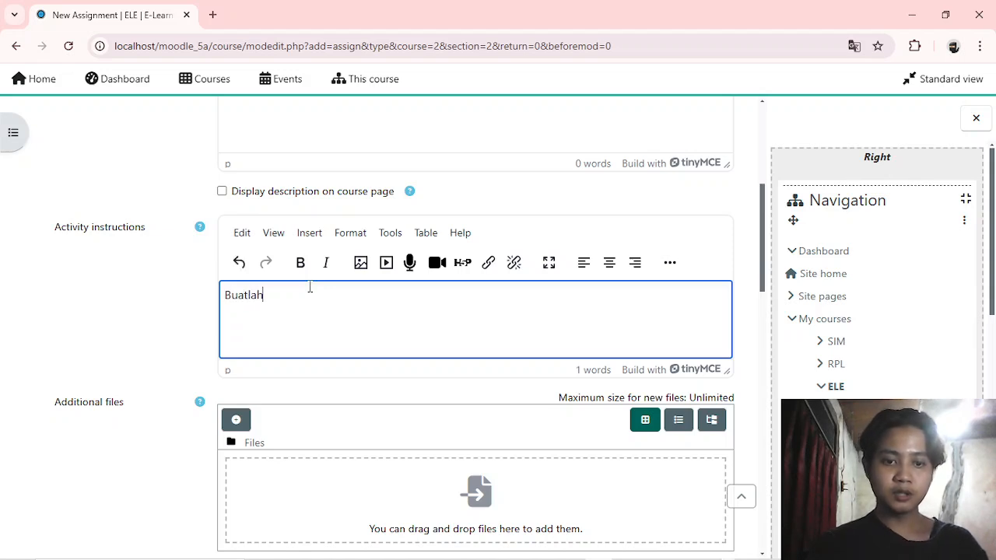
{"action": "type", "text": " Resu"}
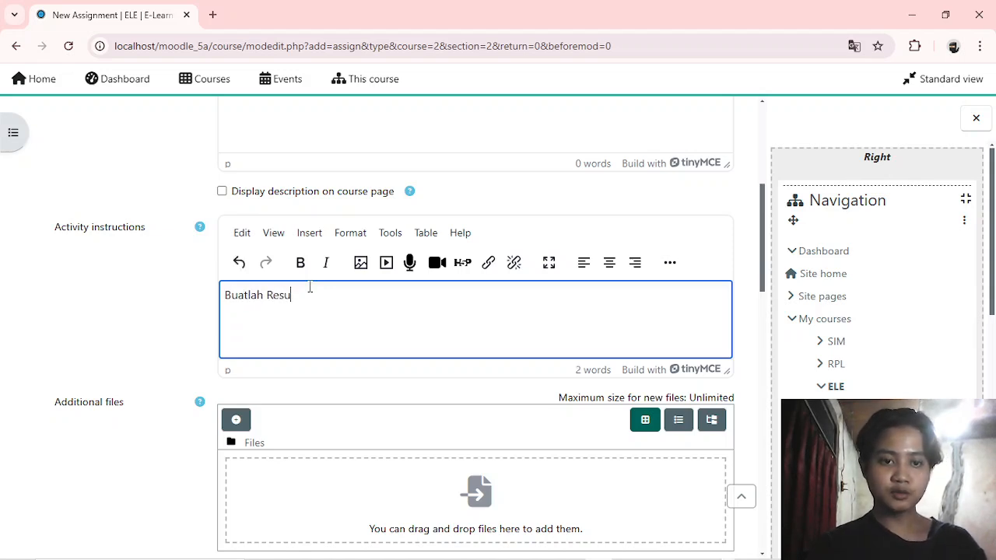
{"action": "type", "text": "me dari "}
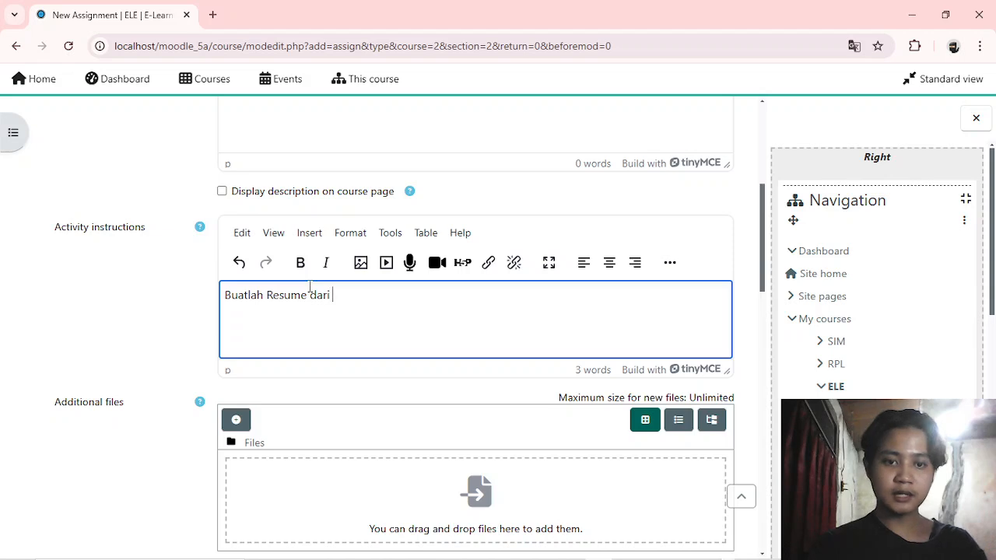
{"action": "type", "text": "Mate"}
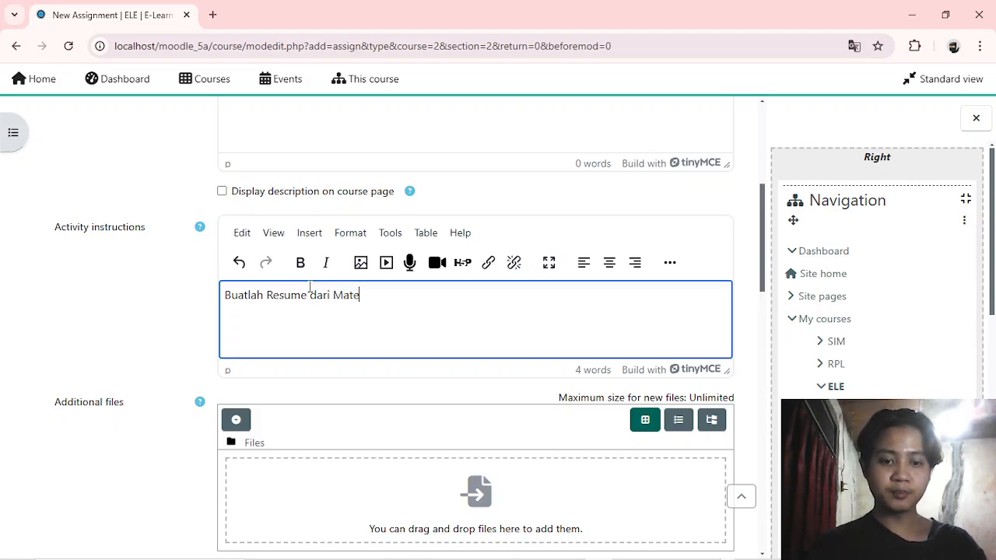
{"action": "type", "text": "ri"}
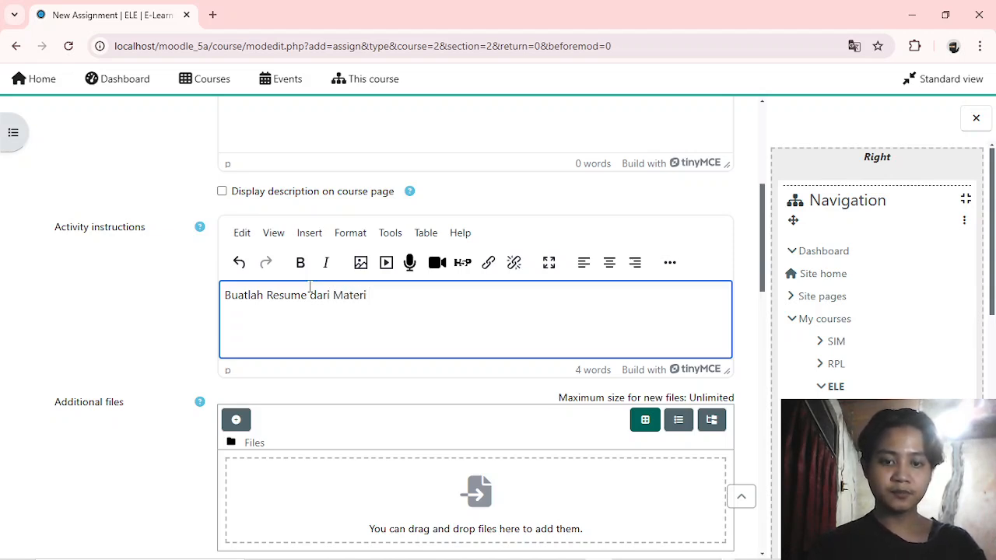
{"action": "type", "text": " yang di"}
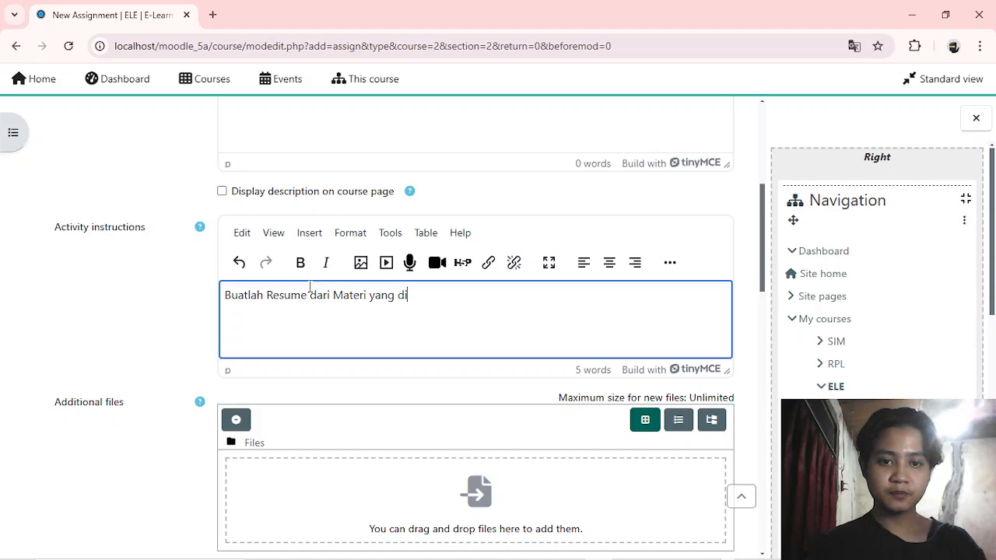
{"action": "type", "text": "kirim ini"}
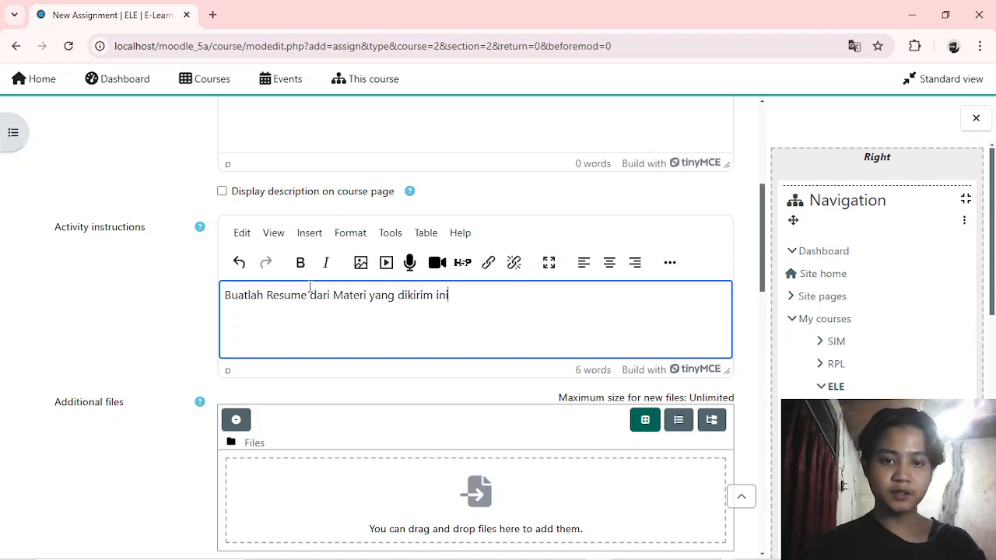
{"action": "scroll", "coordinate": [312, 292], "scroll_direction": "down", "scroll_amount": 1}
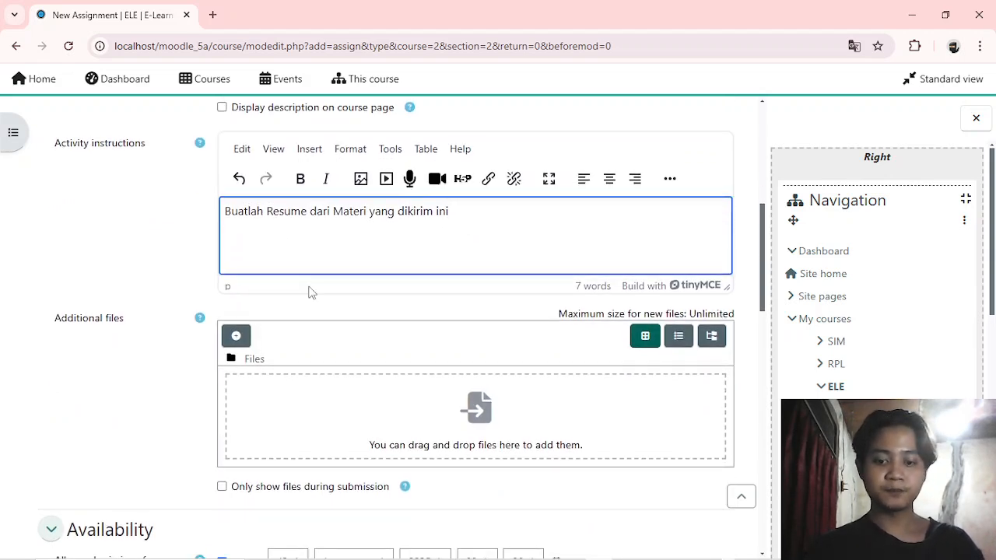
{"action": "type", "text": ", "}
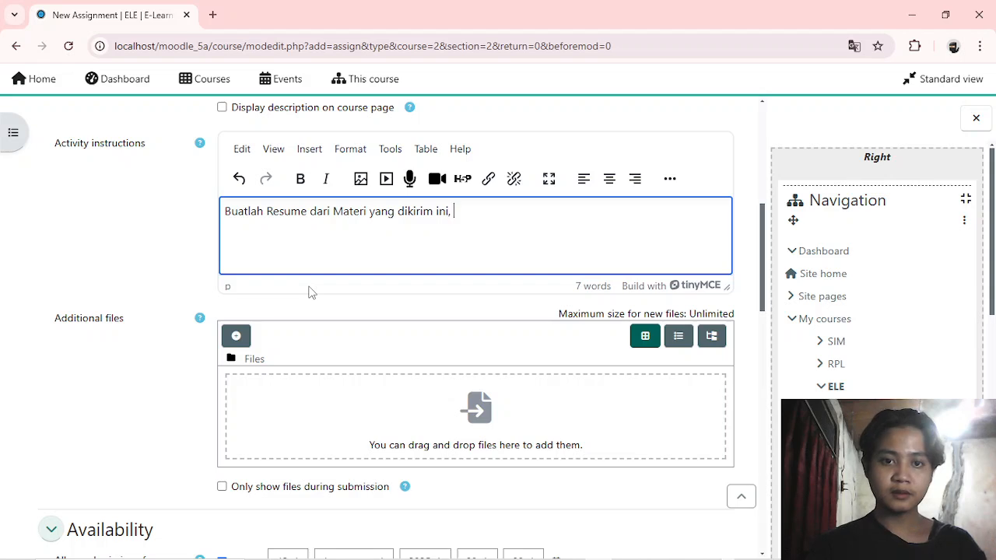
{"action": "type", "text": "dengan form"}
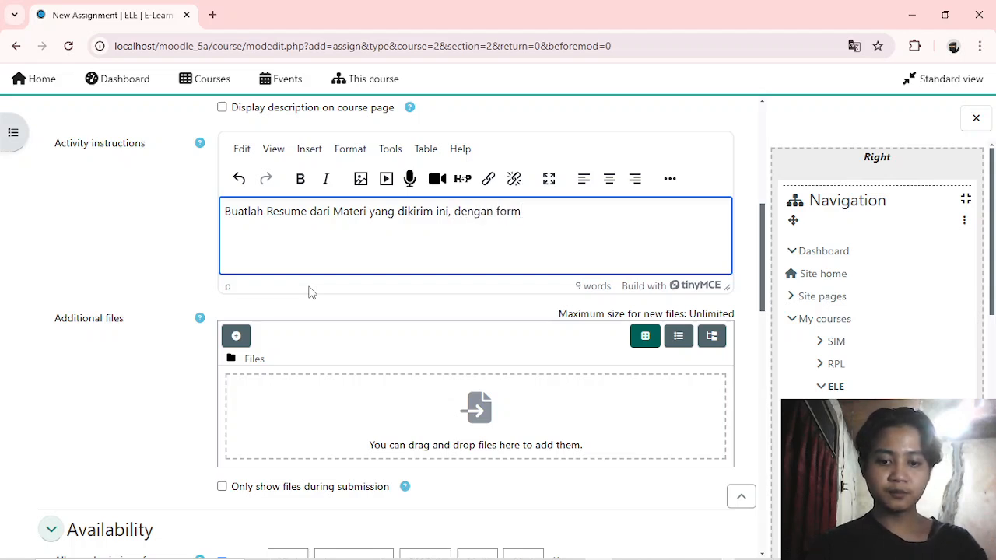
{"action": "type", "text": "at fi"}
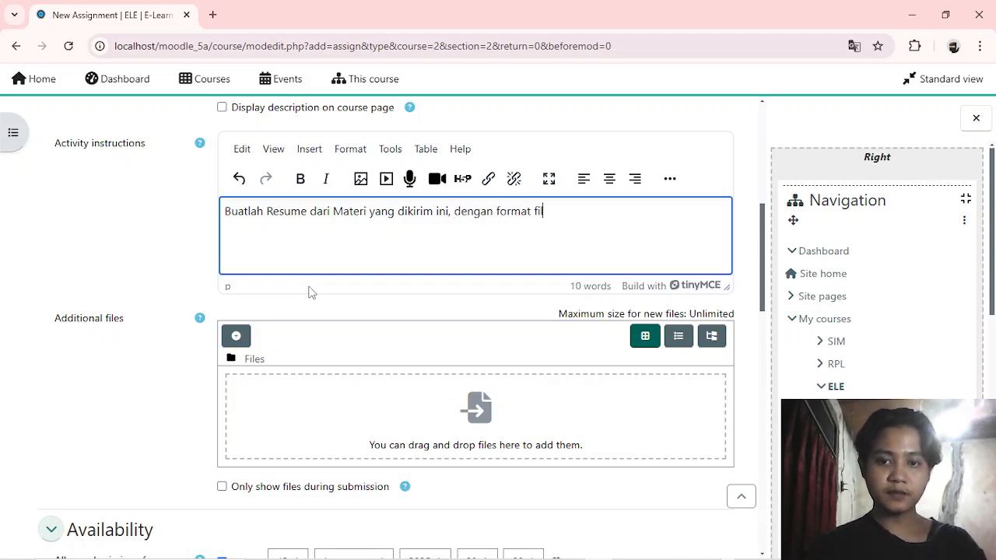
{"action": "type", "text": "le P"}
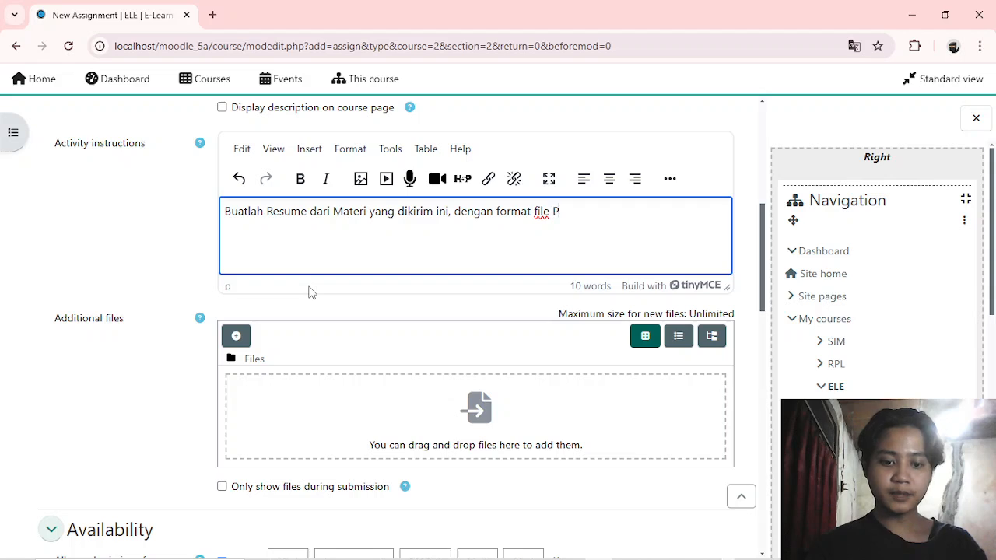
{"action": "type", "text": "DF."}
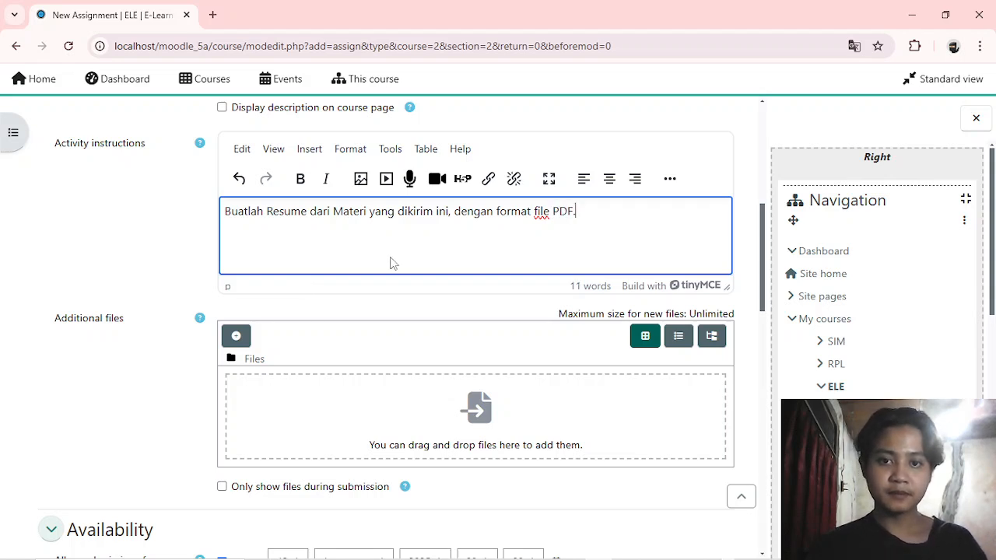
Upload the Word document "Unit 9 Computer In Education" from the Dokumen folder as the assignment's additional file
{"action": "scroll", "coordinate": [389, 263], "scroll_direction": "down", "scroll_amount": 2}
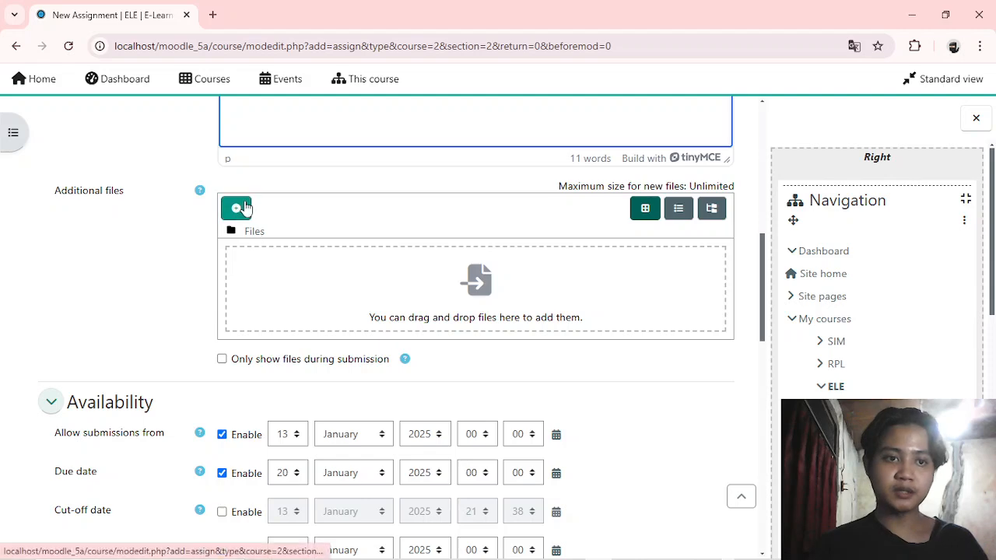
{"action": "left_click", "coordinate": [238, 207]}
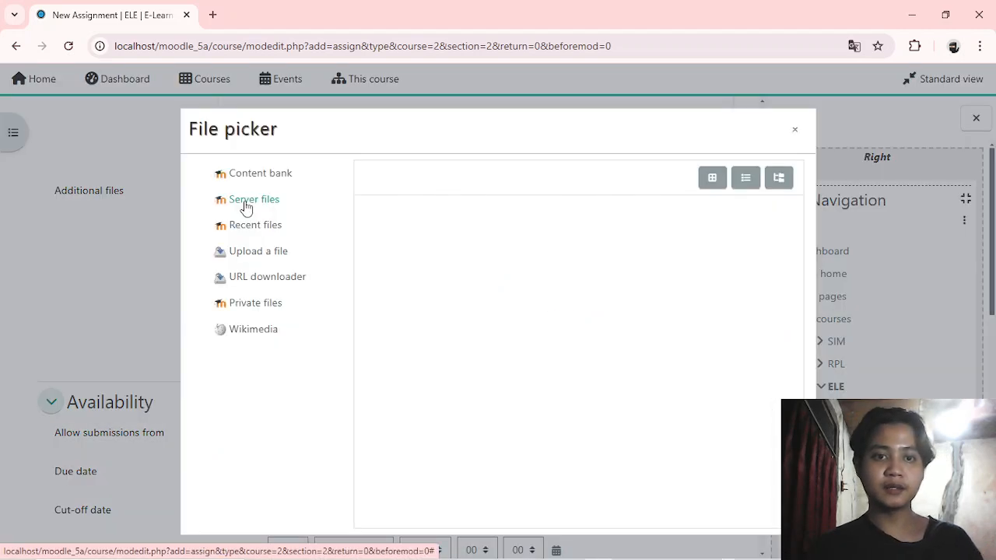
{"action": "left_click", "coordinate": [270, 250]}
{"action": "left_click", "coordinate": [397, 257]}
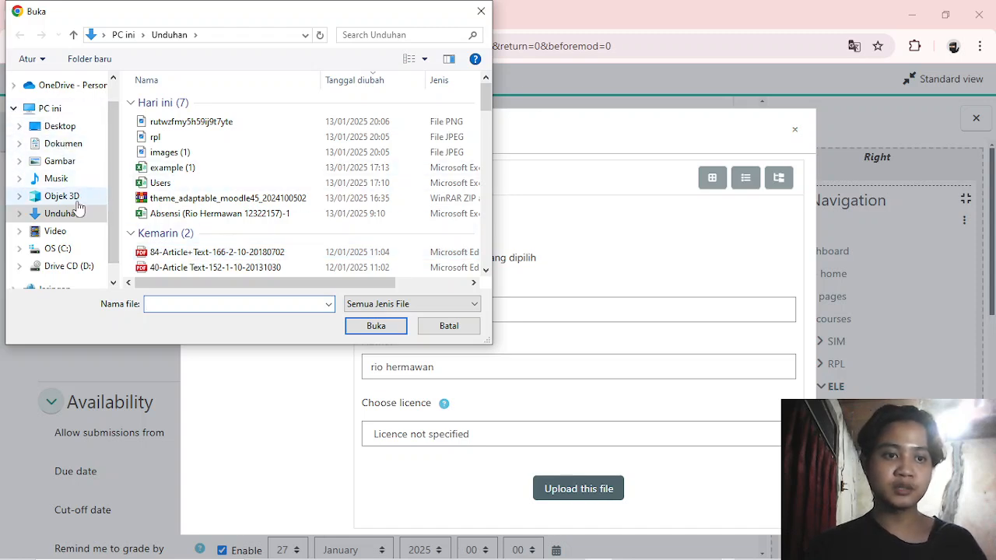
{"action": "left_click", "coordinate": [74, 150]}
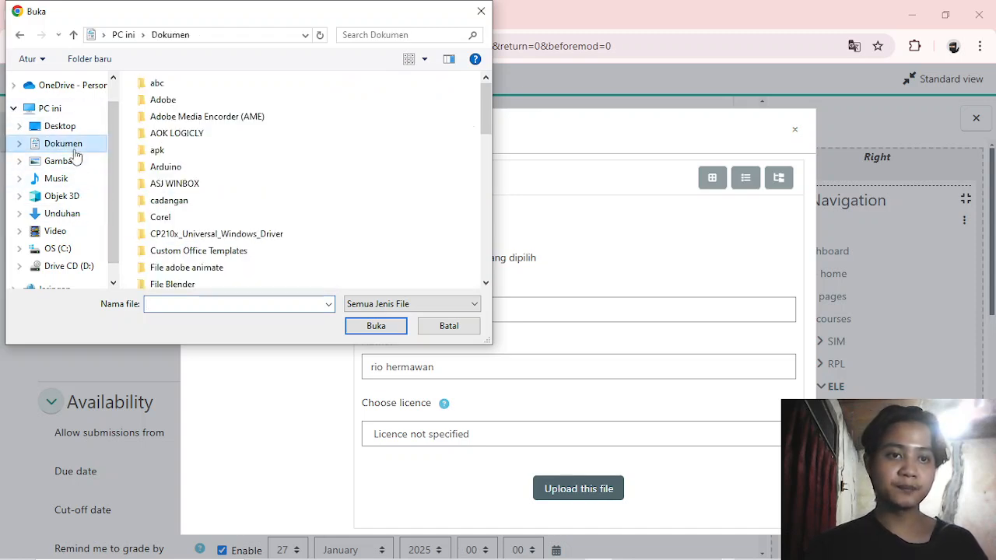
{"action": "scroll", "coordinate": [233, 168], "scroll_direction": "down", "scroll_amount": 10}
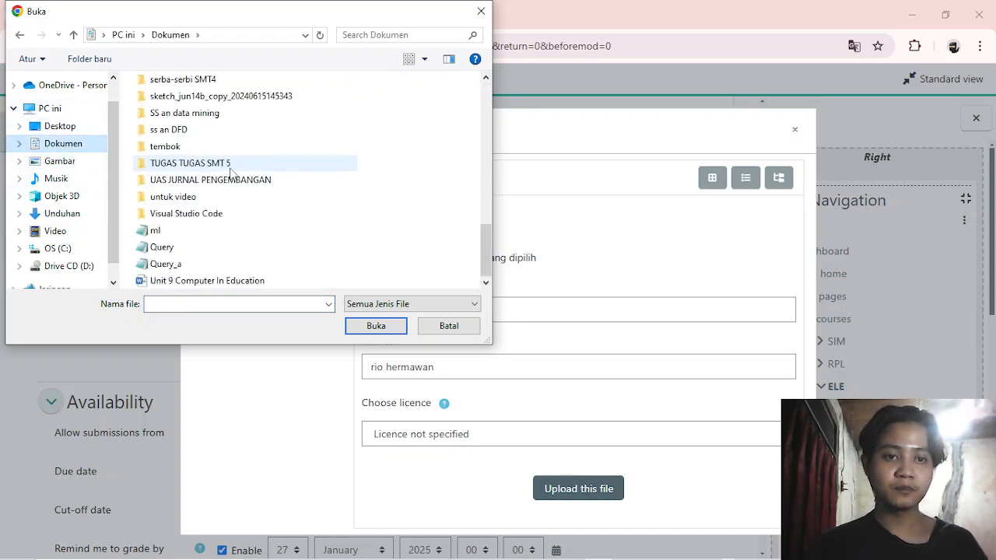
{"action": "left_click", "coordinate": [256, 282]}
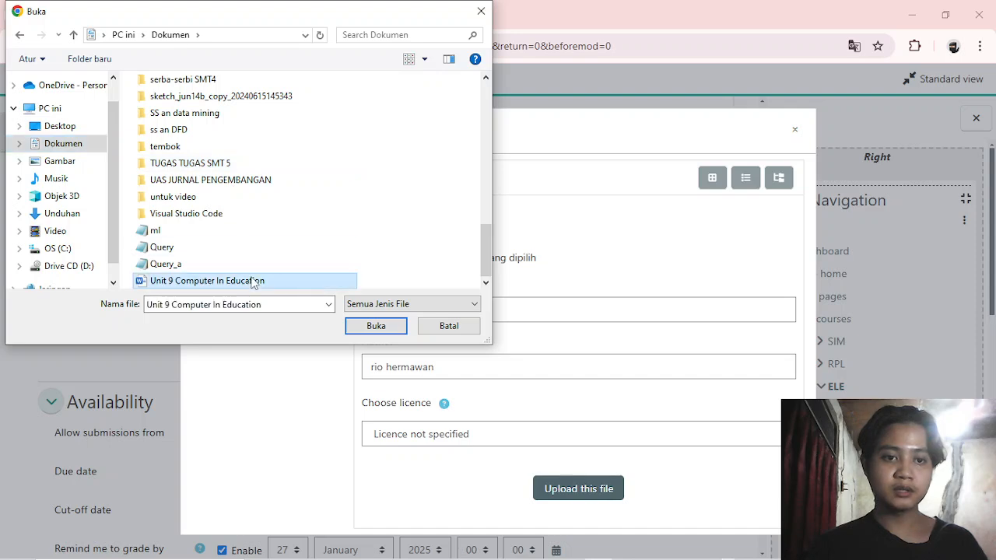
{"action": "left_click", "coordinate": [363, 326]}
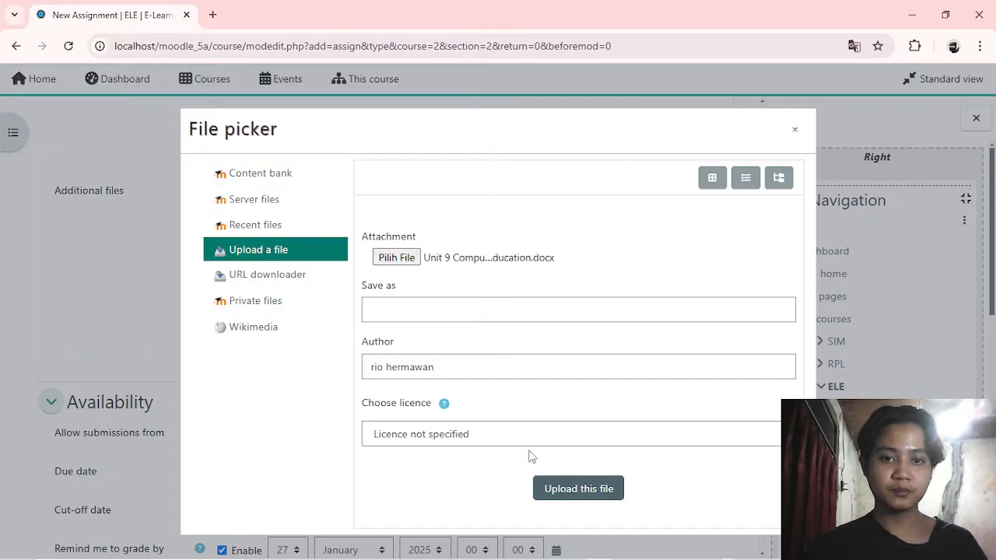
{"action": "left_click", "coordinate": [568, 488]}
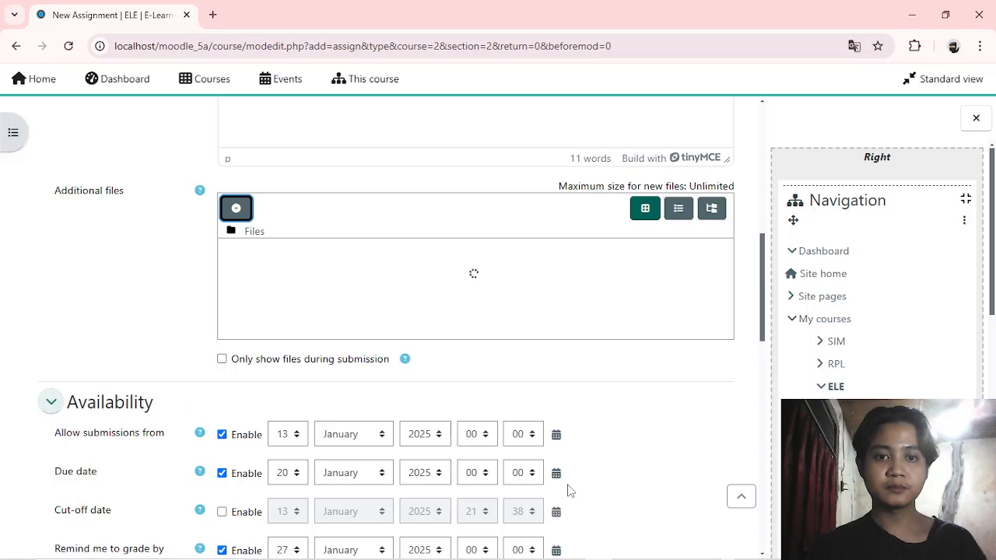
Check the assignment's availability and submission settings, then save the assignment and return to the course
{"action": "scroll", "coordinate": [521, 299], "scroll_direction": "down", "scroll_amount": 3}
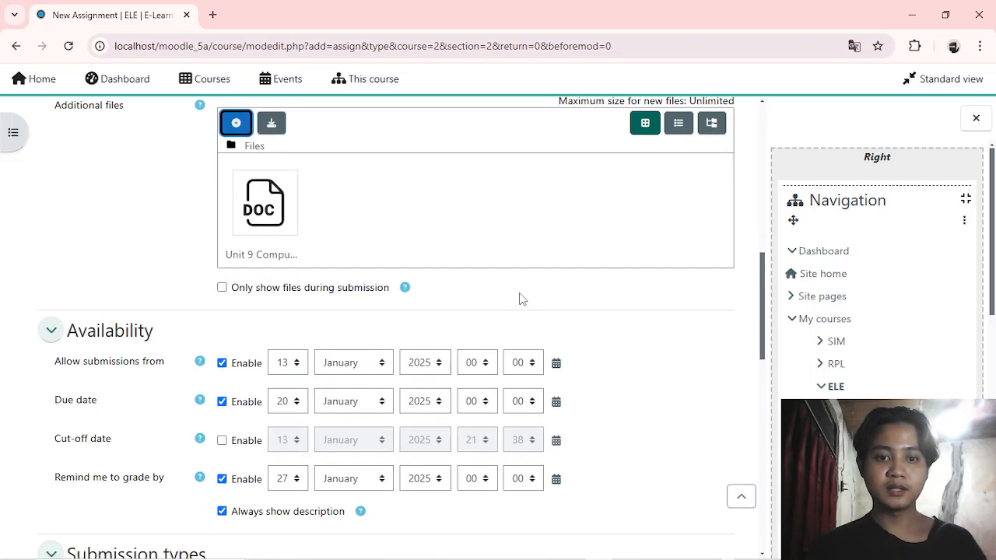
{"action": "scroll", "coordinate": [156, 202], "scroll_direction": "down", "scroll_amount": 1}
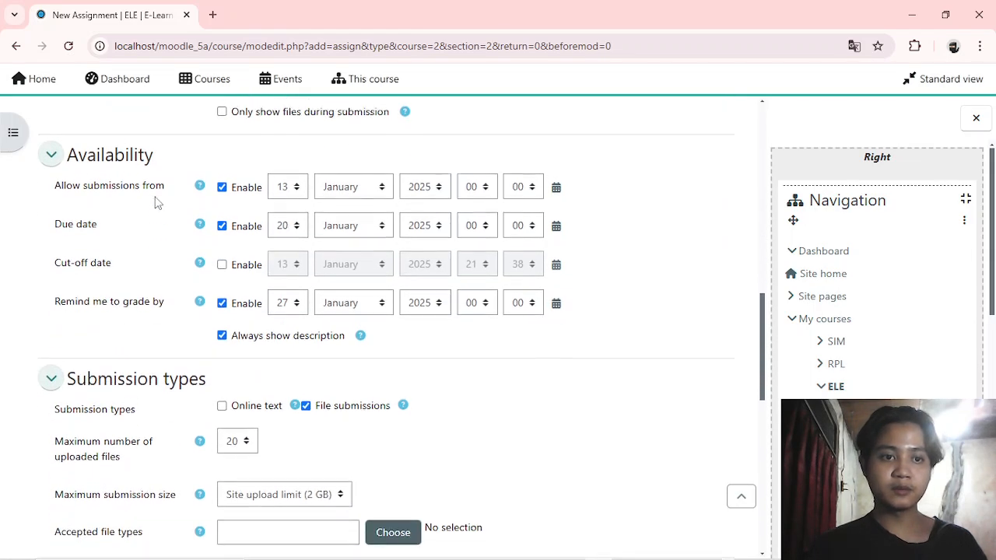
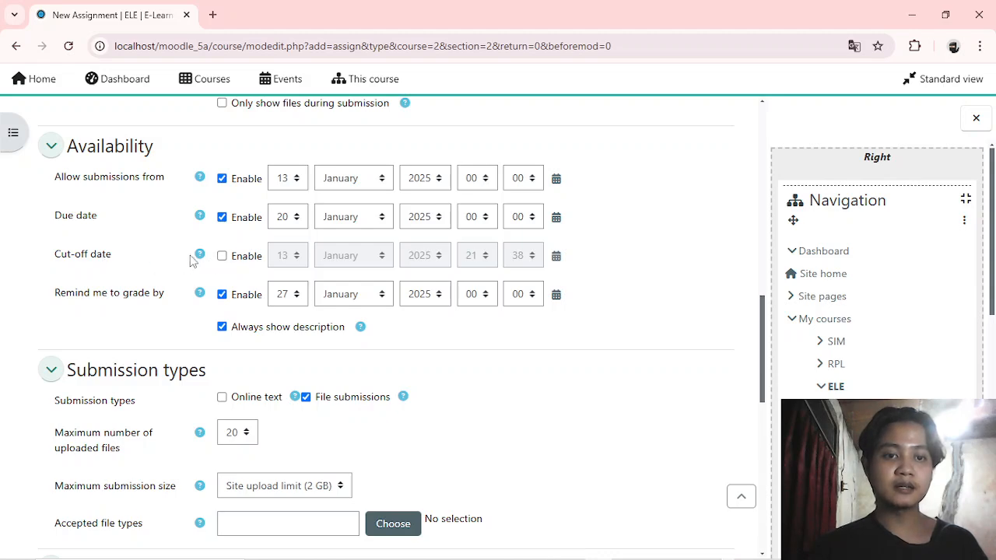
{"action": "scroll", "coordinate": [185, 251], "scroll_direction": "down", "scroll_amount": 2}
{"action": "scroll", "coordinate": [185, 251], "scroll_direction": "down", "scroll_amount": 7}
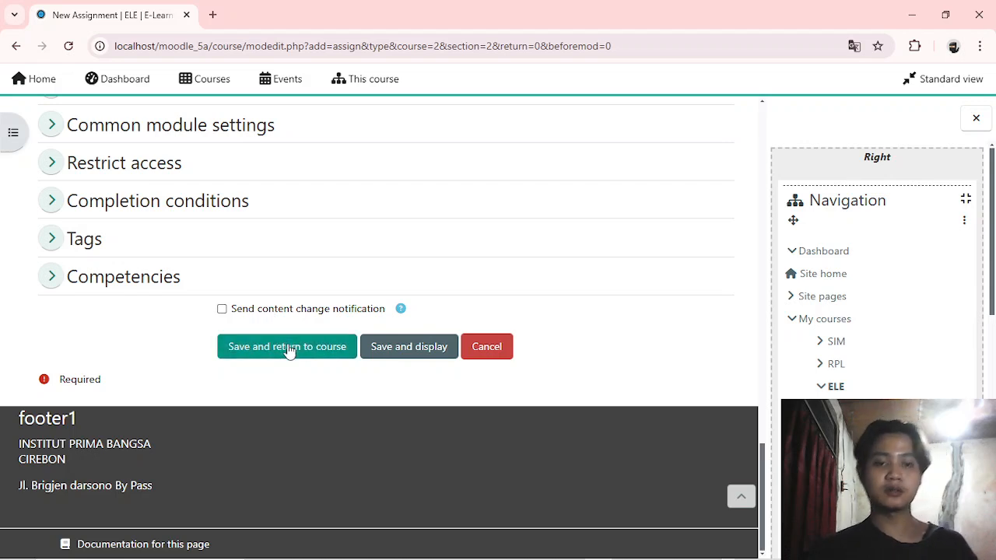
{"action": "left_click", "coordinate": [288, 350]}
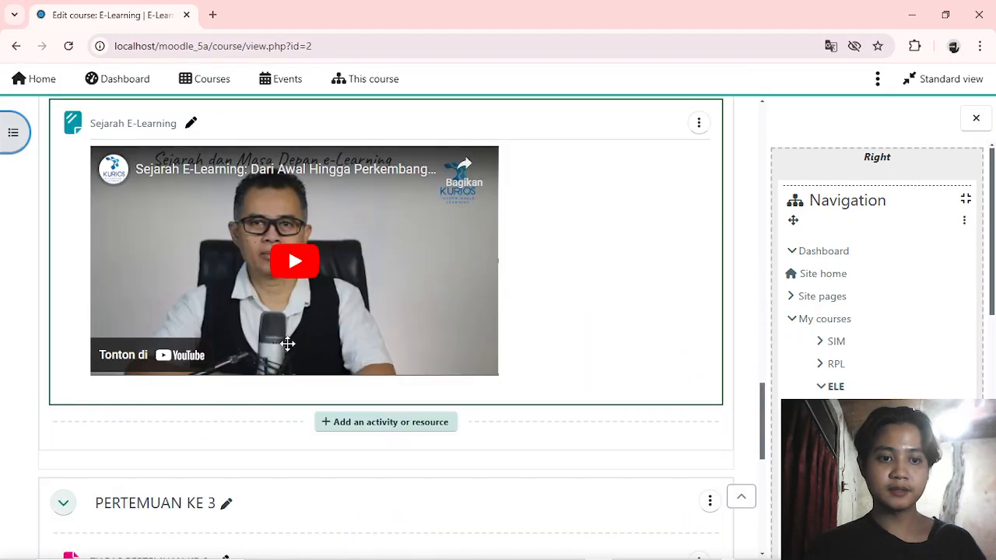
Rename the last unnamed section of the course as "UAS E-LEARNING"
{"action": "scroll", "coordinate": [288, 343], "scroll_direction": "down", "scroll_amount": 4}
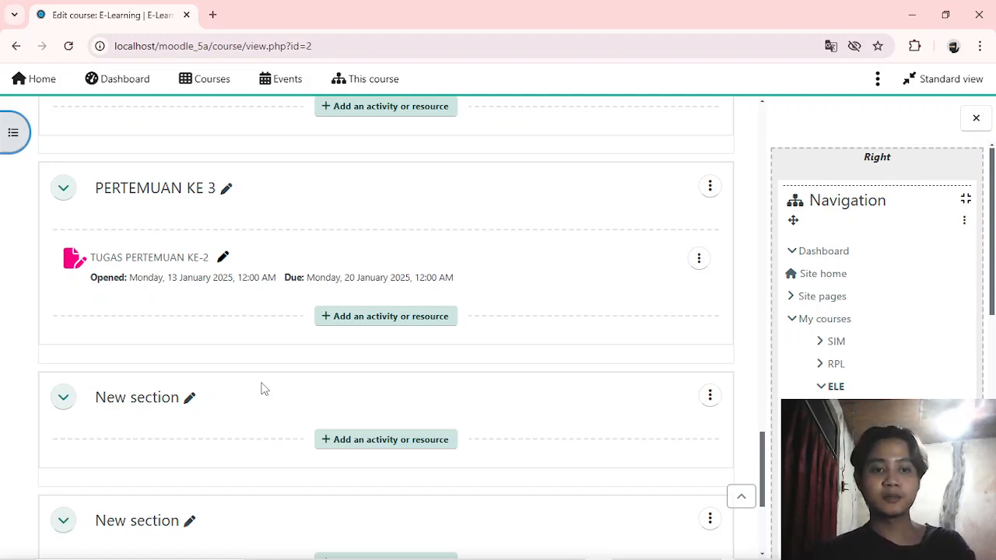
{"action": "scroll", "coordinate": [263, 389], "scroll_direction": "down", "scroll_amount": 3}
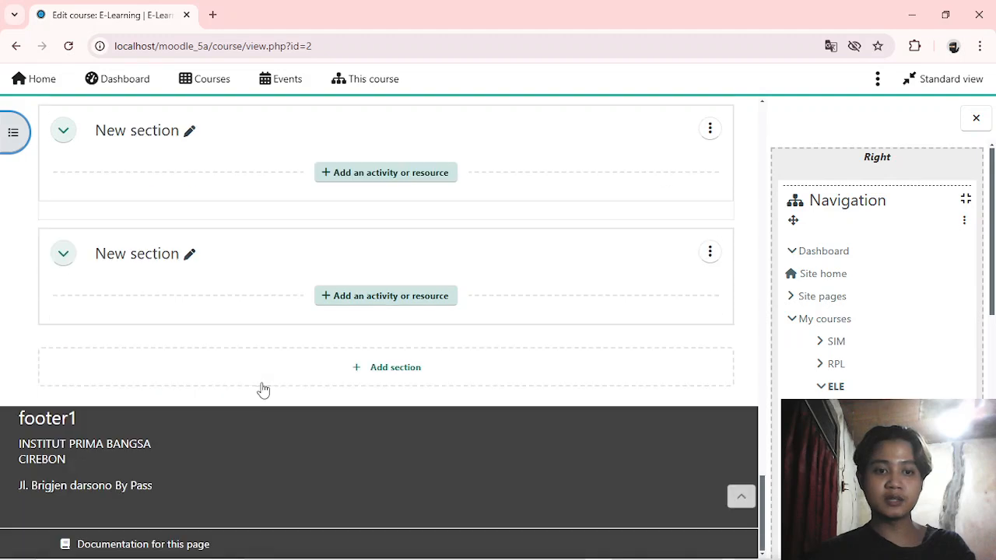
{"action": "left_click", "coordinate": [139, 266]}
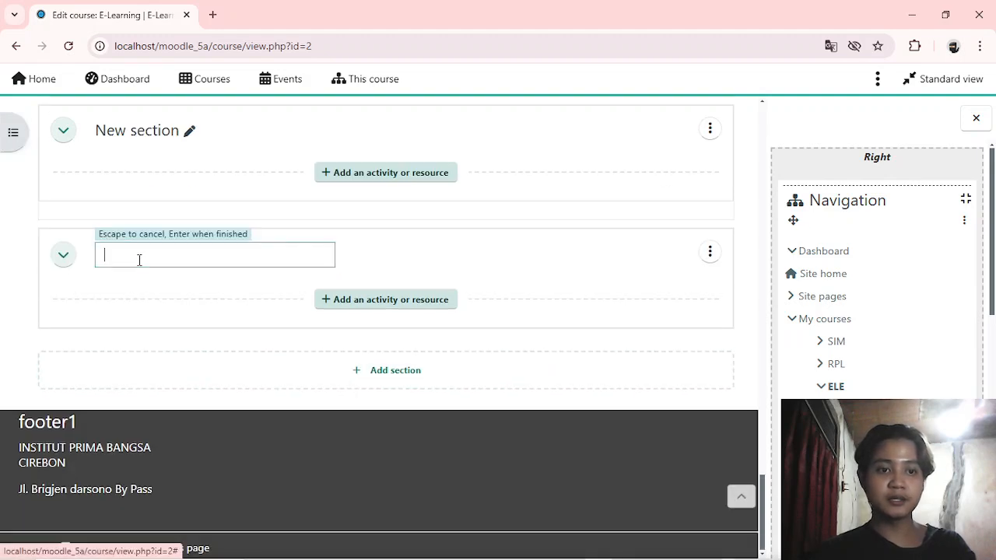
{"action": "type", "text": "UAS "}
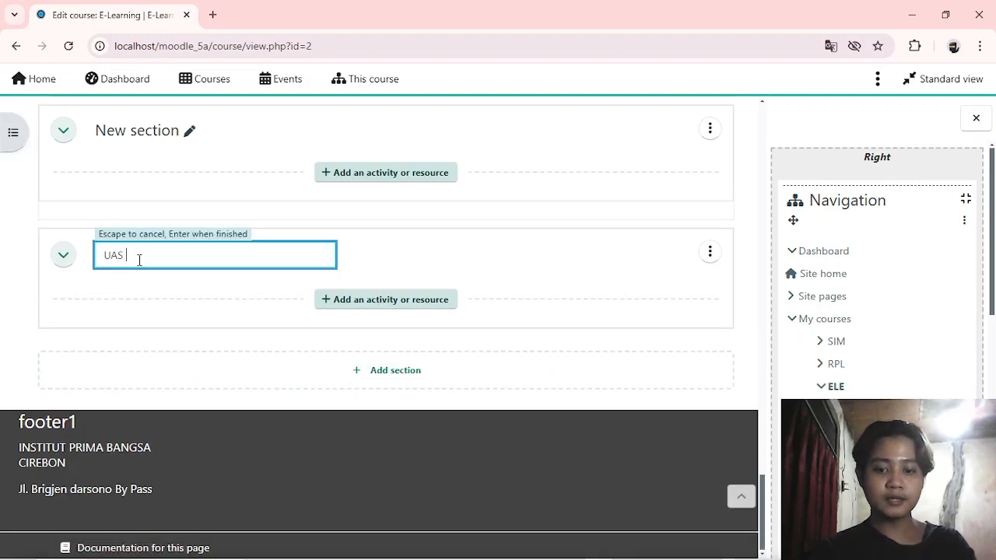
{"action": "type", "text": "MA"}
{"action": "key", "text": "BackSpace"}
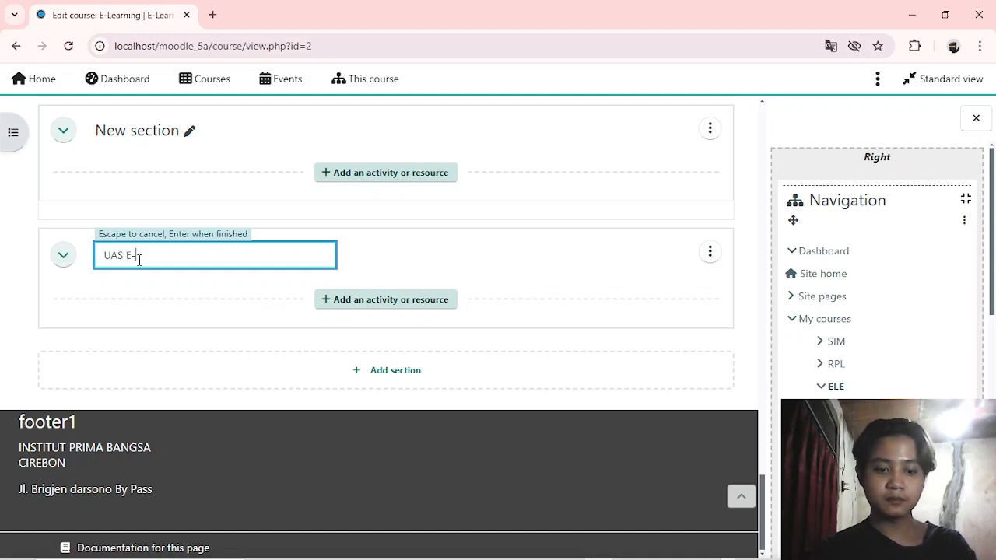
{"action": "type", "text": "E-LEARNING"}
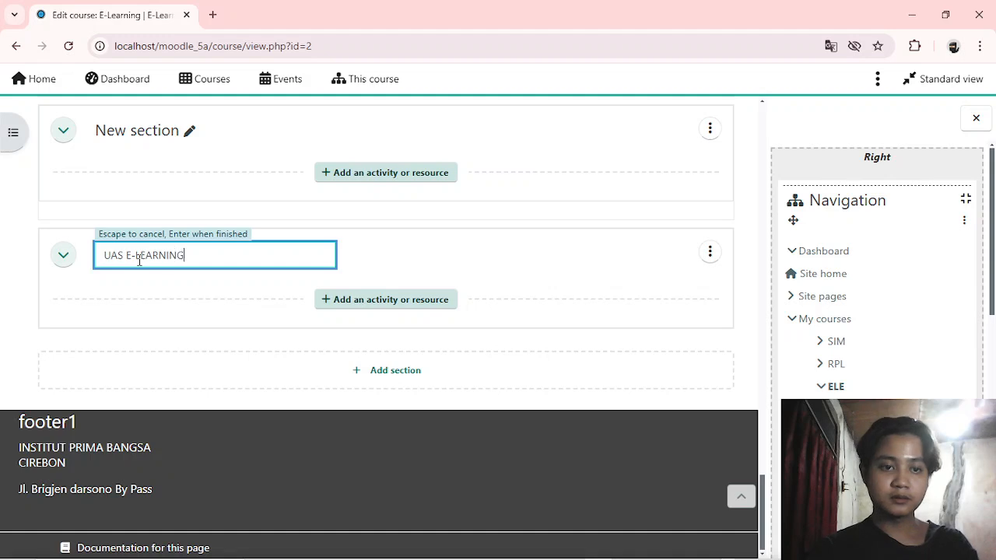
{"action": "key", "text": "Return"}
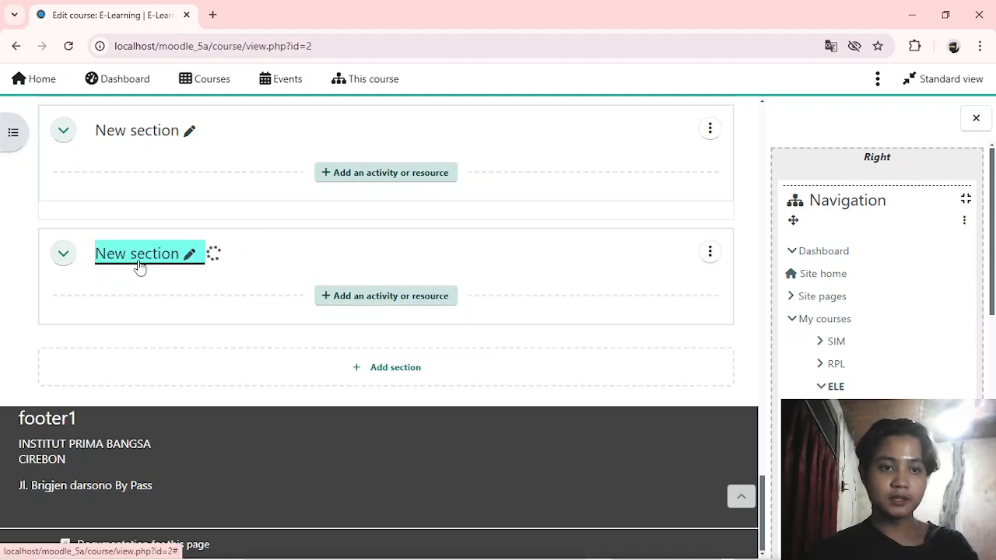
Start a new Quiz activity in the UAS E-LEARNING section and name it "UAS E-LEARNING"
{"action": "left_click", "coordinate": [352, 299]}
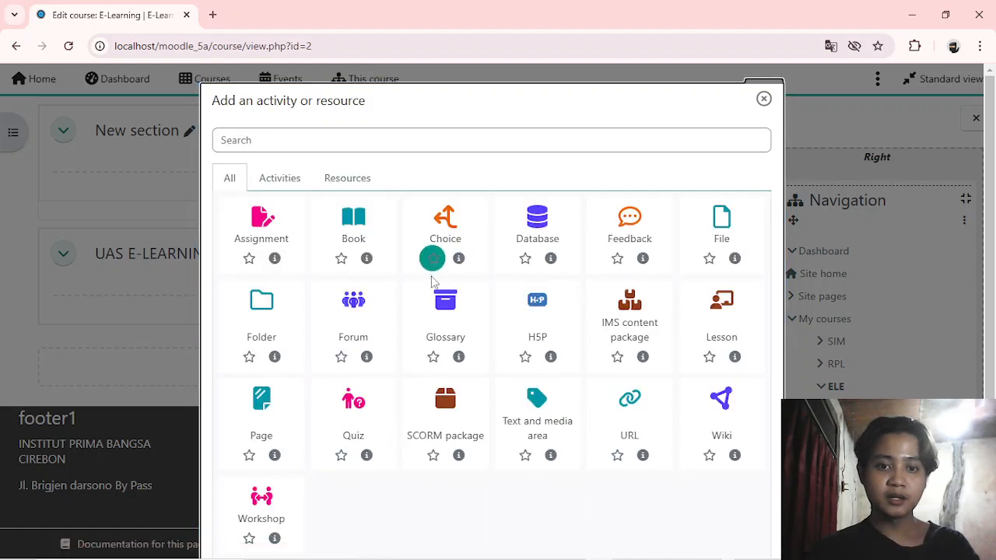
{"action": "scroll", "coordinate": [510, 335], "scroll_direction": "down", "scroll_amount": 1}
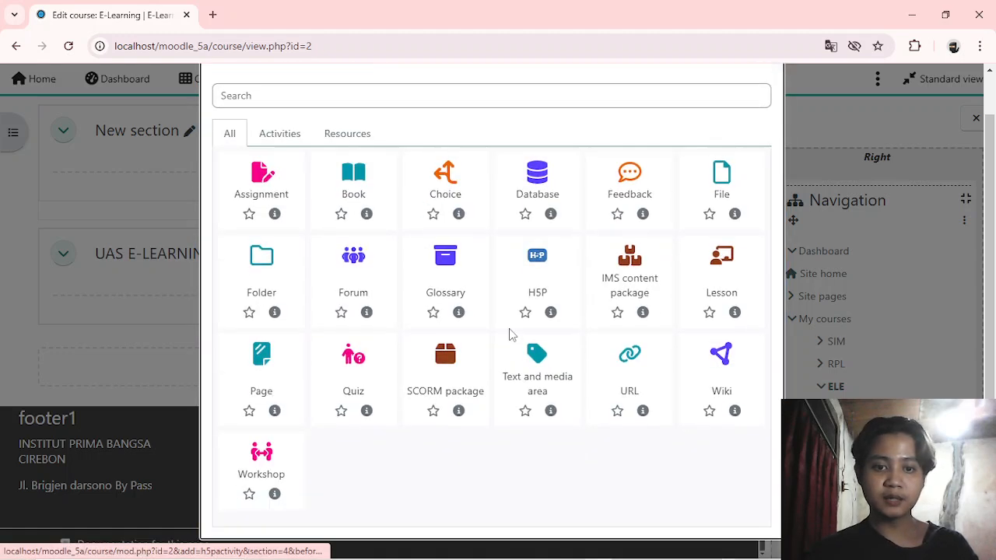
{"action": "left_click", "coordinate": [369, 370]}
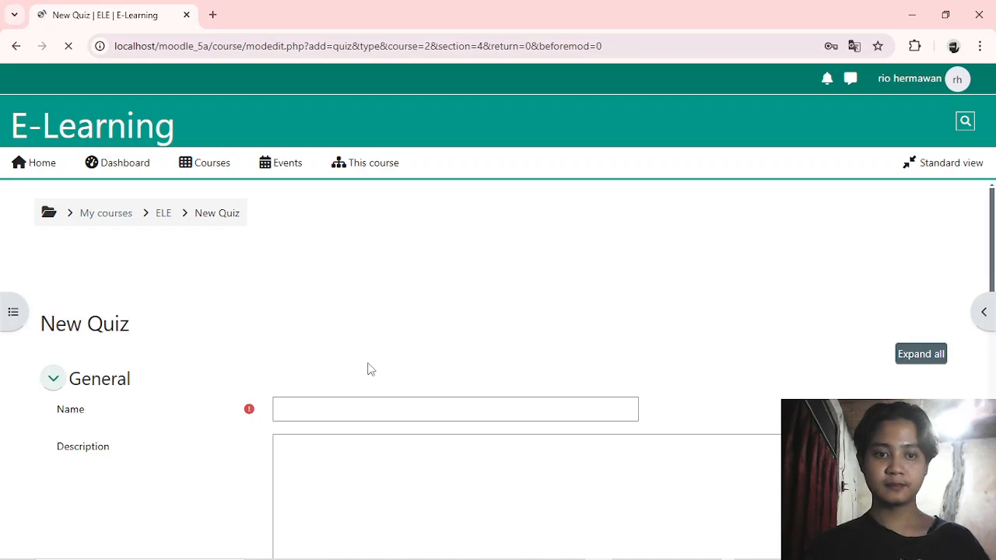
{"action": "scroll", "coordinate": [369, 369], "scroll_direction": "down", "scroll_amount": 1}
{"action": "left_click", "coordinate": [345, 289]}
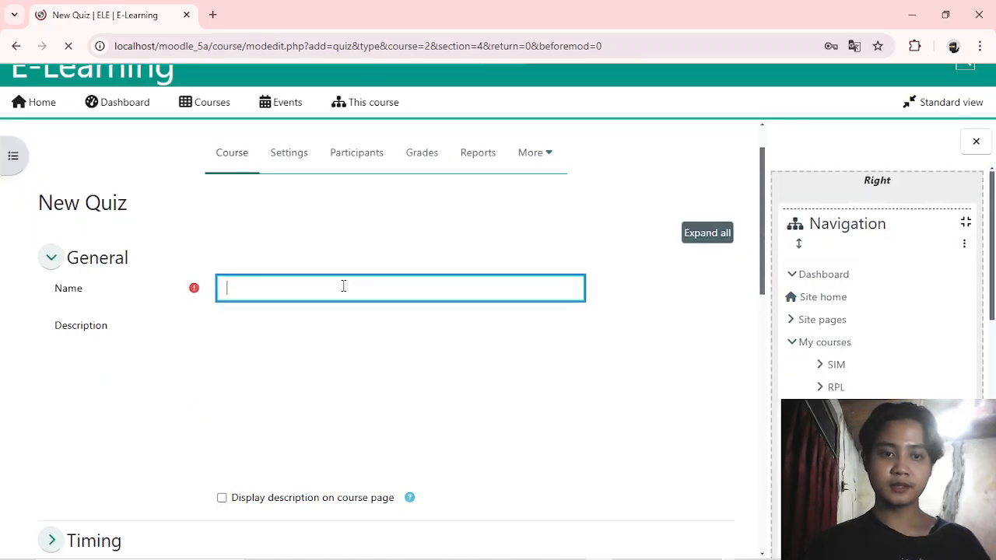
{"action": "type", "text": "UAs"}
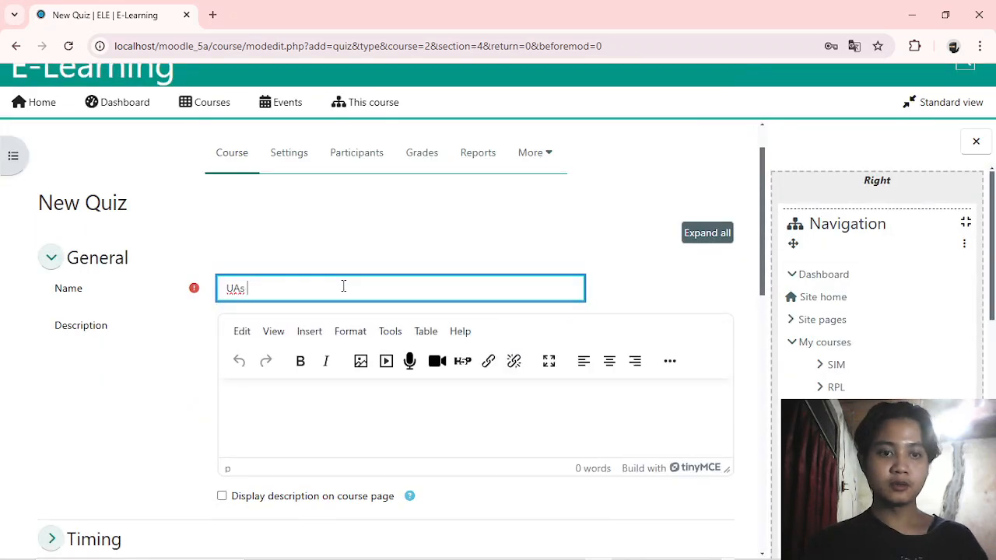
{"action": "type", "text": "AS "}
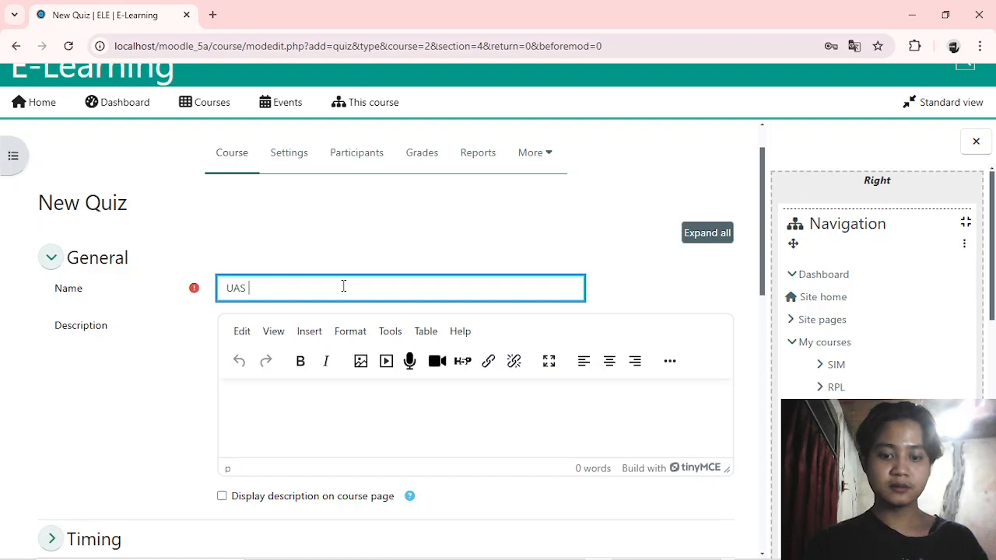
{"action": "type", "text": "E-LE"}
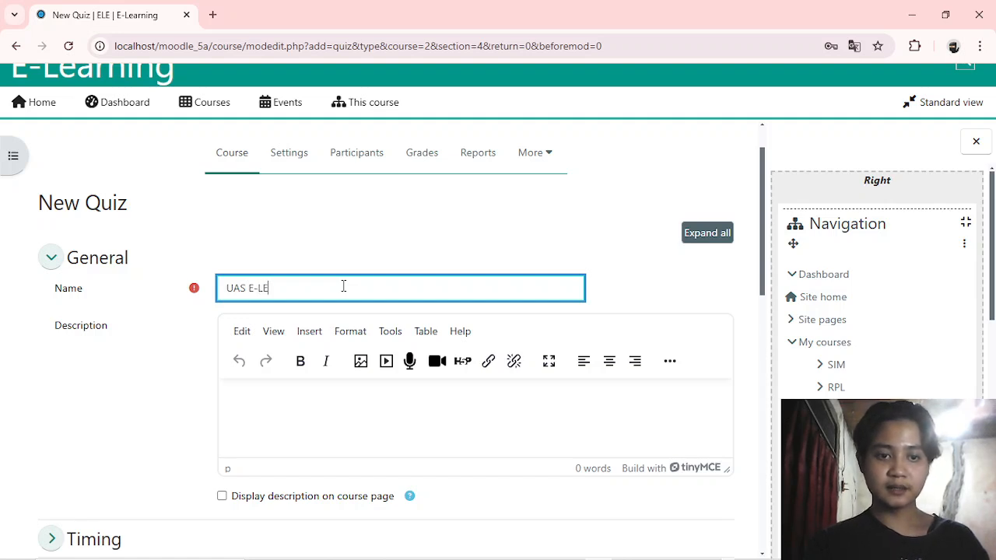
{"action": "type", "text": "ARNING"}
Look through the new quiz's settings groups from General down to Competencies
{"action": "scroll", "coordinate": [343, 288], "scroll_direction": "down", "scroll_amount": 3}
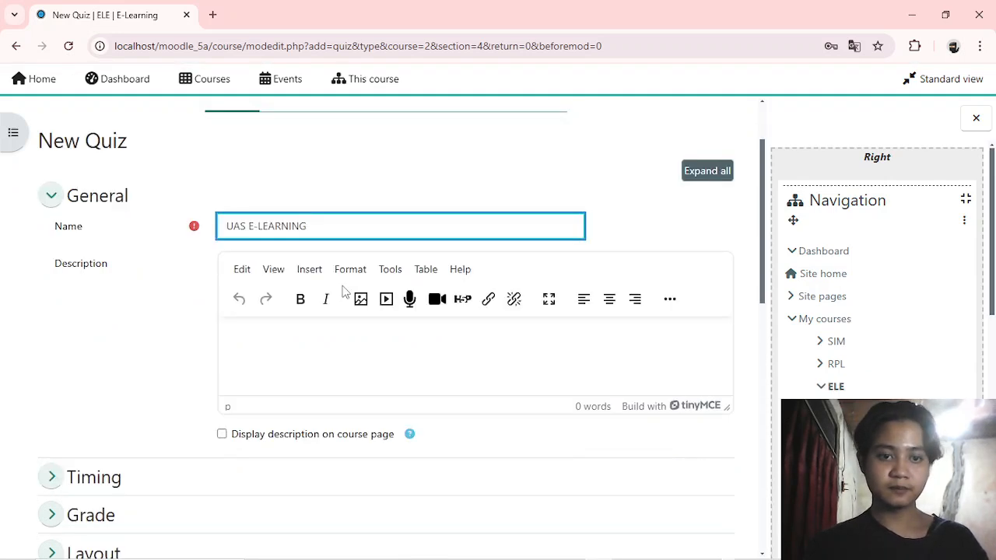
{"action": "scroll", "coordinate": [344, 290], "scroll_direction": "down", "scroll_amount": 2}
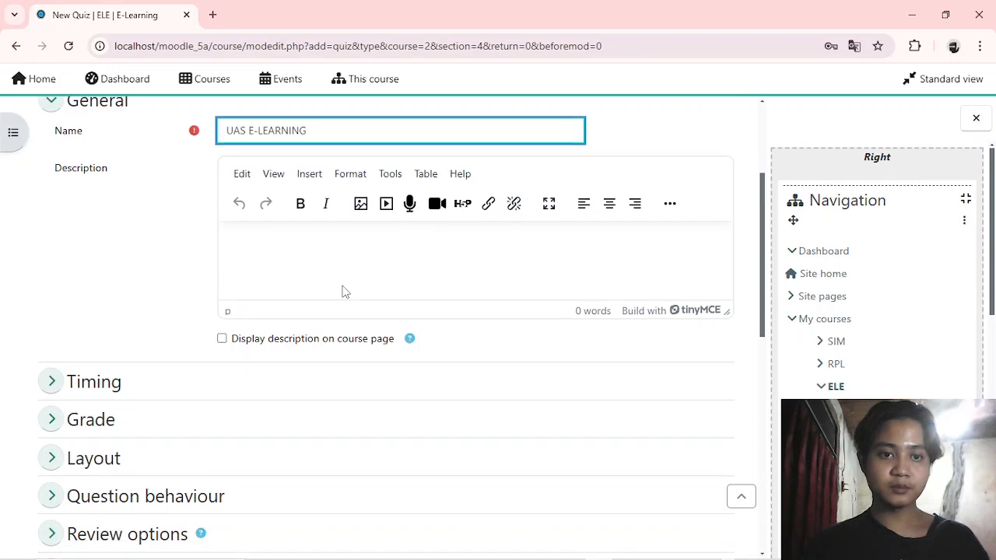
{"action": "scroll", "coordinate": [343, 290], "scroll_direction": "up", "scroll_amount": 1}
{"action": "scroll", "coordinate": [343, 290], "scroll_direction": "down", "scroll_amount": 1}
{"action": "scroll", "coordinate": [343, 290], "scroll_direction": "up", "scroll_amount": 1}
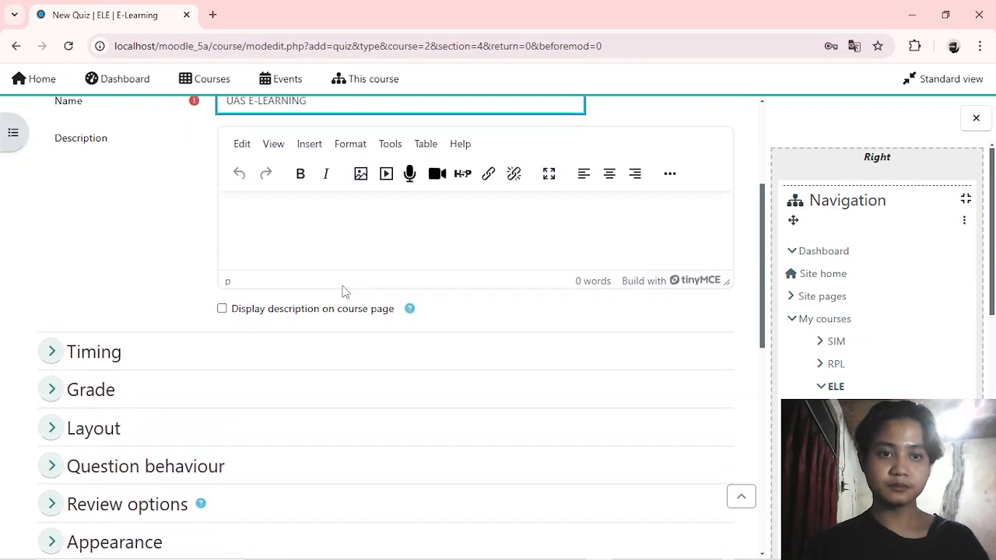
{"action": "scroll", "coordinate": [343, 290], "scroll_direction": "down", "scroll_amount": 4}
{"action": "scroll", "coordinate": [343, 290], "scroll_direction": "down", "scroll_amount": 6}
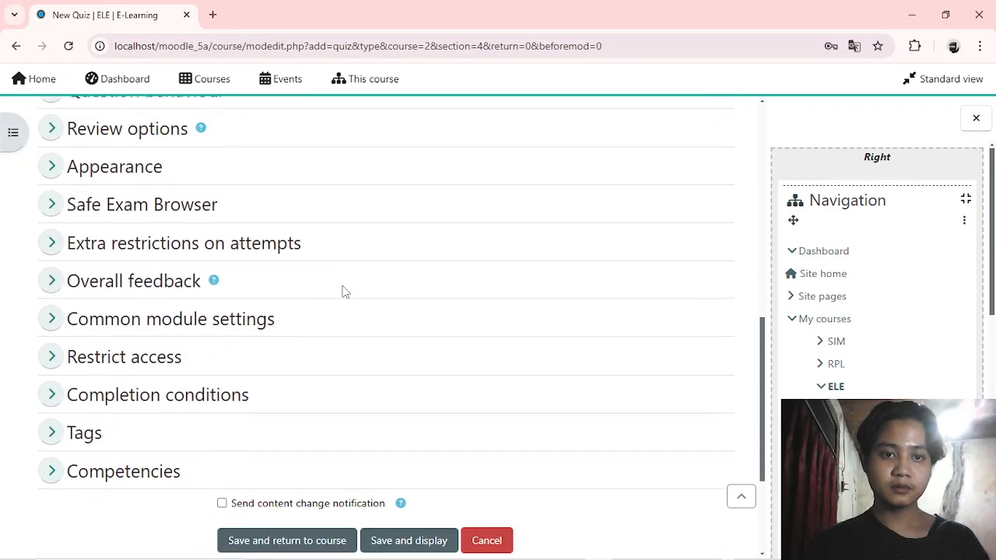
{"action": "scroll", "coordinate": [343, 290], "scroll_direction": "up", "scroll_amount": 10}
{"action": "scroll", "coordinate": [345, 292], "scroll_direction": "up", "scroll_amount": 1}
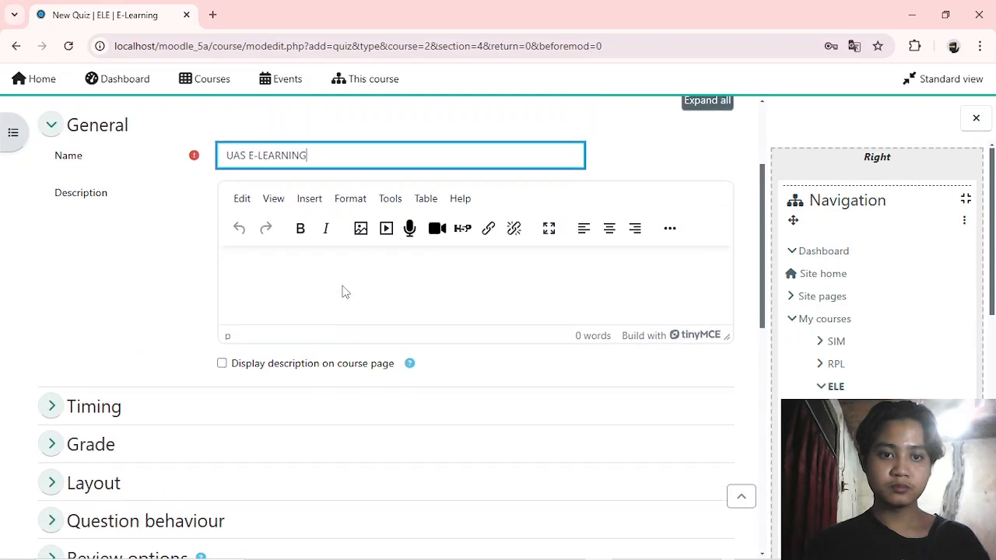
Enter the quiz description "kerjakan dengan baik." and have it displayed on the course page
{"action": "left_click", "coordinate": [345, 292]}
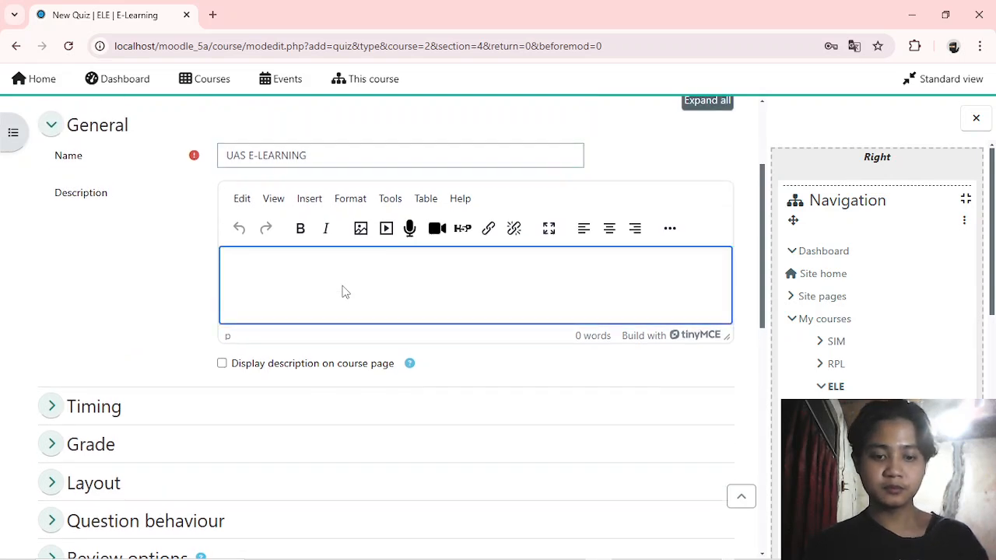
{"action": "type", "text": "KERJ"}
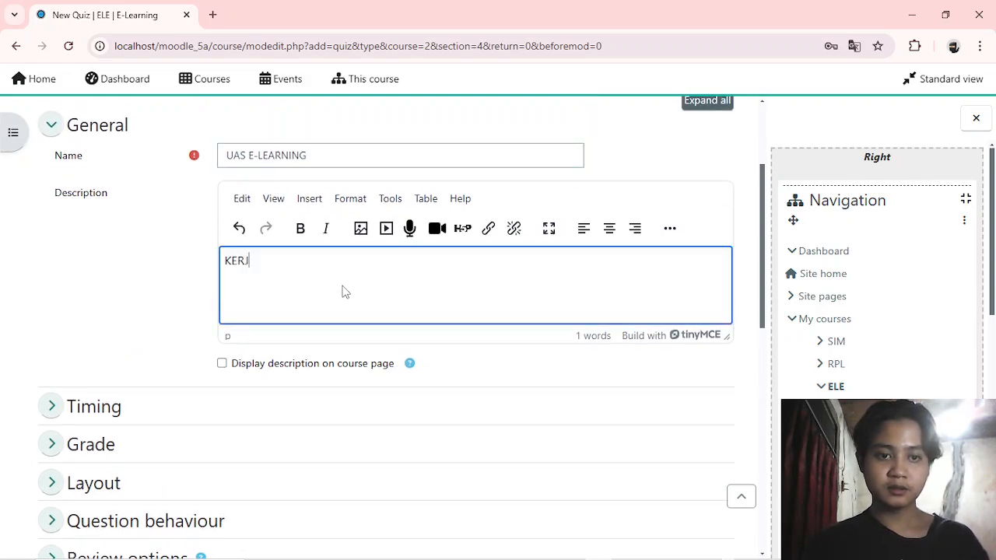
{"action": "key", "text": "BackSpace"}
{"action": "key", "text": "BackSpace"}
{"action": "key", "text": "BackSpace"}
{"action": "type", "text": "kerjakan"}
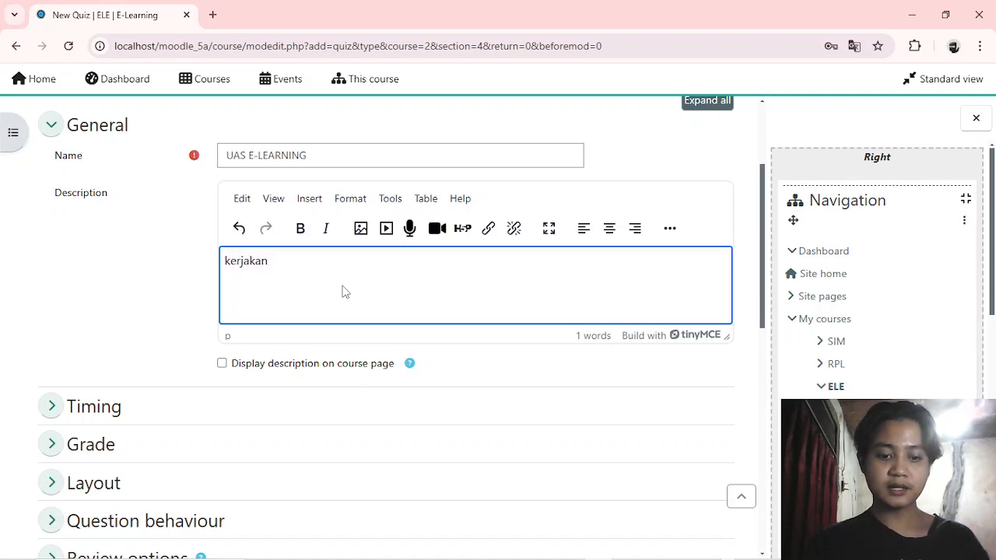
{"action": "type", "text": " deng"}
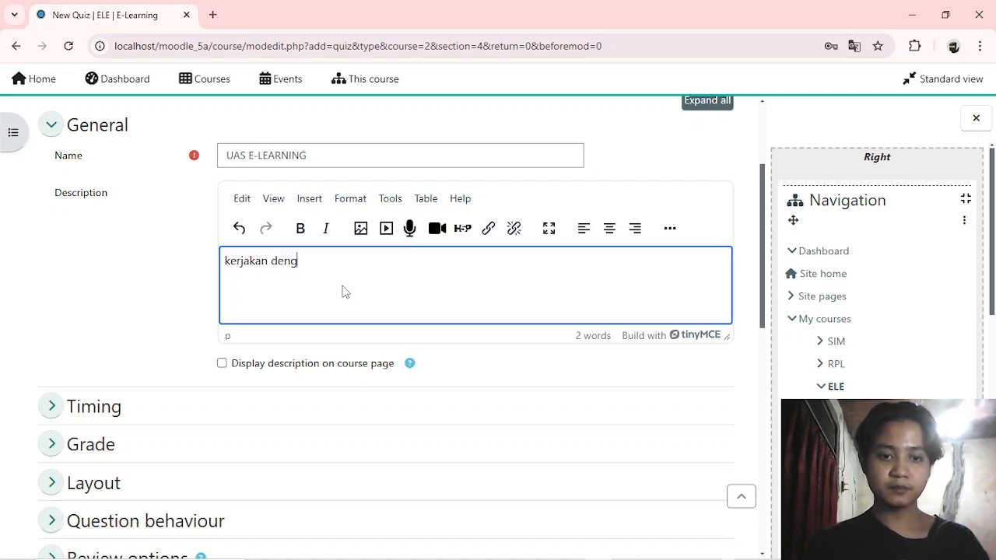
{"action": "type", "text": "an baik"}
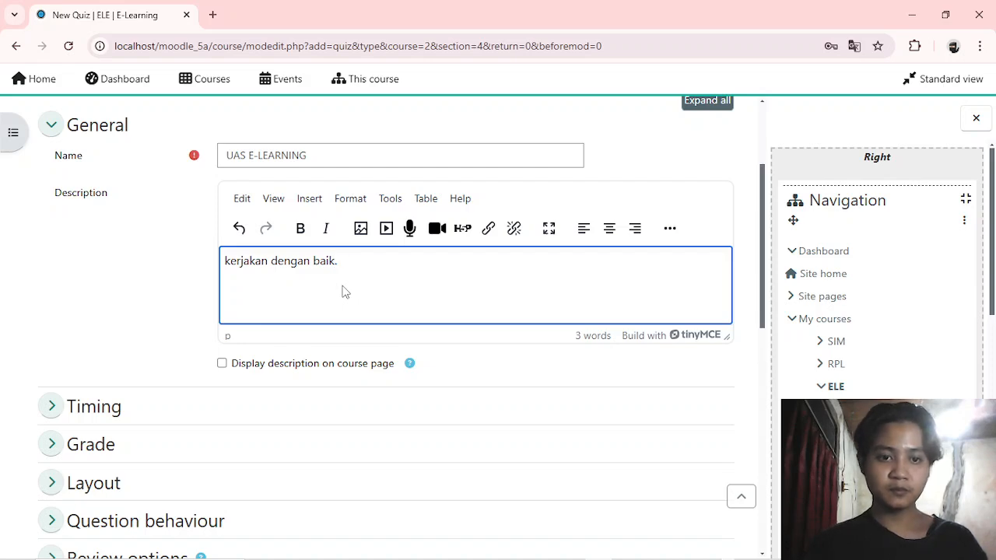
{"action": "scroll", "coordinate": [345, 291], "scroll_direction": "down", "scroll_amount": 3}
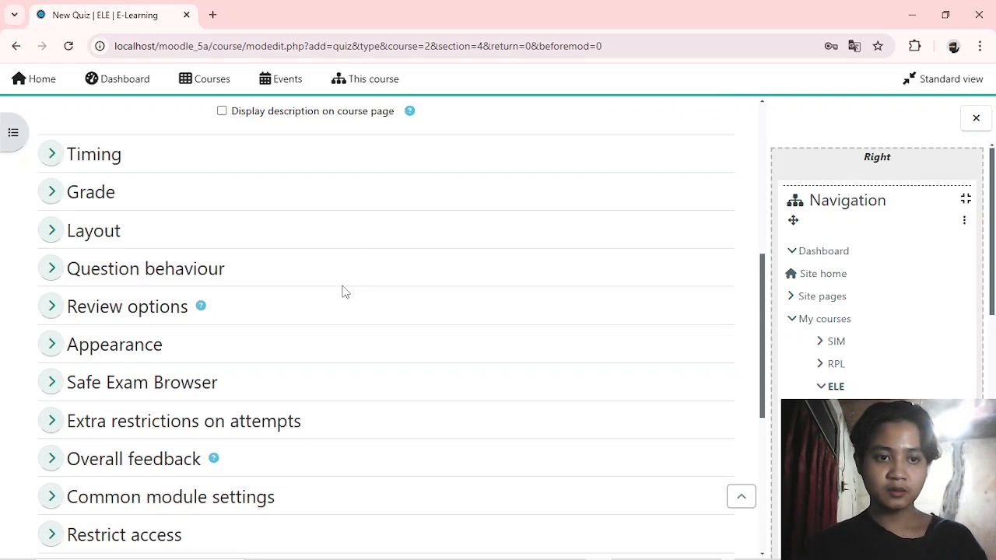
{"action": "left_click", "coordinate": [222, 111]}
Enable the quiz's time limit in the Timing settings and set it to 90 minutes
{"action": "left_click", "coordinate": [50, 153]}
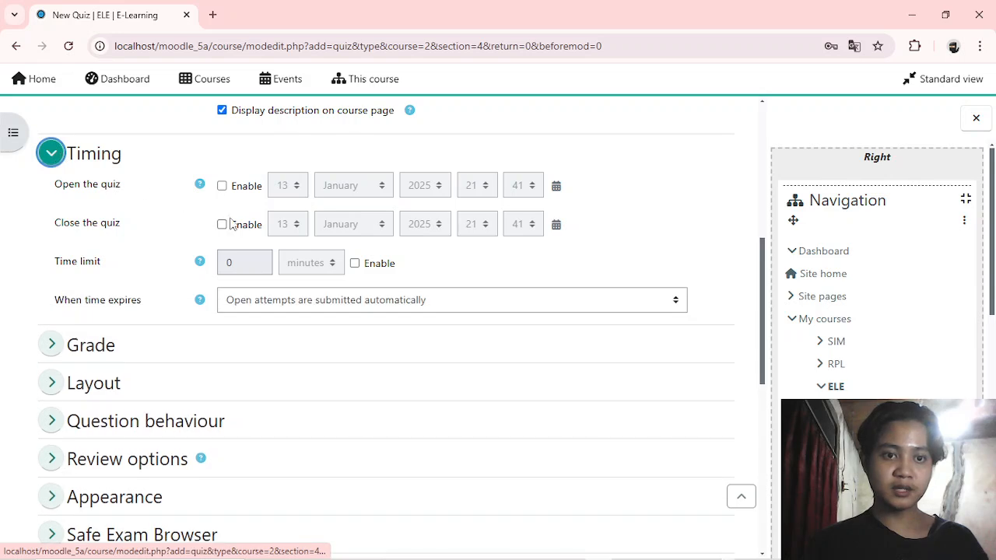
{"action": "left_click", "coordinate": [249, 258]}
{"action": "left_click", "coordinate": [354, 265]}
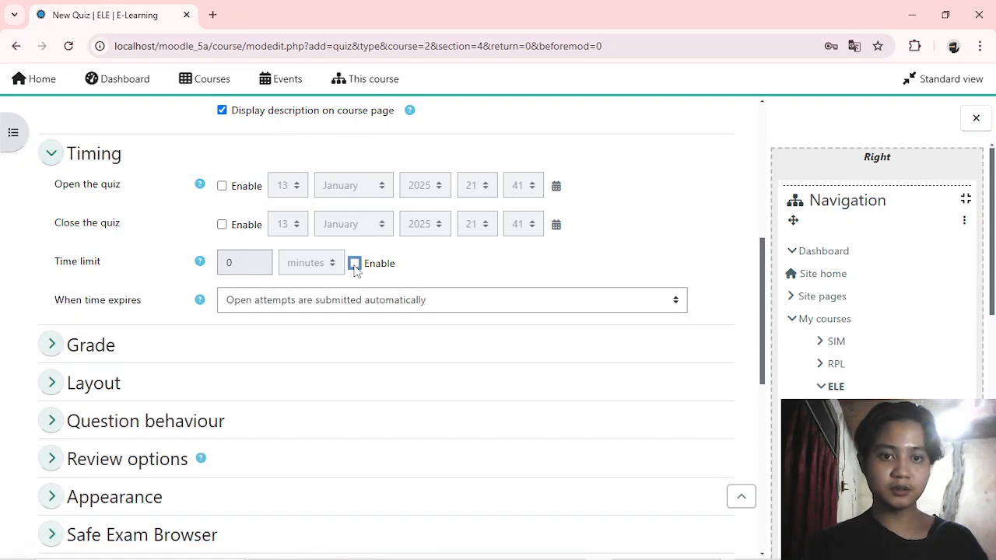
{"action": "left_click", "coordinate": [252, 263]}
{"action": "key", "text": "BackSpace"}
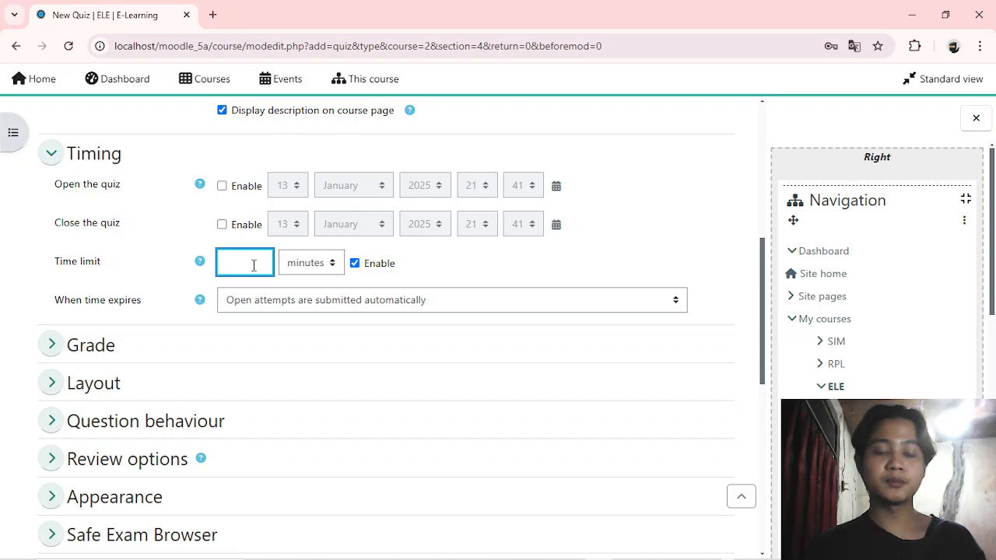
{"action": "type", "text": "90"}
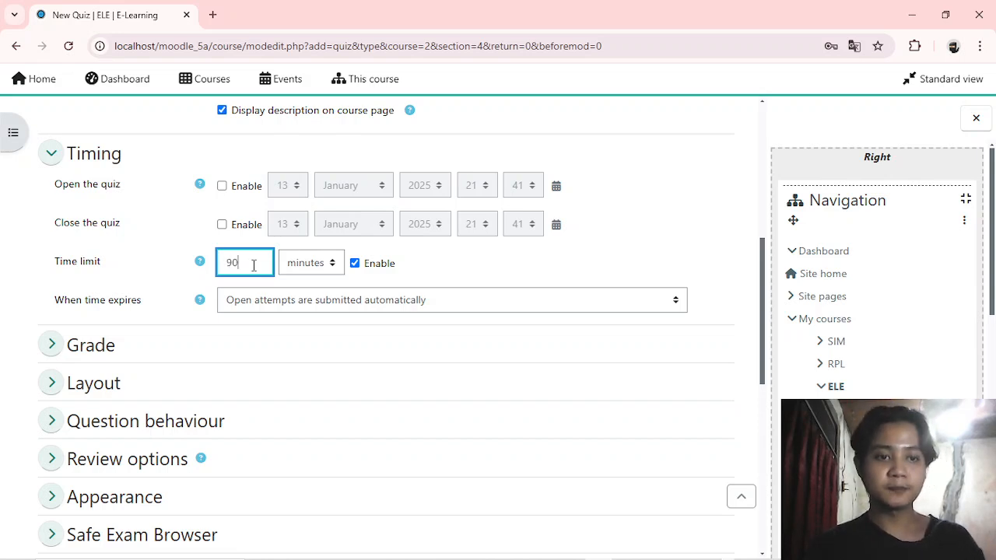
{"action": "scroll", "coordinate": [254, 267], "scroll_direction": "down", "scroll_amount": 1}
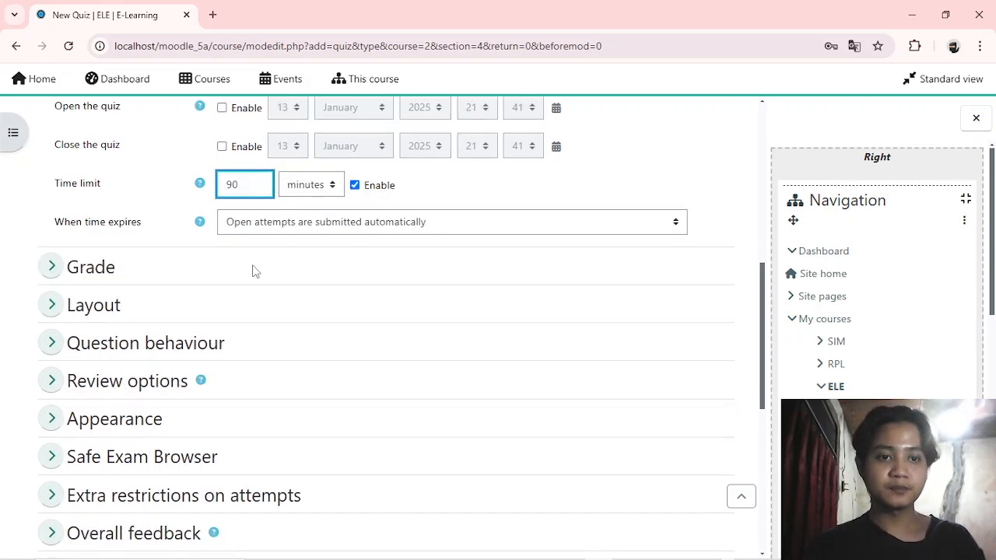
{"action": "scroll", "coordinate": [255, 271], "scroll_direction": "up", "scroll_amount": 1}
Save and display the UAS E-LEARNING quiz, then open its question editing page
{"action": "scroll", "coordinate": [252, 271], "scroll_direction": "down", "scroll_amount": 6}
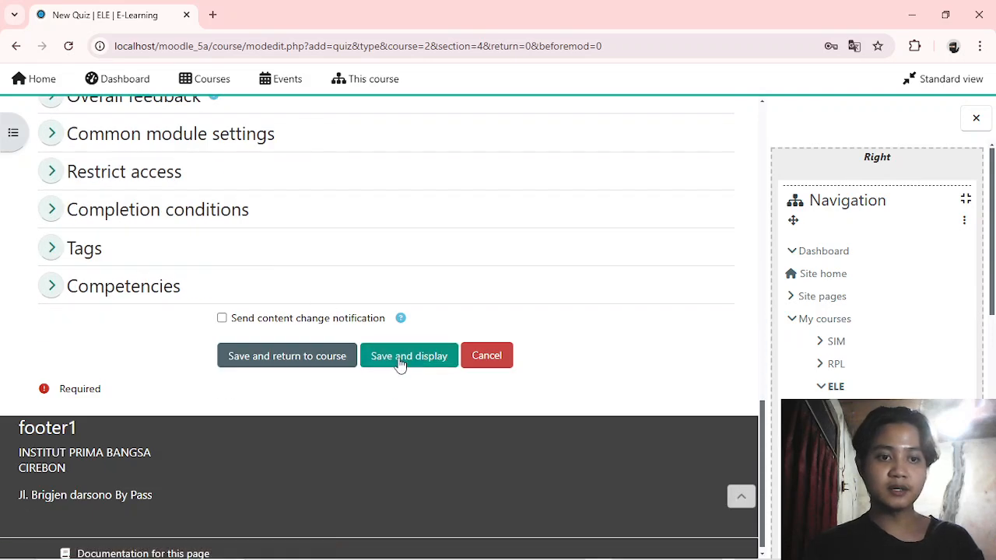
{"action": "left_click", "coordinate": [399, 362]}
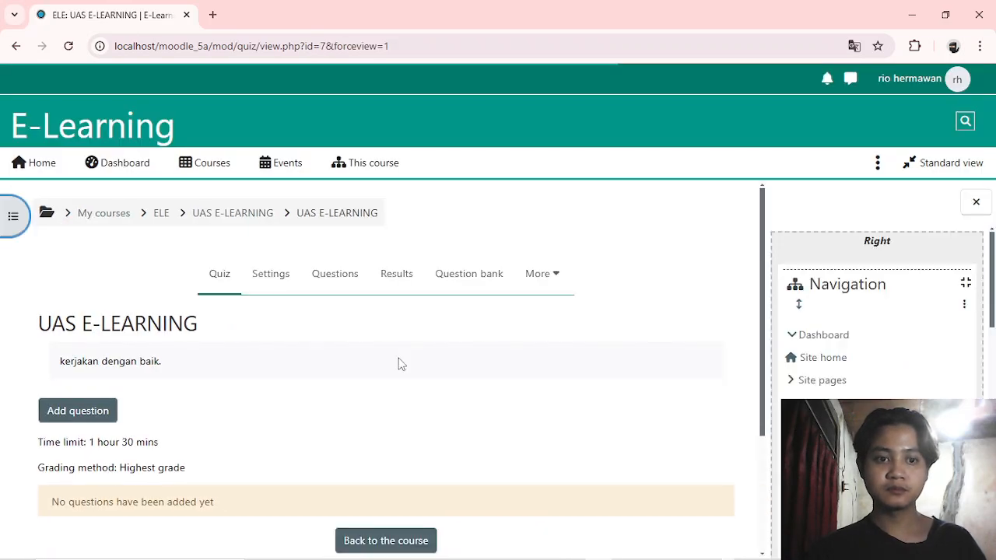
{"action": "scroll", "coordinate": [398, 363], "scroll_direction": "down", "scroll_amount": 2}
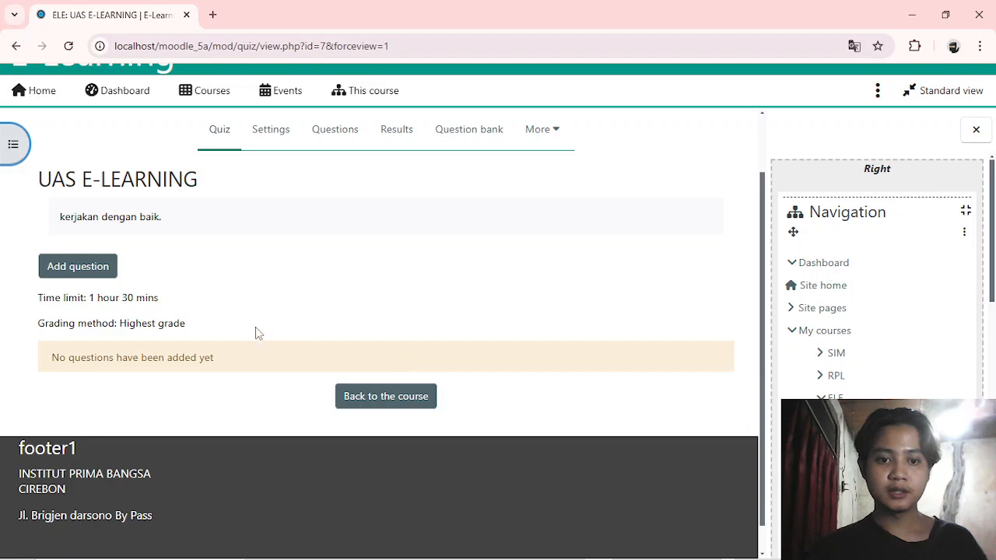
{"action": "left_click", "coordinate": [78, 267]}
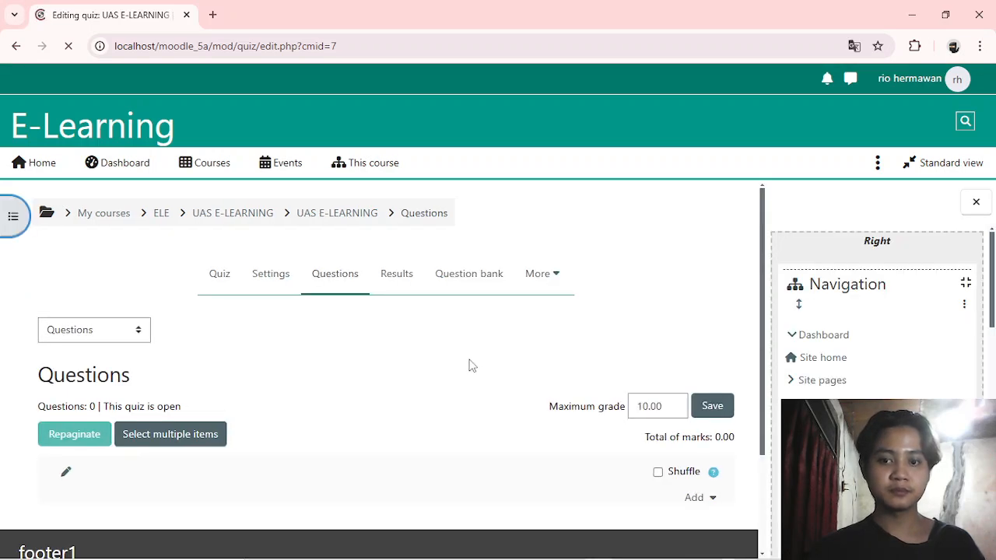
Try to add a new question to the quiz, then return to its question editing page
{"action": "left_click", "coordinate": [708, 499]}
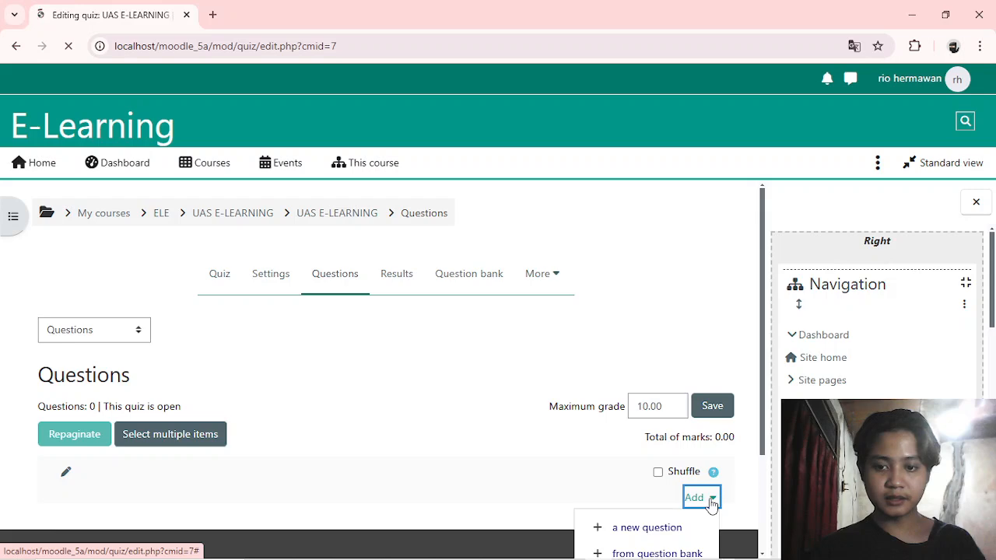
{"action": "scroll", "coordinate": [709, 505], "scroll_direction": "down", "scroll_amount": 2}
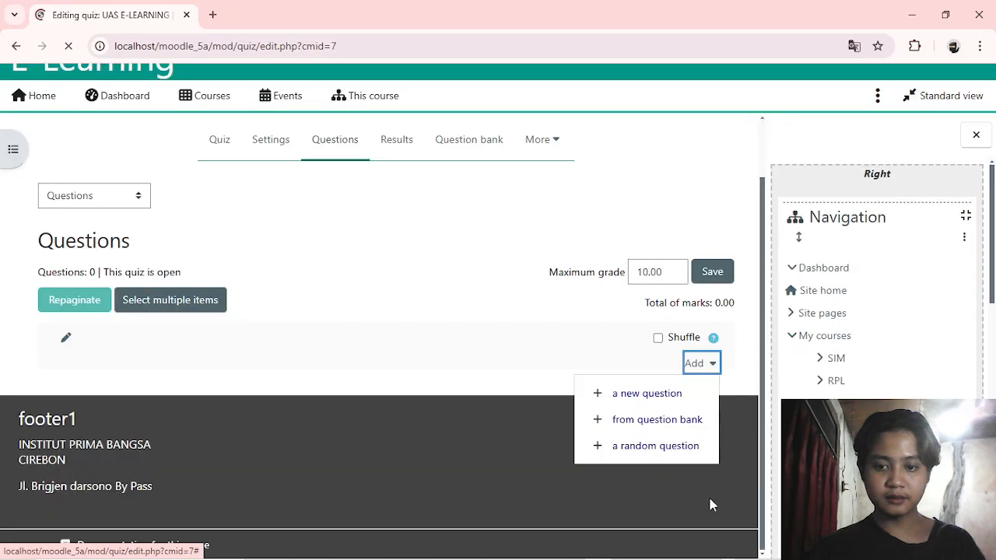
{"action": "left_click", "coordinate": [667, 400]}
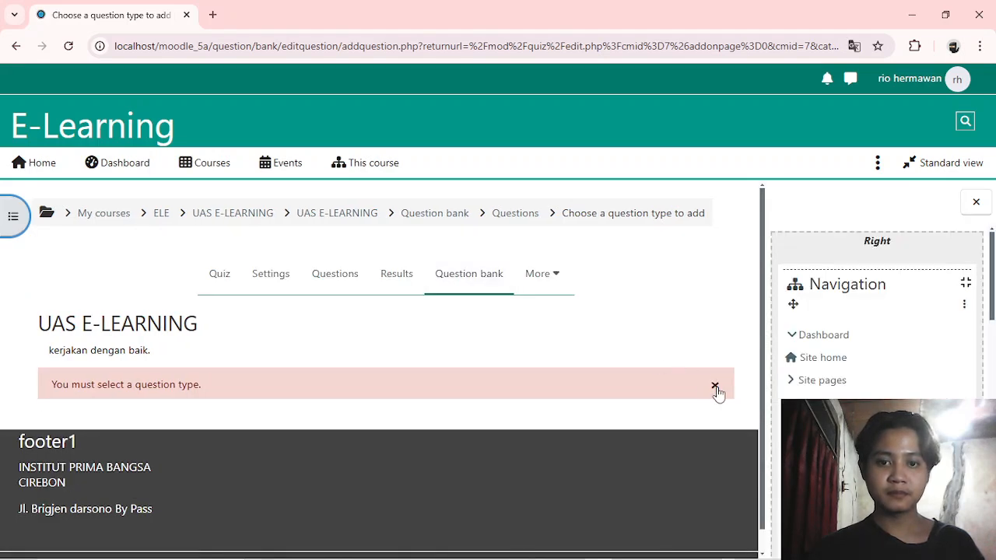
{"action": "left_click", "coordinate": [715, 388]}
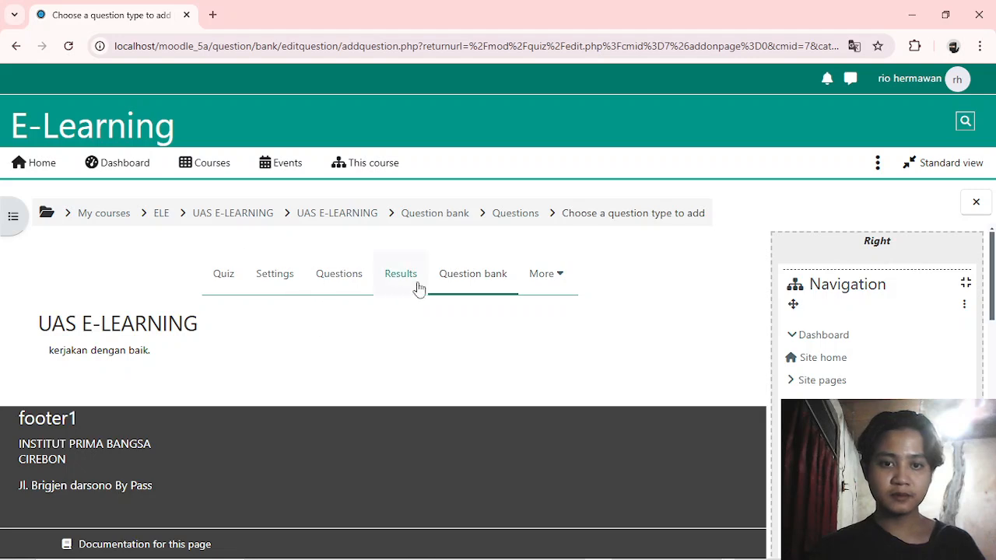
{"action": "left_click", "coordinate": [340, 272]}
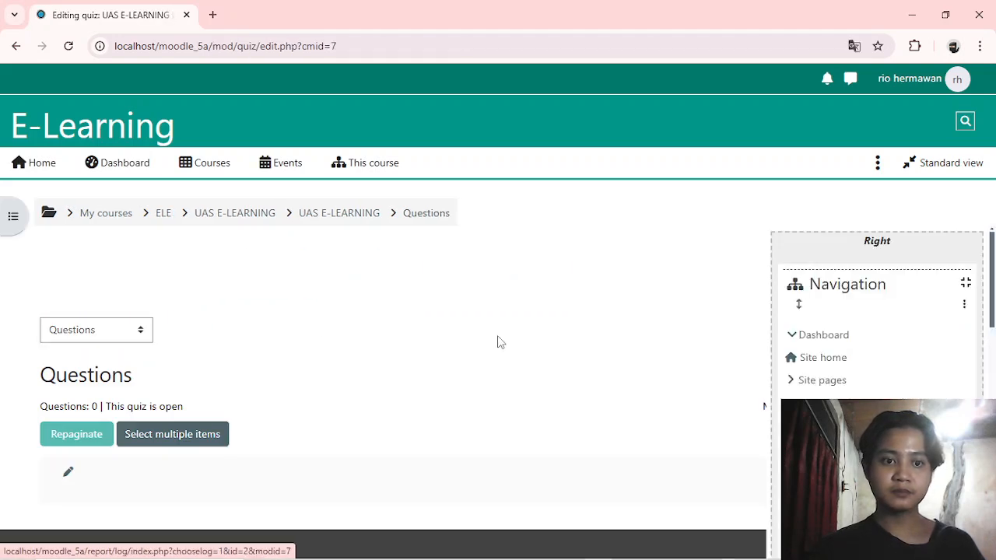
Add a new question of the Multiple choice type to the UAS E-LEARNING quiz
{"action": "scroll", "coordinate": [498, 341], "scroll_direction": "down", "scroll_amount": 1}
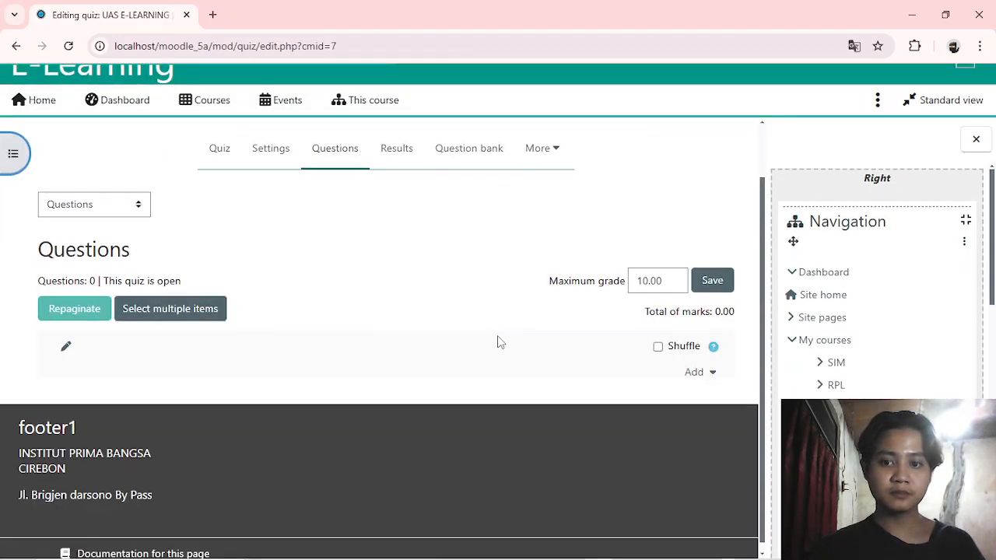
{"action": "left_click", "coordinate": [705, 374]}
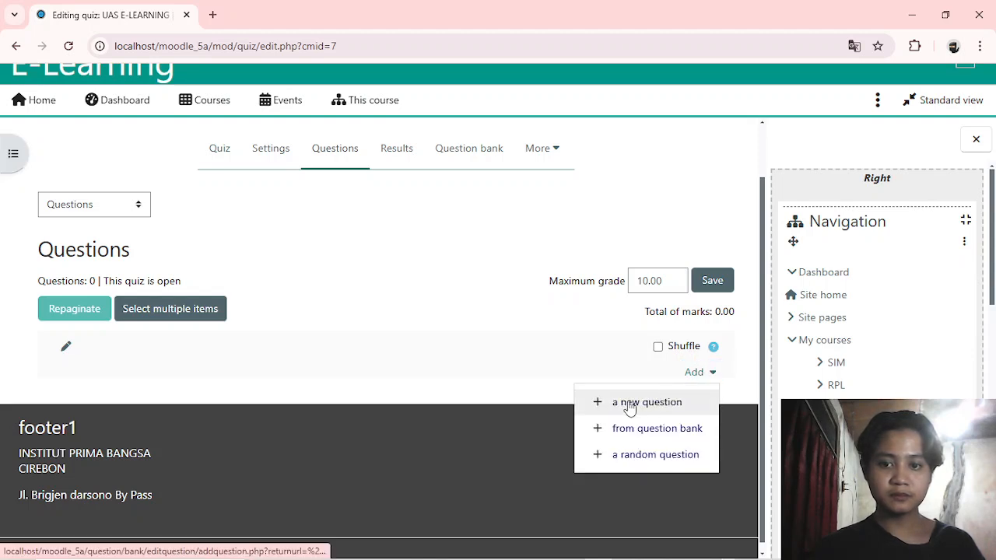
{"action": "left_click", "coordinate": [629, 405]}
{"action": "scroll", "coordinate": [219, 228], "scroll_direction": "down", "scroll_amount": 1}
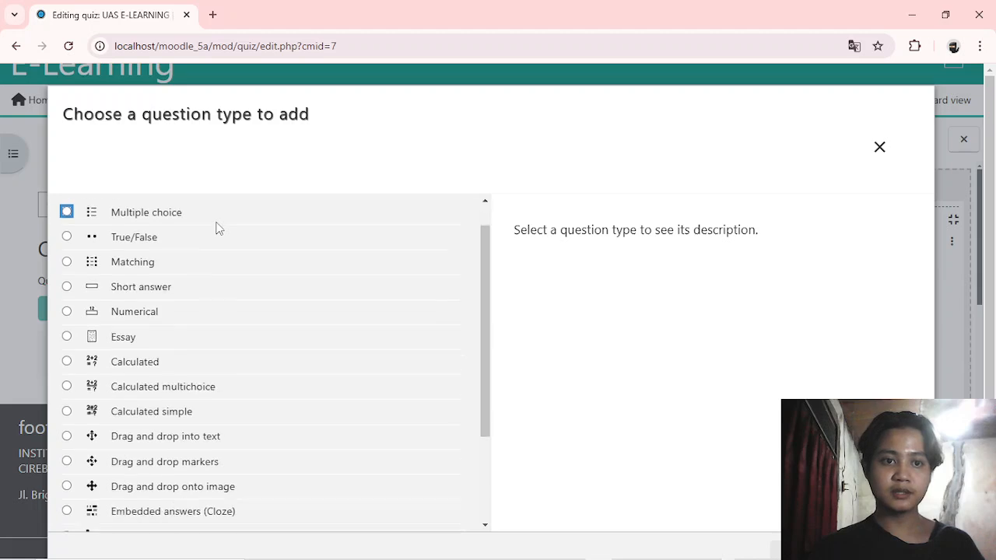
{"action": "scroll", "coordinate": [218, 228], "scroll_direction": "up", "scroll_amount": 1}
{"action": "scroll", "coordinate": [216, 226], "scroll_direction": "down", "scroll_amount": 1}
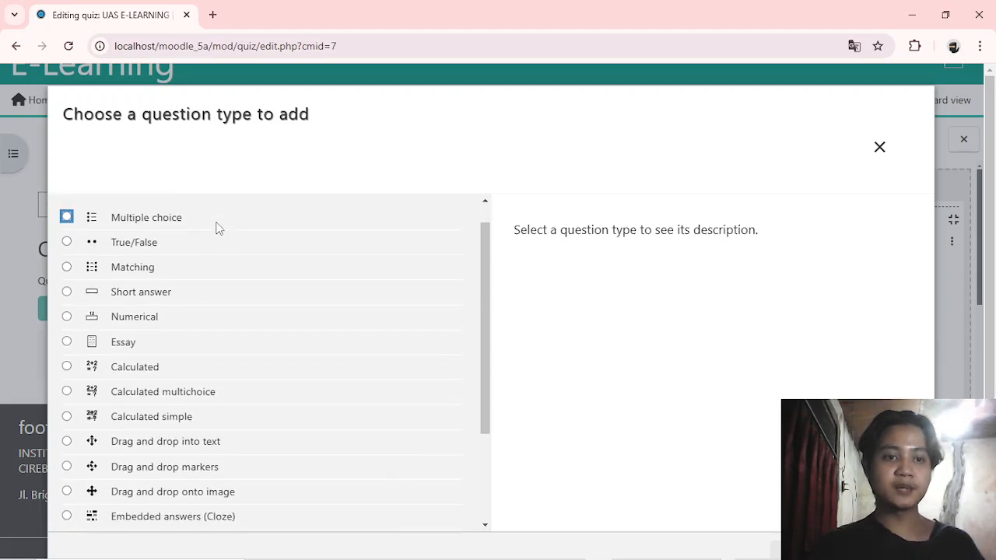
{"action": "scroll", "coordinate": [216, 226], "scroll_direction": "up", "scroll_amount": 1}
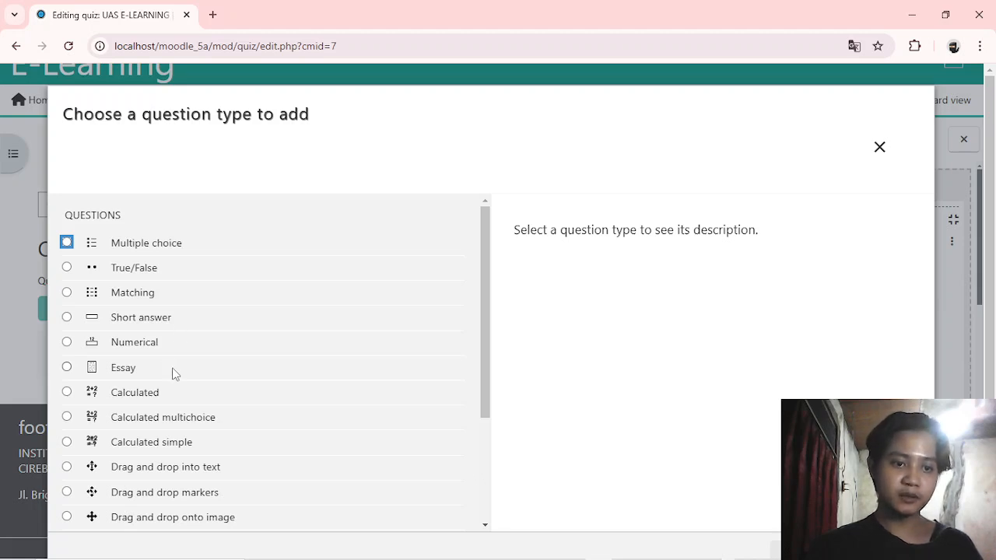
{"action": "left_click", "coordinate": [67, 243]}
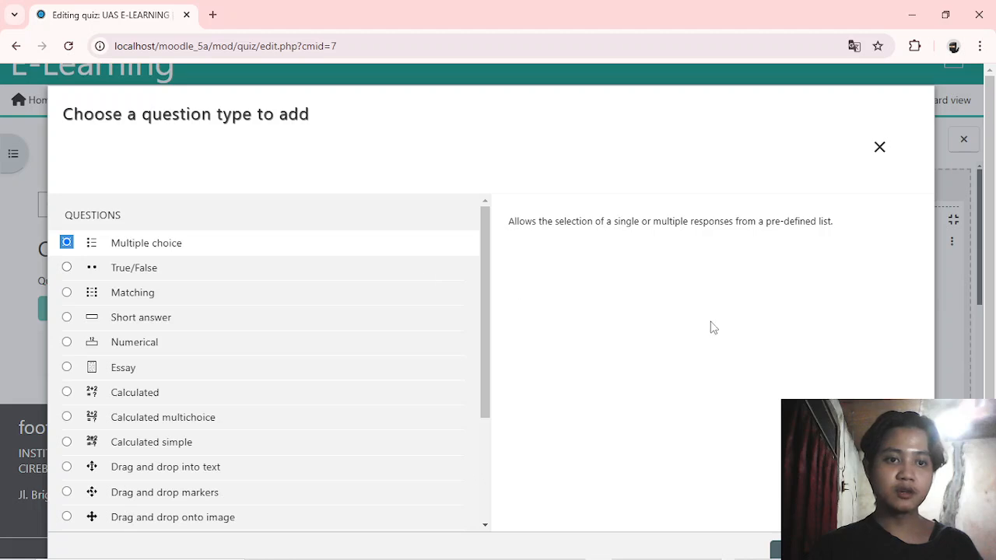
{"action": "scroll", "coordinate": [711, 327], "scroll_direction": "down", "scroll_amount": 1}
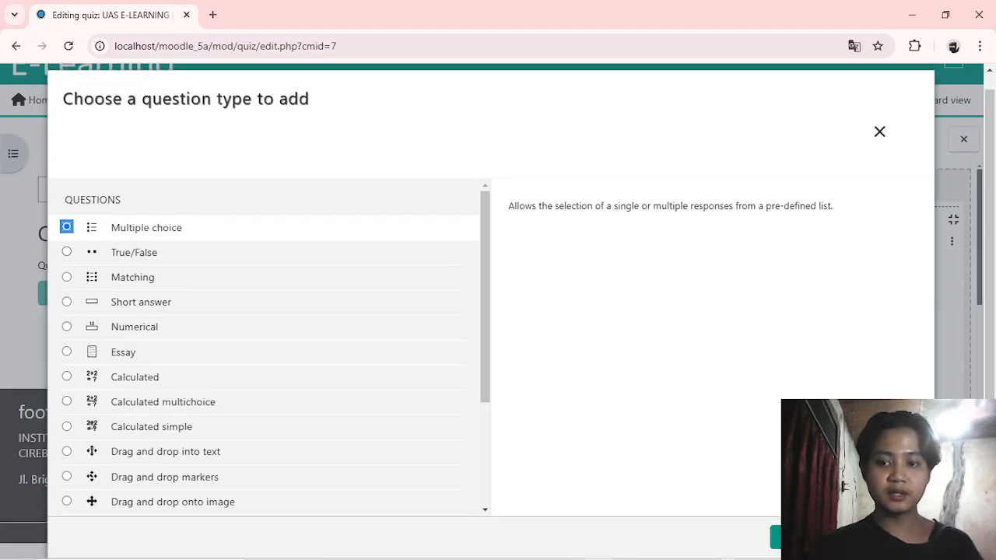
{"action": "left_click", "coordinate": [776, 537]}
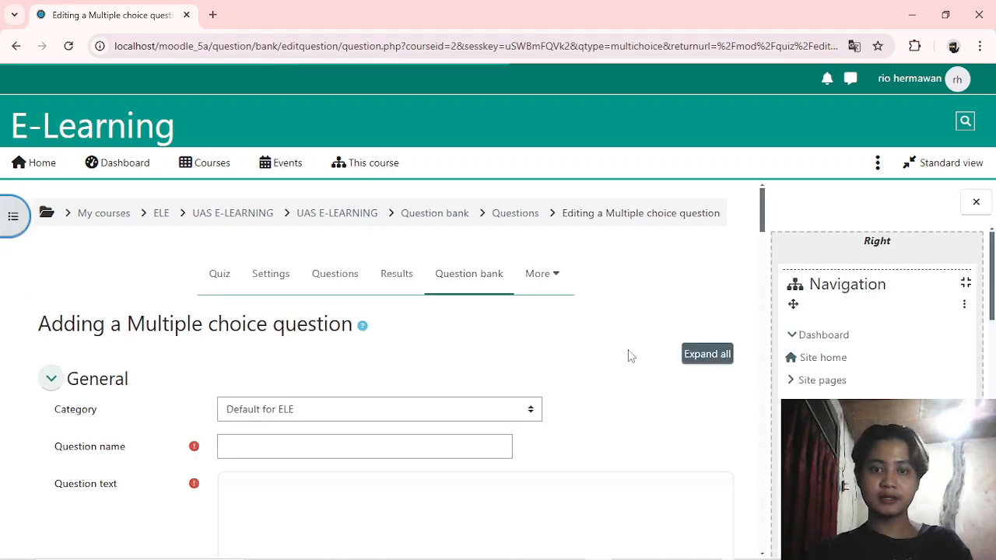
Look over the multiple choice question form and name the question "Soal 1"
{"action": "scroll", "coordinate": [631, 356], "scroll_direction": "down", "scroll_amount": 3}
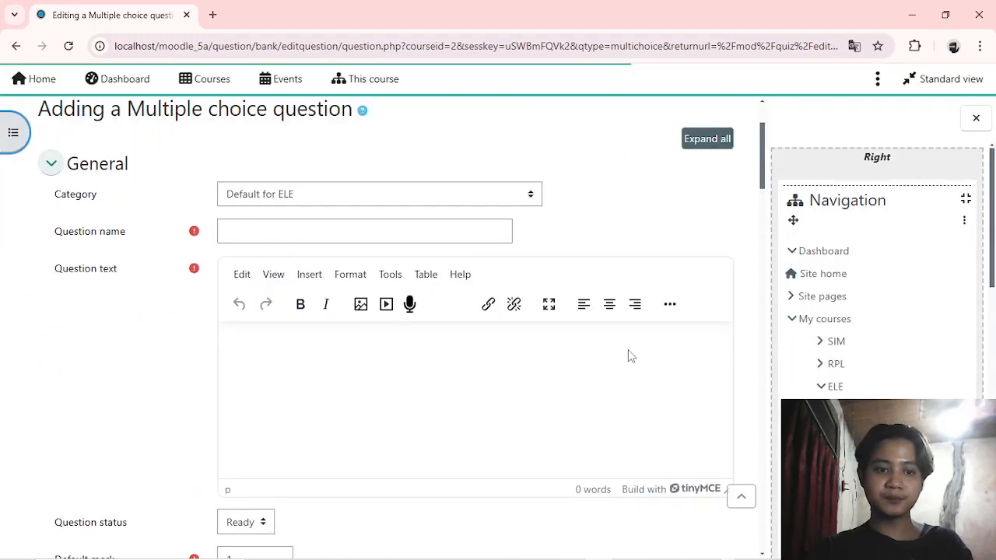
{"action": "scroll", "coordinate": [631, 356], "scroll_direction": "down", "scroll_amount": 6}
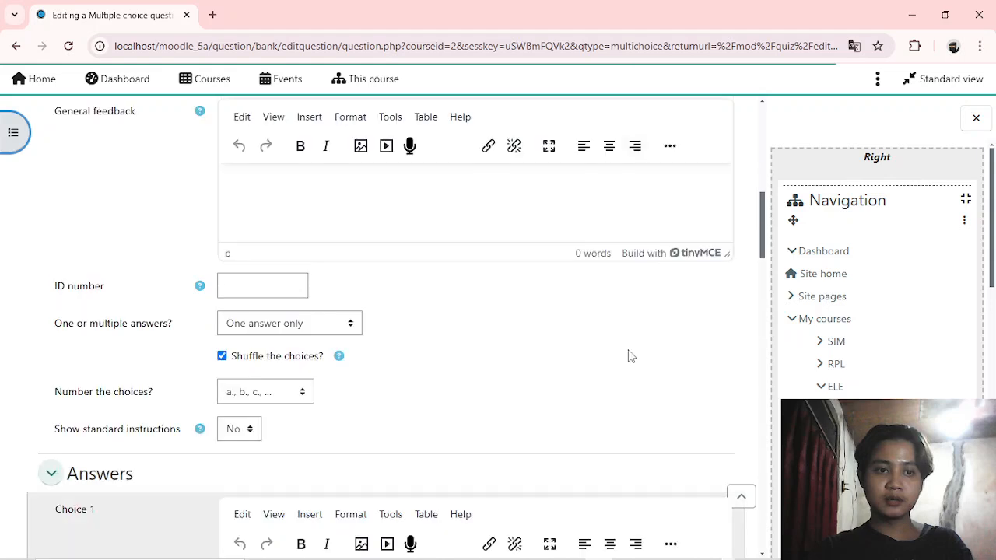
{"action": "scroll", "coordinate": [631, 356], "scroll_direction": "up", "scroll_amount": 10}
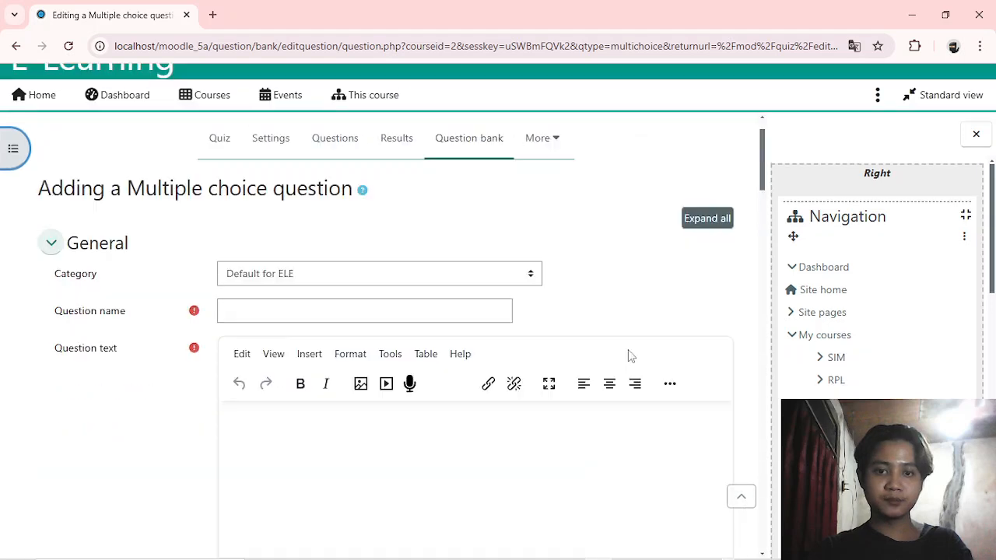
{"action": "scroll", "coordinate": [631, 357], "scroll_direction": "down", "scroll_amount": 2}
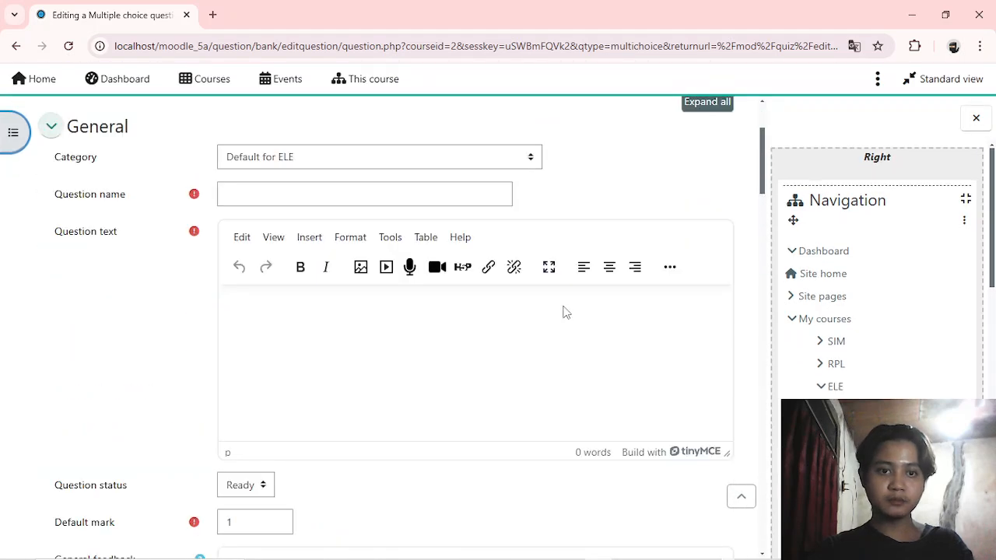
{"action": "left_click", "coordinate": [414, 194]}
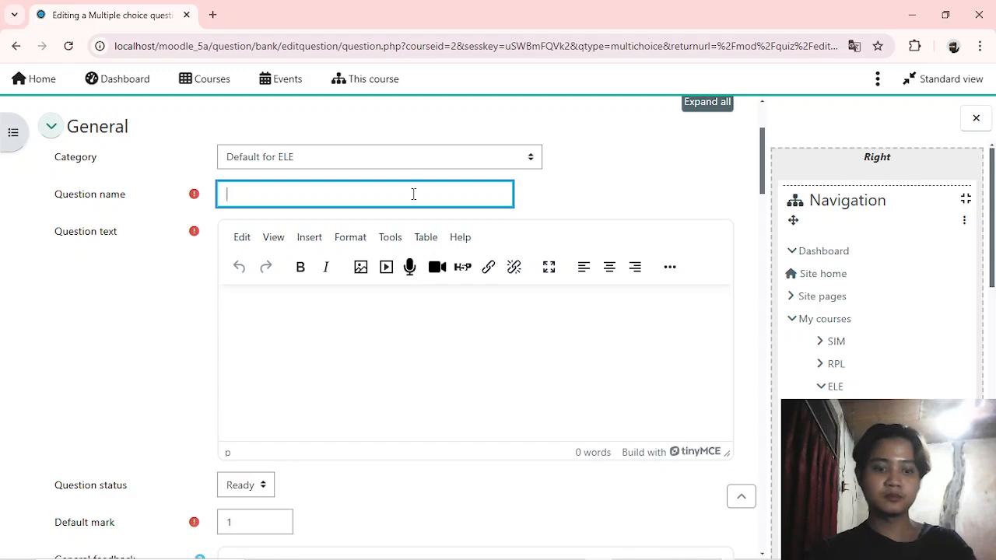
{"action": "type", "text": "Soal 1"}
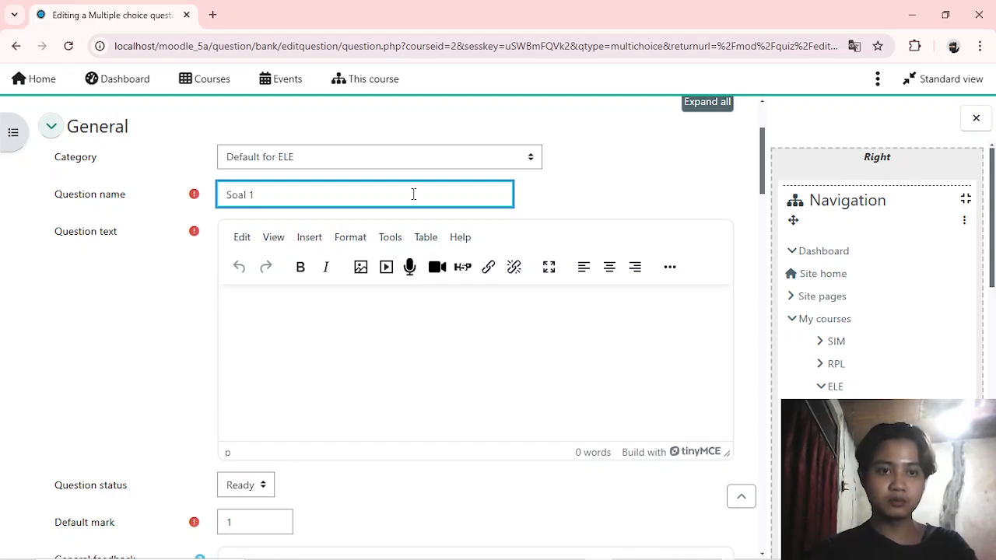
{"action": "scroll", "coordinate": [413, 194], "scroll_direction": "down", "scroll_amount": 5}
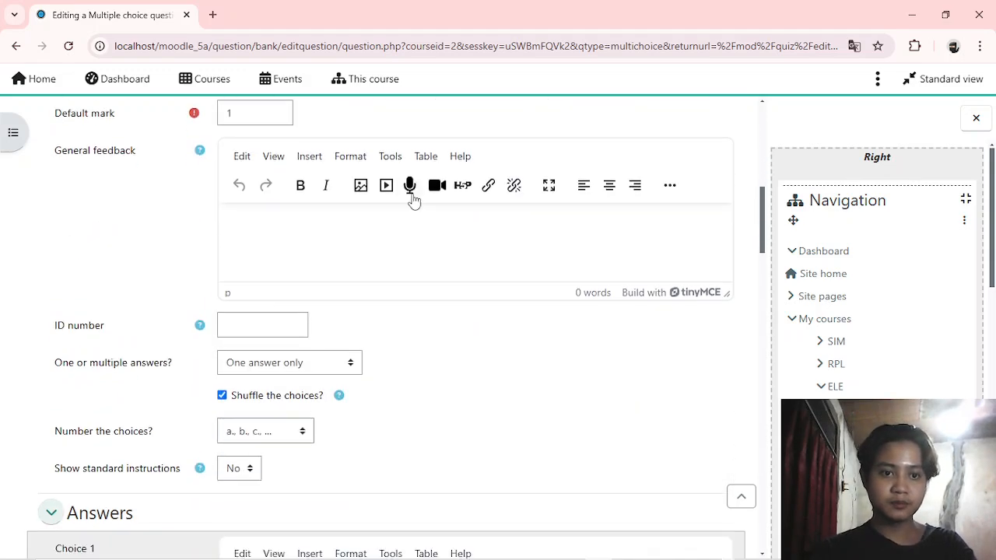
{"action": "scroll", "coordinate": [413, 201], "scroll_direction": "down", "scroll_amount": 4}
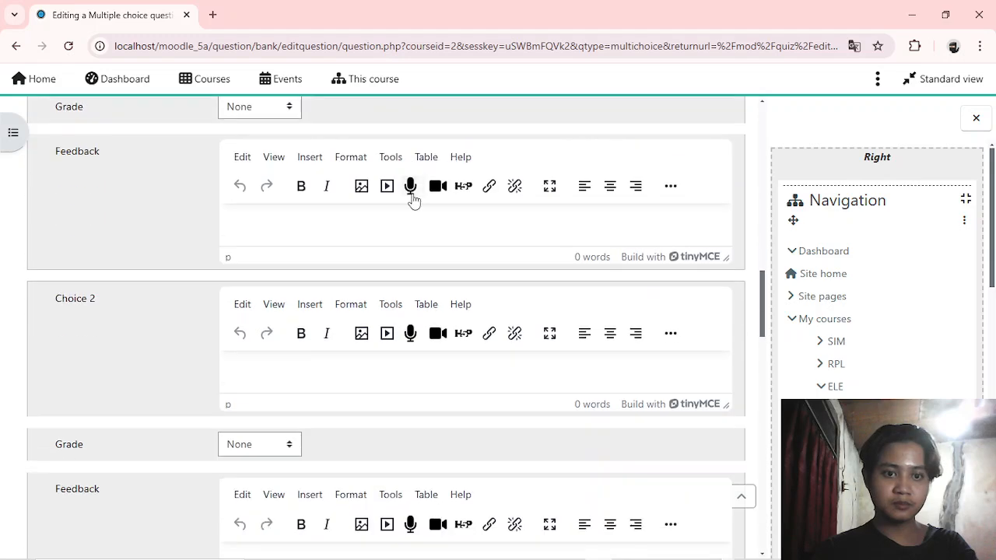
{"action": "scroll", "coordinate": [413, 201], "scroll_direction": "up", "scroll_amount": 9}
{"action": "scroll", "coordinate": [378, 340], "scroll_direction": "up", "scroll_amount": 3}
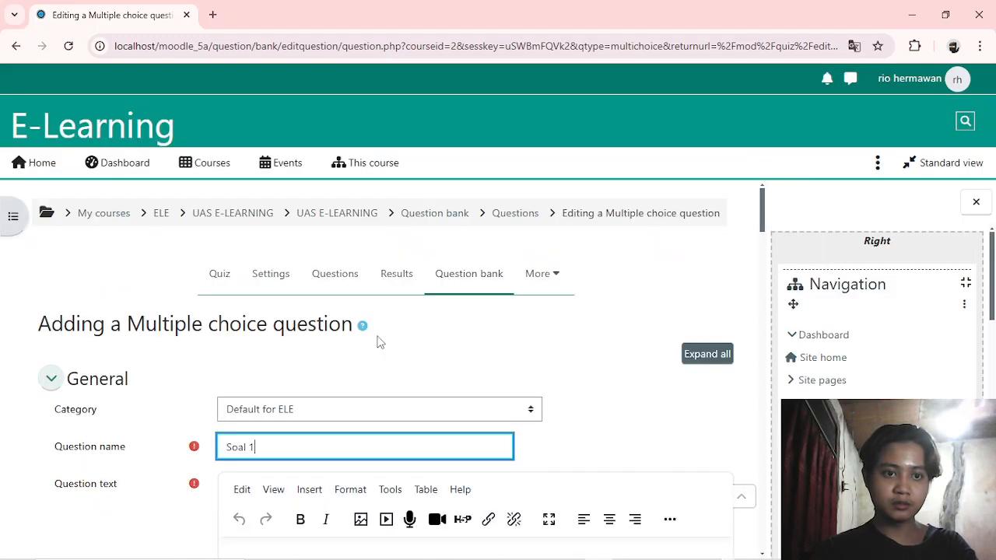
{"action": "scroll", "coordinate": [381, 283], "scroll_direction": "down", "scroll_amount": 3}
{"action": "left_click", "coordinate": [367, 346]}
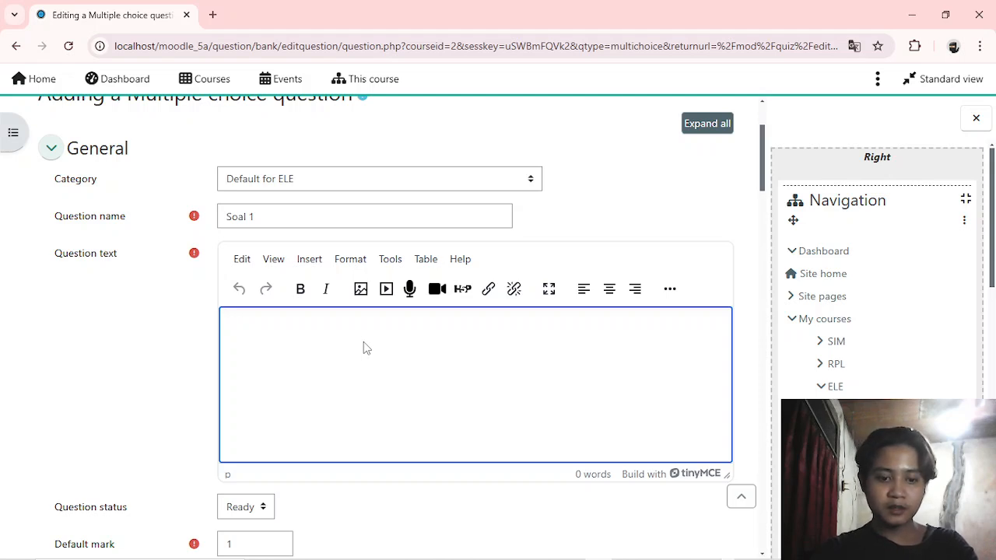
{"action": "type", "text": "Kapan"}
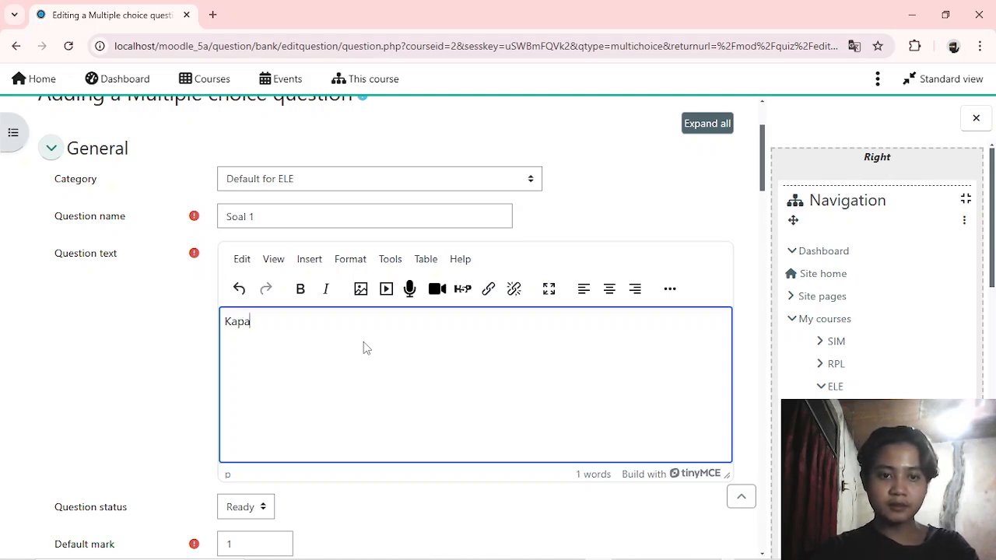
{"action": "key", "text": "BackSpace"}
{"action": "key", "text": "BackSpace"}
{"action": "key", "text": "BackSpace"}
{"action": "key", "text": "BackSpace"}
{"action": "key", "text": "BackSpace"}
{"action": "key", "text": "BackSpace"}
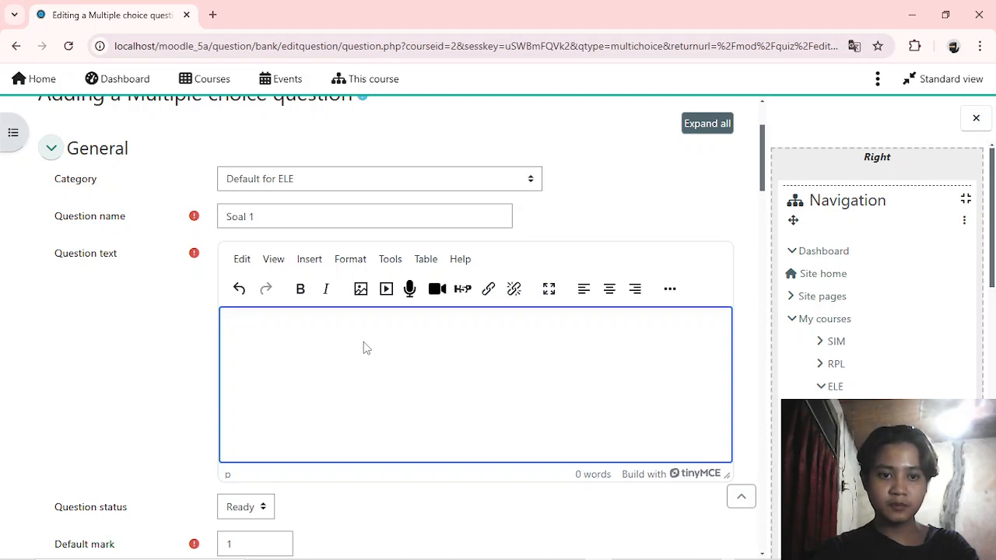
Enter "Apa Itu E-Learning" as the question text of Soal 1
{"action": "type", "text": "Ap"}
{"action": "key", "text": "BackSpace"}
{"action": "type", "text": "a"}
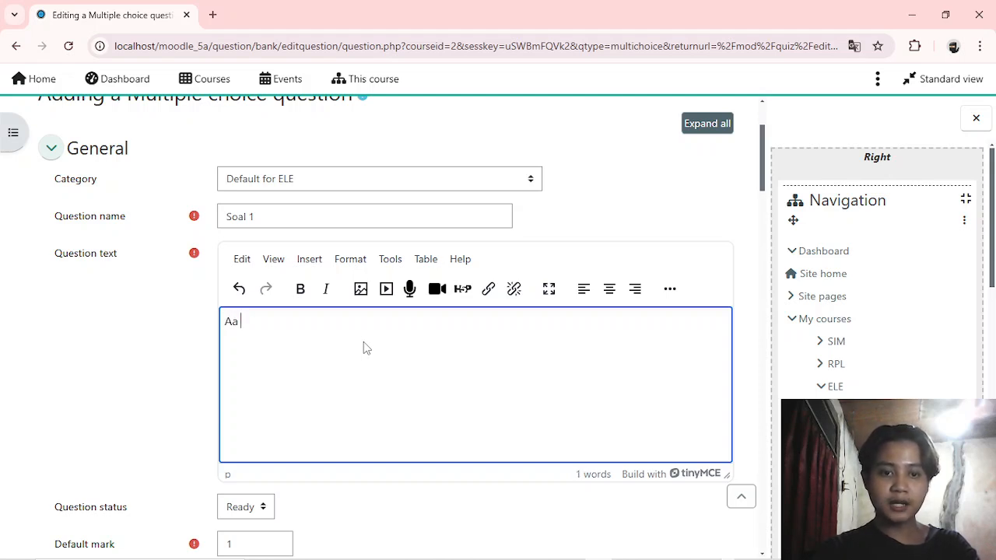
{"action": "key", "text": "BackSpace"}
{"action": "key", "text": "BackSpace"}
{"action": "type", "text": "pa It"}
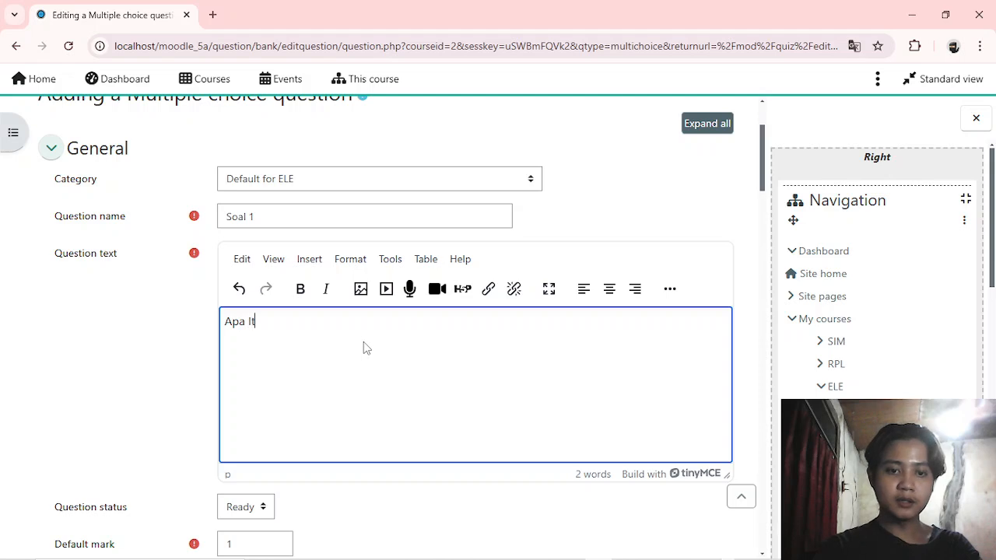
{"action": "type", "text": "u el"}
{"action": "key", "text": "BackSpace"}
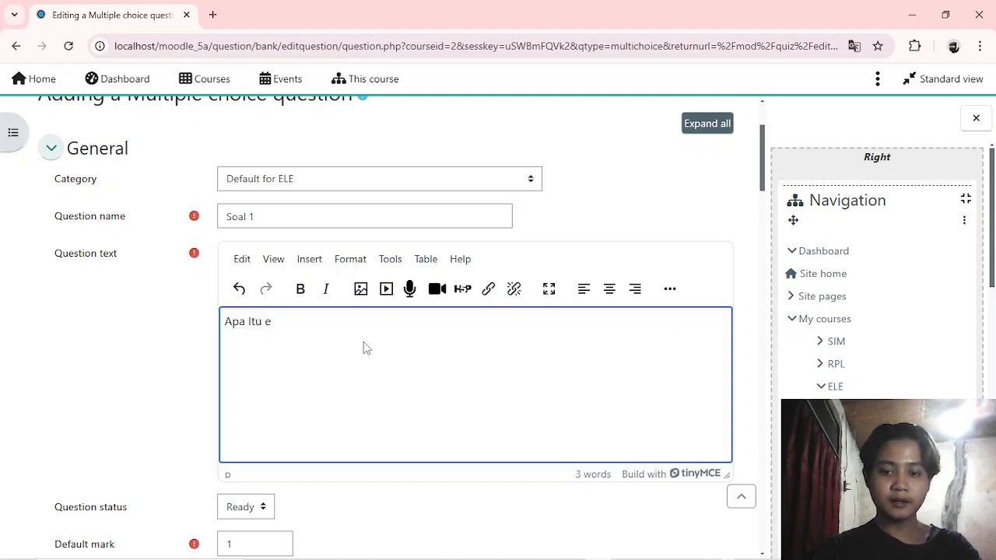
{"action": "key", "text": "BackSpace"}
{"action": "type", "text": "E-Le"}
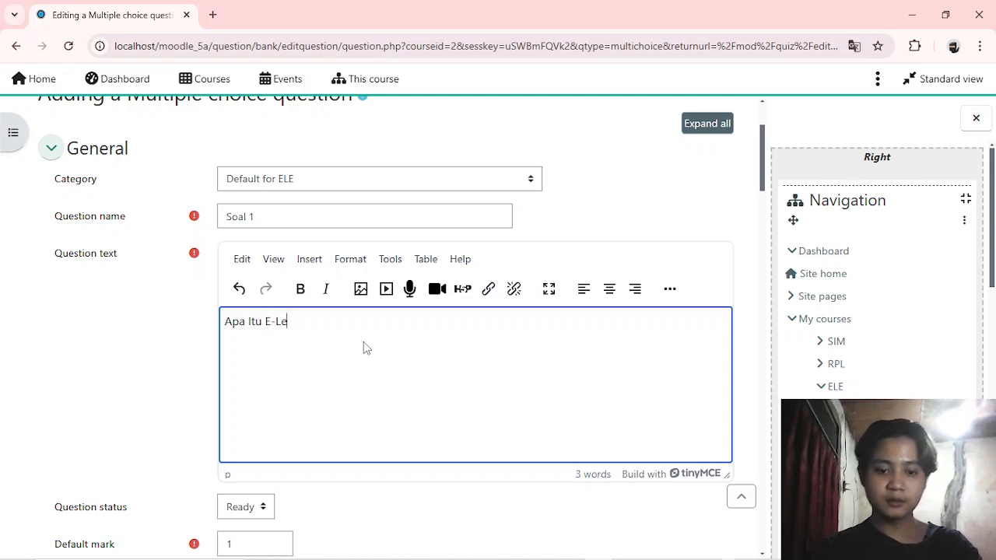
{"action": "type", "text": "arning"}
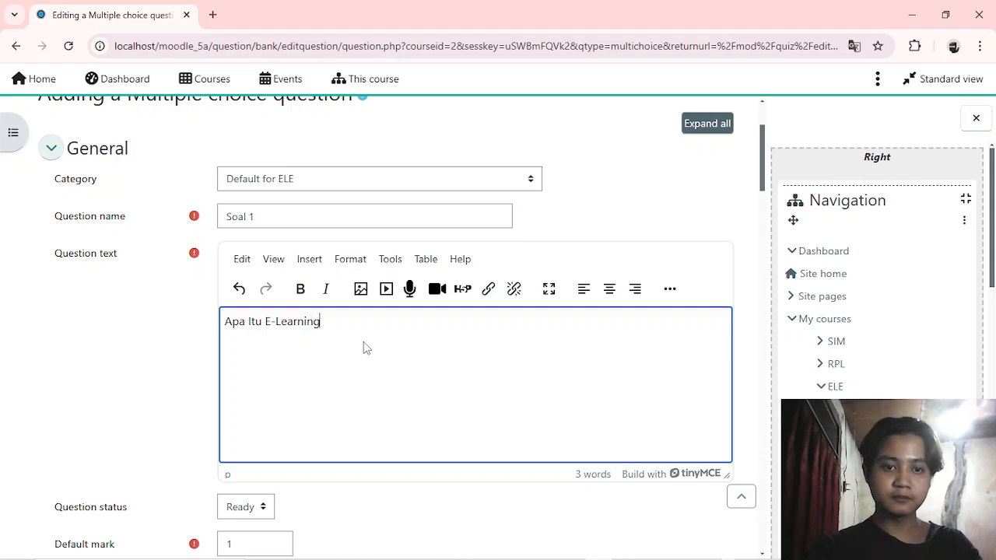
Search Google for "soal e-learning" in a new browser tab
{"action": "left_click", "coordinate": [213, 15]}
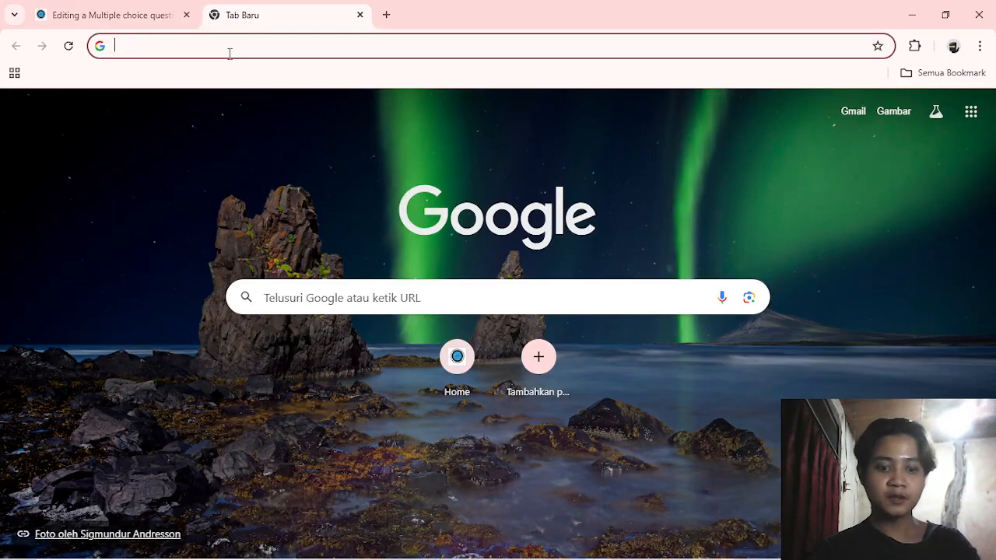
{"action": "type", "text": "sa"}
{"action": "key", "text": "BackSpace"}
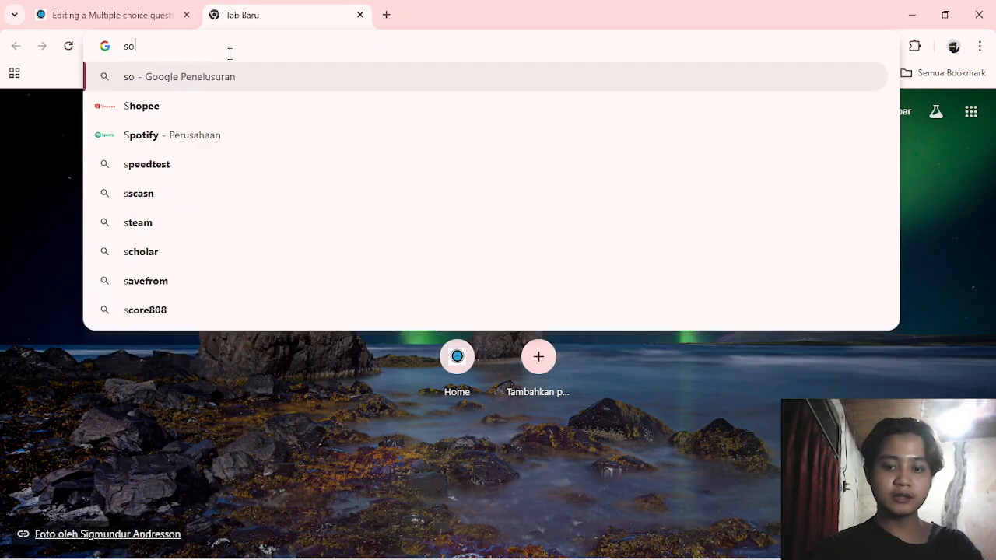
{"action": "type", "text": "oal e"}
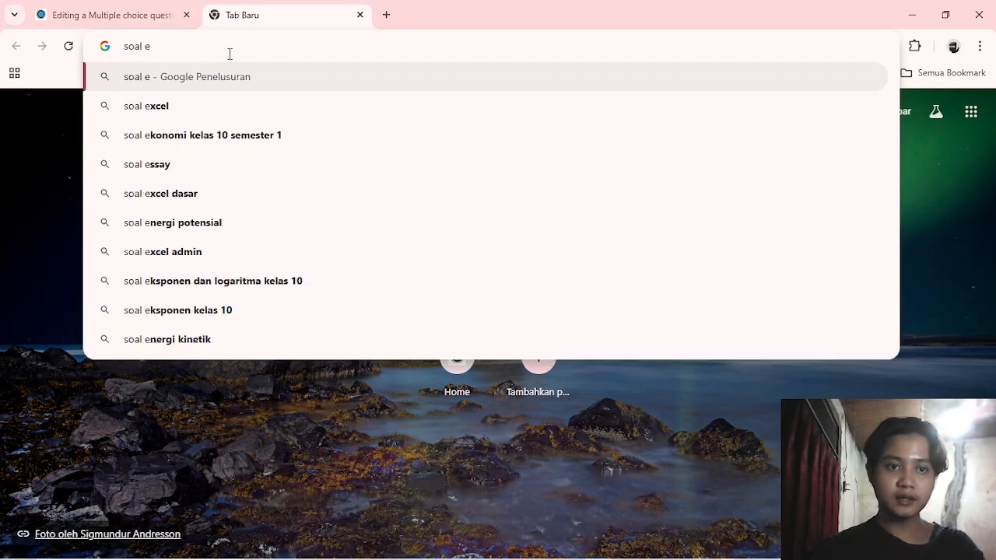
{"action": "type", "text": "-lea"}
{"action": "key", "text": "Return"}
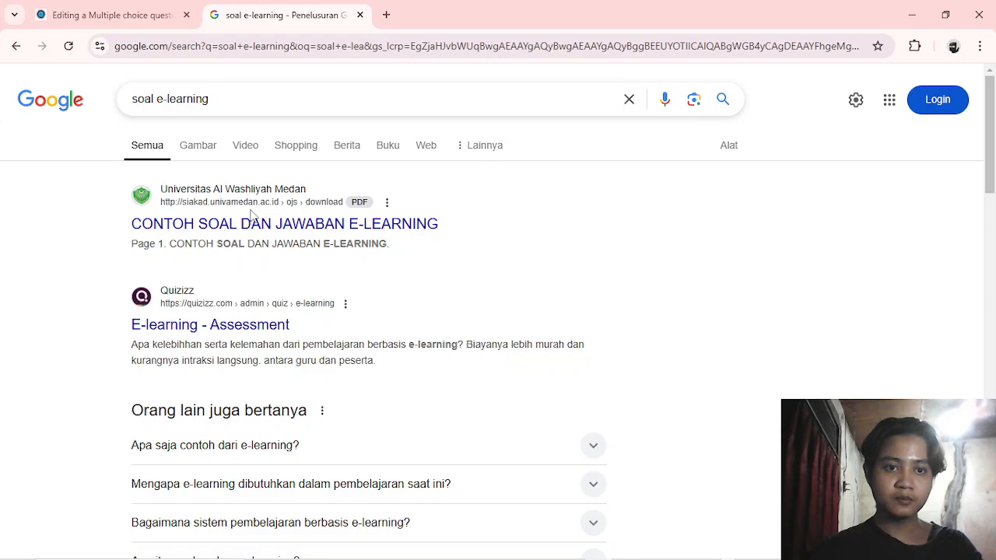
Try the PDF result "CONTOH SOAL DAN JAWABAN E-LEARNING", then look through the other search results for sample questions
{"action": "left_click", "coordinate": [251, 223]}
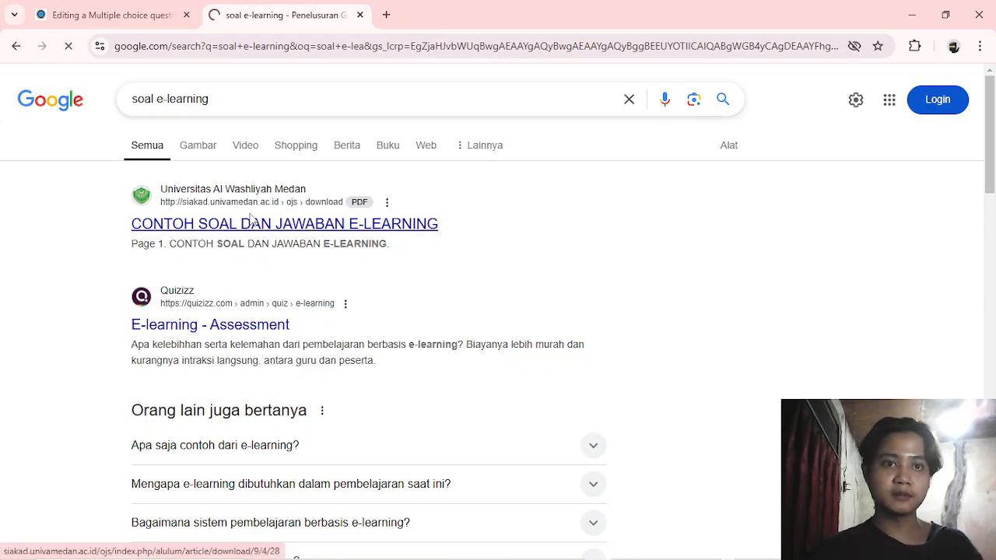
{"action": "left_click", "coordinate": [17, 46]}
{"action": "scroll", "coordinate": [249, 269], "scroll_direction": "down", "scroll_amount": 1}
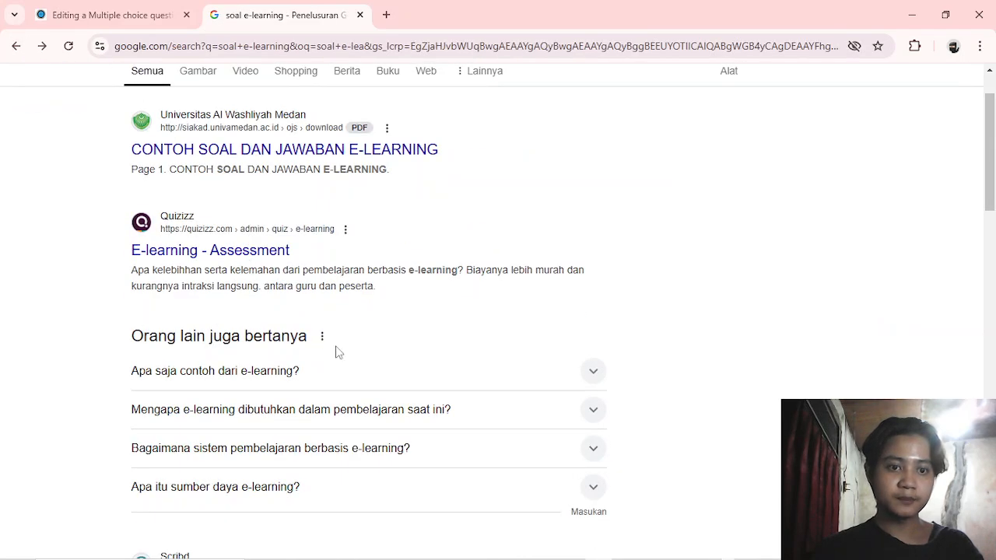
{"action": "scroll", "coordinate": [336, 350], "scroll_direction": "down", "scroll_amount": 4}
{"action": "scroll", "coordinate": [338, 353], "scroll_direction": "down", "scroll_amount": 3}
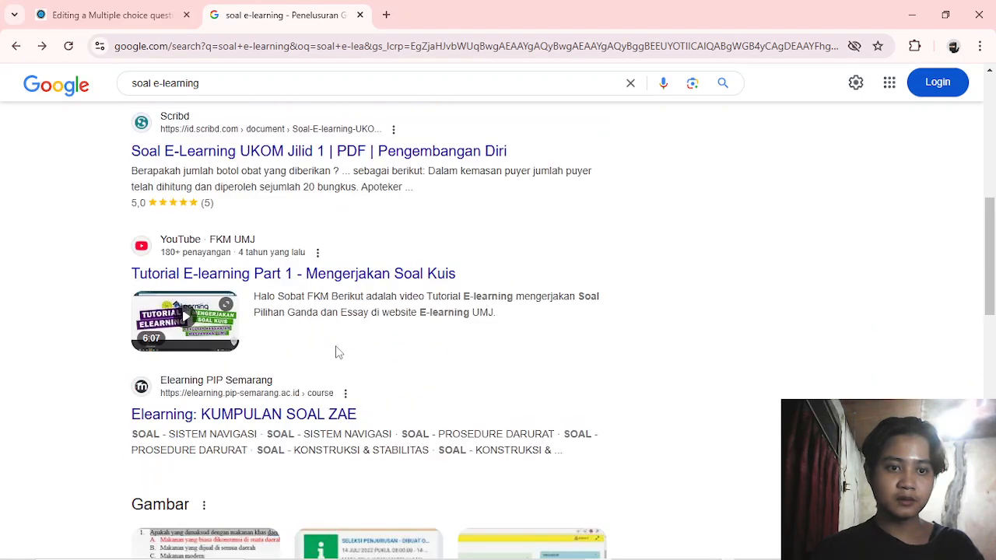
{"action": "scroll", "coordinate": [327, 336], "scroll_direction": "down", "scroll_amount": 6}
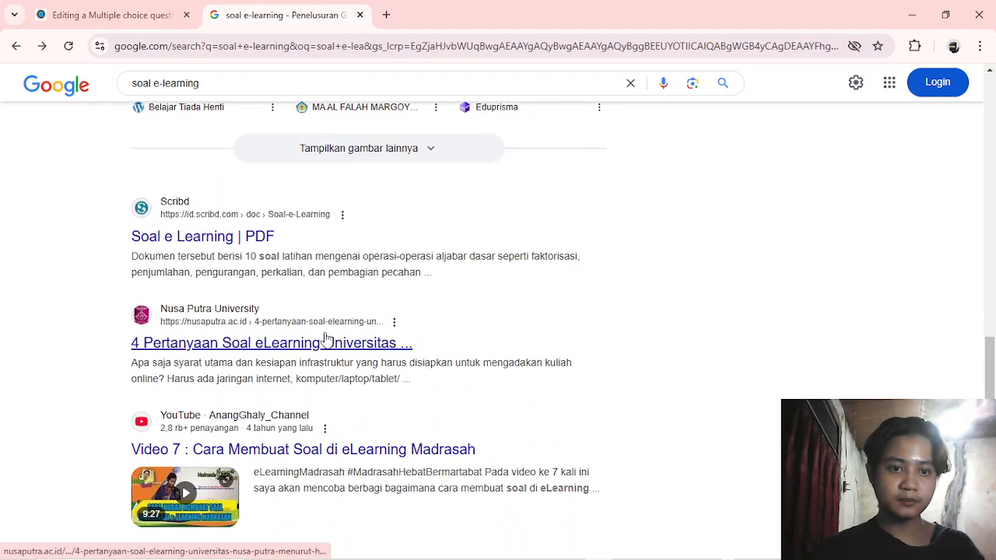
Open the Nusa Putra University article "4 Pertanyaan Soal eLearning Universitas" and read through its questions about online learning
{"action": "left_click", "coordinate": [325, 342]}
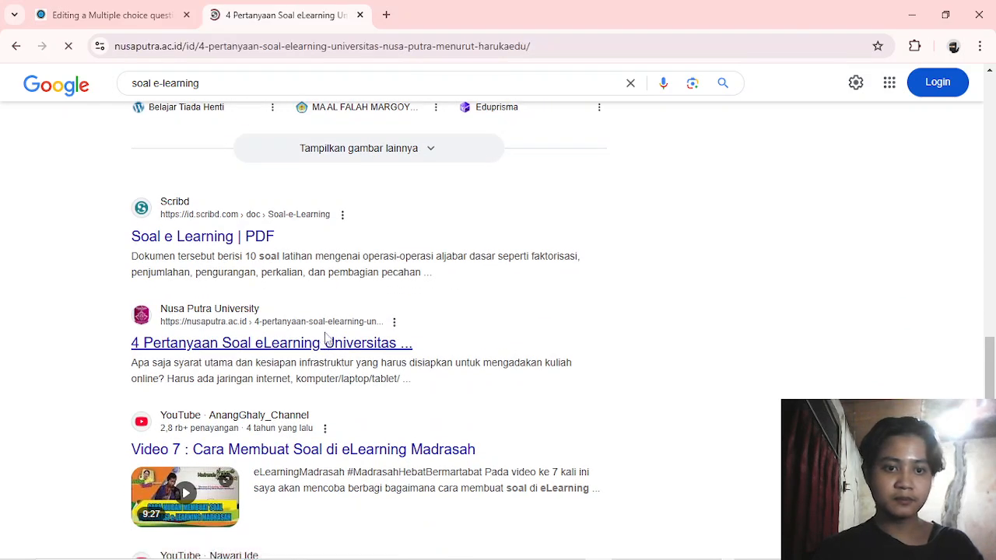
{"action": "scroll", "coordinate": [327, 339], "scroll_direction": "down", "scroll_amount": 4}
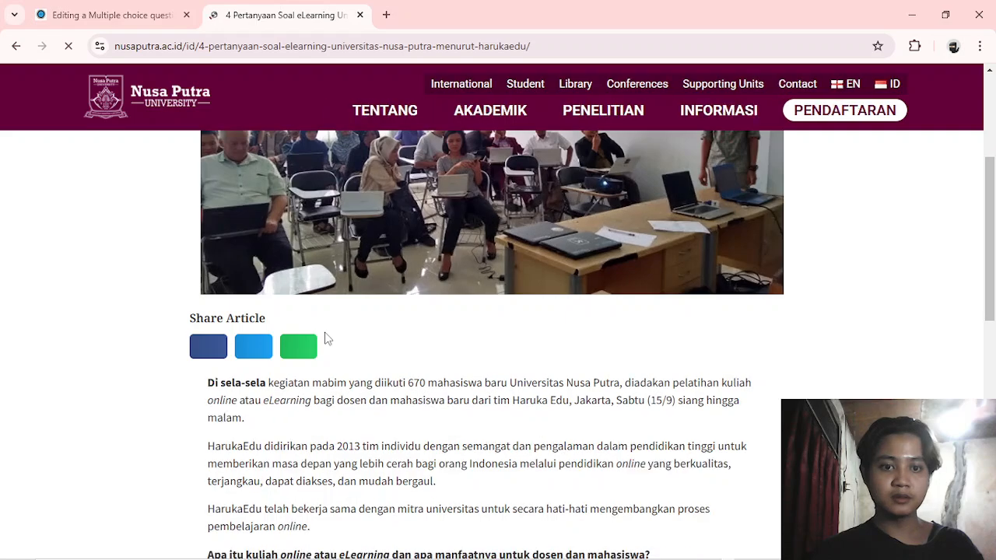
{"action": "scroll", "coordinate": [327, 338], "scroll_direction": "down", "scroll_amount": 6}
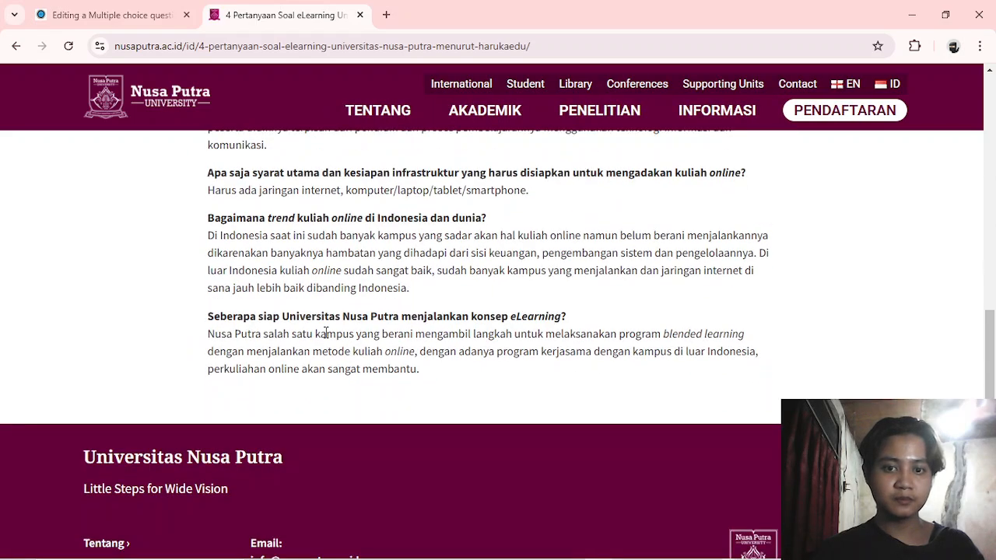
{"action": "scroll", "coordinate": [326, 333], "scroll_direction": "up", "scroll_amount": 2}
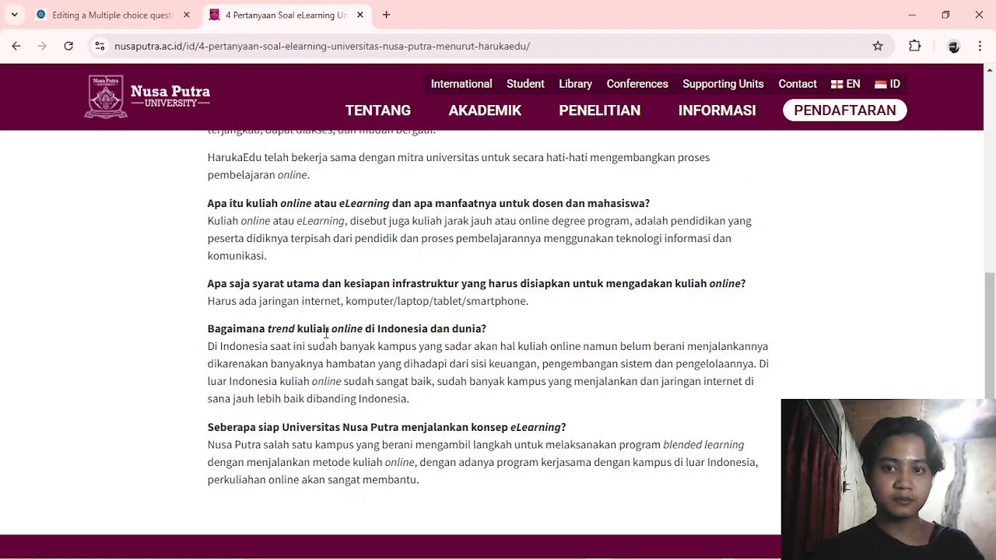
{"action": "scroll", "coordinate": [326, 333], "scroll_direction": "up", "scroll_amount": 3}
{"action": "scroll", "coordinate": [326, 336], "scroll_direction": "up", "scroll_amount": 6}
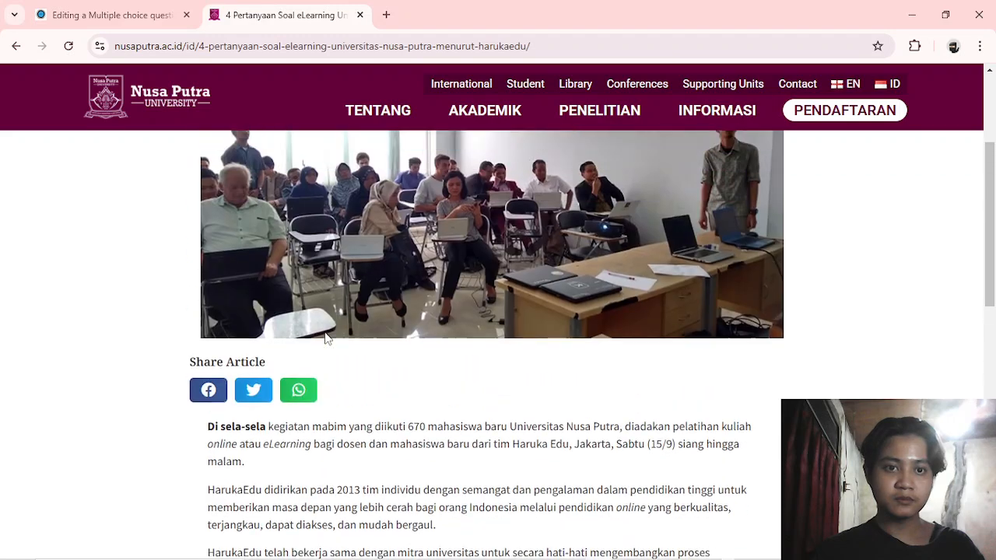
Go back to the Google results and look them over again, then switch to the Moodle question form
{"action": "left_click", "coordinate": [15, 47]}
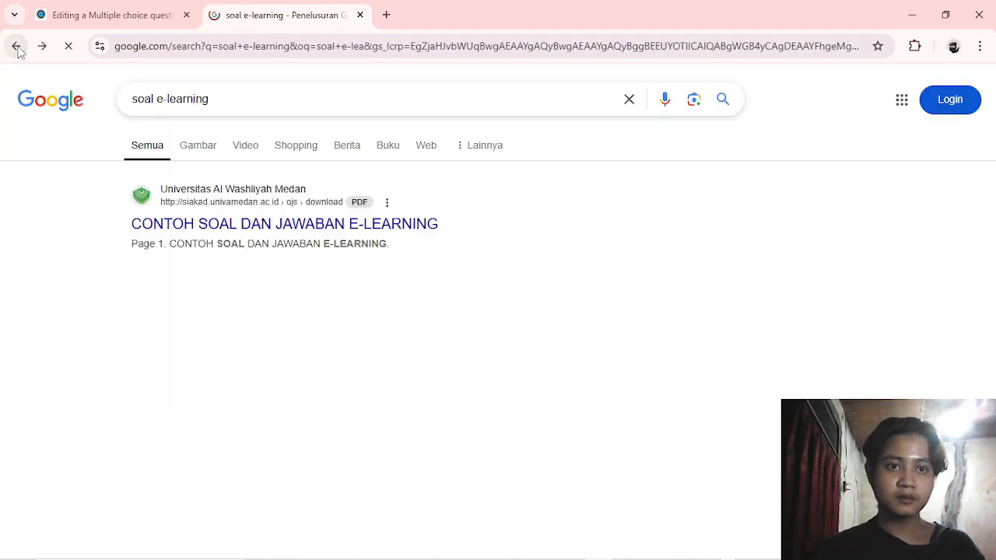
{"action": "scroll", "coordinate": [334, 281], "scroll_direction": "down", "scroll_amount": 2}
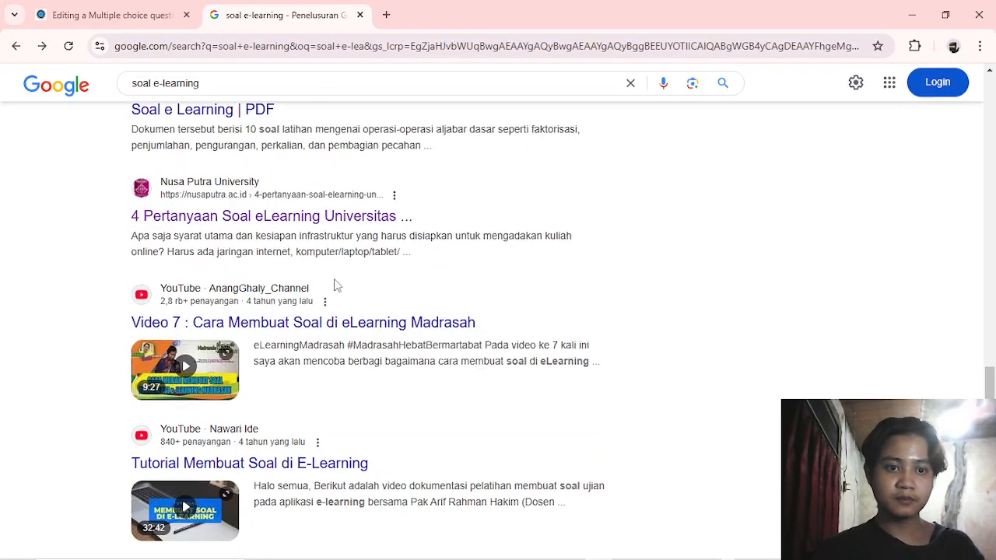
{"action": "scroll", "coordinate": [335, 280], "scroll_direction": "down", "scroll_amount": 3}
{"action": "scroll", "coordinate": [334, 281], "scroll_direction": "up", "scroll_amount": 9}
{"action": "scroll", "coordinate": [335, 284], "scroll_direction": "up", "scroll_amount": 10}
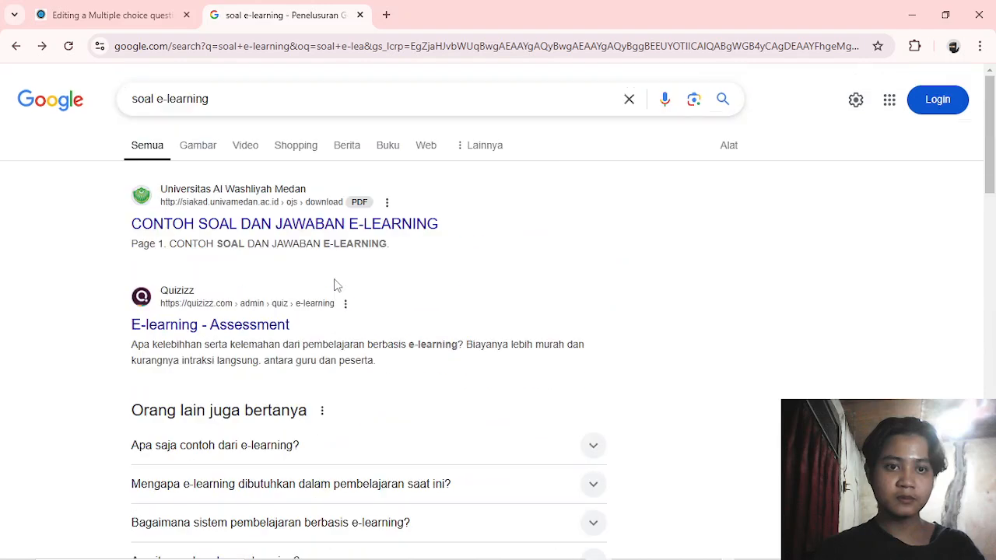
{"action": "scroll", "coordinate": [334, 284], "scroll_direction": "down", "scroll_amount": 1}
{"action": "left_click", "coordinate": [113, 15]}
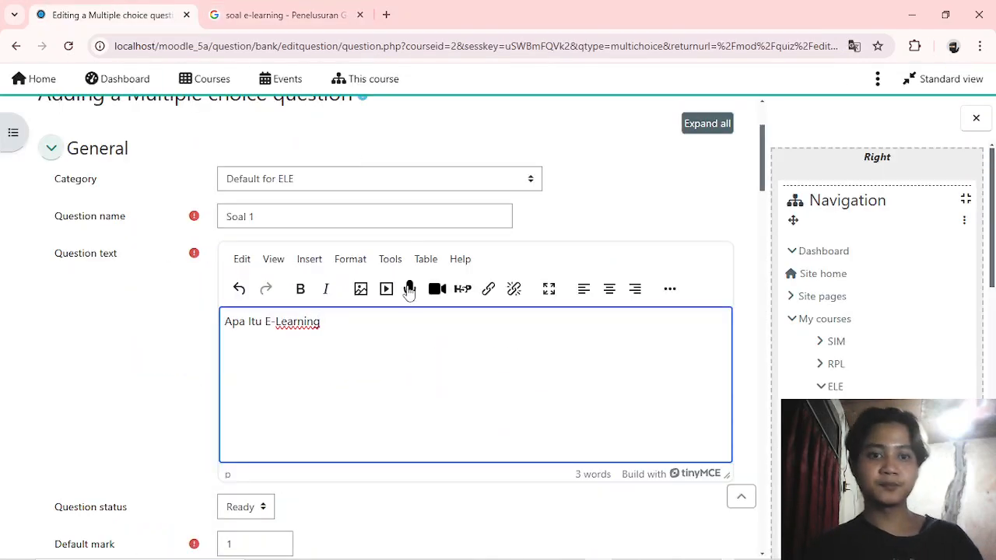
Replace the question text of Soal 1 with "Kapan E-Learning Di Temukan Atau di kembangkan"
{"action": "key", "text": "BackSpace"}
{"action": "key", "text": "BackSpace"}
{"action": "key", "text": "BackSpace"}
{"action": "key", "text": "BackSpace"}
{"action": "key", "text": "BackSpace"}
{"action": "key", "text": "BackSpace"}
{"action": "key", "text": "BackSpace"}
{"action": "key", "text": "BackSpace"}
{"action": "key", "text": "BackSpace"}
{"action": "key", "text": "BackSpace"}
{"action": "key", "text": "BackSpace"}
{"action": "key", "text": "BackSpace"}
{"action": "key", "text": "BackSpace"}
{"action": "key", "text": "BackSpace"}
{"action": "key", "text": "BackSpace"}
{"action": "key", "text": "BackSpace"}
{"action": "key", "text": "BackSpace"}
{"action": "key", "text": "BackSpace"}
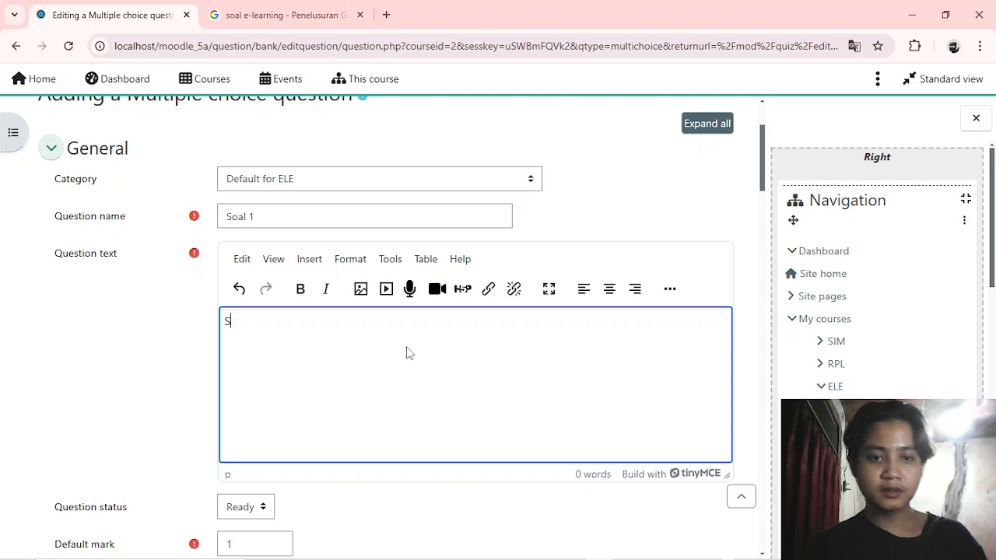
{"action": "type", "text": "k"}
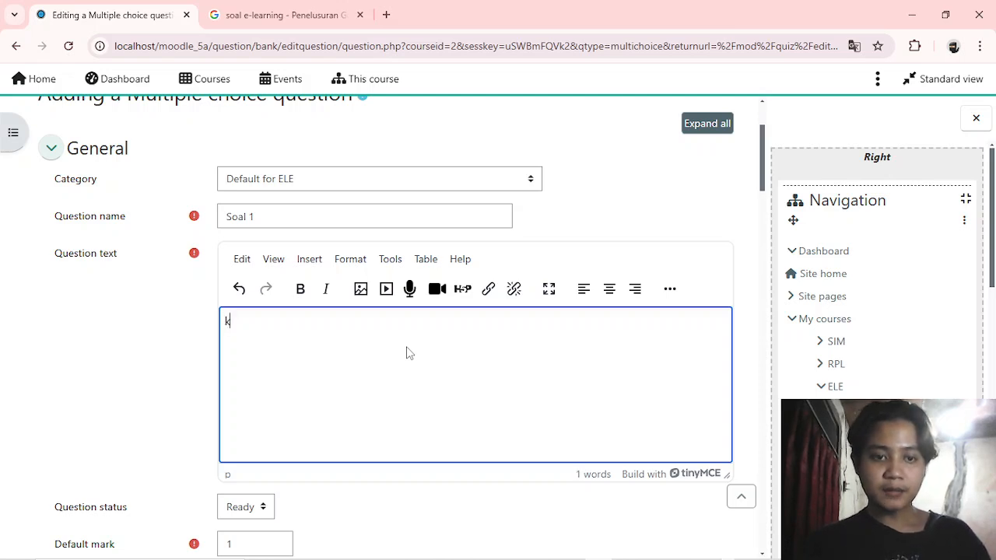
{"action": "key", "text": "BackSpace"}
{"action": "type", "text": "Kapan"}
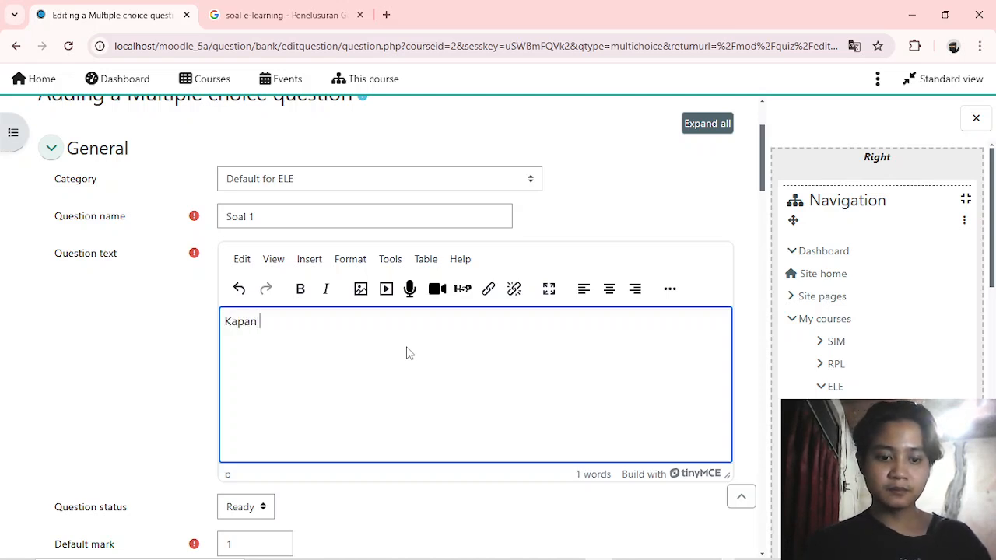
{"action": "type", "text": " E-Learn"}
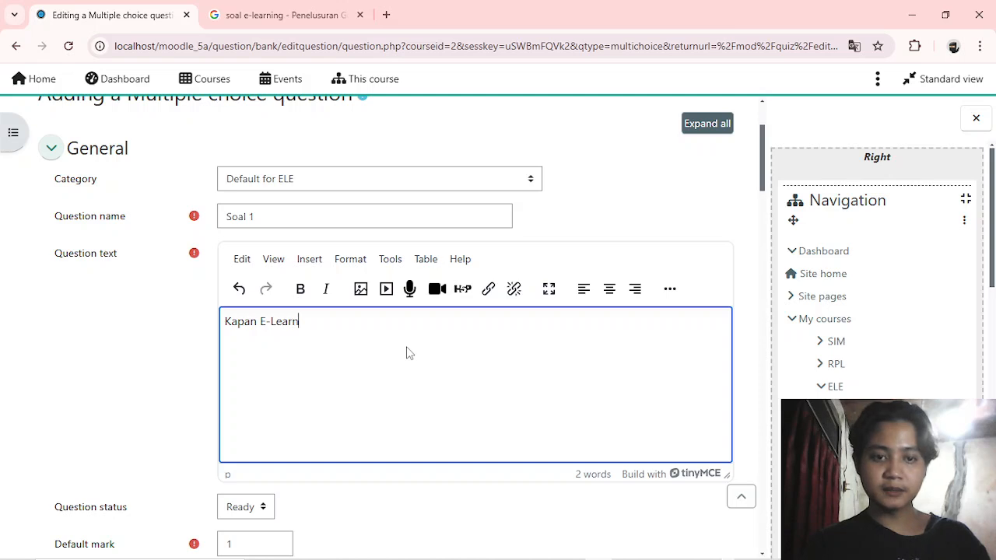
{"action": "type", "text": "ing Di"}
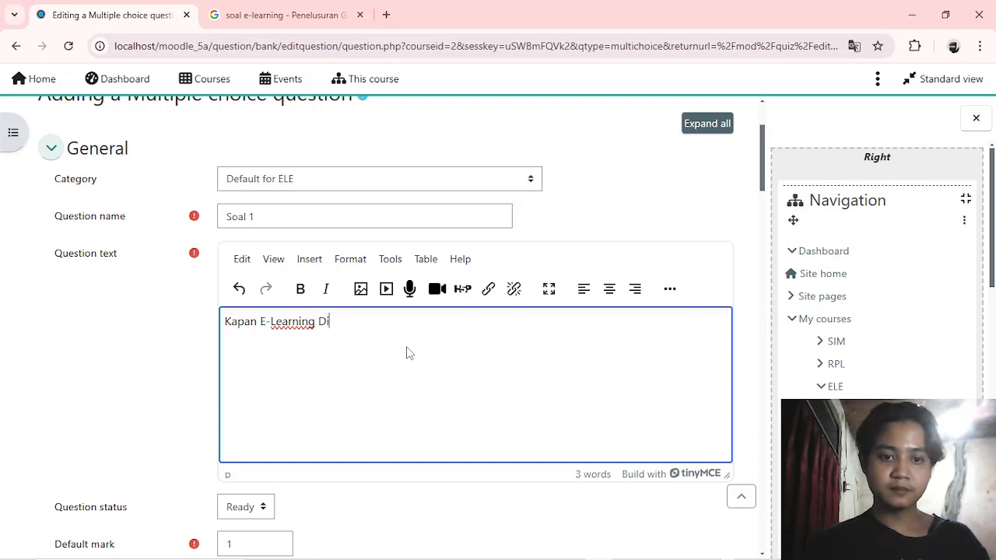
{"action": "type", "text": " Temukan"}
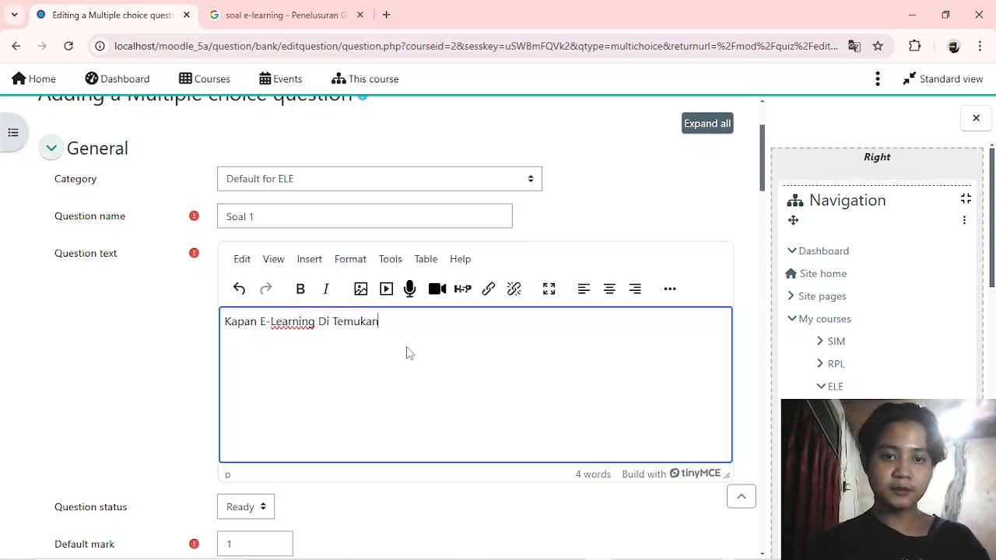
{"action": "type", "text": " Atau di kemabng"}
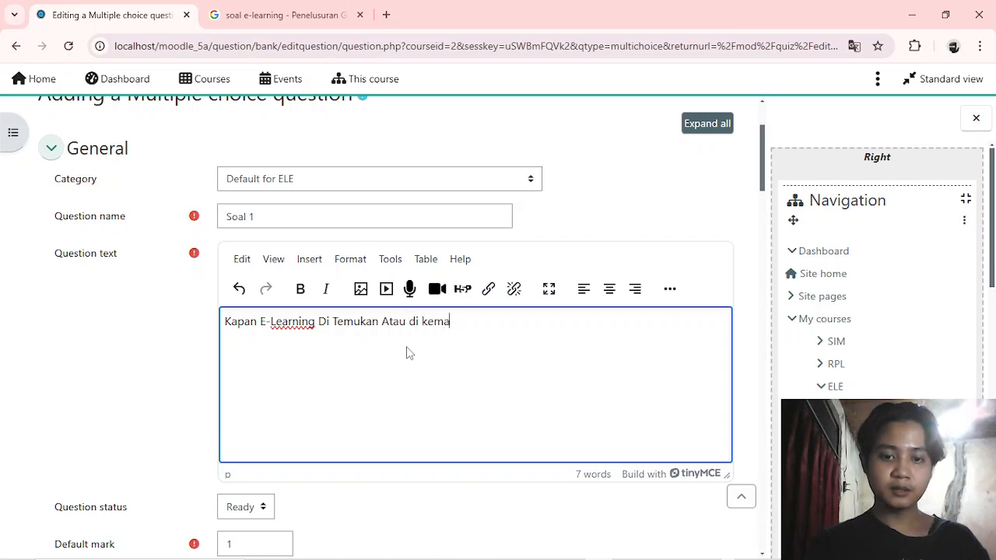
{"action": "key", "text": "BackSpace"}
{"action": "key", "text": "BackSpace"}
{"action": "type", "text": "bangkan"}
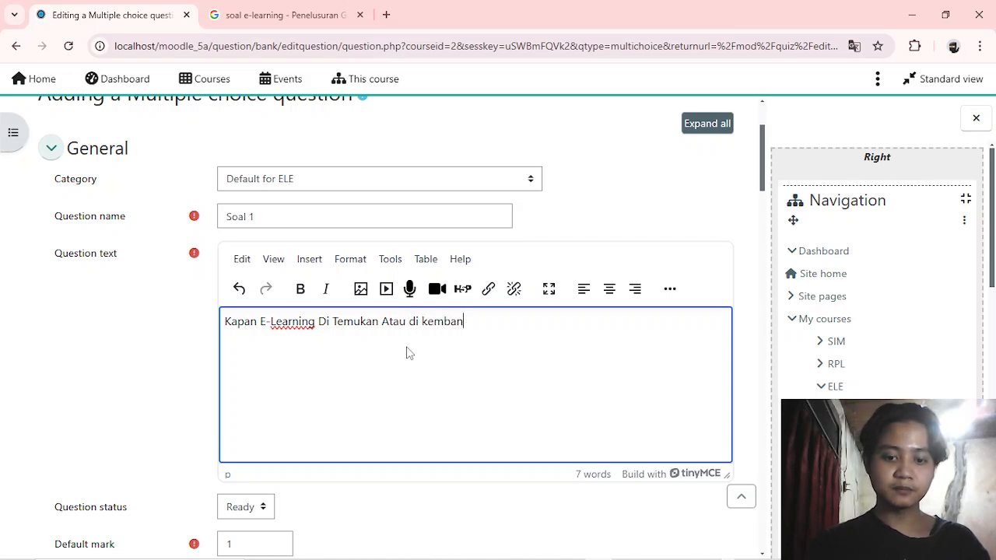
Remove the word "Kapan" from the start of the Soal 1 question text
{"action": "key", "text": "Left"}
{"action": "key", "text": "Left"}
{"action": "key", "text": "Left"}
{"action": "key", "text": "Left"}
{"action": "key", "text": "Left"}
{"action": "key", "text": "Left"}
{"action": "key", "text": "Left"}
{"action": "key", "text": "Left"}
{"action": "key", "text": "Left"}
{"action": "key", "text": "Left"}
{"action": "key", "text": "Left"}
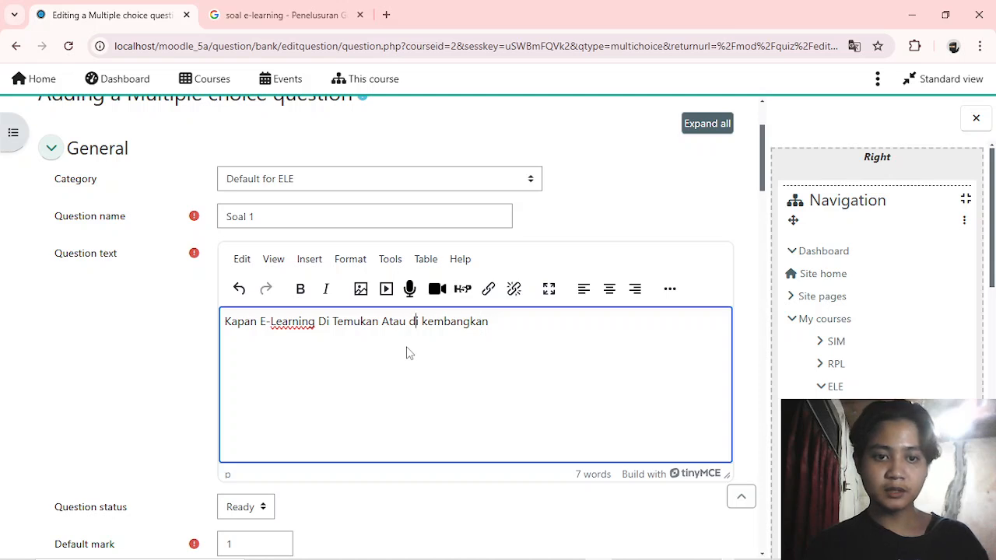
{"action": "key", "text": "Left"}
{"action": "key", "text": "Left"}
{"action": "key", "text": "Left"}
{"action": "key", "text": "Left"}
{"action": "key", "text": "Left"}
{"action": "key", "text": "Left"}
{"action": "key", "text": "Left"}
{"action": "key", "text": "Left"}
{"action": "key", "text": "Left"}
{"action": "key", "text": "Left"}
{"action": "key", "text": "Left"}
{"action": "key", "text": "Left"}
{"action": "key", "text": "BackSpace"}
{"action": "key", "text": "BackSpace"}
{"action": "key", "text": "BackSpace"}
{"action": "key", "text": "BackSpace"}
{"action": "key", "text": "BackSpace"}
{"action": "key", "text": "BackSpace"}
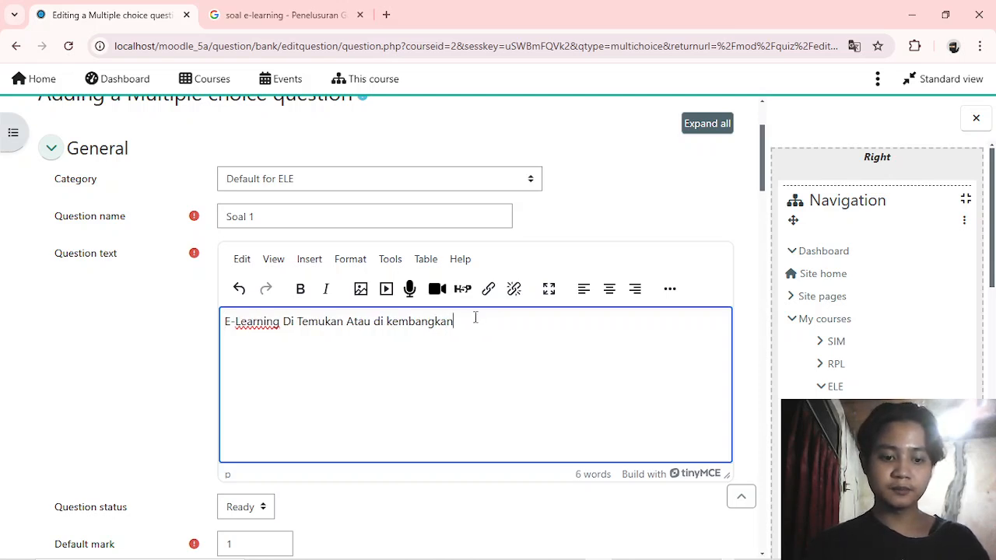
Replace the whole question text of Soal 1 with "Pada Tahun Berapa E-Learning Di mulai ?"
{"action": "key", "text": "ctrl+a"}
{"action": "key", "text": "BackSpace"}
{"action": "type", "text": "P"}
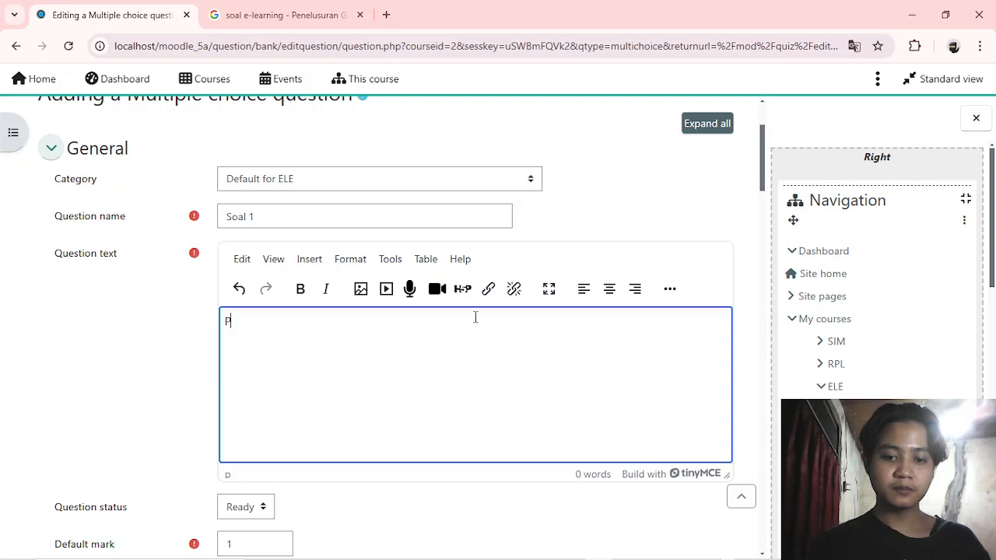
{"action": "type", "text": "ada Tah"}
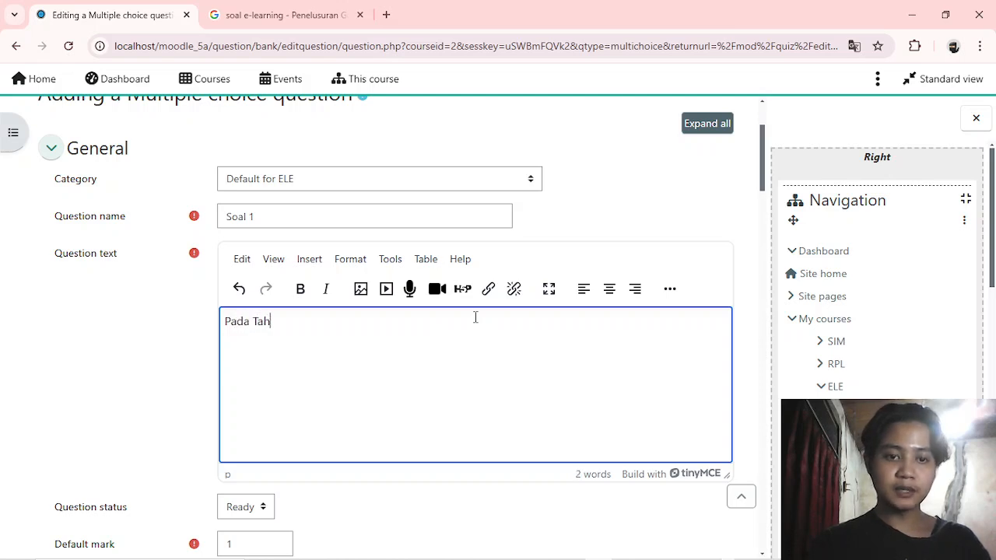
{"action": "type", "text": "un B"}
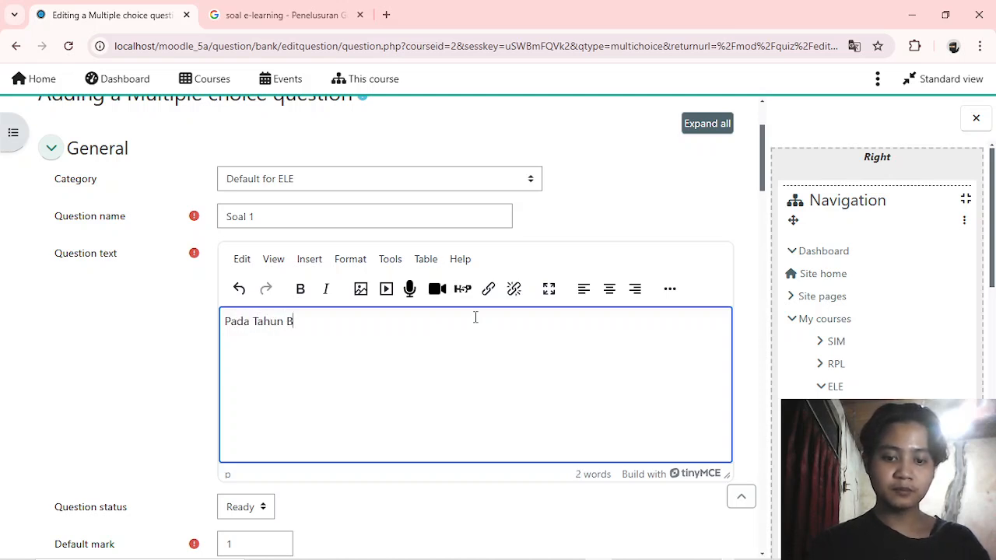
{"action": "type", "text": "erapa E-"}
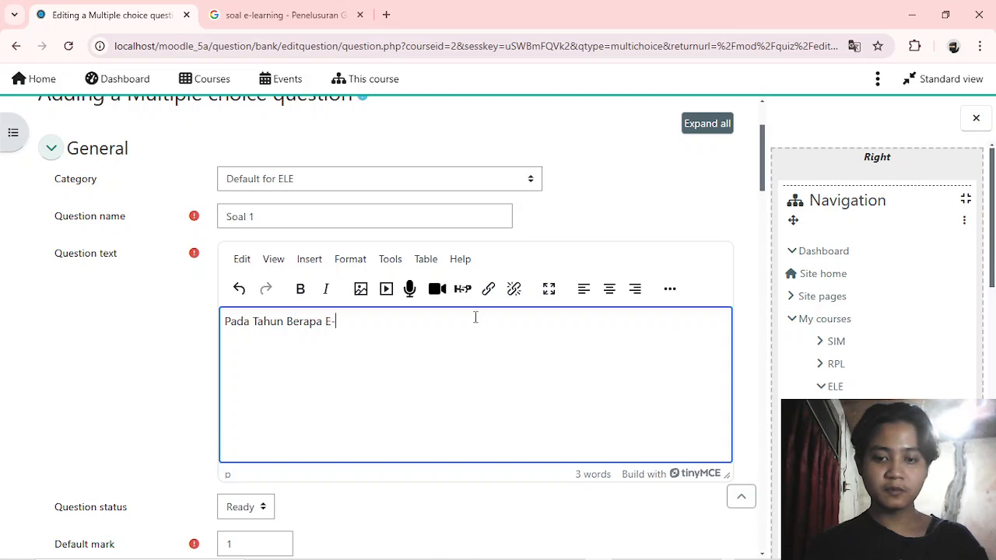
{"action": "type", "text": "Learni"}
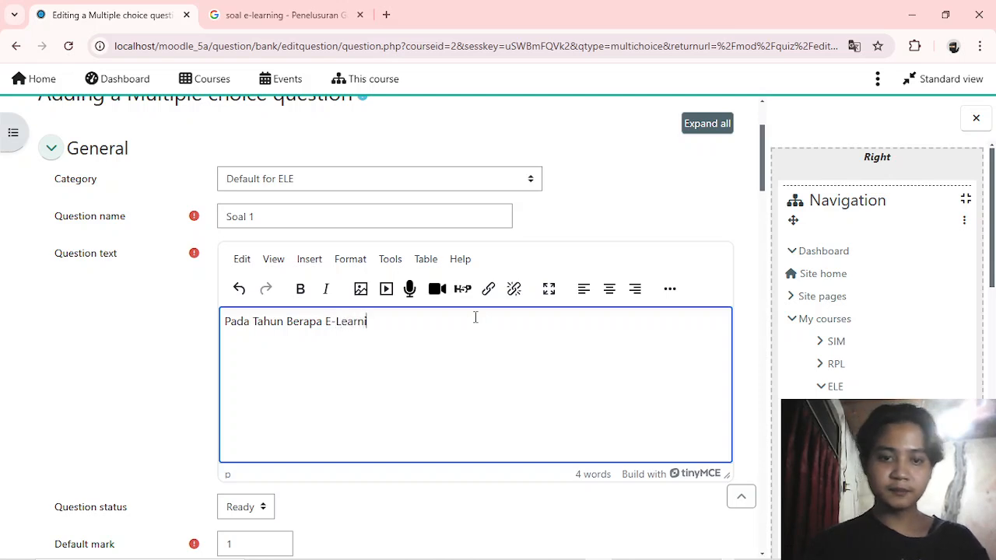
{"action": "type", "text": "ng Di mu"}
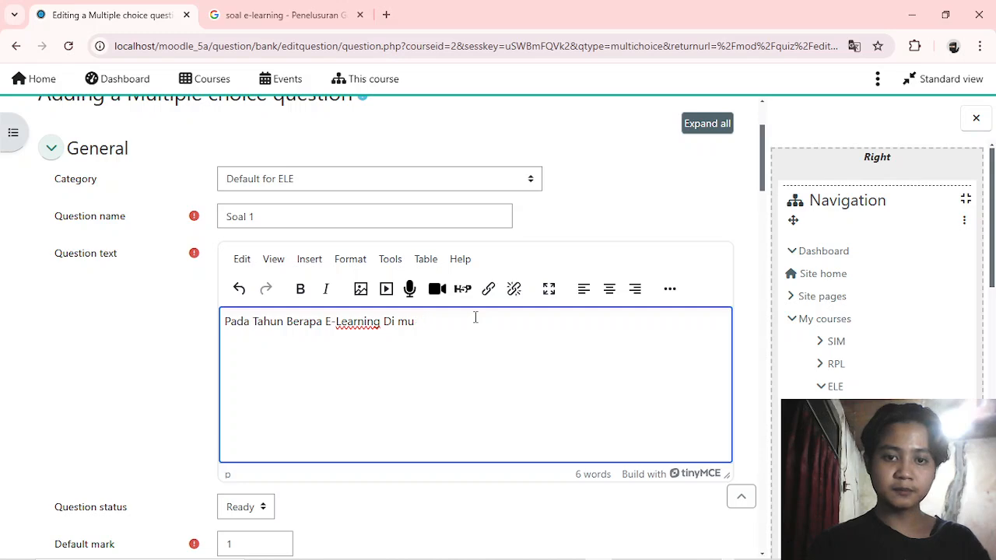
{"action": "type", "text": "lailai ?"}
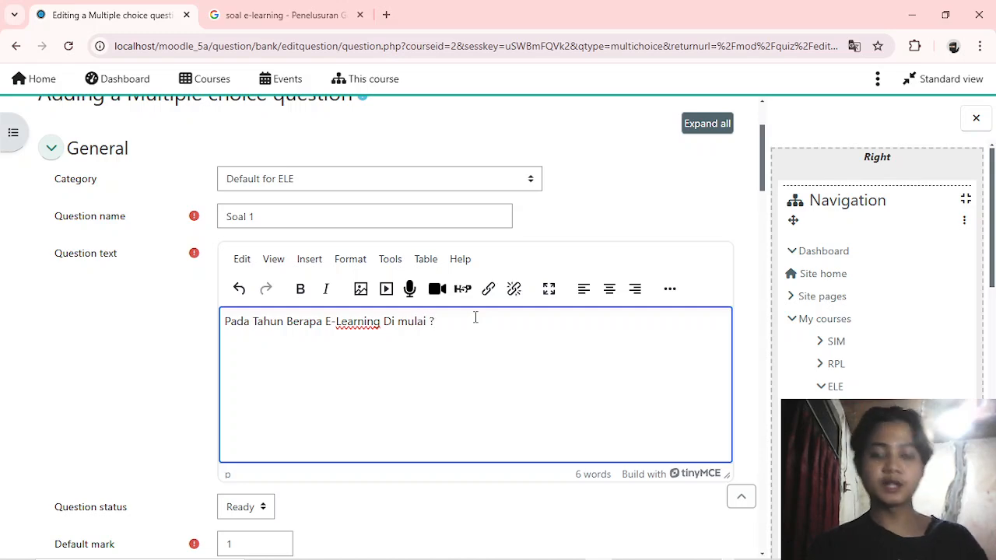
Set the ID number of the Soal 1 question to 01
{"action": "scroll", "coordinate": [475, 319], "scroll_direction": "down", "scroll_amount": 7}
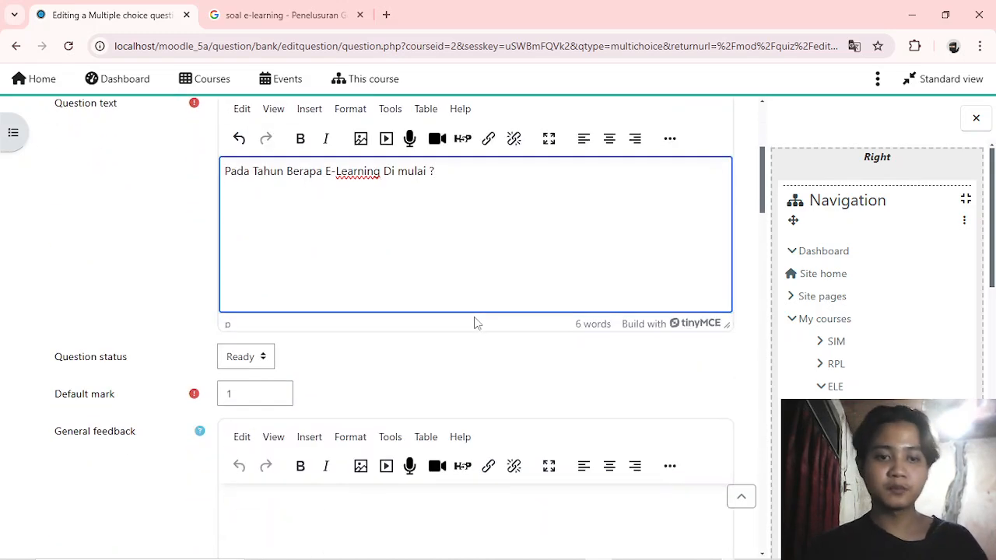
{"action": "scroll", "coordinate": [476, 323], "scroll_direction": "up", "scroll_amount": 5}
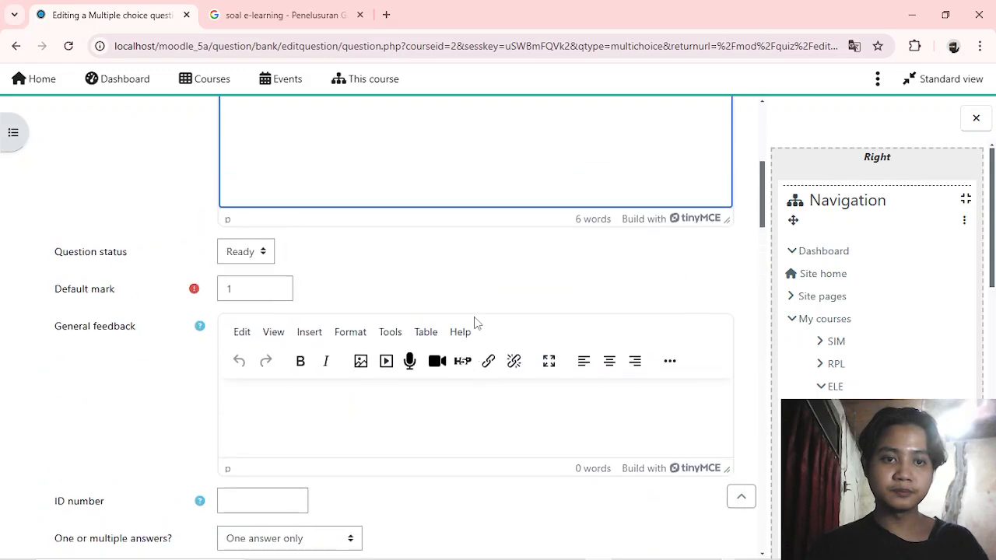
{"action": "scroll", "coordinate": [476, 323], "scroll_direction": "down", "scroll_amount": 2}
{"action": "scroll", "coordinate": [477, 323], "scroll_direction": "down", "scroll_amount": 3}
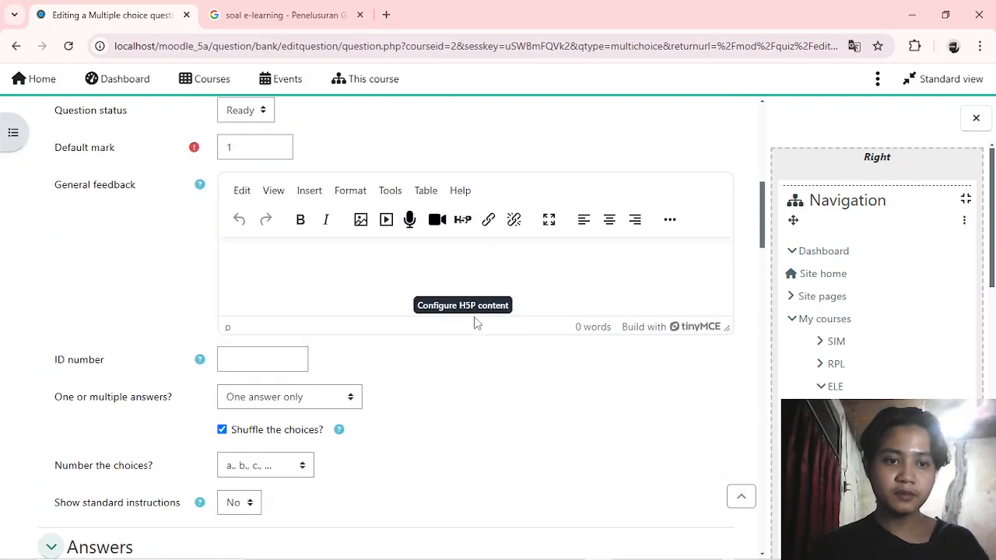
{"action": "left_click", "coordinate": [297, 295]}
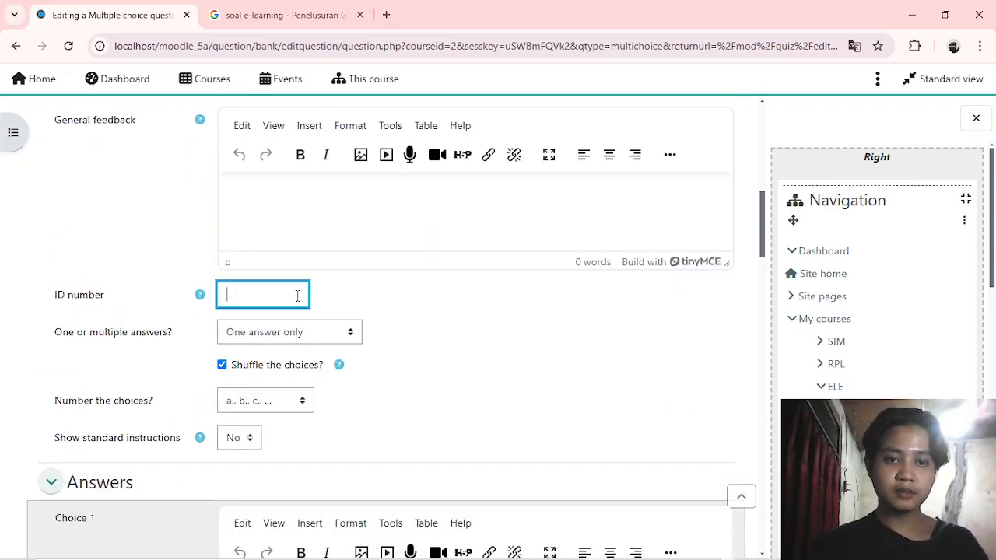
{"action": "type", "text": "01"}
Enter "A. 1990" as Choice 1 and mark it as the correct answer with a grade of 100%
{"action": "scroll", "coordinate": [297, 295], "scroll_direction": "down", "scroll_amount": 3}
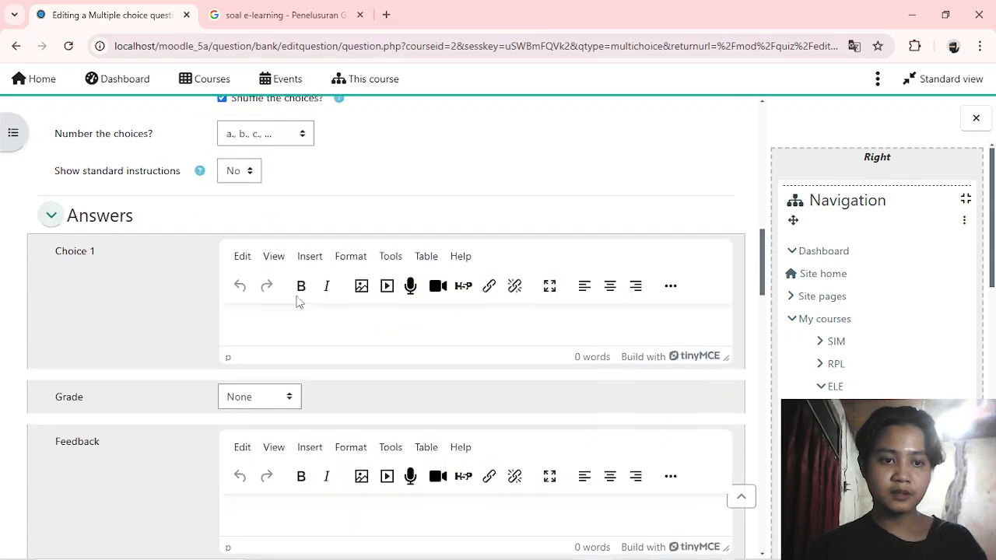
{"action": "left_click", "coordinate": [299, 321]}
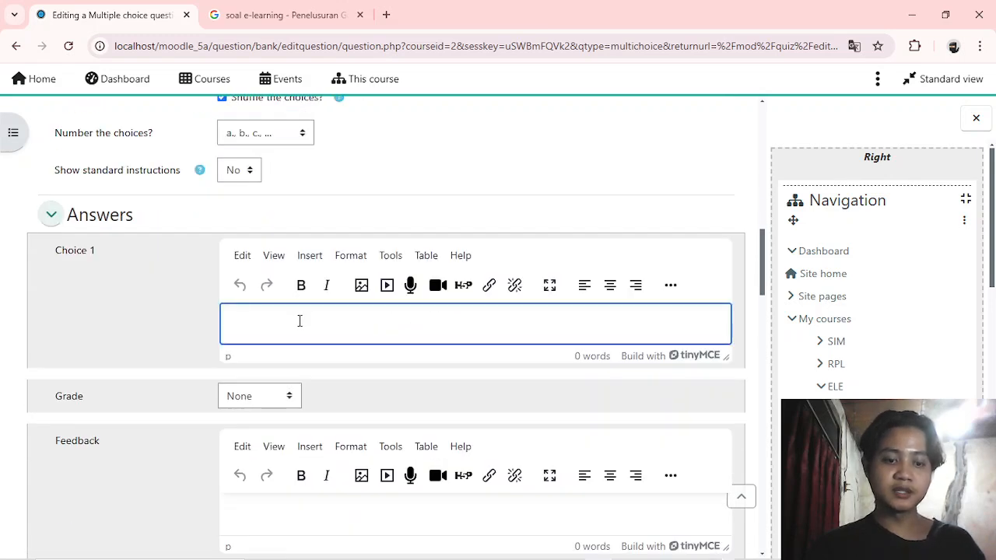
{"action": "type", "text": "A."}
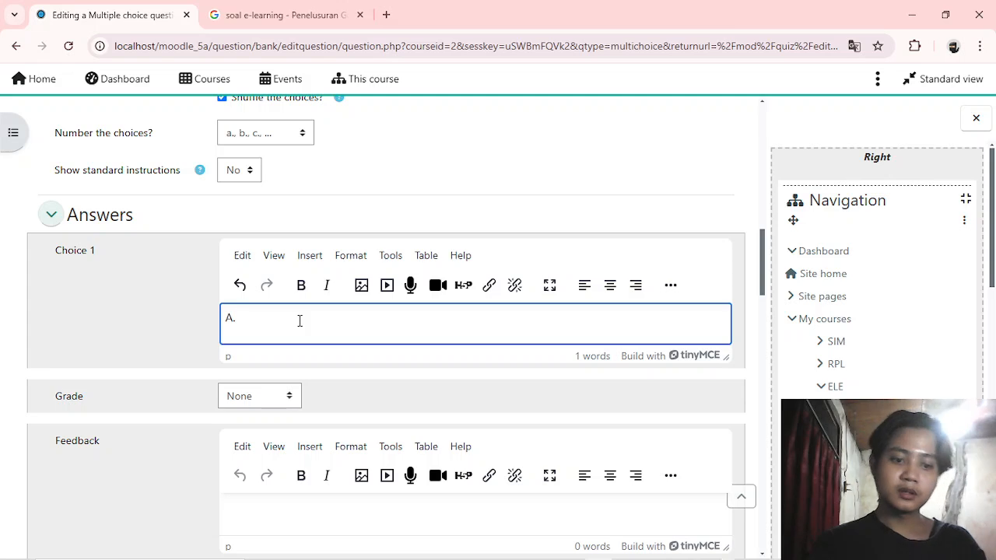
{"action": "type", "text": " 1990"}
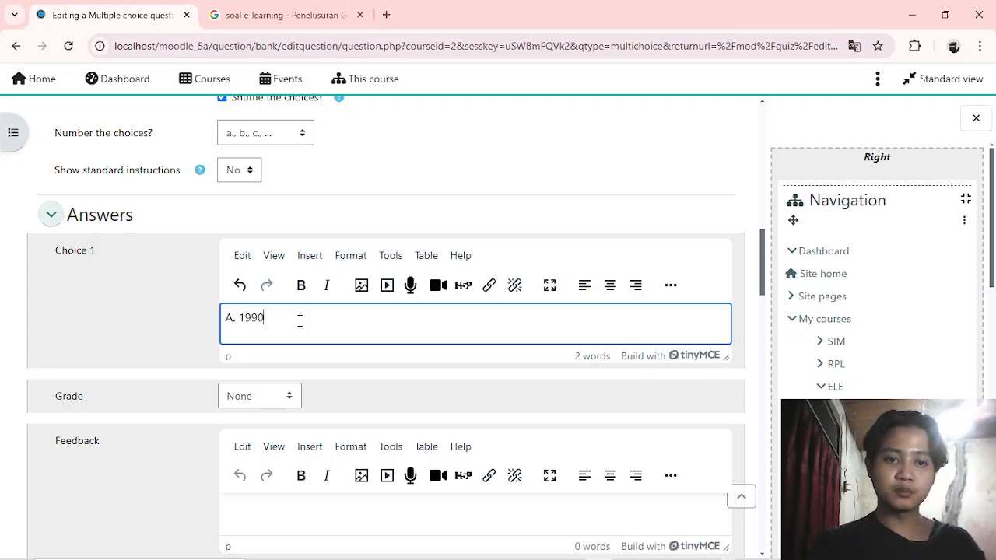
{"action": "scroll", "coordinate": [300, 321], "scroll_direction": "down", "scroll_amount": 1}
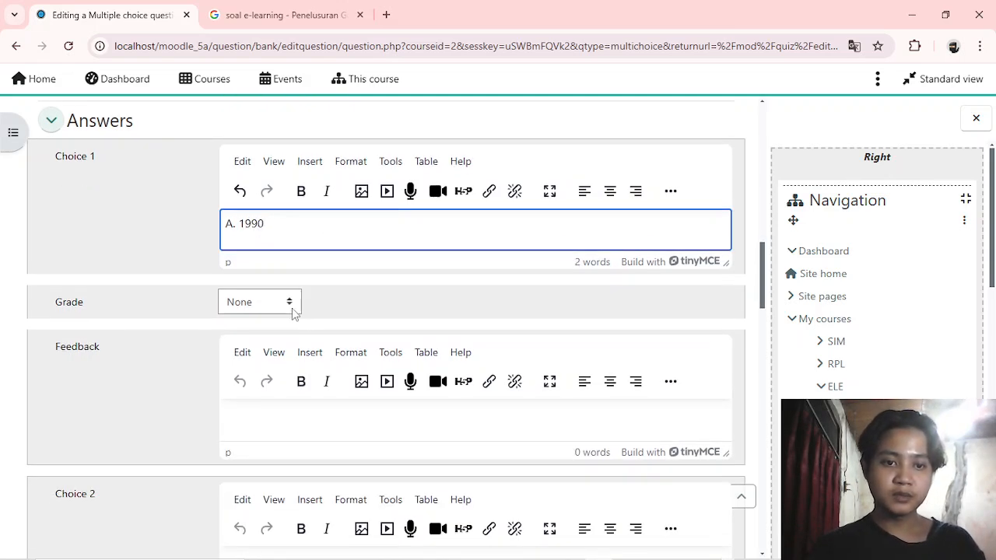
{"action": "left_click", "coordinate": [294, 311]}
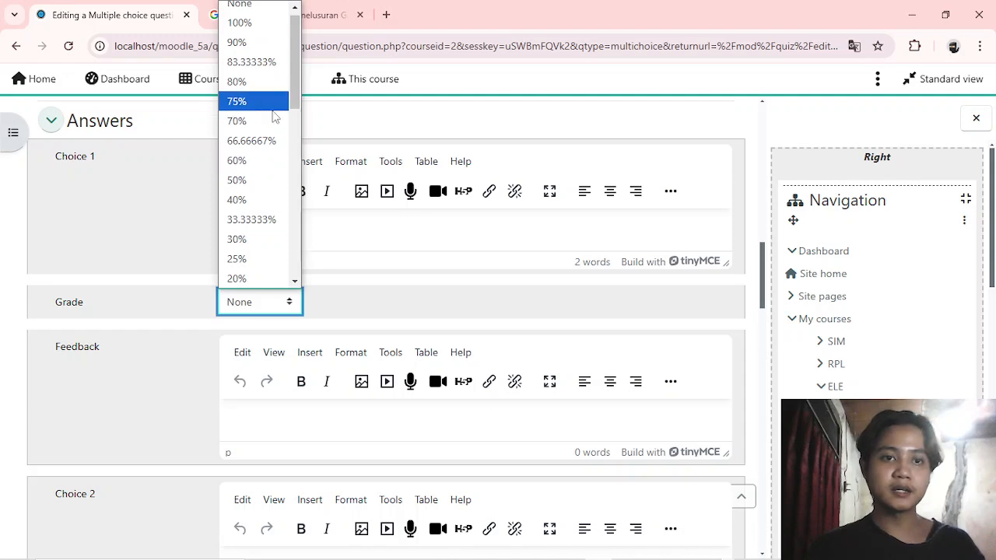
{"action": "left_click", "coordinate": [274, 31]}
{"action": "scroll", "coordinate": [304, 355], "scroll_direction": "down", "scroll_amount": 1}
{"action": "left_click", "coordinate": [301, 358]}
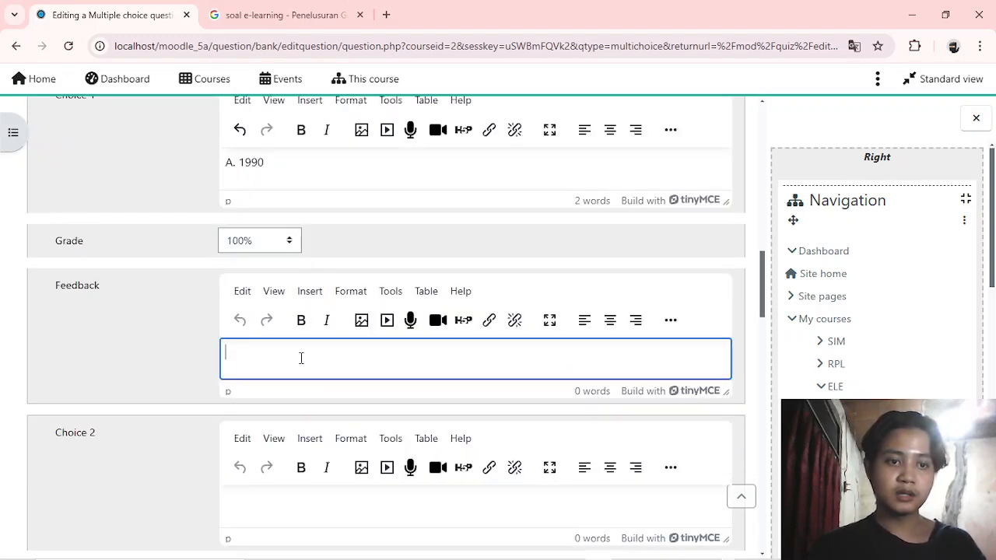
Enter "B. 2020" as the answer text of Choice 2
{"action": "scroll", "coordinate": [301, 358], "scroll_direction": "down", "scroll_amount": 3}
{"action": "left_click", "coordinate": [287, 302]}
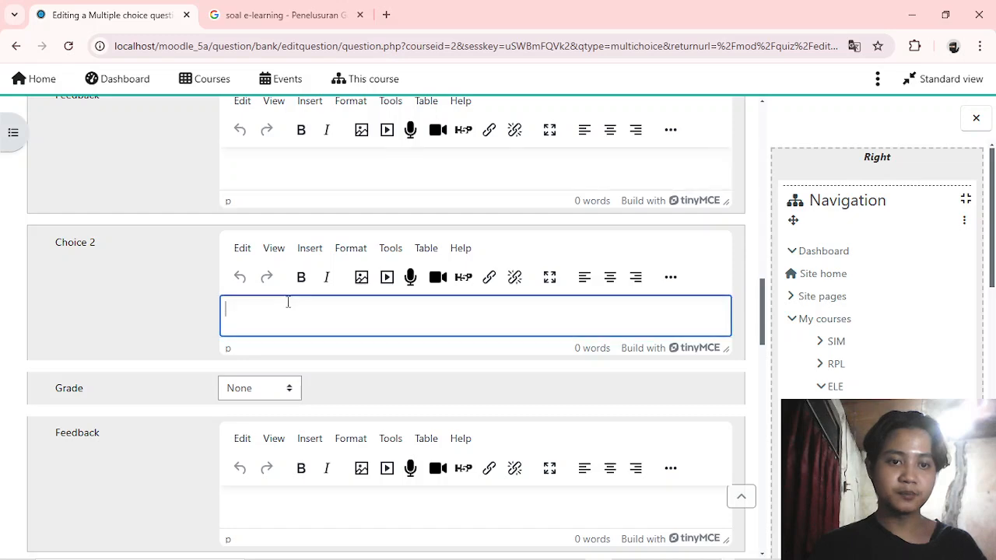
{"action": "type", "text": "B. "}
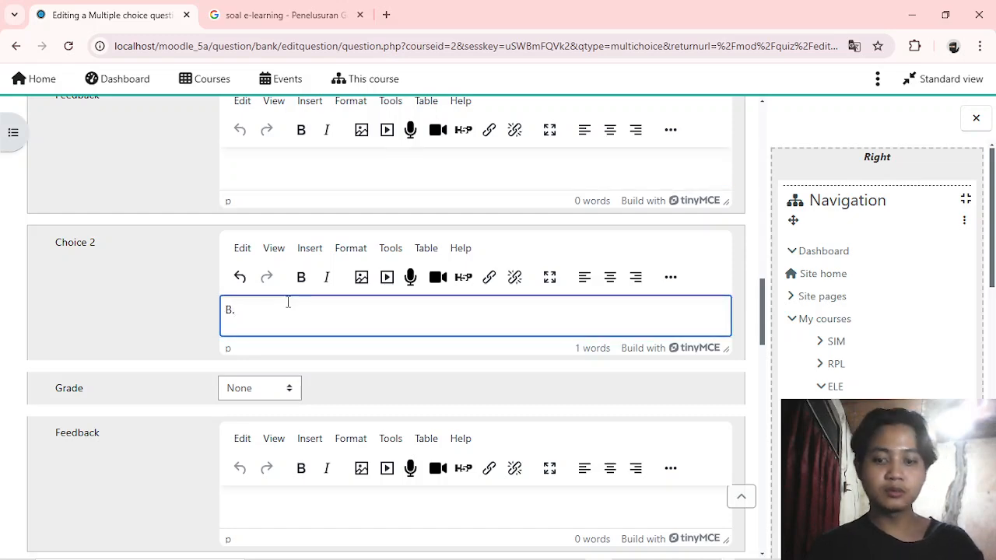
{"action": "type", "text": "2020"}
Enter "C. 2024" as the answer text of Choice 3
{"action": "scroll", "coordinate": [287, 302], "scroll_direction": "down", "scroll_amount": 5}
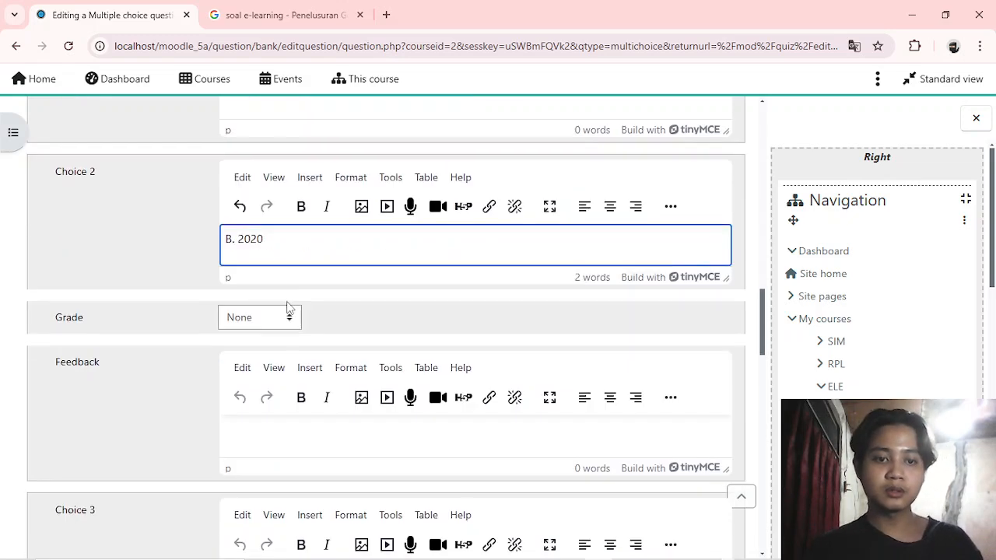
{"action": "left_click", "coordinate": [292, 323]}
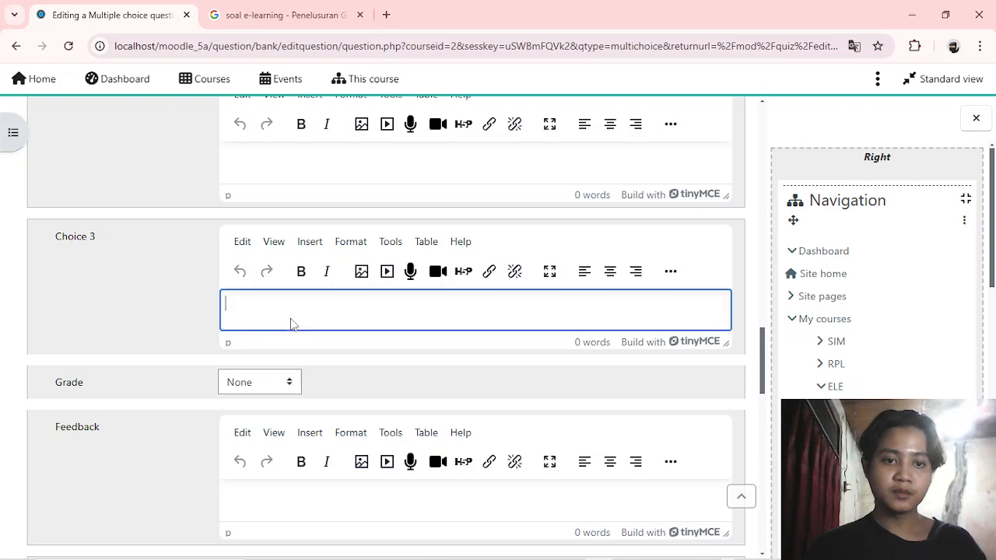
{"action": "type", "text": "C. "}
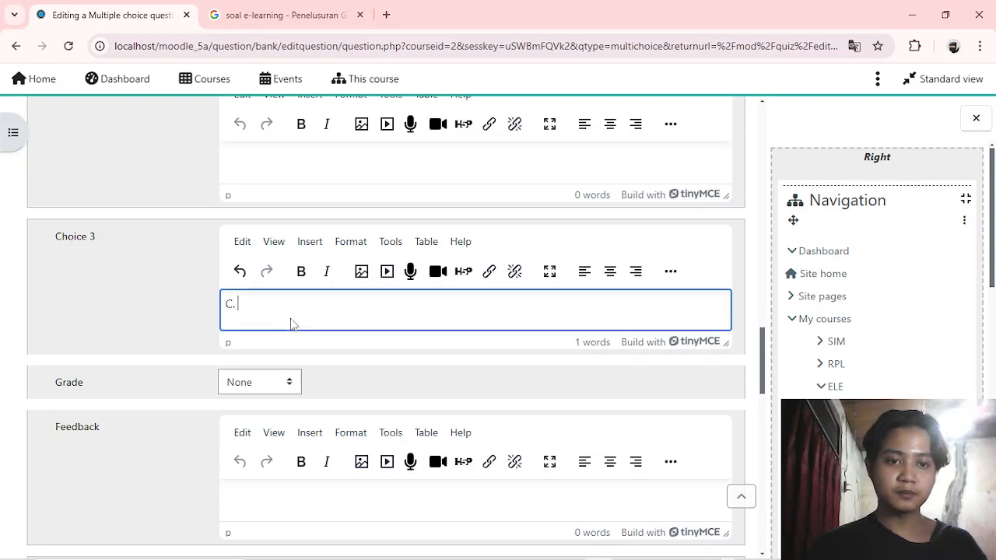
{"action": "type", "text": "2024"}
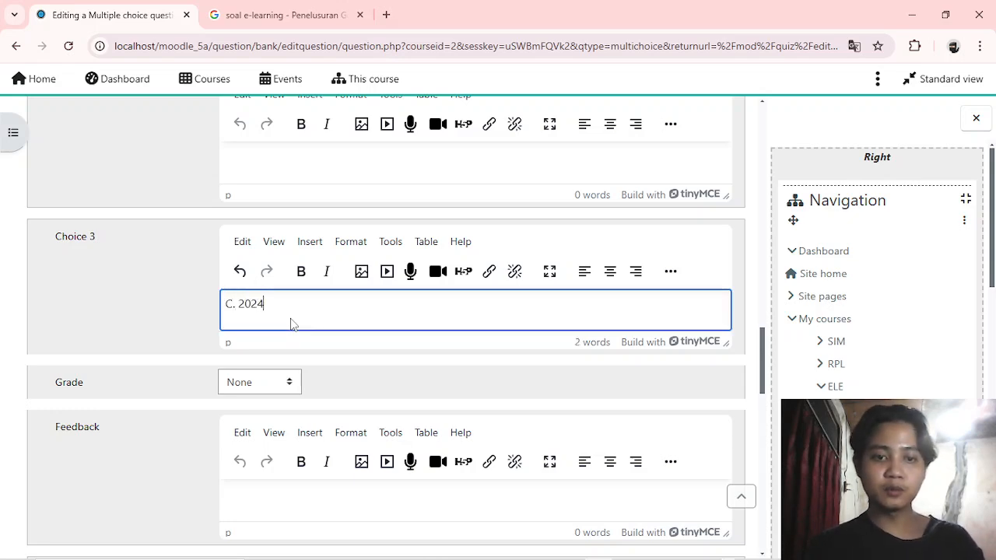
Enter "D. 2021" as the answer text of Choice 4
{"action": "scroll", "coordinate": [292, 324], "scroll_direction": "down", "scroll_amount": 2}
{"action": "scroll", "coordinate": [291, 323], "scroll_direction": "down", "scroll_amount": 2}
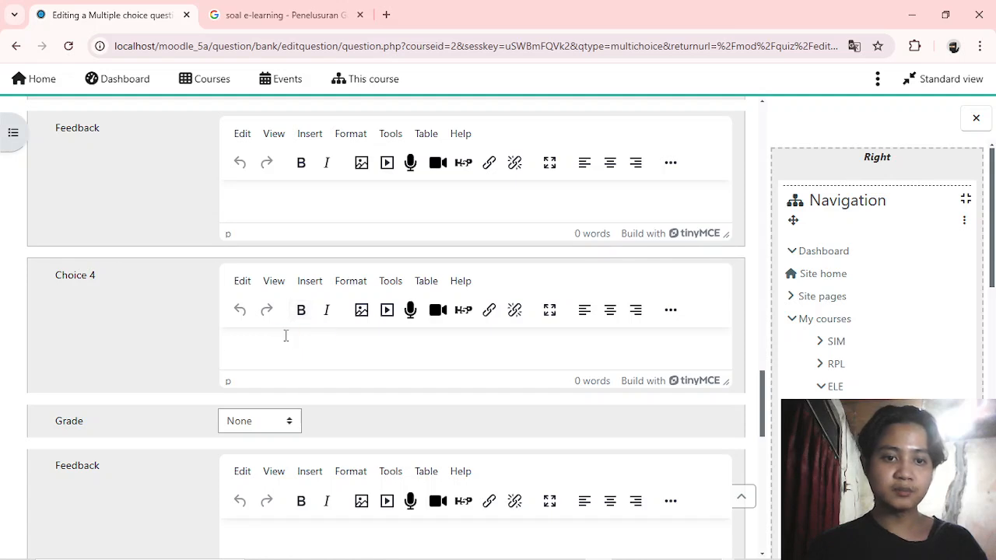
{"action": "left_click", "coordinate": [286, 335]}
{"action": "type", "text": "D. "}
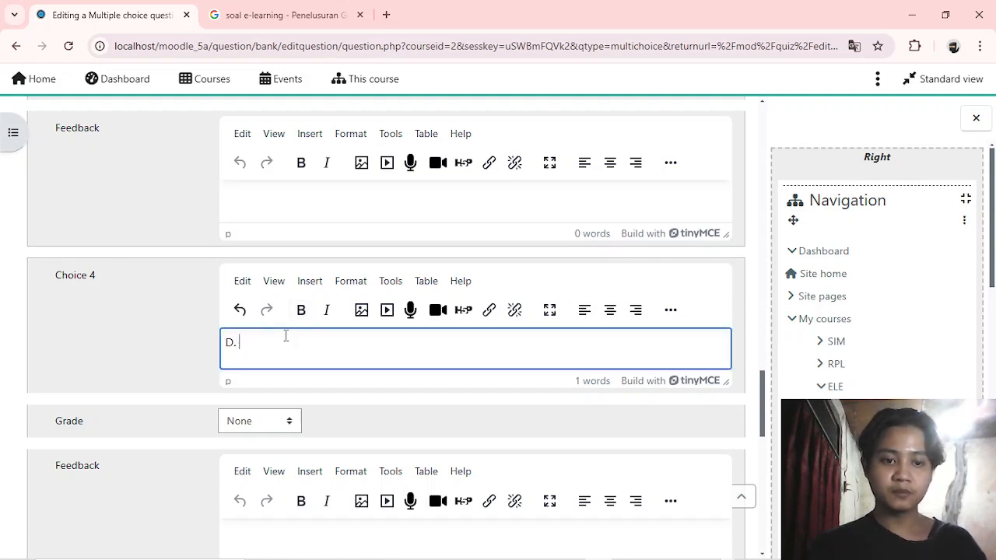
{"action": "type", "text": "202"}
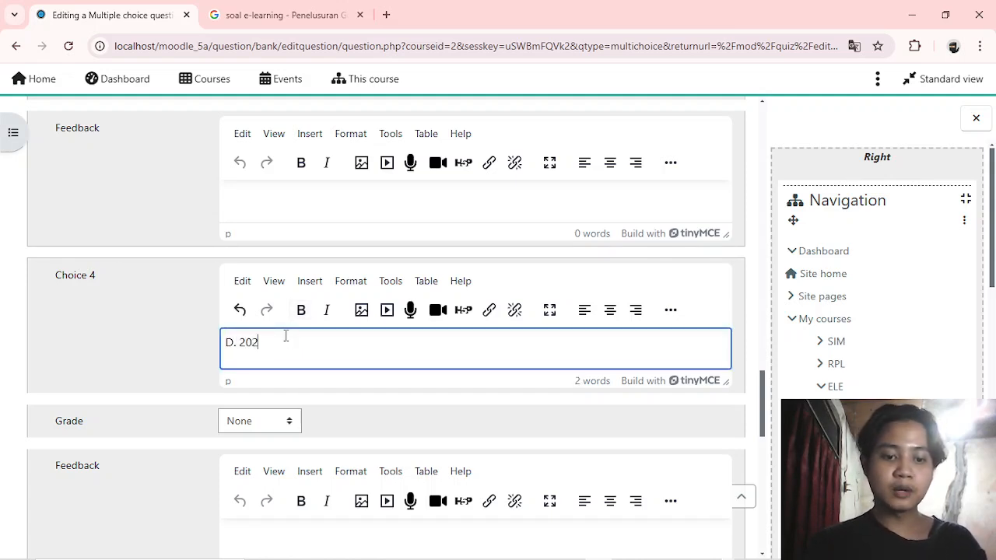
{"action": "type", "text": "1"}
Save the Soal 1 question and look over the question list of the UAS E-LEARNING quiz
{"action": "scroll", "coordinate": [286, 335], "scroll_direction": "down", "scroll_amount": 8}
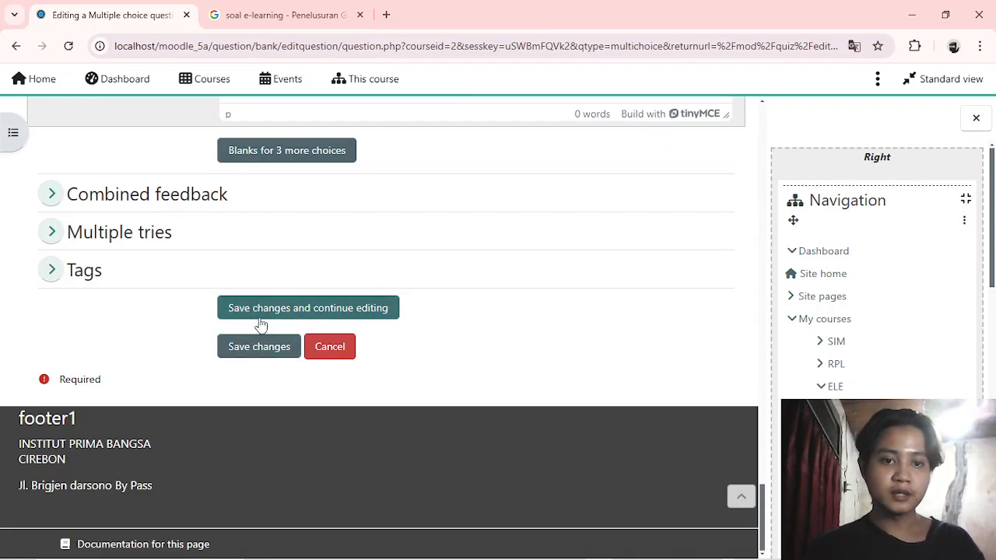
{"action": "left_click", "coordinate": [261, 350]}
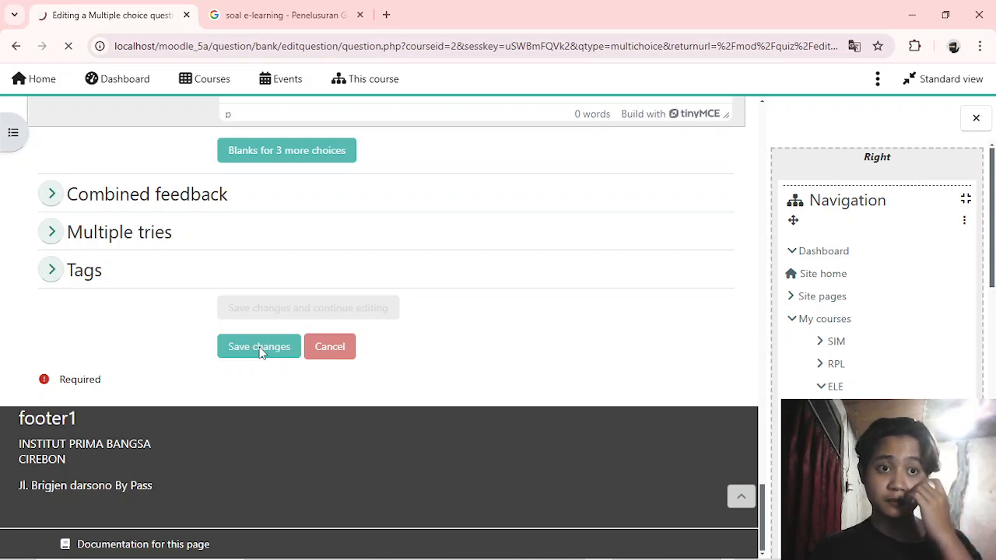
{"action": "scroll", "coordinate": [502, 203], "scroll_direction": "up", "scroll_amount": 5}
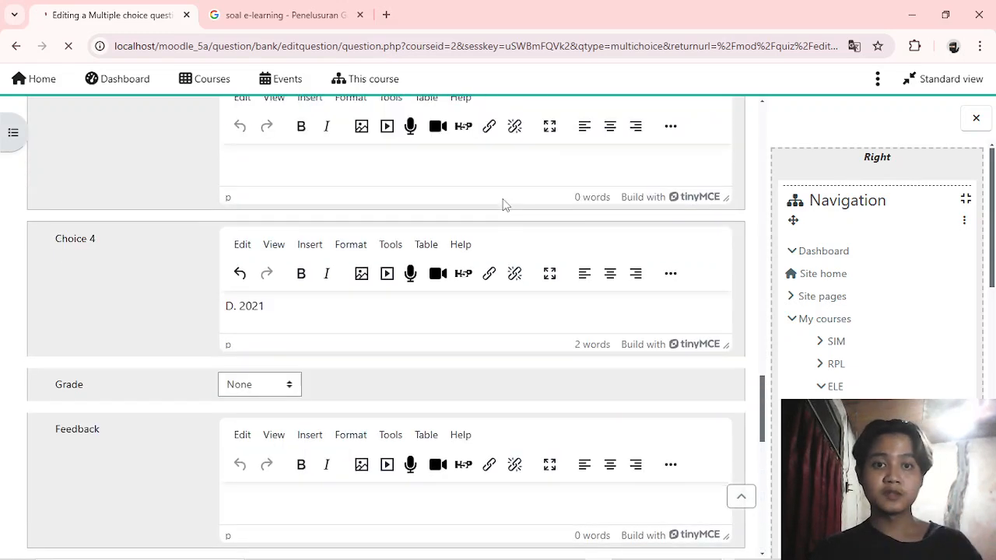
{"action": "scroll", "coordinate": [502, 204], "scroll_direction": "up", "scroll_amount": 10}
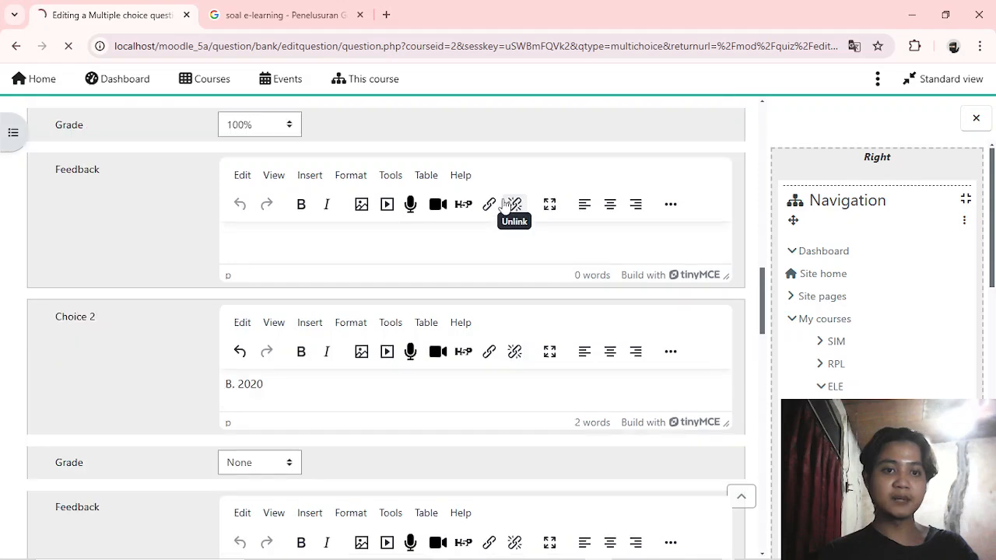
{"action": "scroll", "coordinate": [459, 139], "scroll_direction": "up", "scroll_amount": 15}
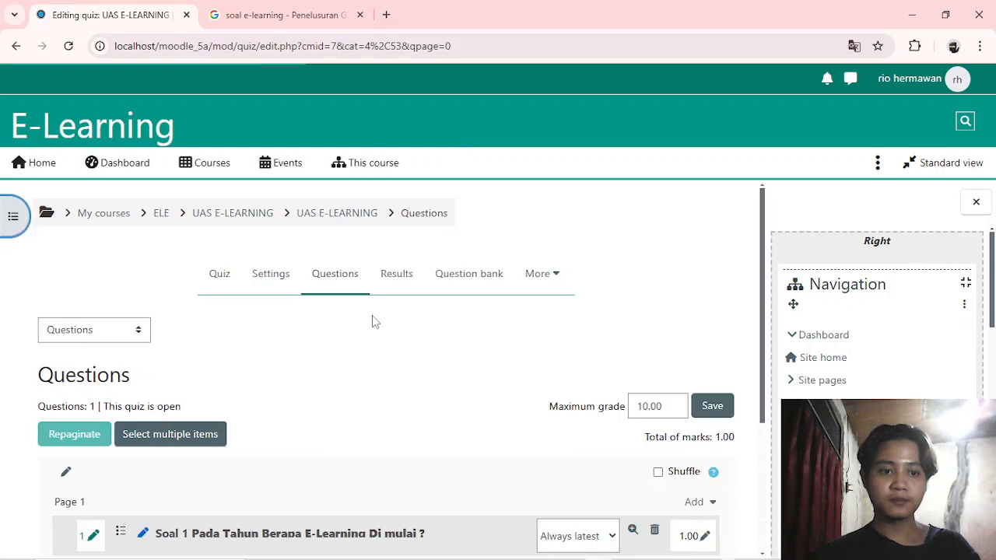
{"action": "scroll", "coordinate": [372, 321], "scroll_direction": "down", "scroll_amount": 1}
{"action": "scroll", "coordinate": [372, 317], "scroll_direction": "down", "scroll_amount": 3}
{"action": "scroll", "coordinate": [373, 317], "scroll_direction": "up", "scroll_amount": 5}
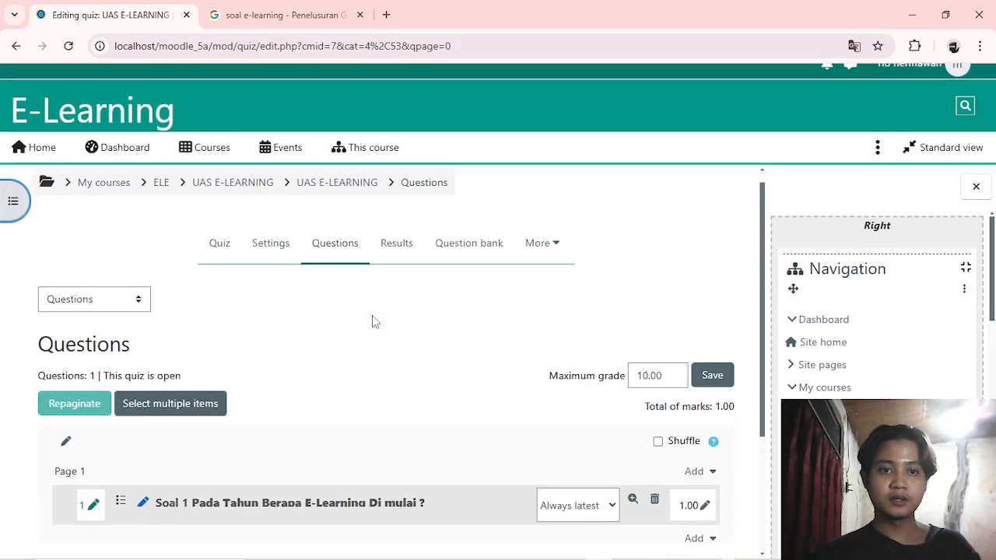
{"action": "scroll", "coordinate": [372, 315], "scroll_direction": "down", "scroll_amount": 3}
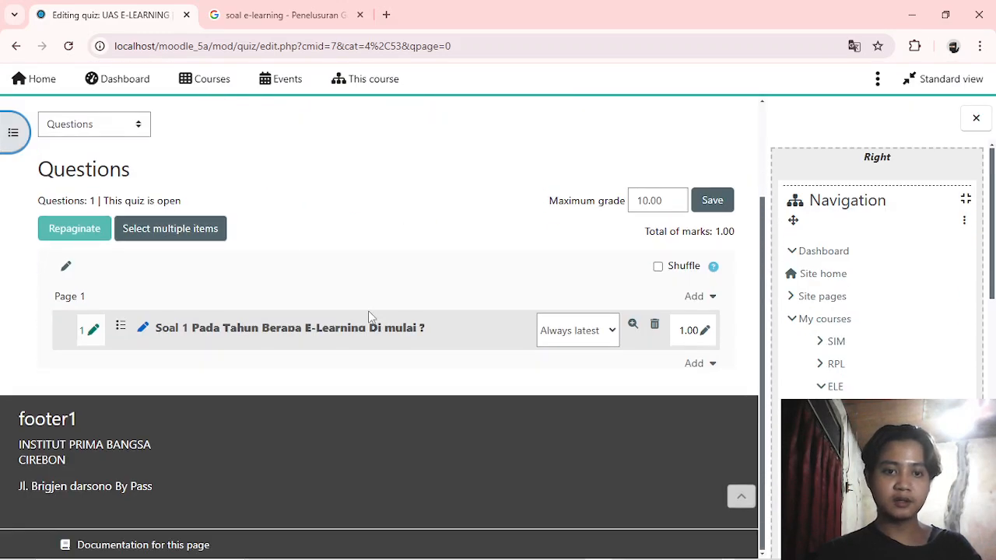
{"action": "scroll", "coordinate": [438, 231], "scroll_direction": "up", "scroll_amount": 1}
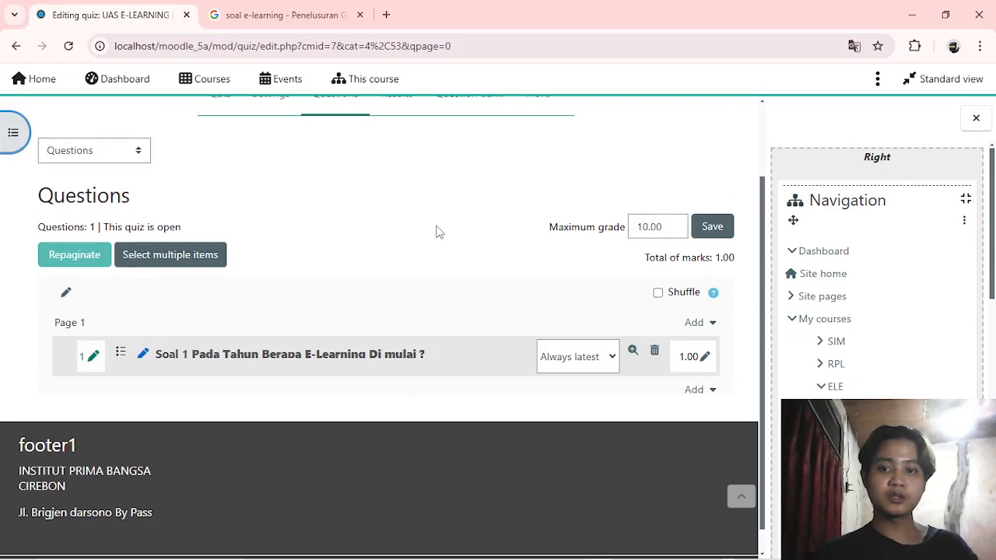
{"action": "left_click", "coordinate": [716, 394]}
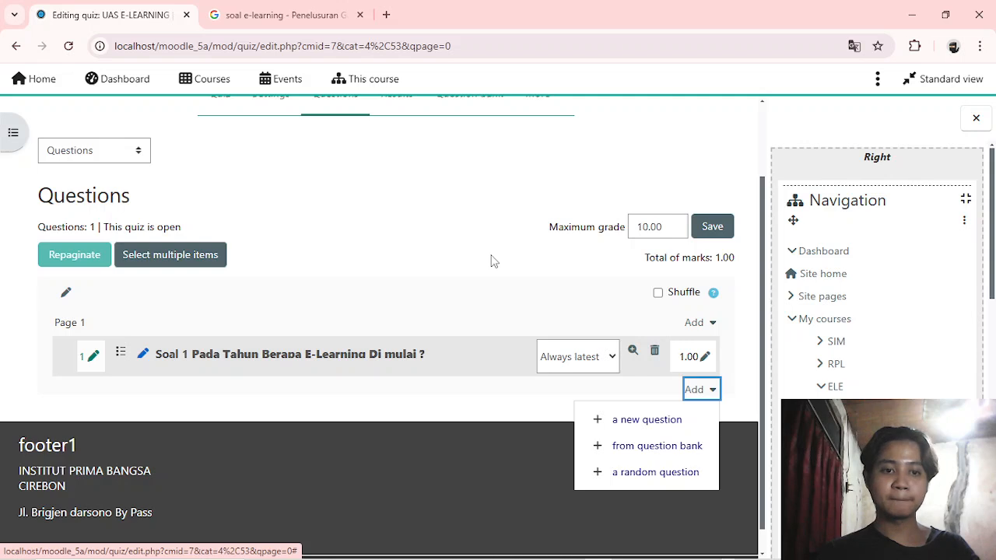
{"action": "left_click", "coordinate": [365, 167]}
Open the UAS E-LEARNING quiz page and start a timed preview attempt
{"action": "scroll", "coordinate": [365, 167], "scroll_direction": "up", "scroll_amount": 2}
{"action": "left_click", "coordinate": [211, 221]}
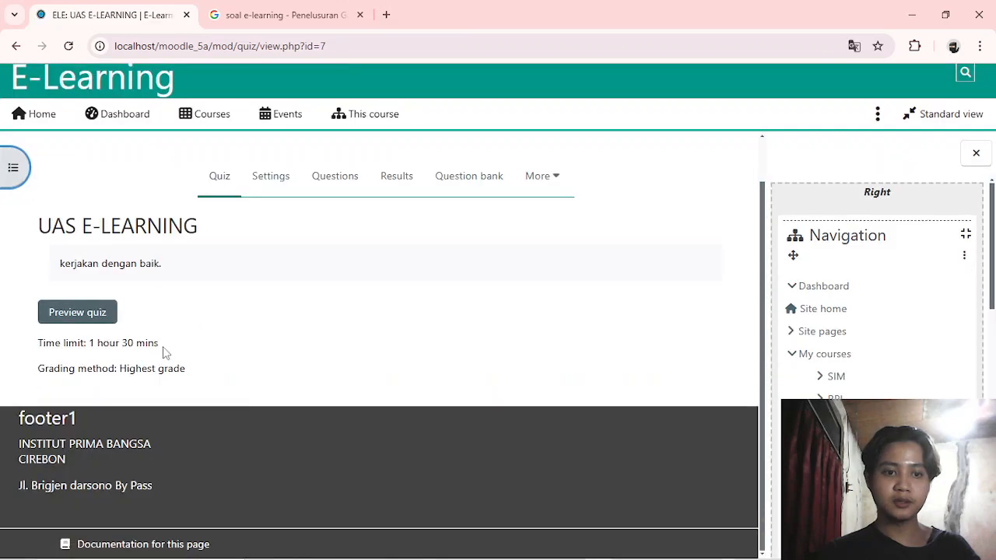
{"action": "left_click", "coordinate": [92, 314]}
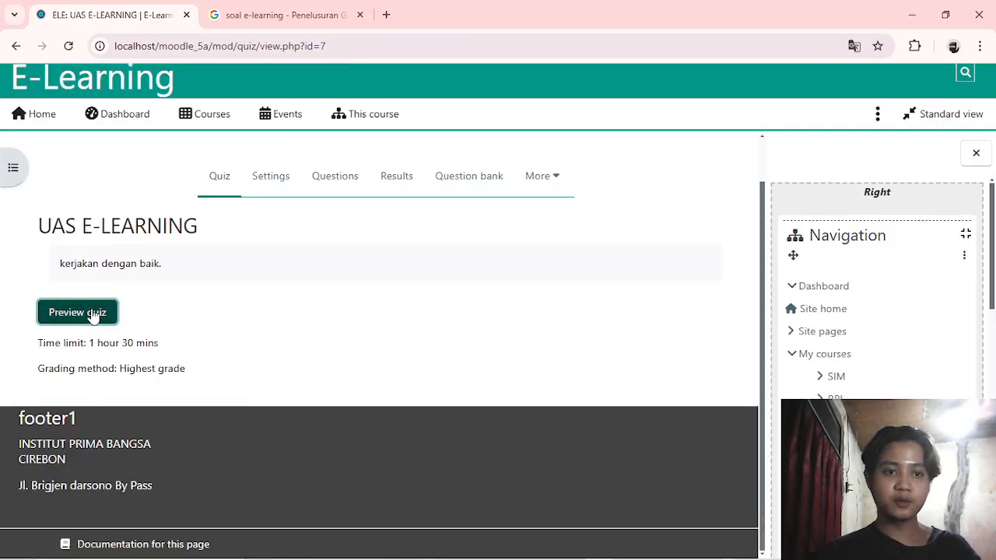
{"action": "left_click", "coordinate": [335, 377]}
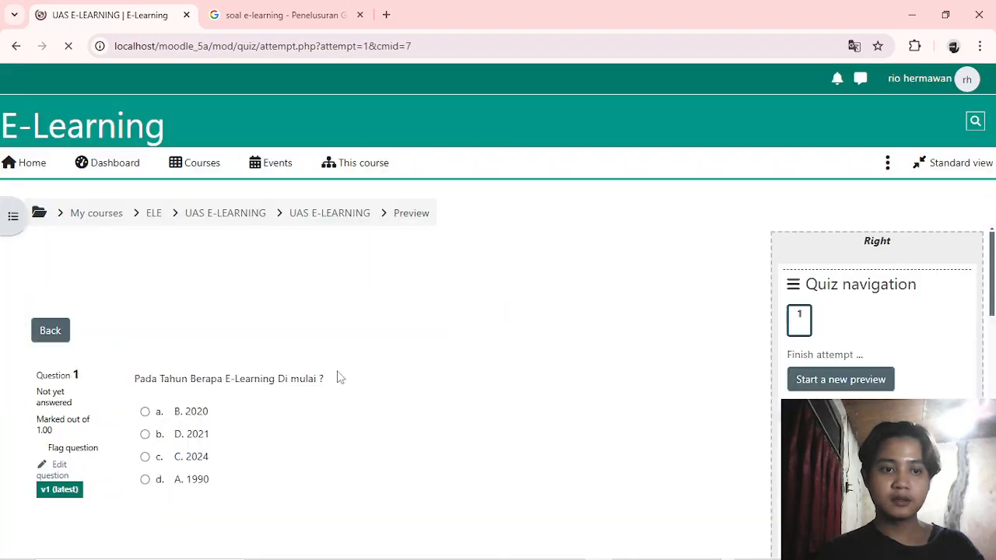
{"action": "scroll", "coordinate": [337, 377], "scroll_direction": "up", "scroll_amount": 2}
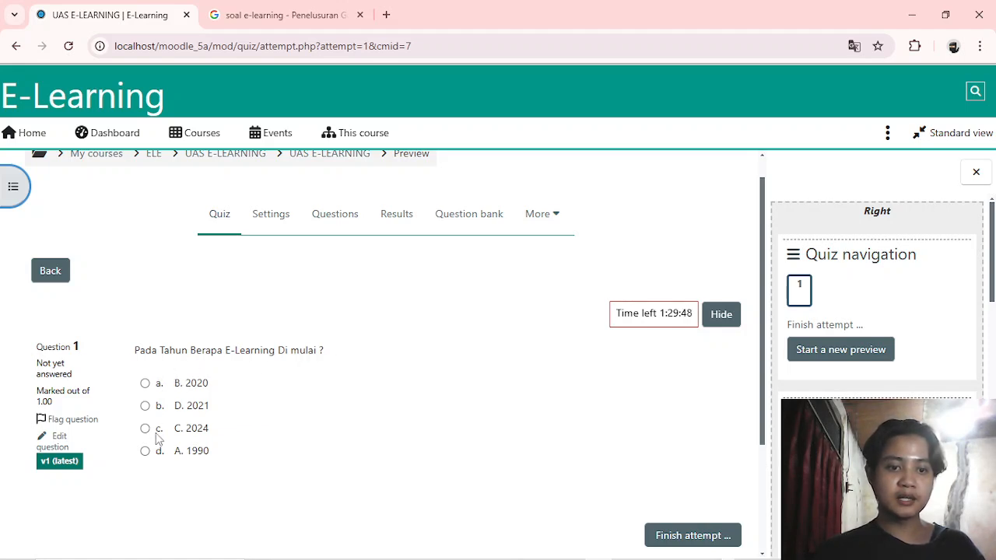
Answer question 1 with "A. 1990" and finish the attempt to reach its summary
{"action": "left_click", "coordinate": [146, 385]}
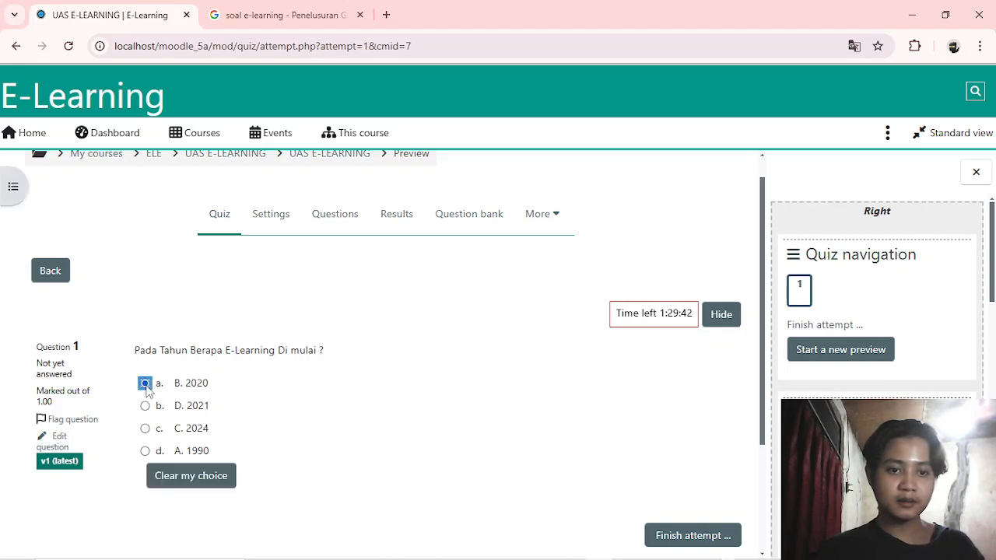
{"action": "left_click", "coordinate": [145, 451]}
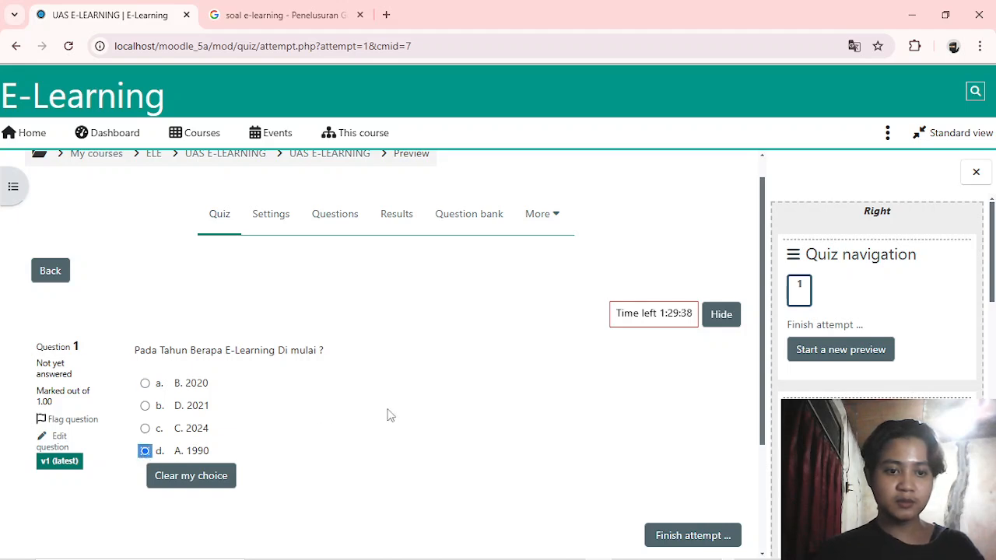
{"action": "scroll", "coordinate": [389, 413], "scroll_direction": "down", "scroll_amount": 2}
{"action": "left_click", "coordinate": [683, 406]}
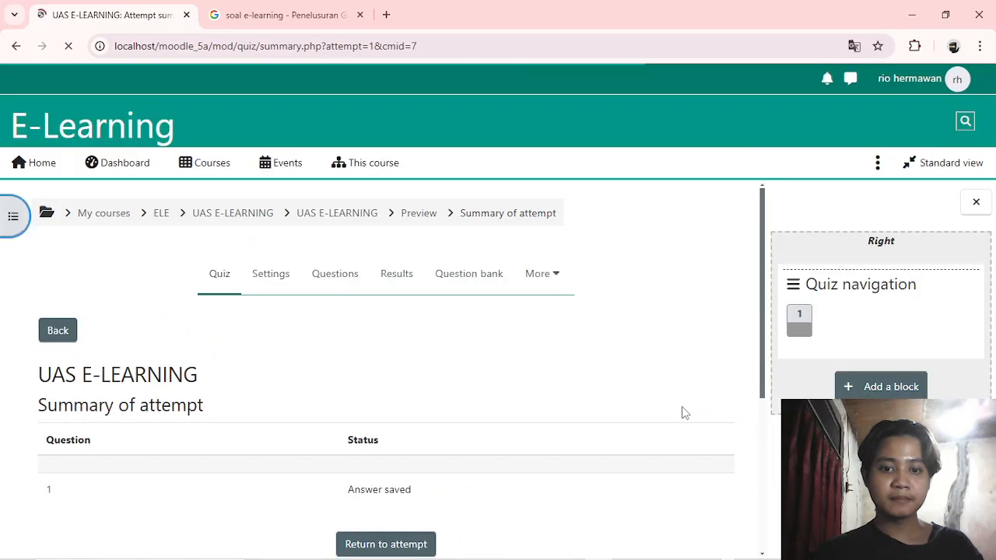
Submit all answers of the preview attempt, confirm the submission and review the graded question
{"action": "scroll", "coordinate": [454, 413], "scroll_direction": "down", "scroll_amount": 2}
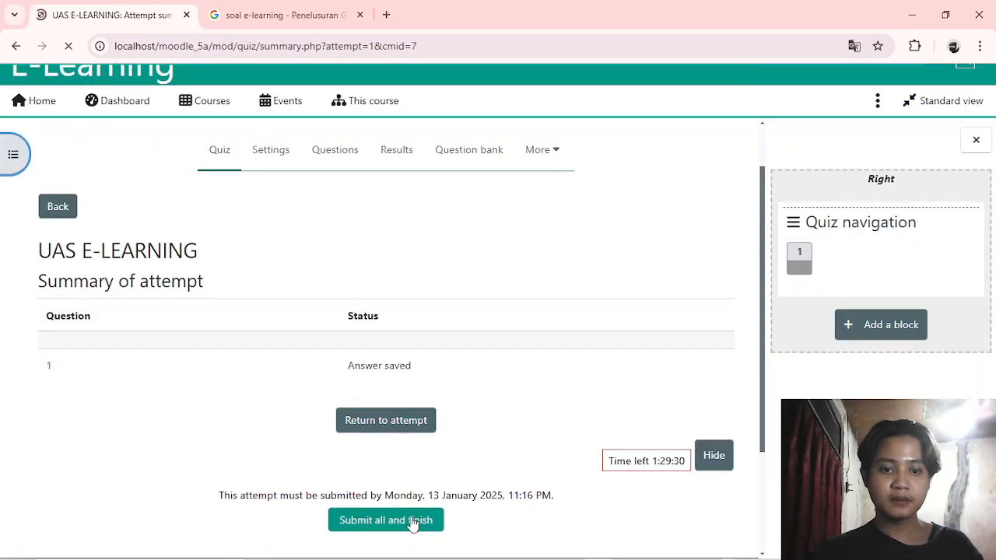
{"action": "left_click", "coordinate": [412, 521]}
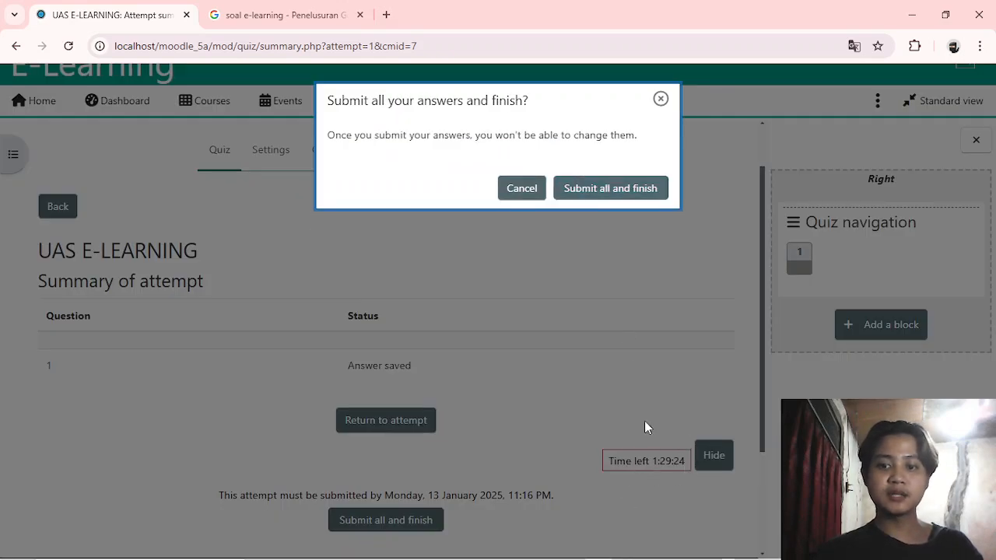
{"action": "left_click", "coordinate": [593, 190]}
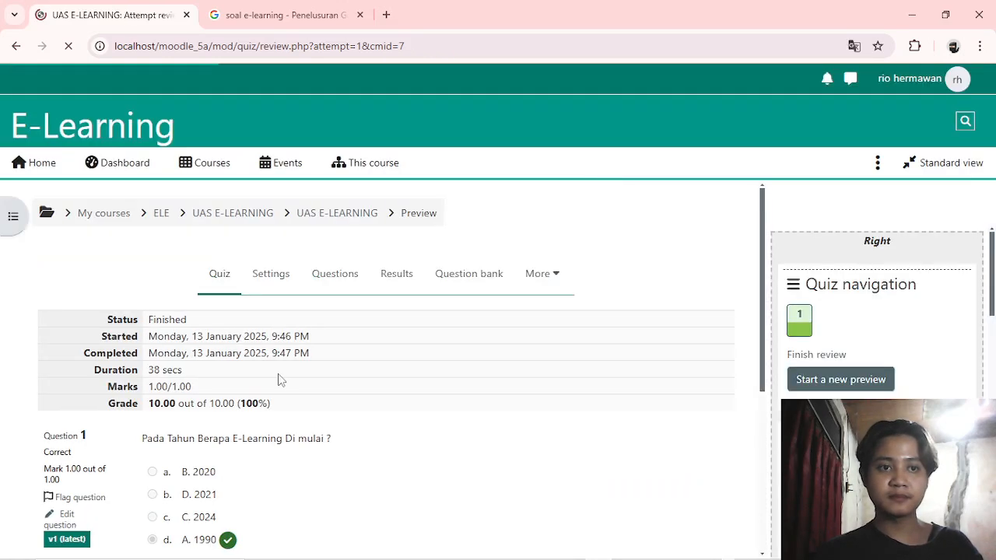
{"action": "scroll", "coordinate": [281, 380], "scroll_direction": "down", "scroll_amount": 1}
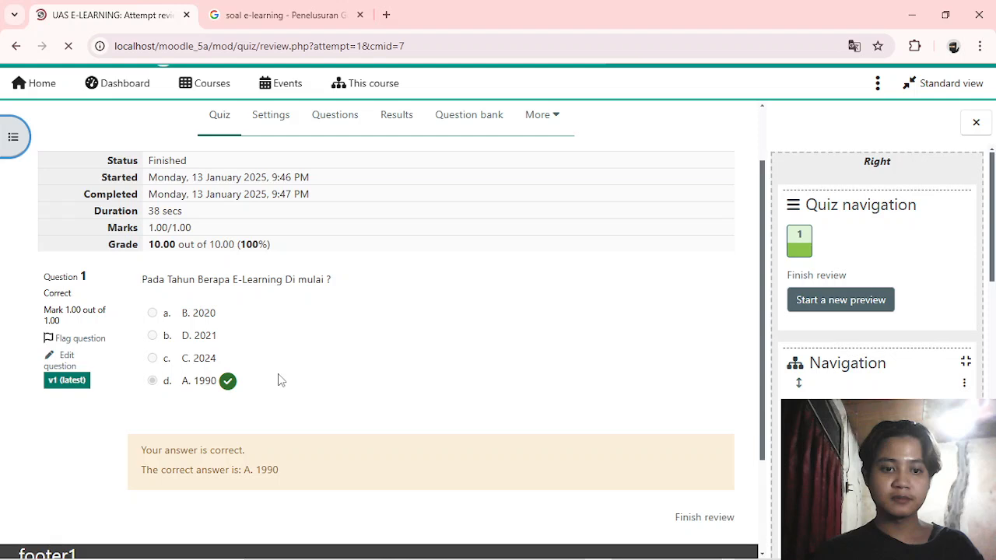
{"action": "scroll", "coordinate": [281, 381], "scroll_direction": "down", "scroll_amount": 1}
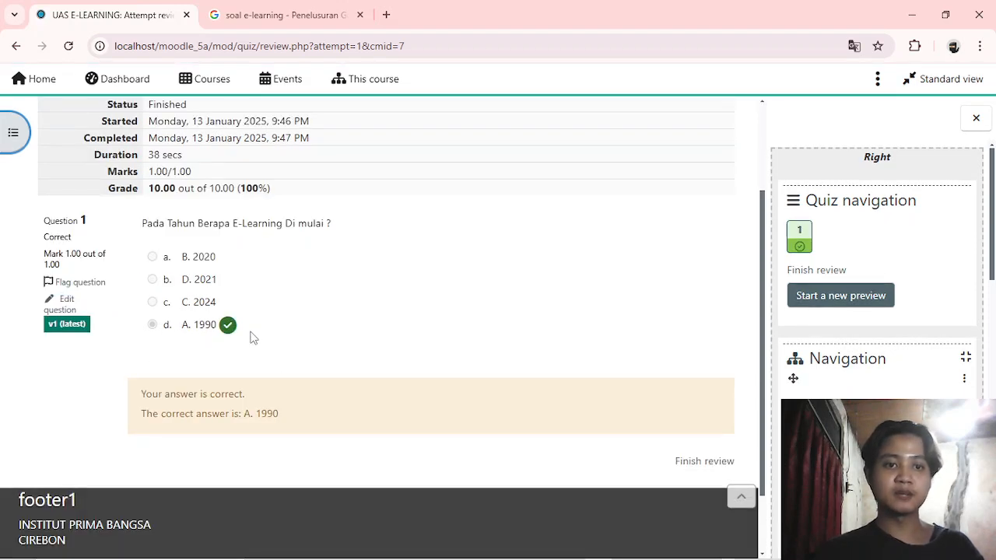
{"action": "scroll", "coordinate": [346, 348], "scroll_direction": "down", "scroll_amount": 1}
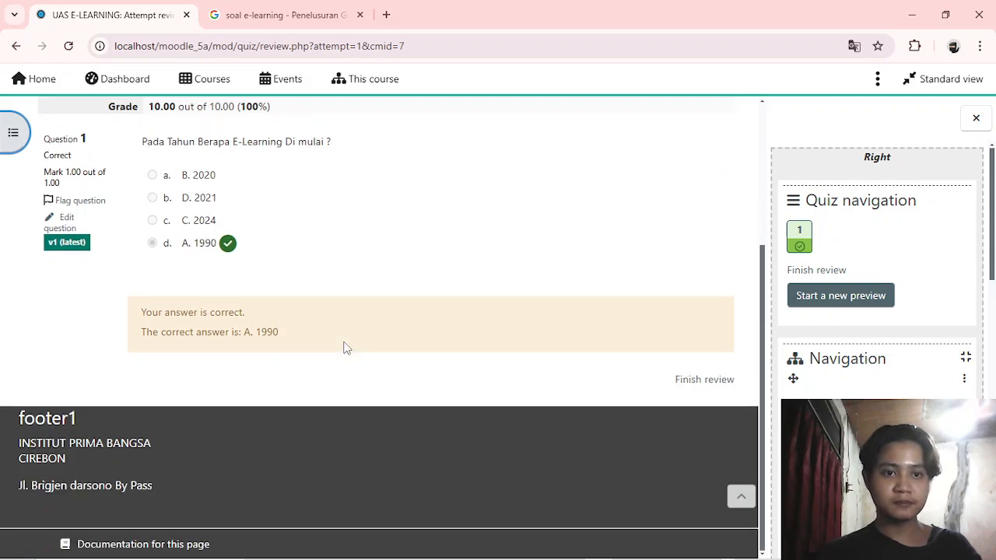
{"action": "scroll", "coordinate": [346, 348], "scroll_direction": "up", "scroll_amount": 4}
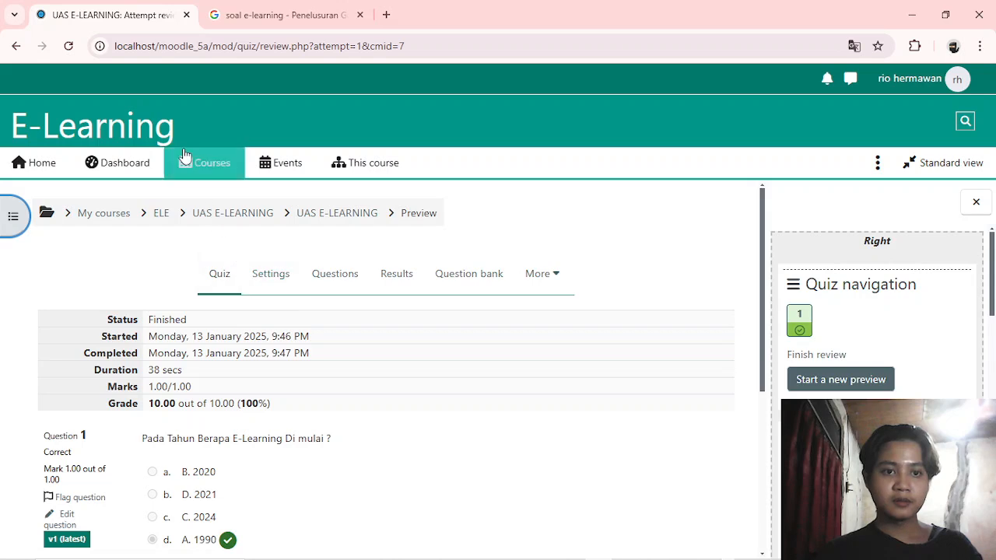
Return to the ELE course page and look through all its sections, from PERKENALAN to UAS E-LEARNING
{"action": "left_click", "coordinate": [160, 216]}
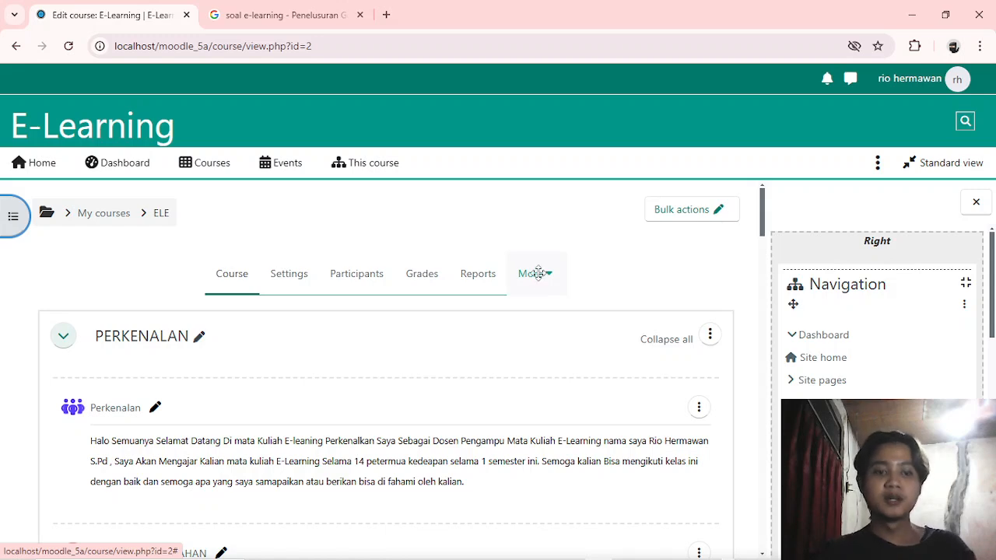
{"action": "scroll", "coordinate": [539, 276], "scroll_direction": "down", "scroll_amount": 3}
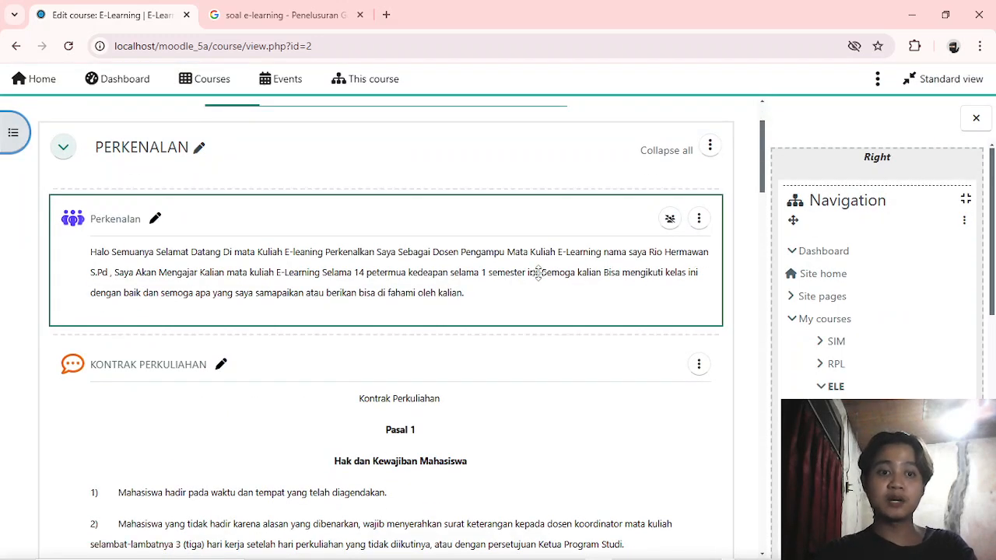
{"action": "scroll", "coordinate": [538, 274], "scroll_direction": "down", "scroll_amount": 1}
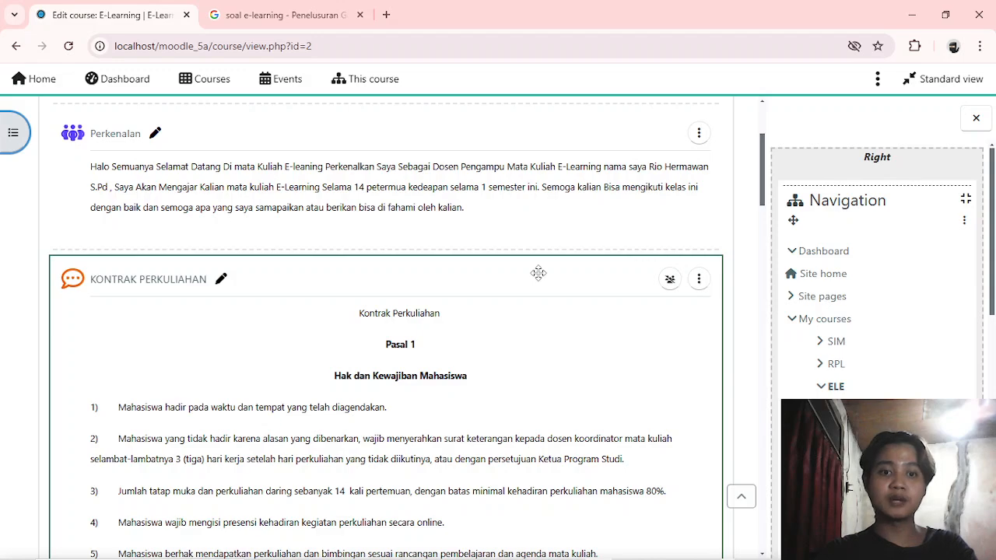
{"action": "scroll", "coordinate": [538, 273], "scroll_direction": "down", "scroll_amount": 13}
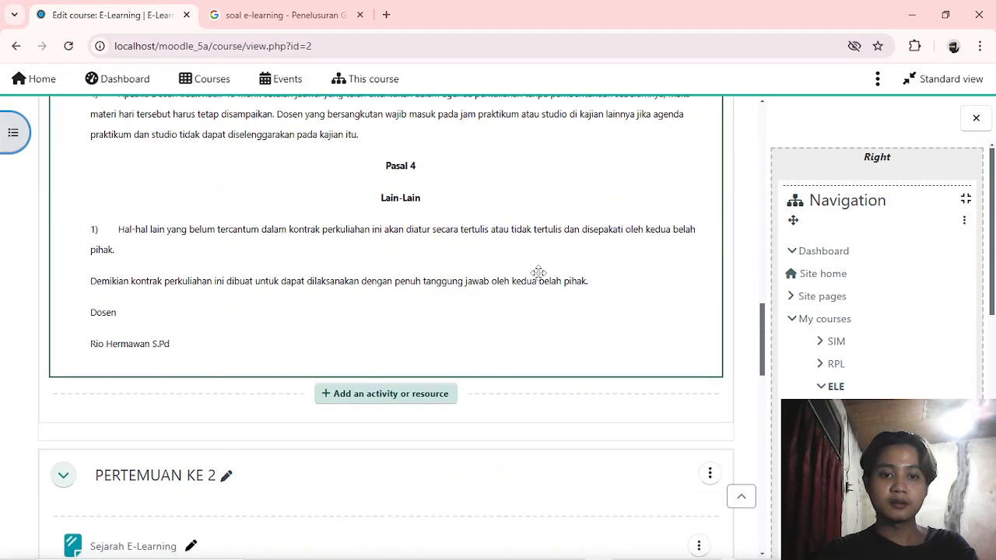
{"action": "scroll", "coordinate": [538, 273], "scroll_direction": "down", "scroll_amount": 3}
{"action": "scroll", "coordinate": [538, 273], "scroll_direction": "down", "scroll_amount": 2}
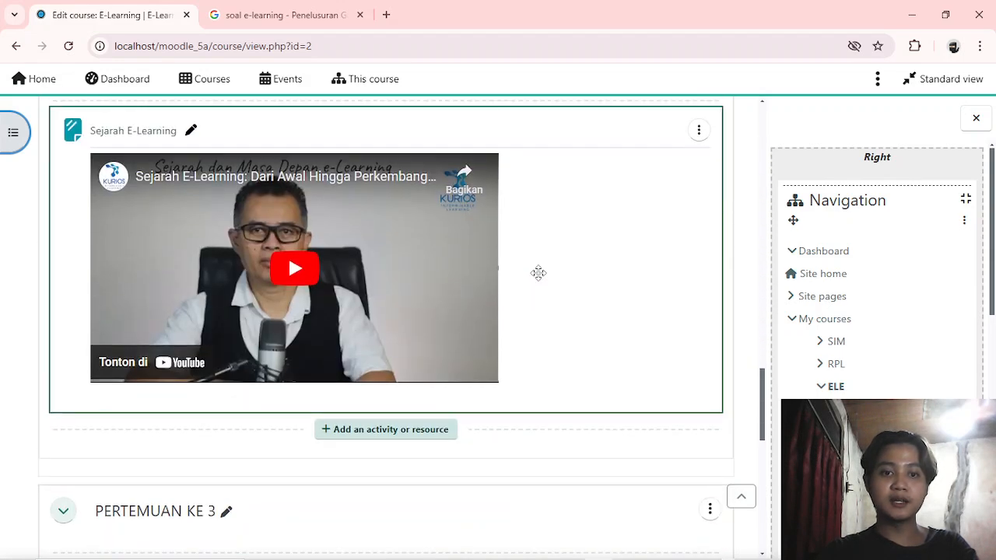
{"action": "scroll", "coordinate": [539, 273], "scroll_direction": "up", "scroll_amount": 1}
{"action": "scroll", "coordinate": [539, 273], "scroll_direction": "down", "scroll_amount": 2}
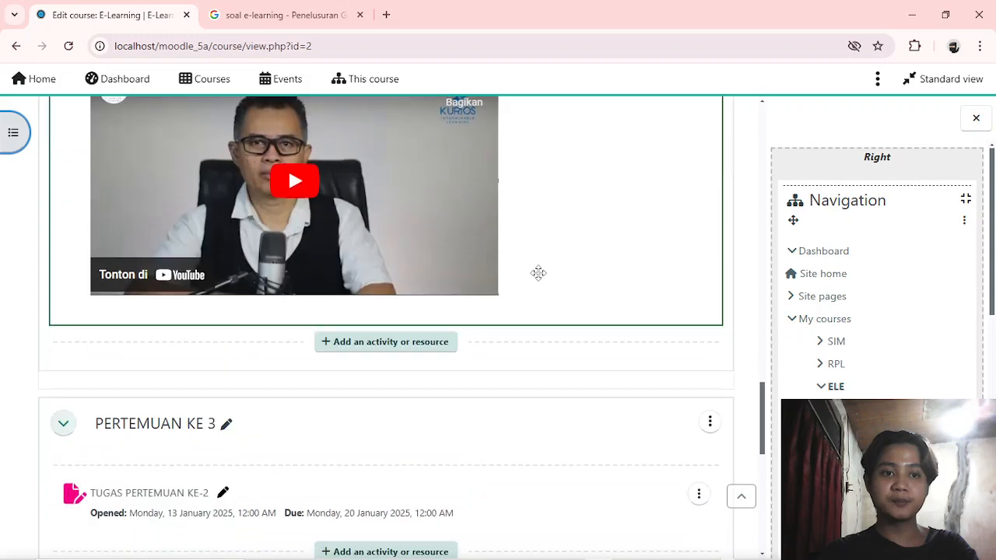
{"action": "scroll", "coordinate": [538, 273], "scroll_direction": "down", "scroll_amount": 2}
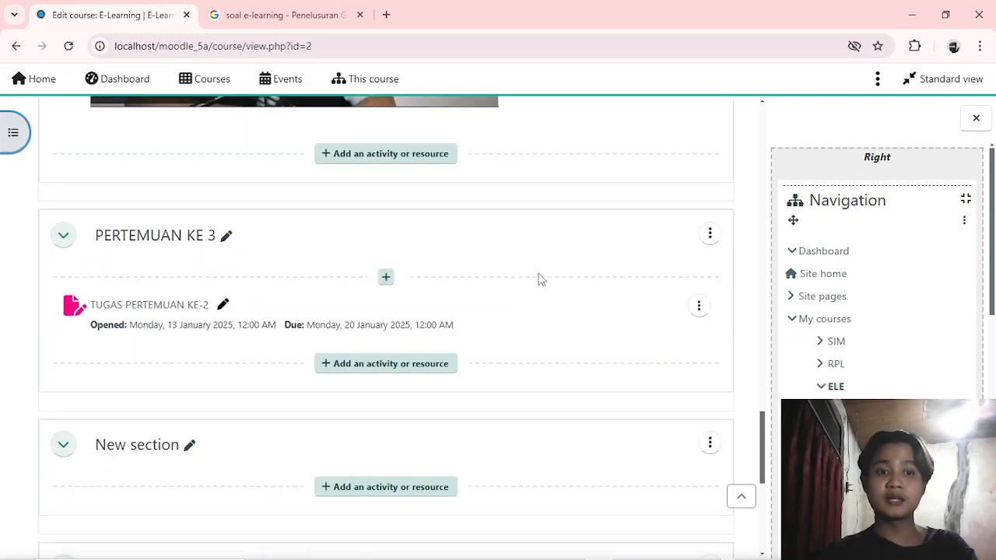
{"action": "scroll", "coordinate": [542, 279], "scroll_direction": "down", "scroll_amount": 3}
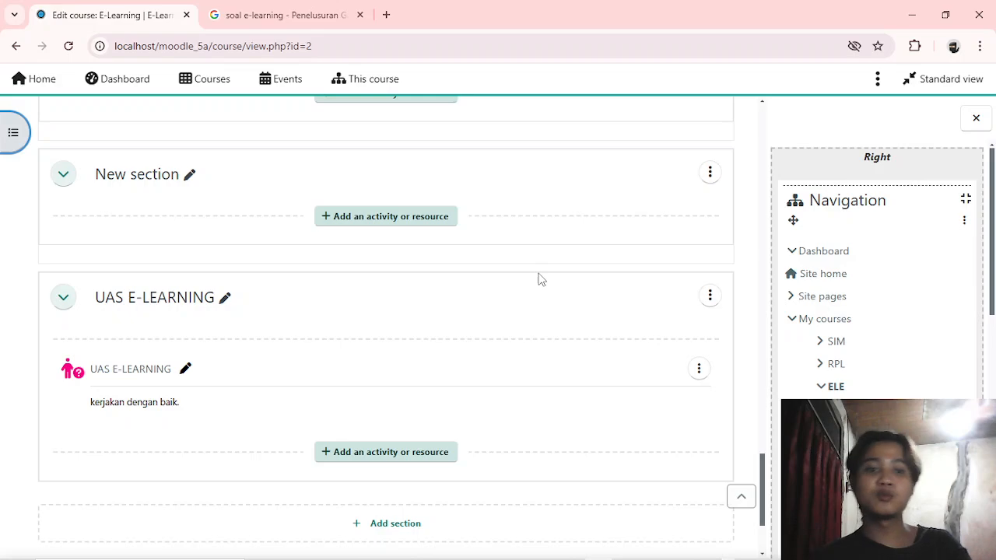
{"action": "scroll", "coordinate": [541, 279], "scroll_direction": "up", "scroll_amount": 8}
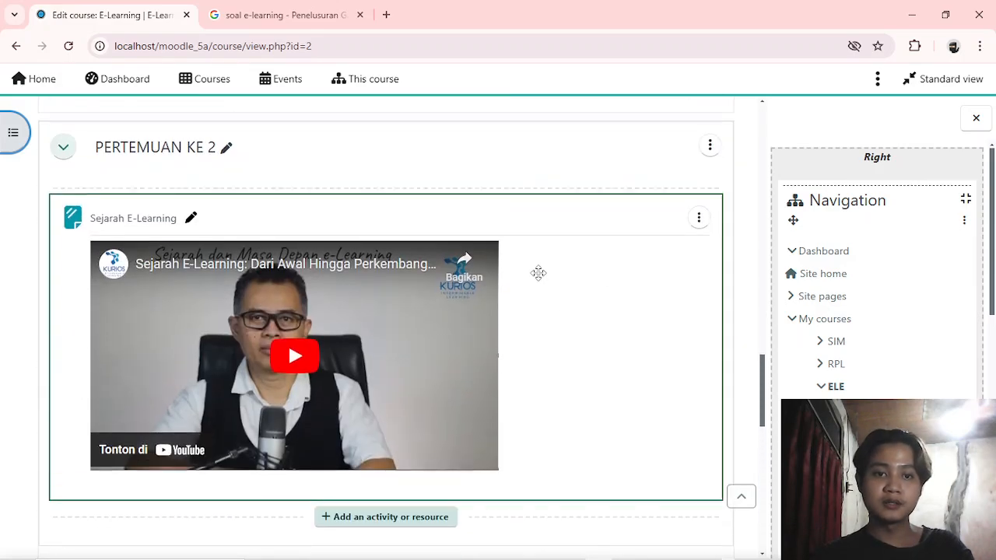
{"action": "scroll", "coordinate": [539, 273], "scroll_direction": "up", "scroll_amount": 10}
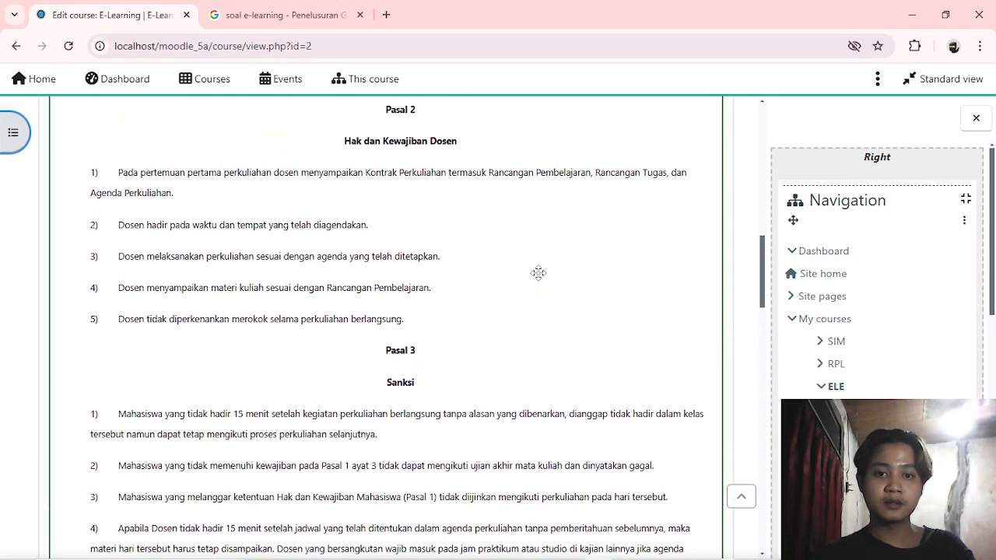
{"action": "scroll", "coordinate": [538, 273], "scroll_direction": "up", "scroll_amount": 10}
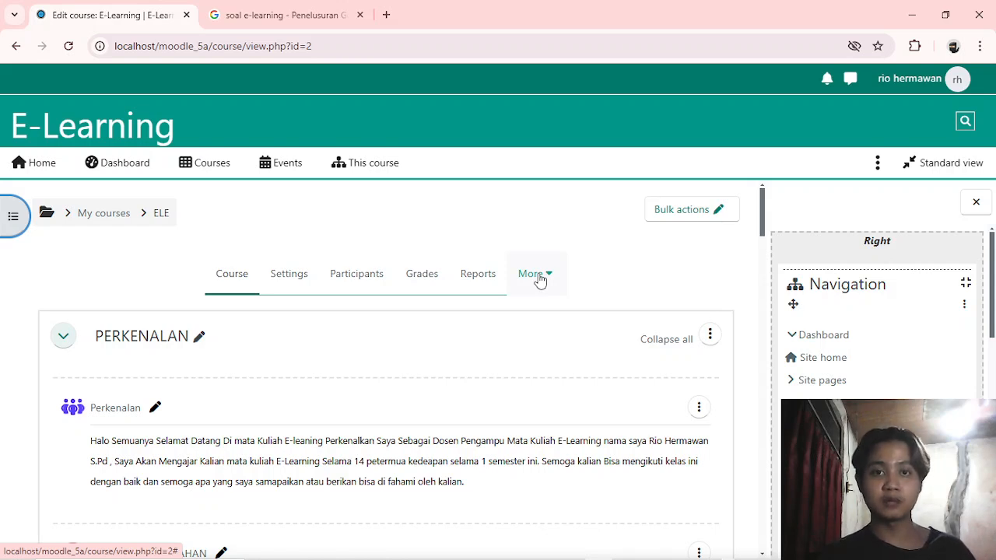
{"action": "key", "text": "alt+Tab"}
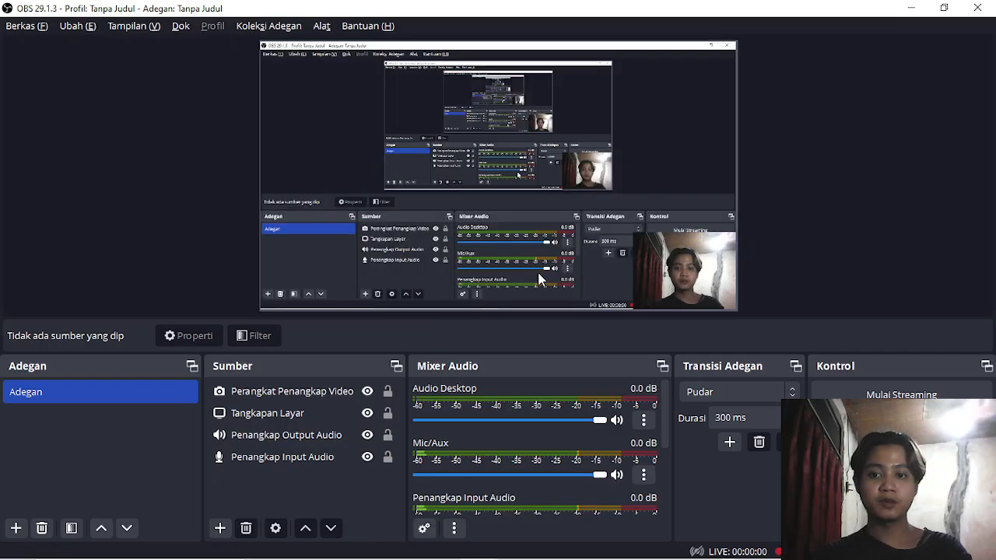